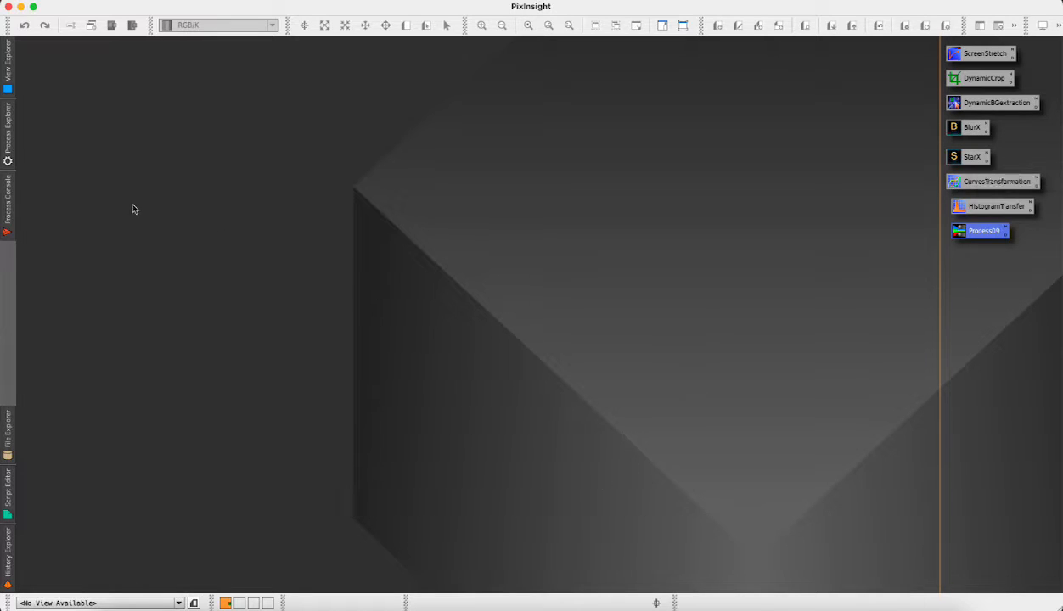
Step: Open a copy of the image 01-13-24 - Horsehead Nebula - Stacked.TIF
click(85, 0)
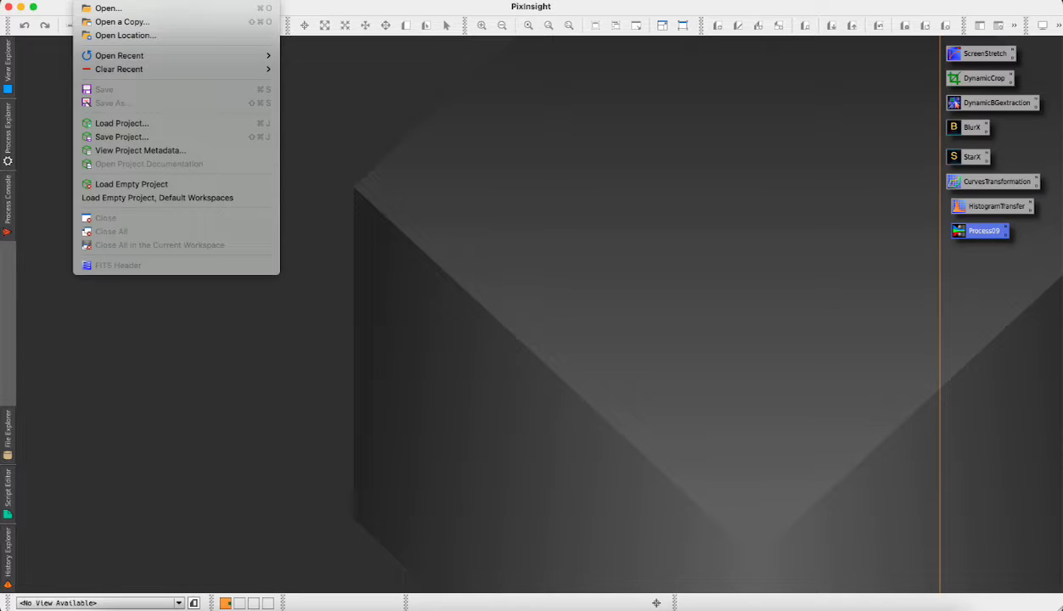
click(106, 21)
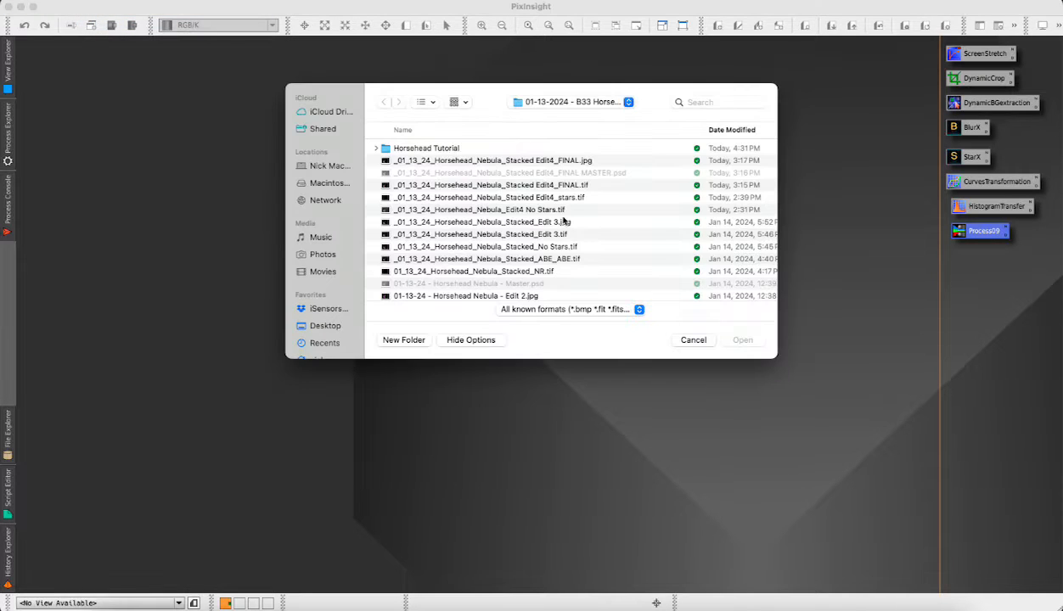
scroll(563, 219, down, 5)
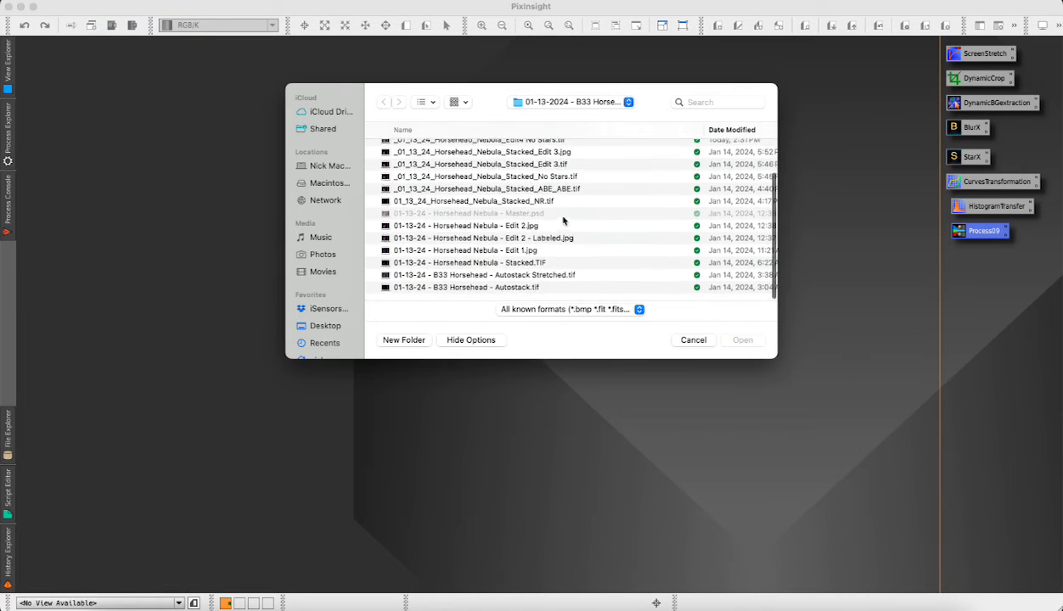
double_click(536, 264)
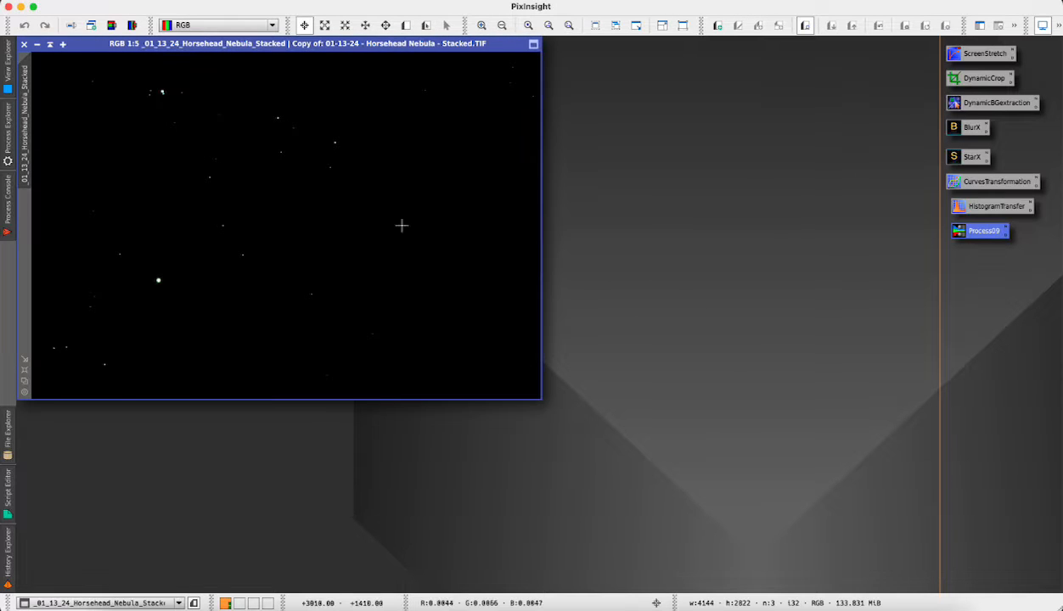
Step: Apply an automatic ScreenTransferFunction stretch with linked channels to the stacked image and enlarge its window around the picture
double_click(963, 56)
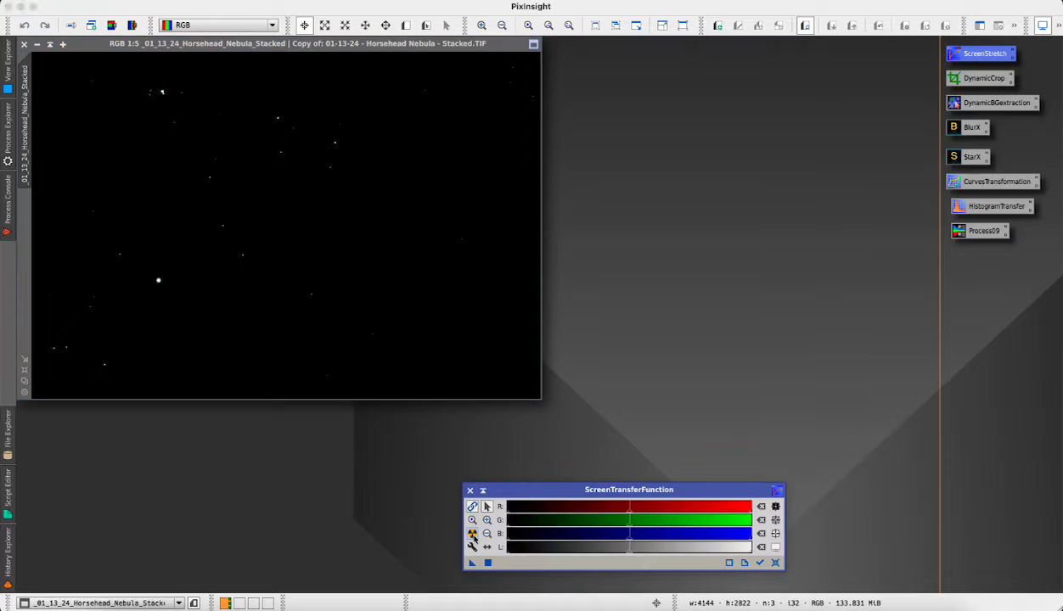
click(473, 533)
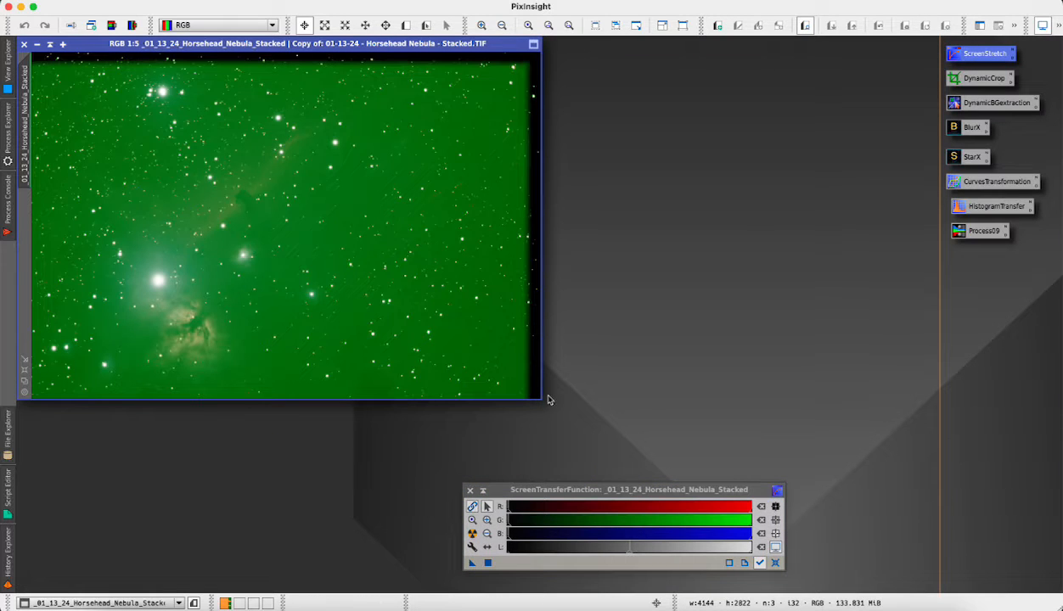
drag(542, 400, 606, 442)
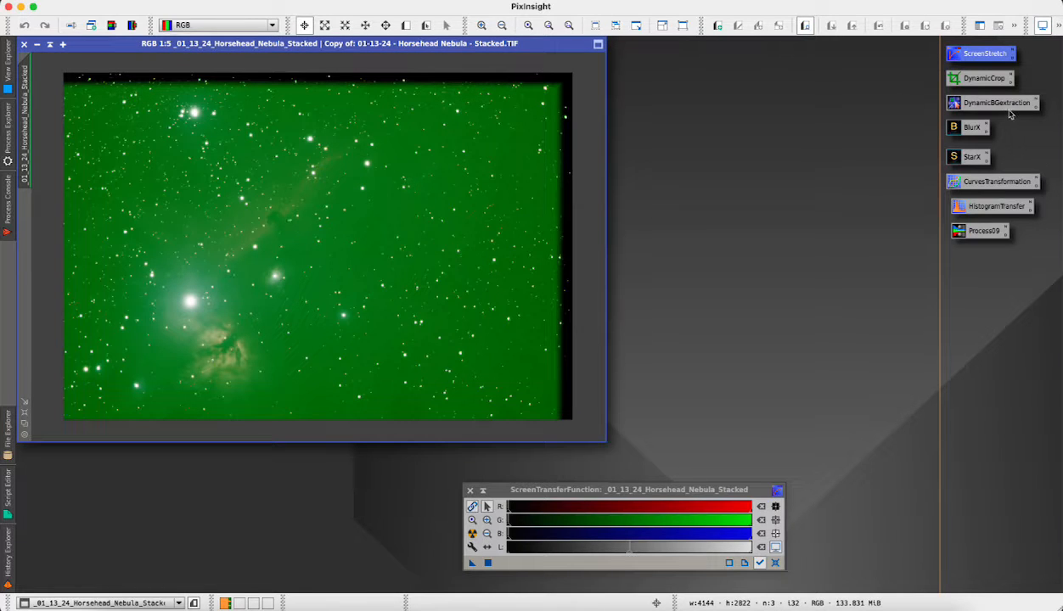
Step: Crop the dark stacking borders off the image with DynamicCrop, to about 3919 by 2602 pixels, and close the tool
click(966, 84)
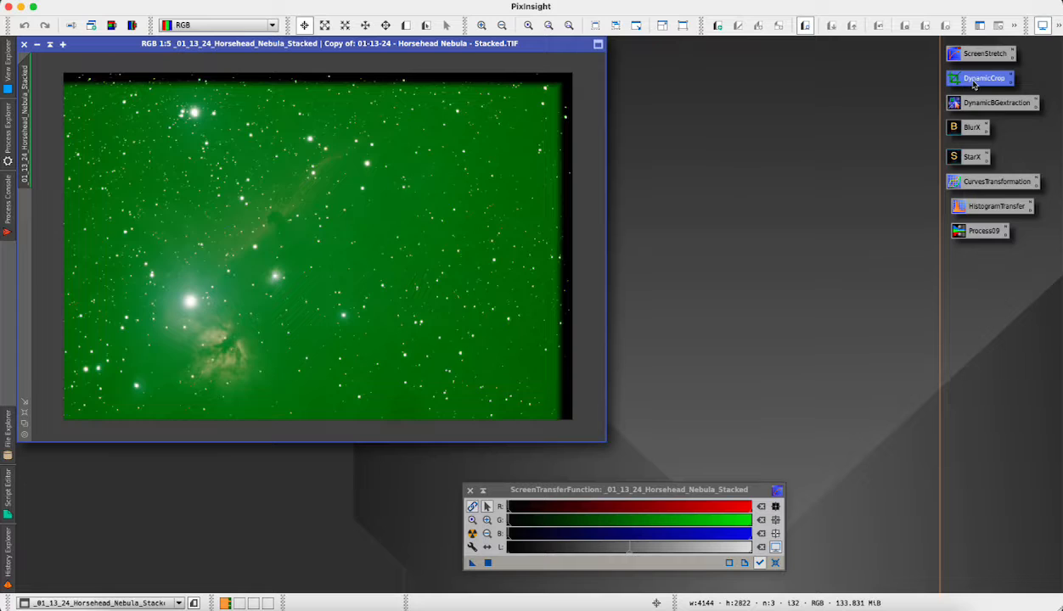
double_click(974, 84)
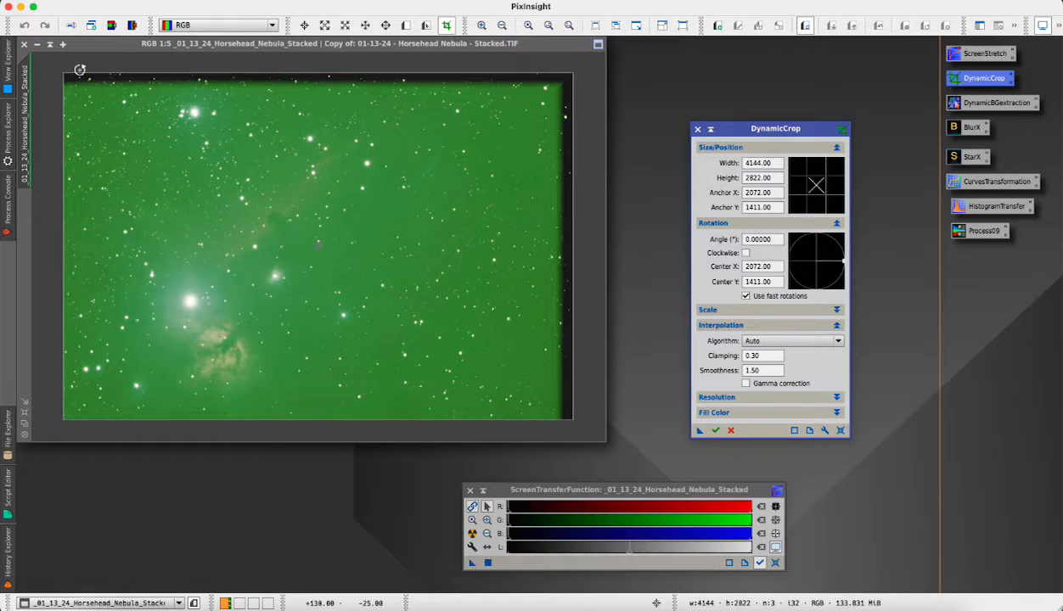
drag(62, 74, 65, 92)
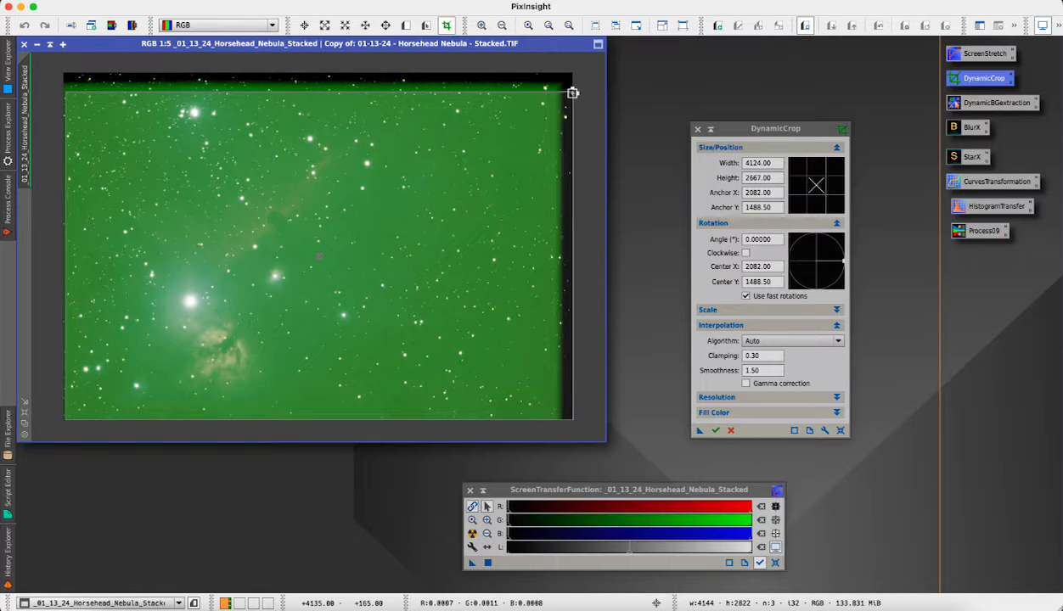
drag(573, 93, 547, 96)
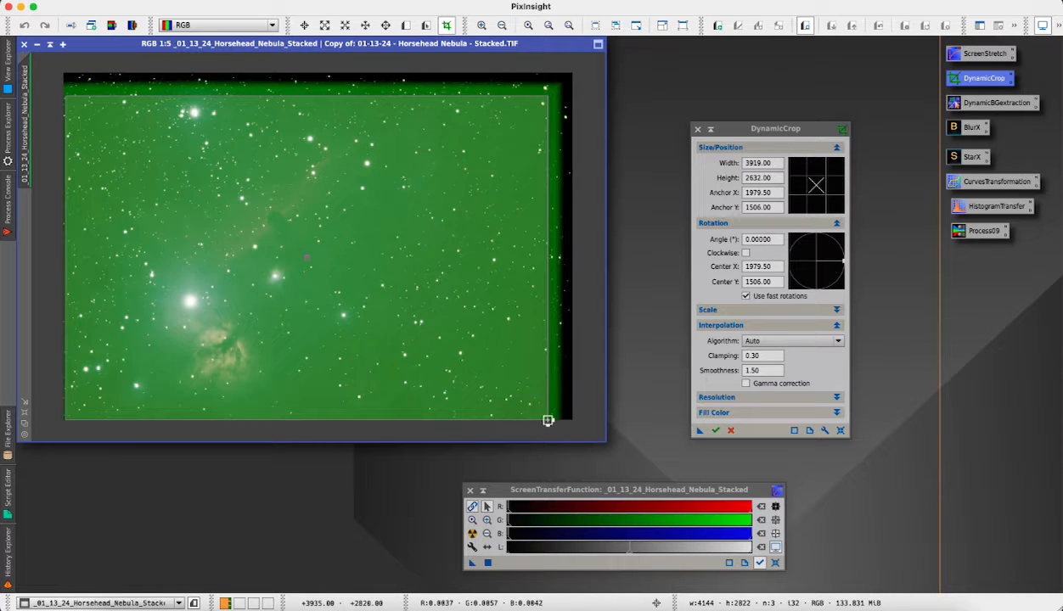
drag(547, 421, 548, 417)
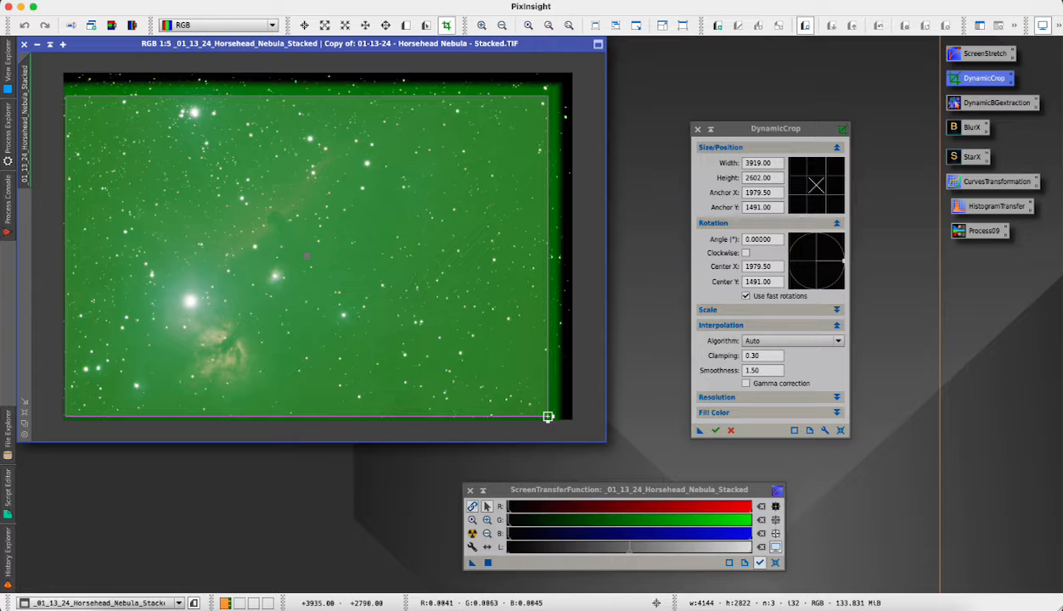
click(716, 430)
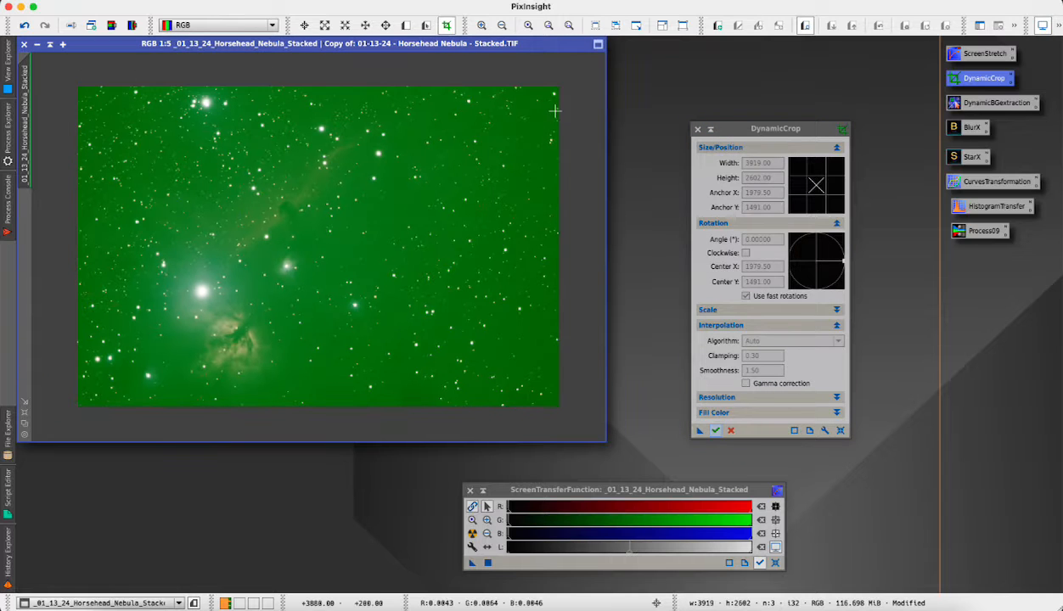
click(698, 130)
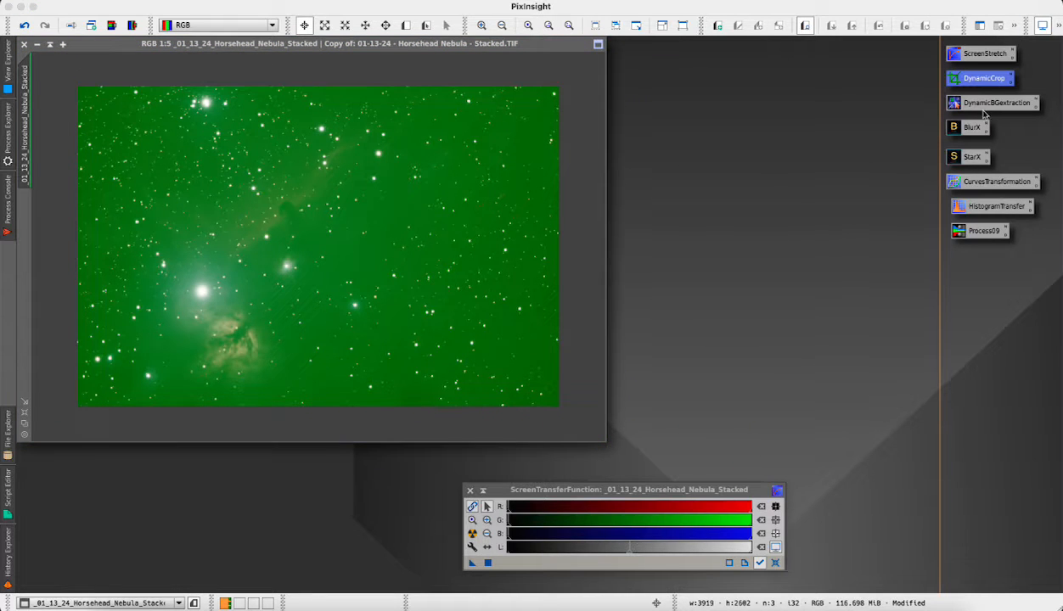
Step: Start DynamicBackgroundExtraction on the cropped image and generate samples with a default sample radius of 10 and 10 samples per row
mouse_move(991, 110)
mouse_down()
mouse_move(971, 109)
mouse_move(993, 109)
mouse_up()
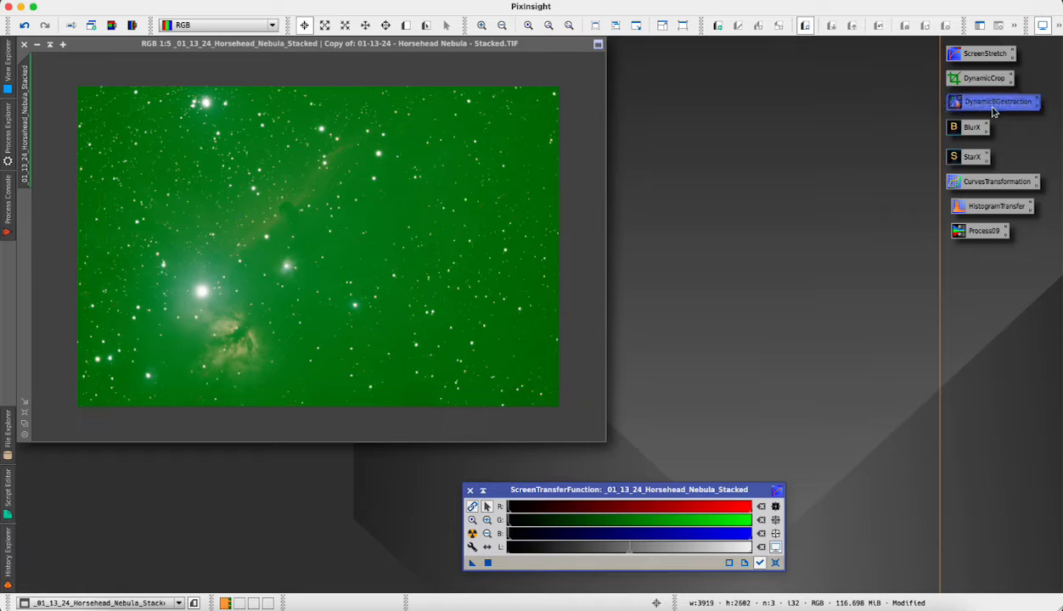
double_click(992, 109)
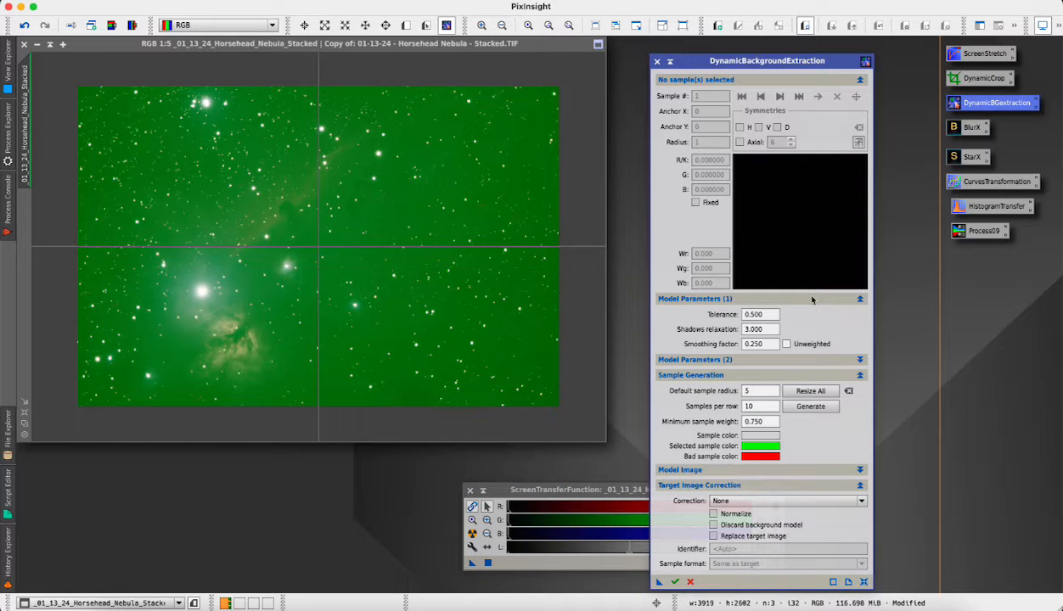
double_click(747, 390)
text(10)
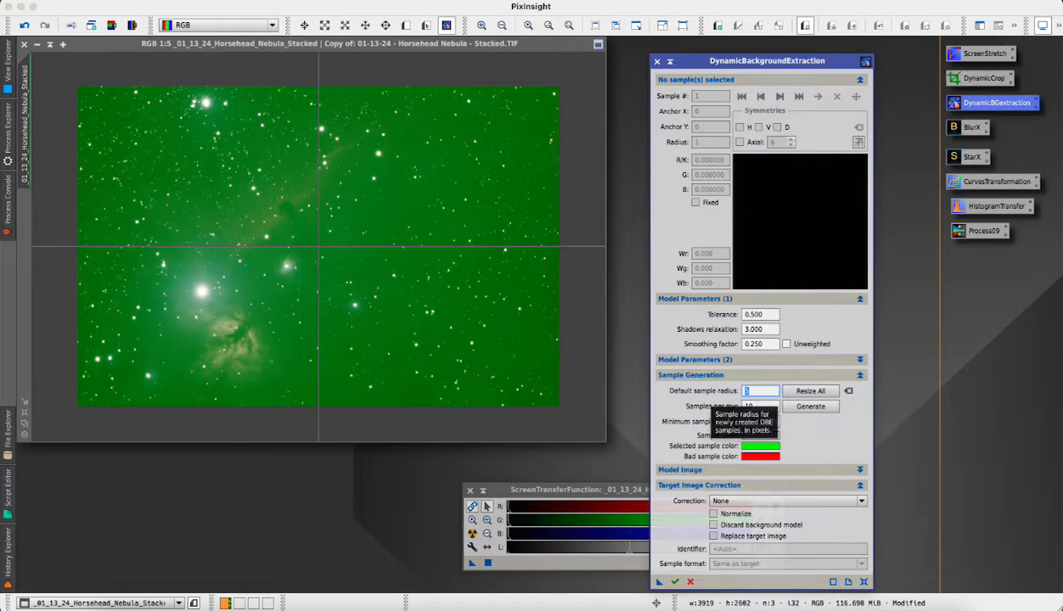
click(806, 405)
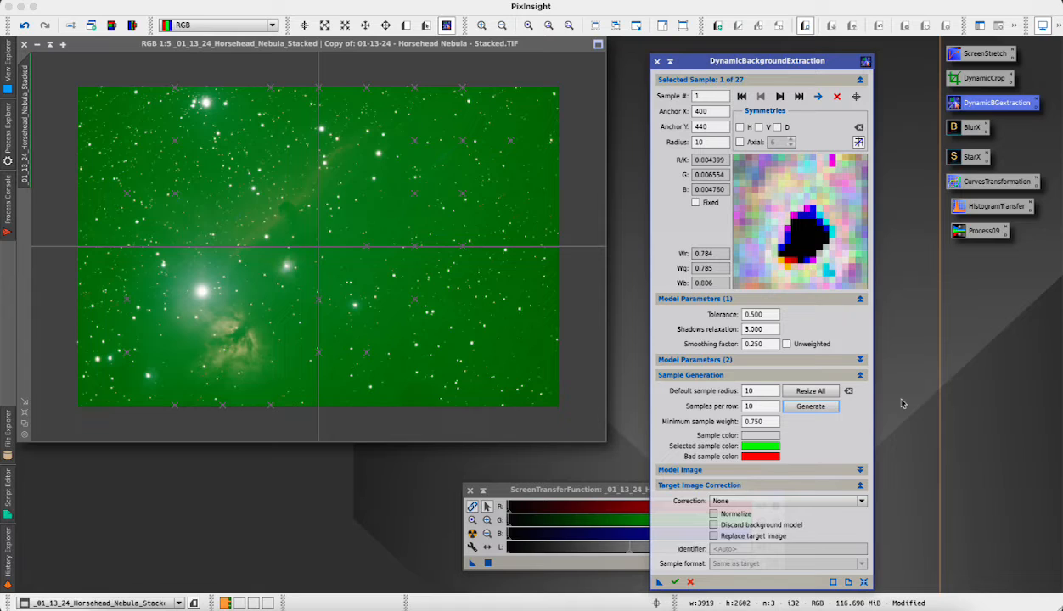
Step: Run the background extraction with Subtraction correction and the background model discarded
click(731, 503)
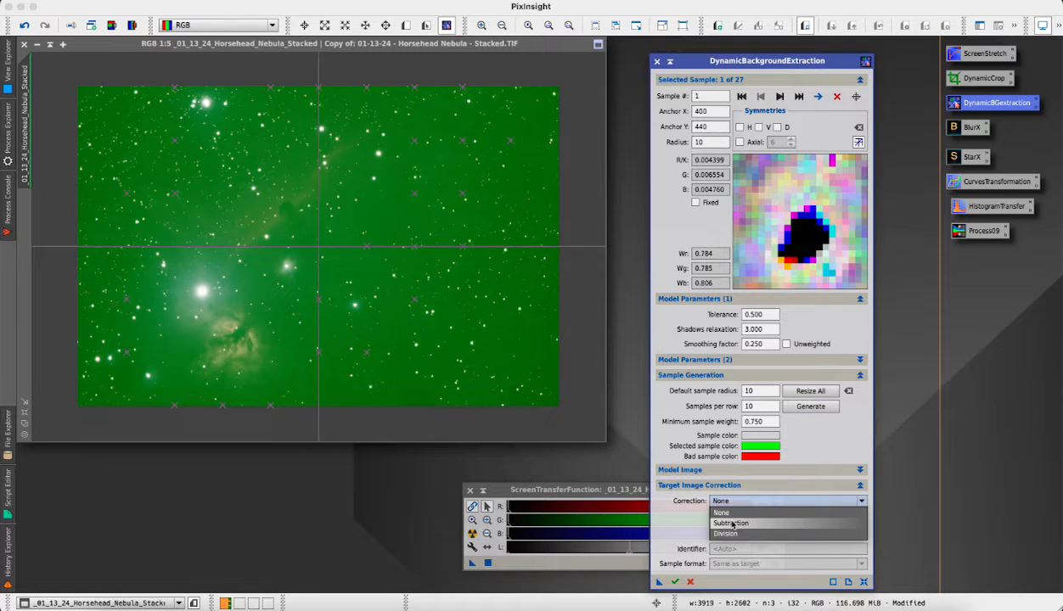
click(730, 523)
click(714, 524)
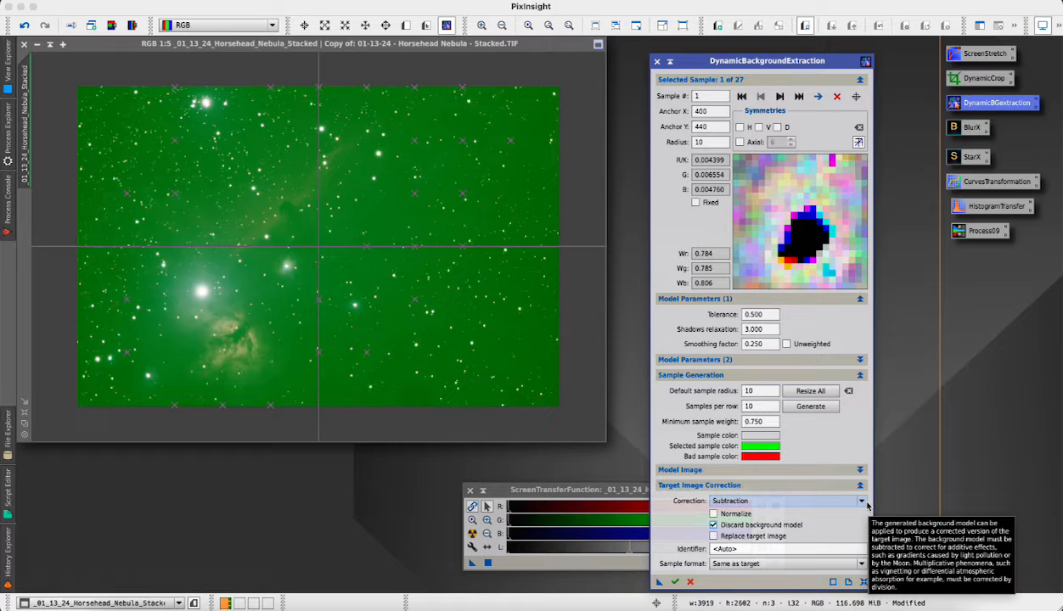
click(676, 583)
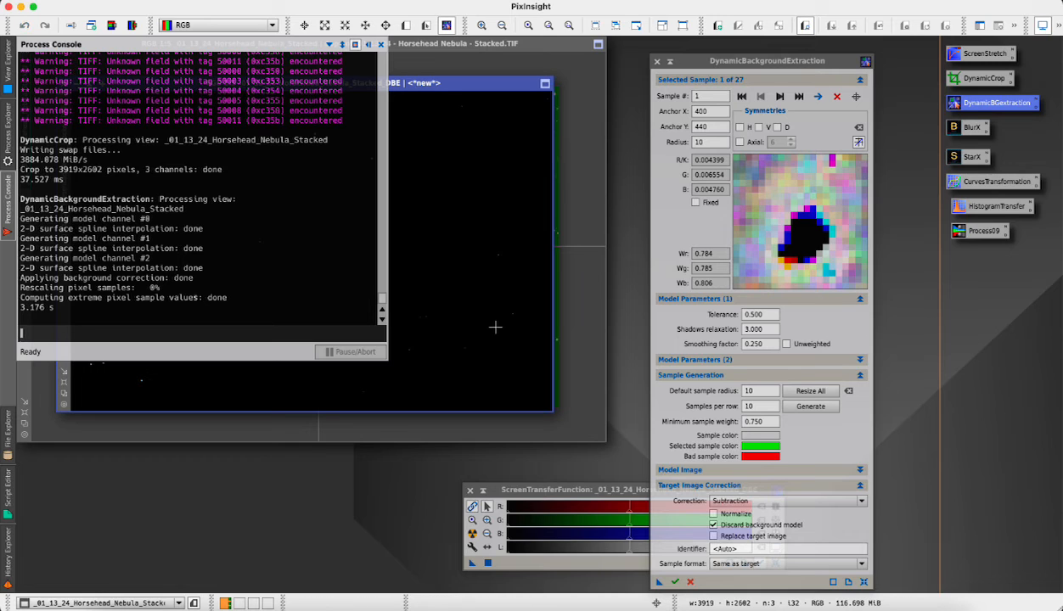
Step: Clear the workspace: minimize the original image, set its icon aside, and close the process console and DynamicBackgroundExtraction
click(369, 44)
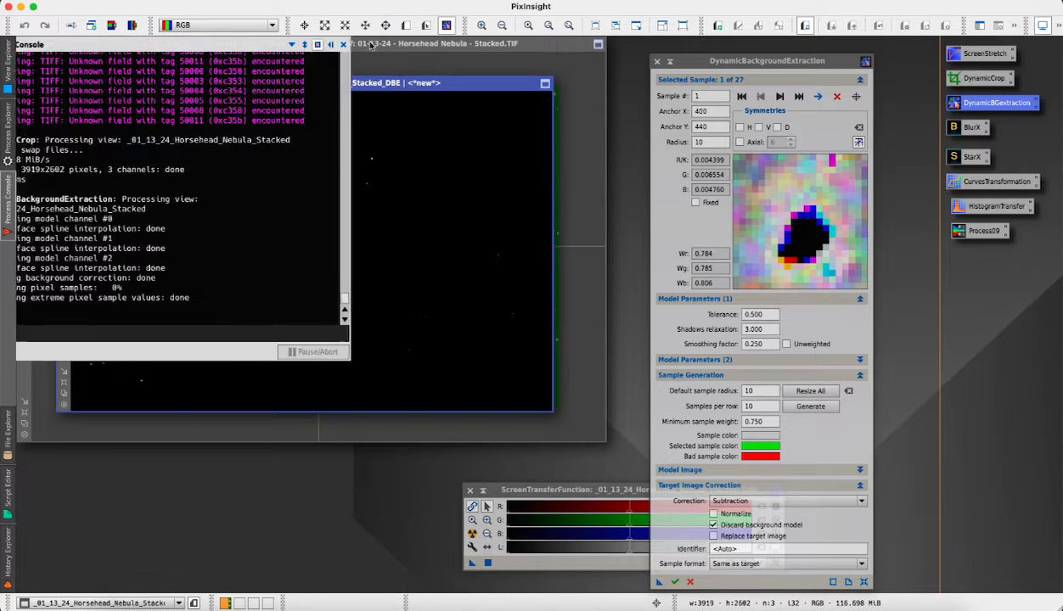
drag(146, 83, 245, 132)
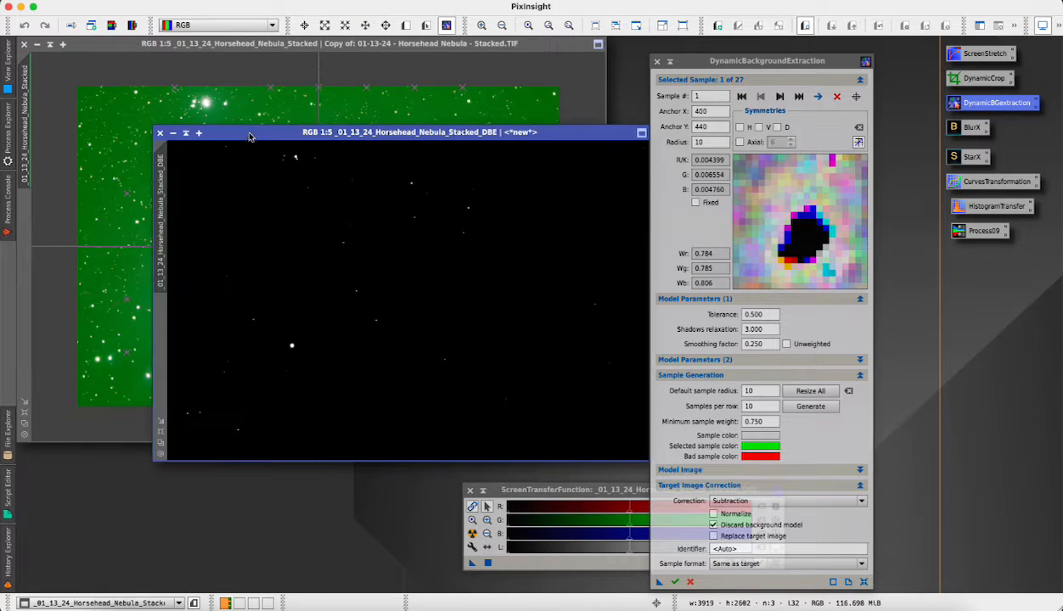
click(97, 67)
click(37, 44)
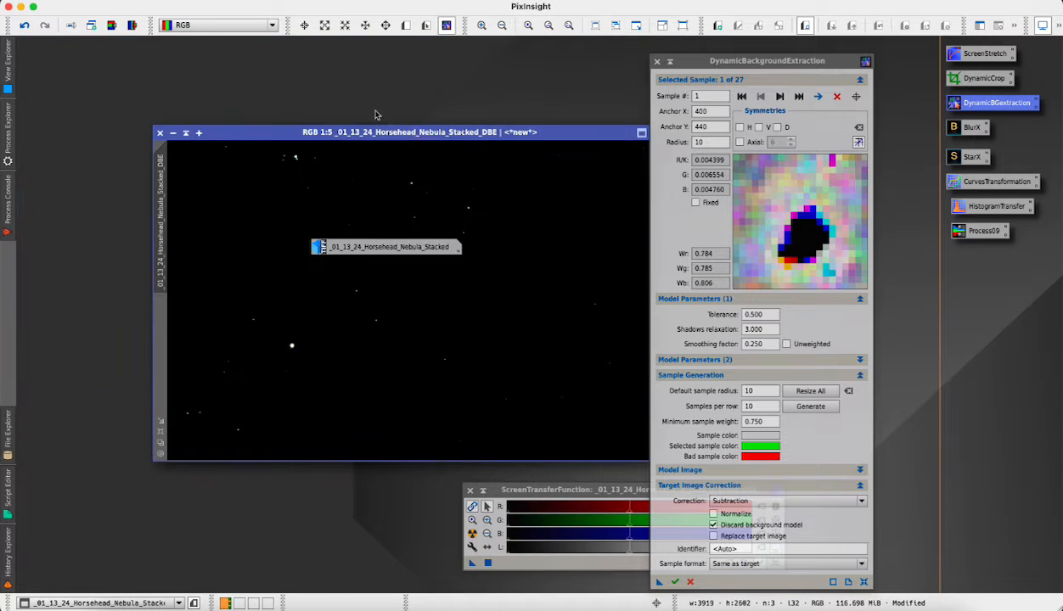
drag(411, 131, 308, 90)
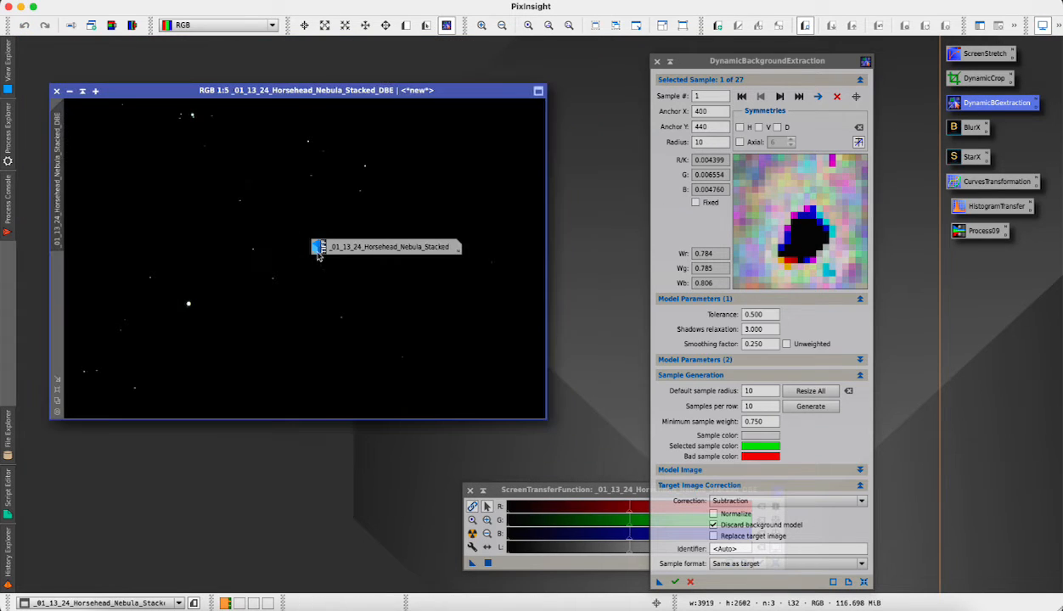
drag(317, 253, 951, 568)
click(656, 61)
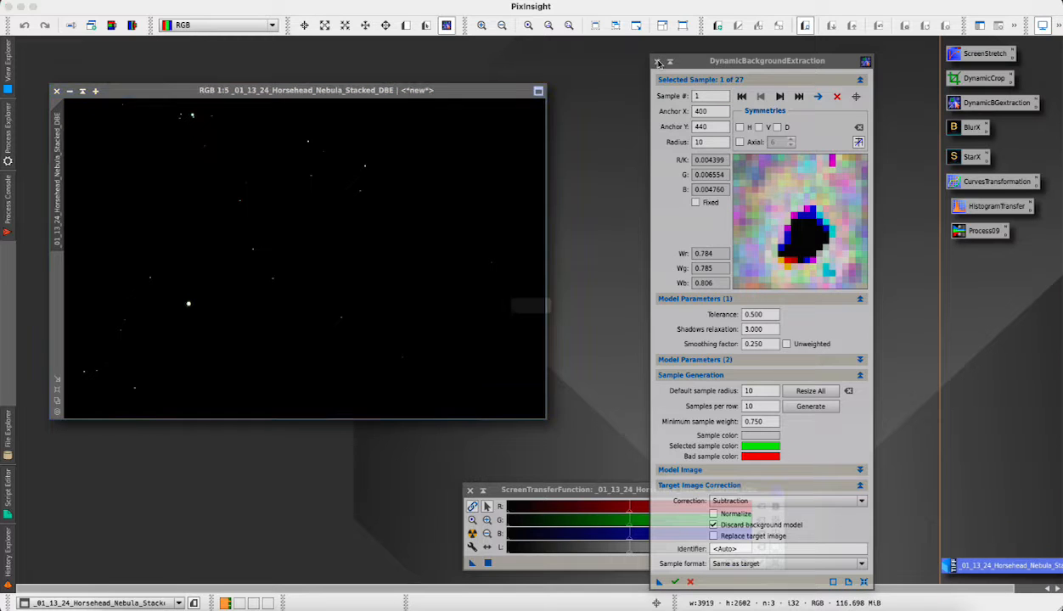
click(562, 337)
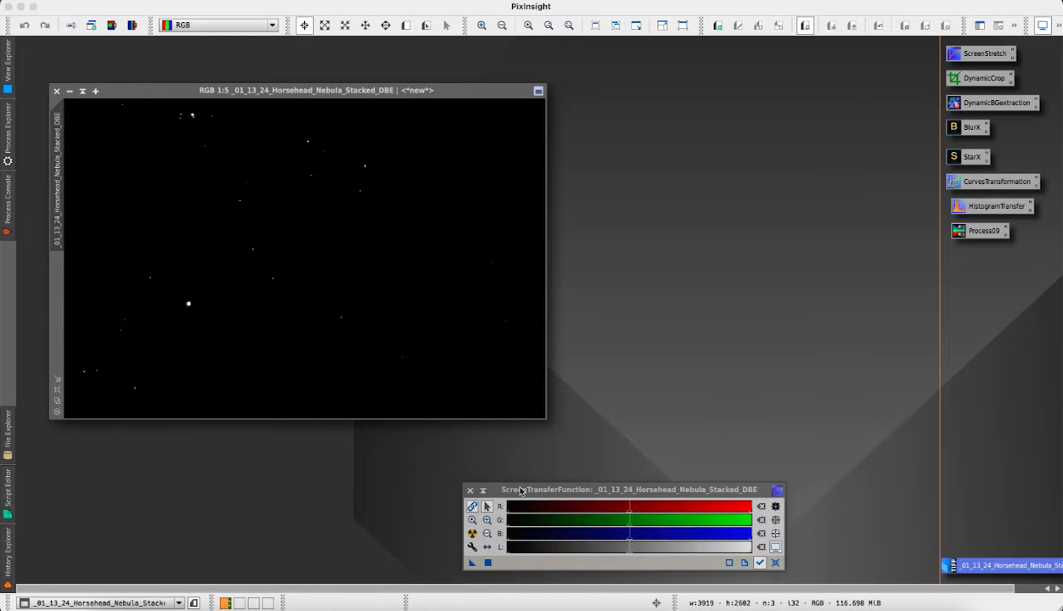
Step: Auto-stretch the display of the background-corrected image and reset it to the unstretched view
click(472, 534)
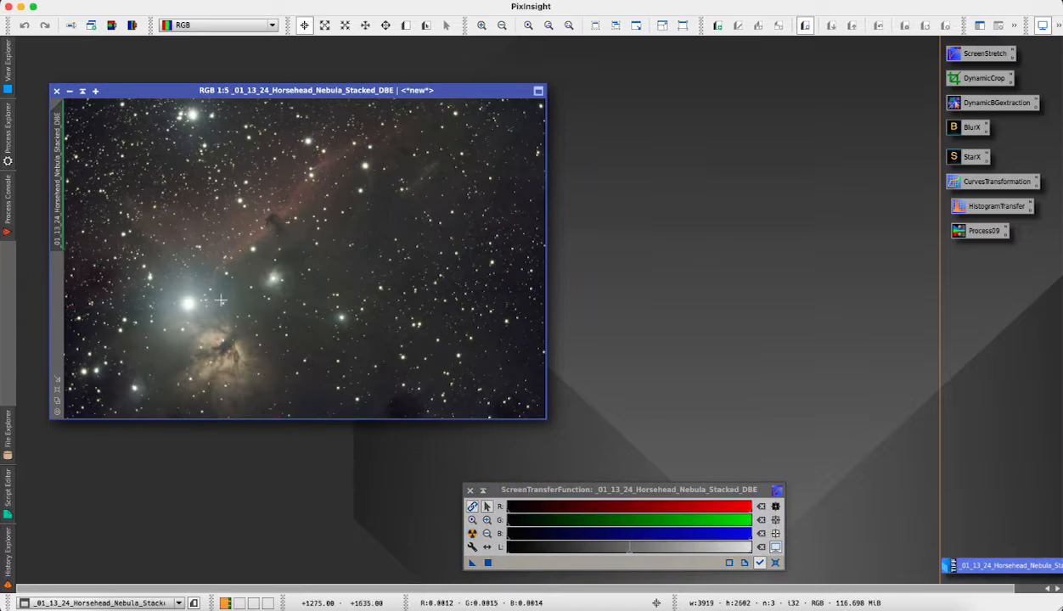
mouse_move(69, 153)
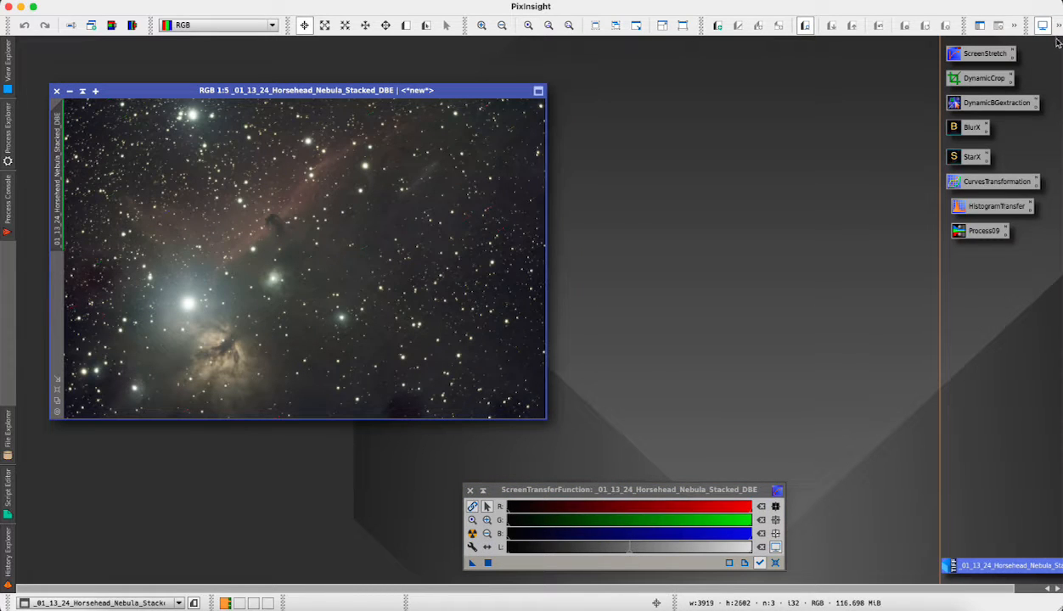
click(1058, 26)
click(1018, 69)
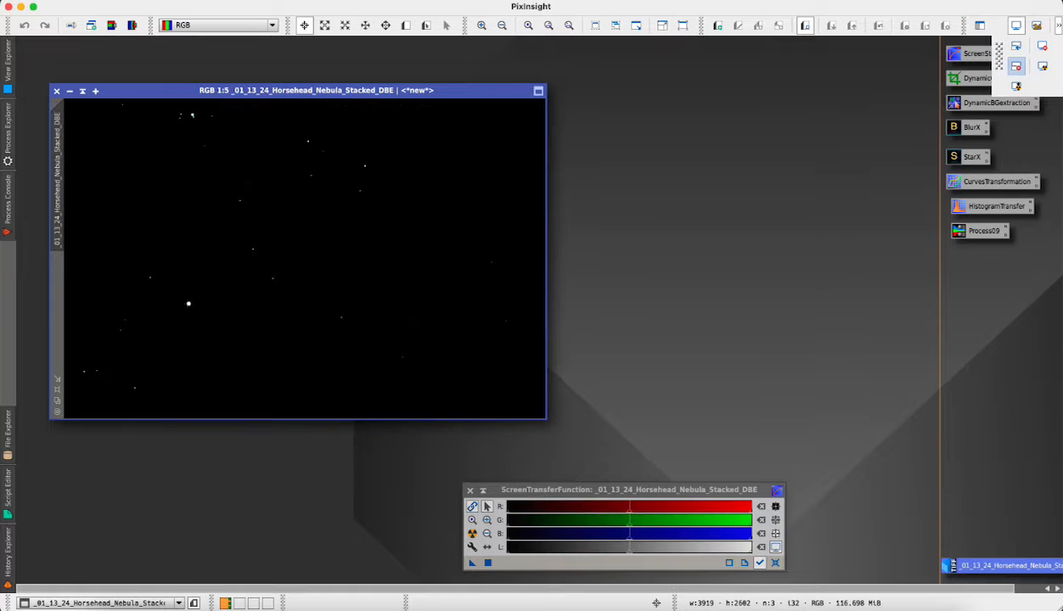
Step: Apply the automatic screen stretch to the background-corrected image, enlarge its window around the picture and reposition it
click(473, 533)
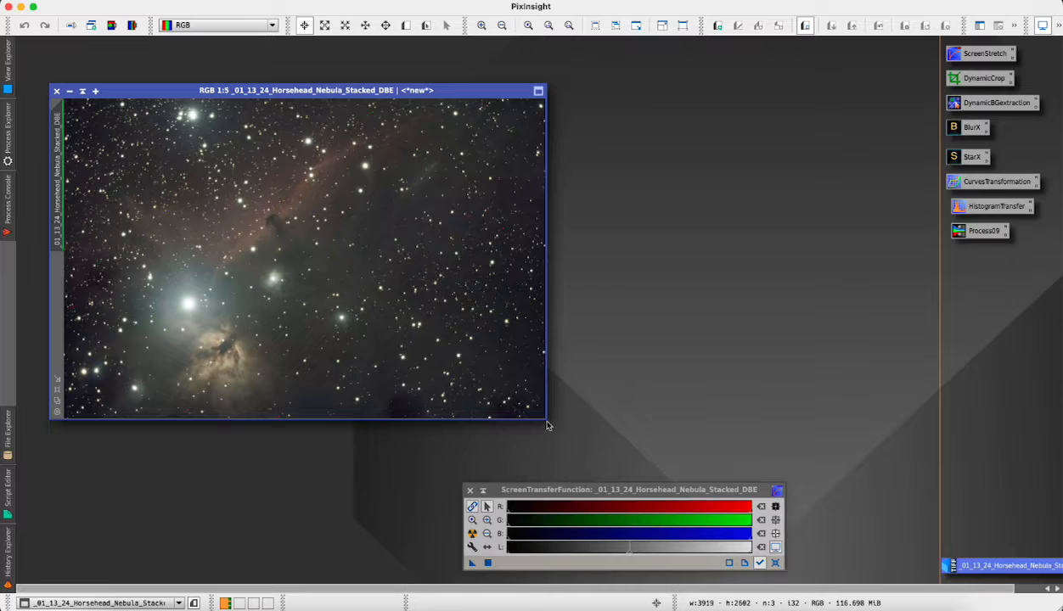
drag(547, 420, 610, 466)
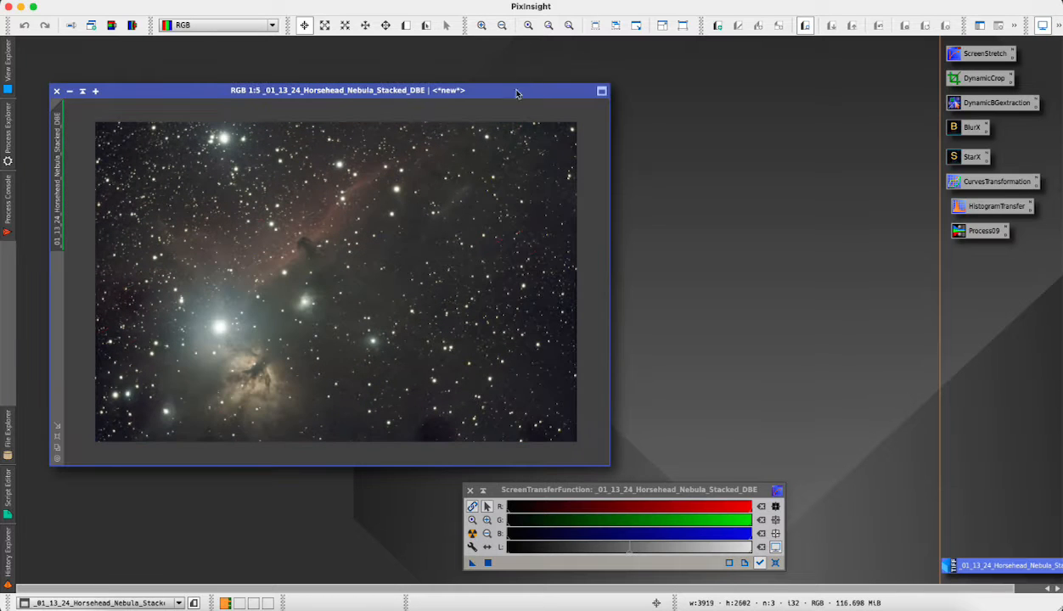
drag(508, 88, 504, 71)
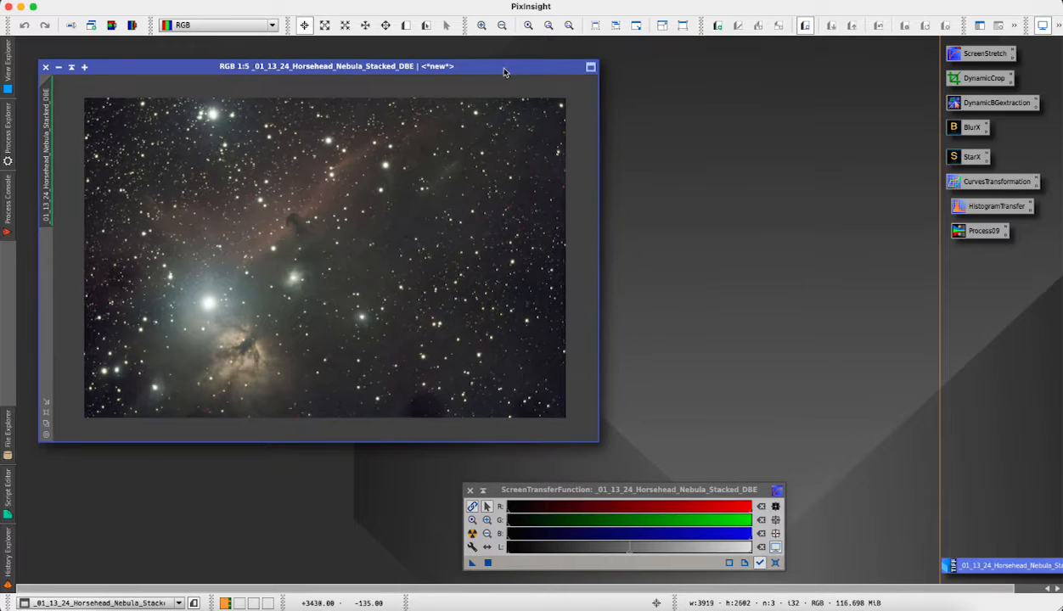
Step: Apply BlurXTerminator with Correct Only to the background-corrected image, switch Correct Only off again and close the process
click(966, 130)
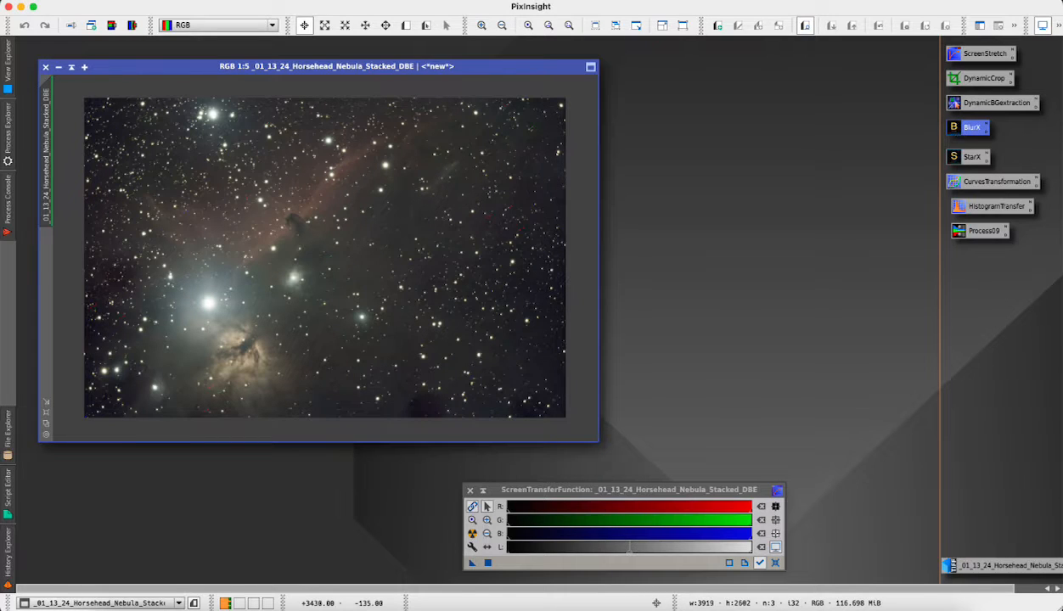
double_click(966, 128)
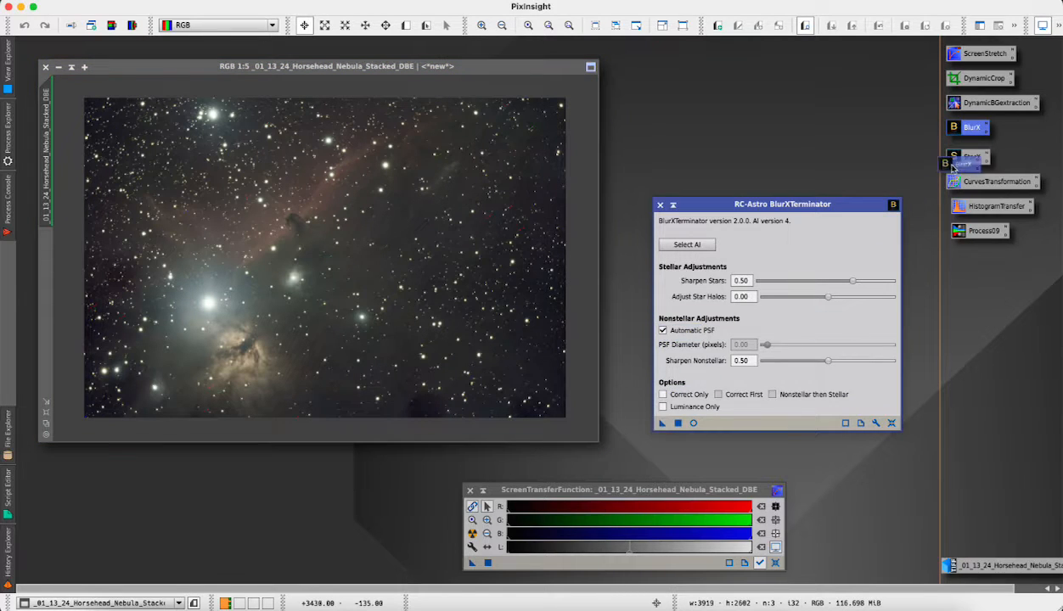
click(663, 395)
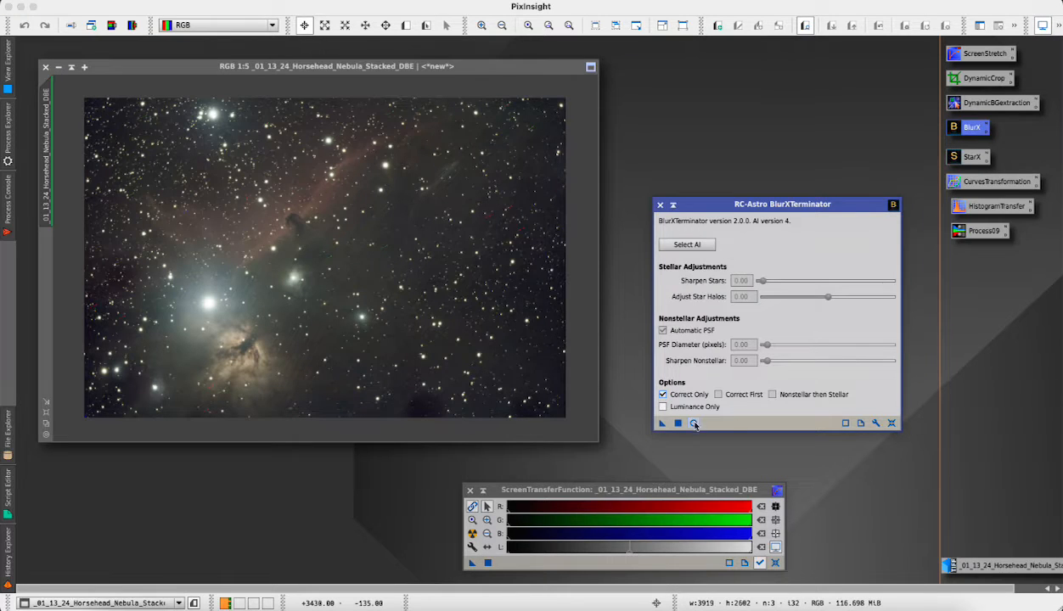
click(663, 424)
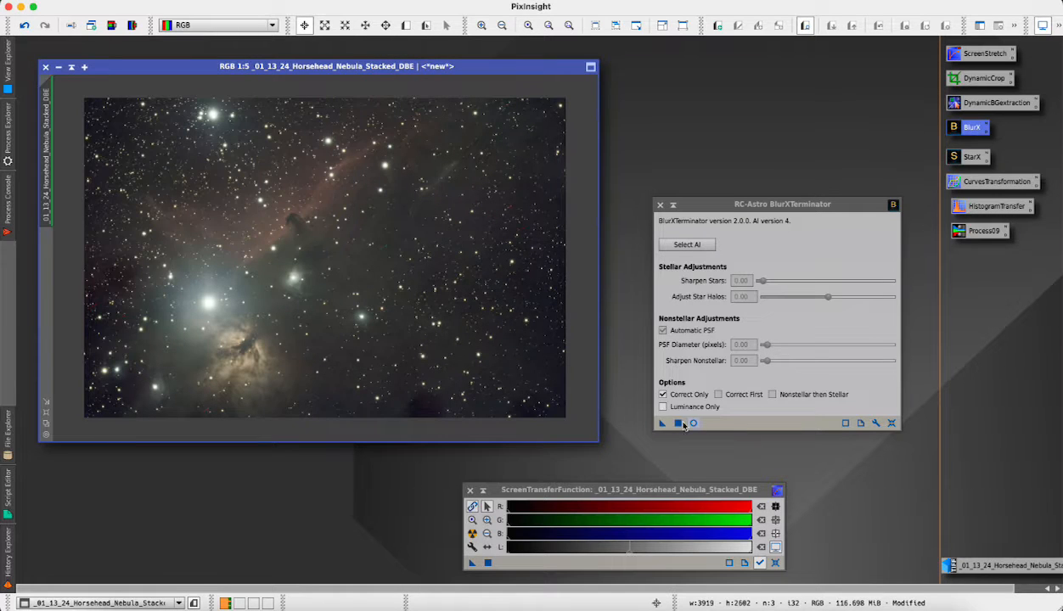
click(663, 394)
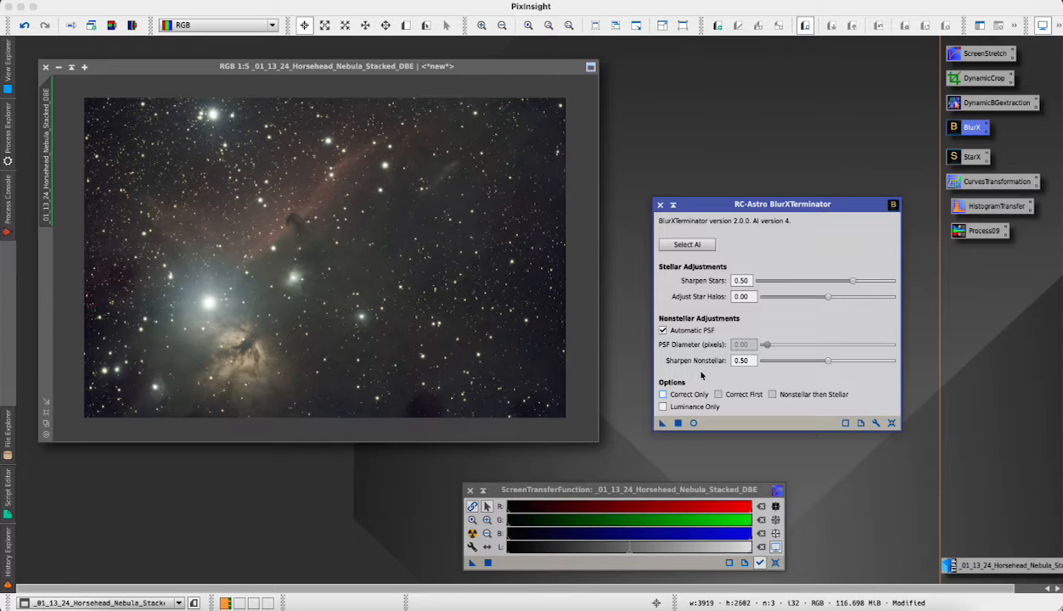
click(660, 205)
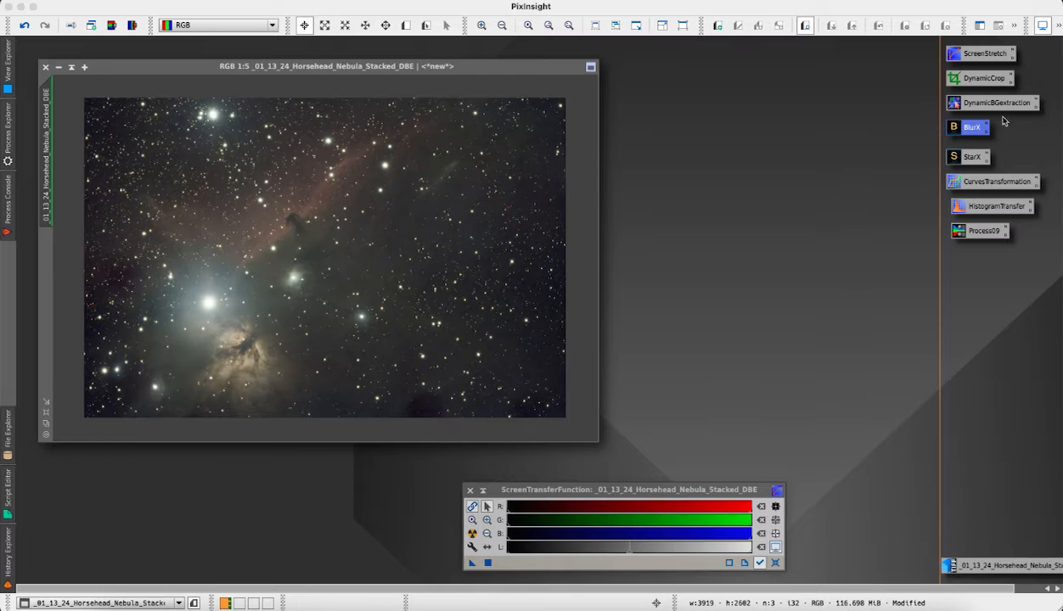
Step: Remove the stars from the background-corrected image with StarXTerminator, using Generate Star Image to extract them into a separate image
double_click(971, 158)
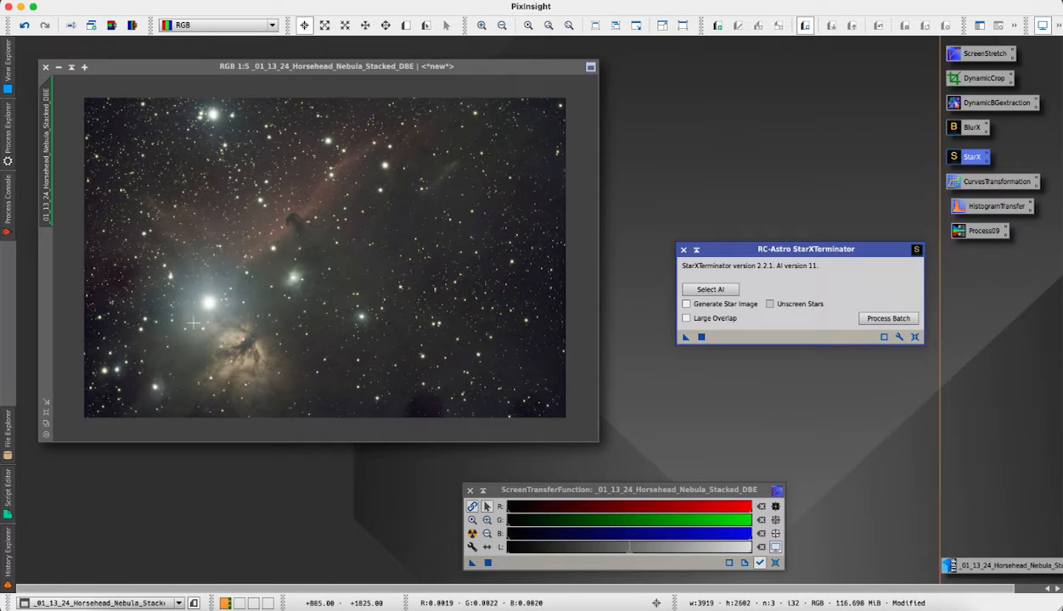
click(686, 306)
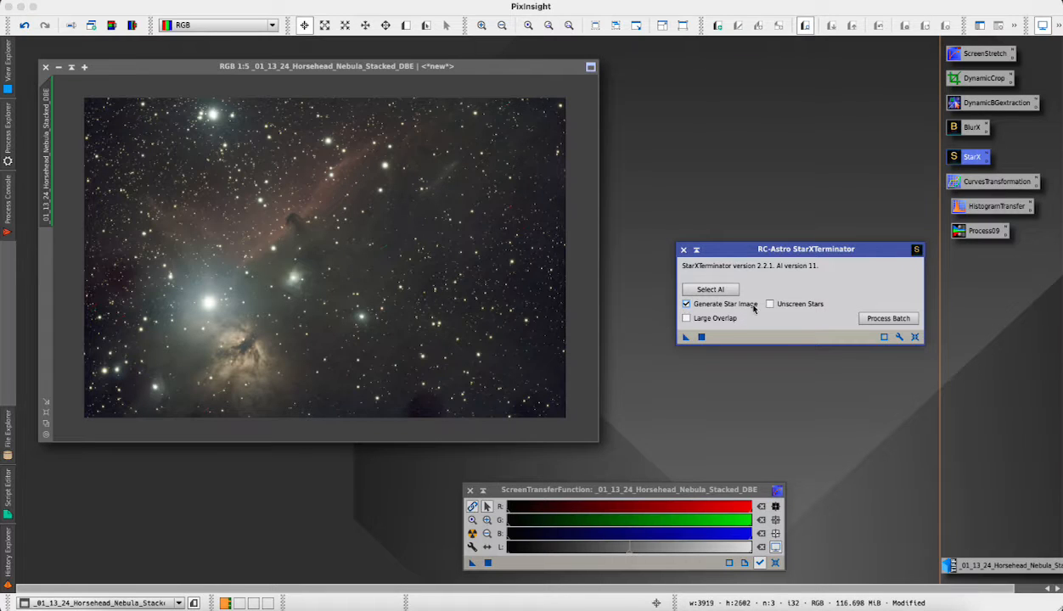
drag(686, 338, 434, 283)
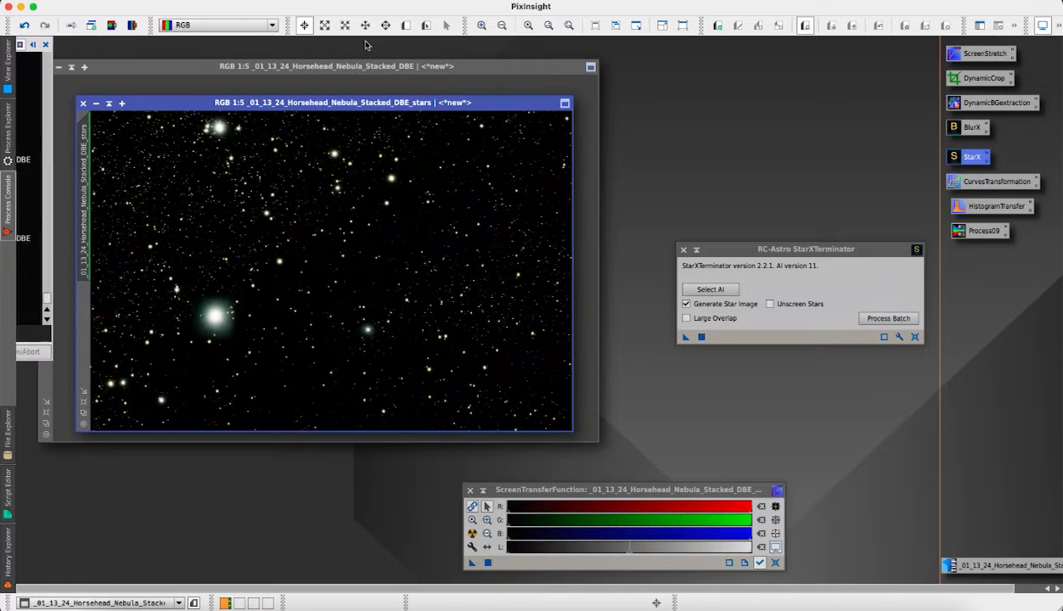
Step: Close StarXTerminator and arrange the new star image window so it partly overlaps the starless image
drag(197, 107, 496, 138)
click(684, 249)
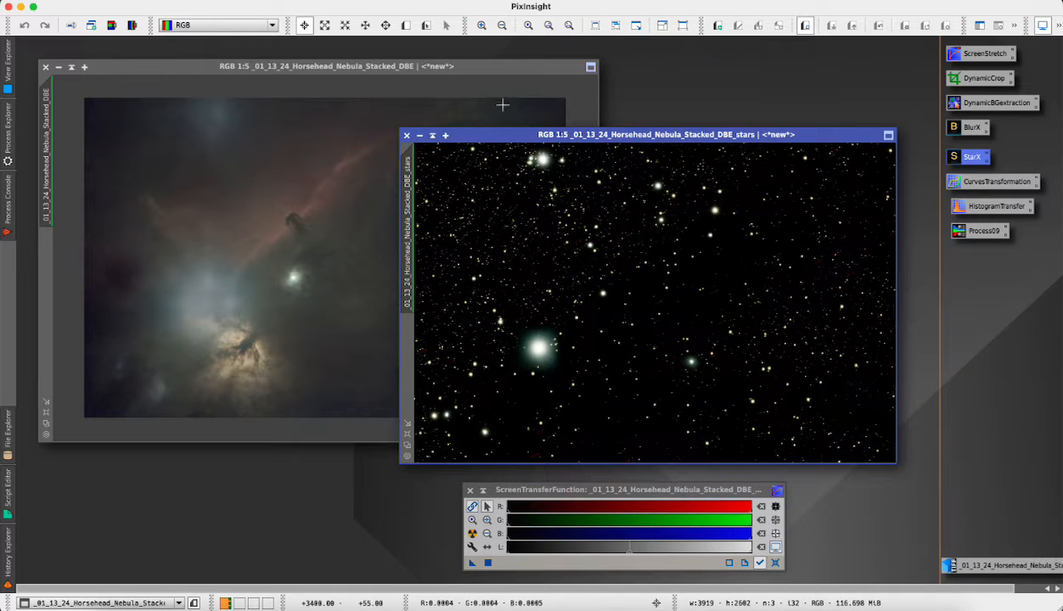
drag(494, 138, 314, 116)
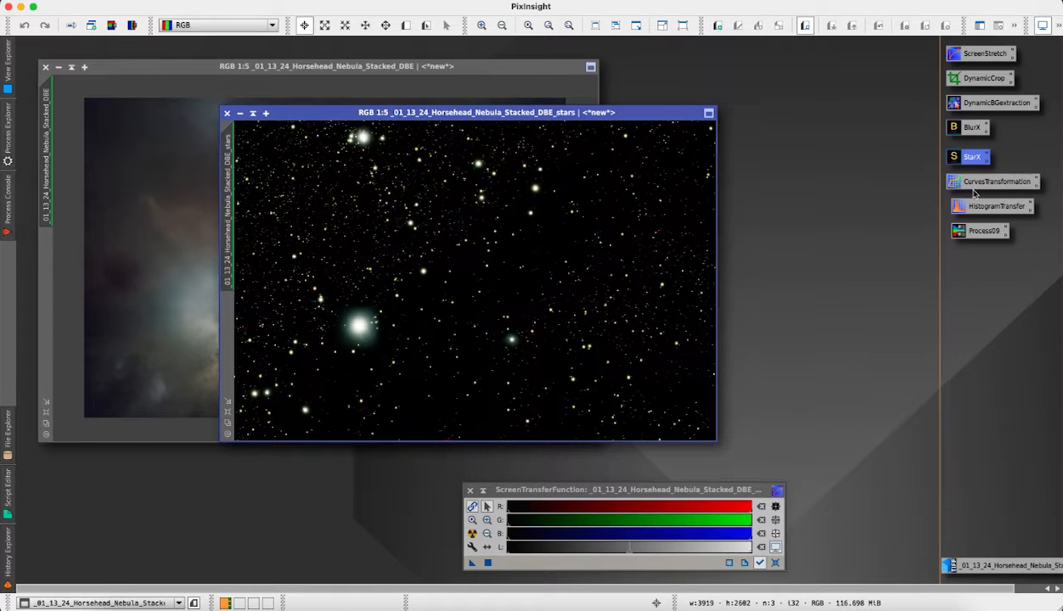
Step: Place the HistogramTransfer icon above CurvesTransformation, and open HistogramTransformation with the ScreenTransferFunction window arranged nearby
mouse_move(973, 193)
mouse_down()
mouse_move(977, 272)
mouse_move(966, 180)
mouse_up()
drag(951, 259, 963, 204)
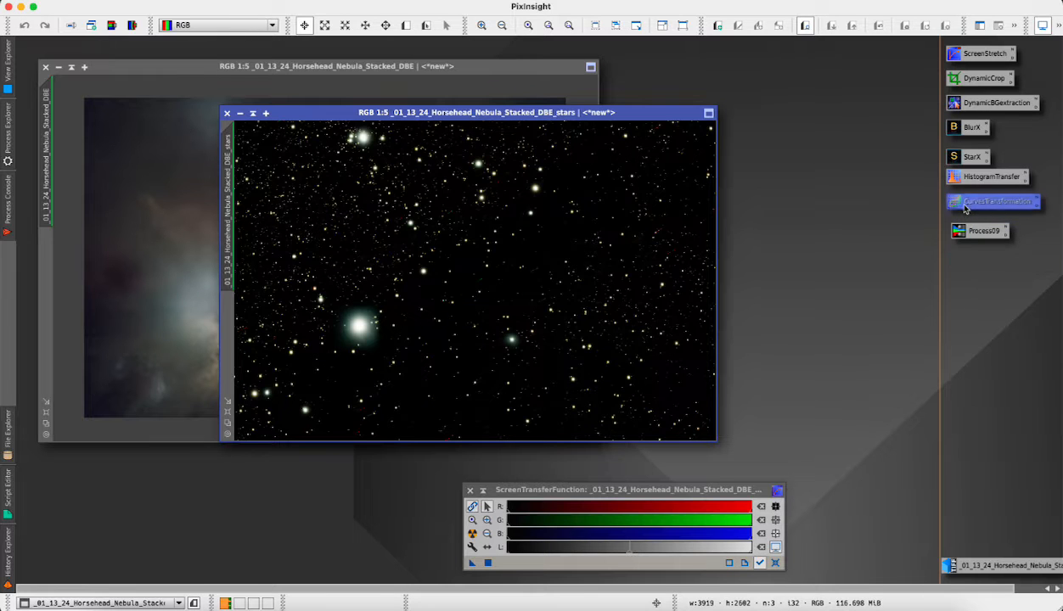
double_click(976, 177)
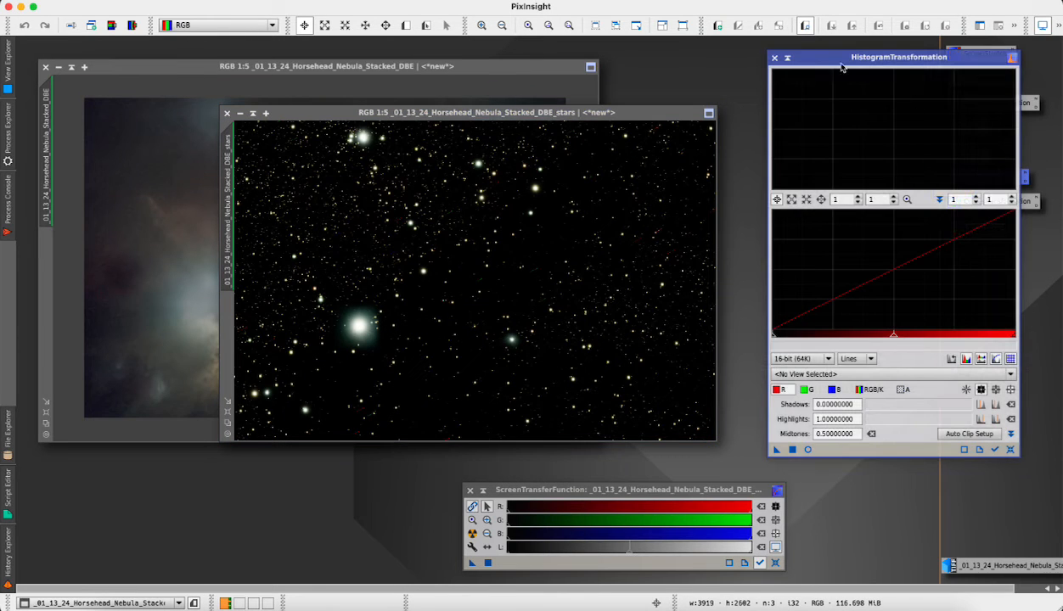
drag(841, 67, 749, 67)
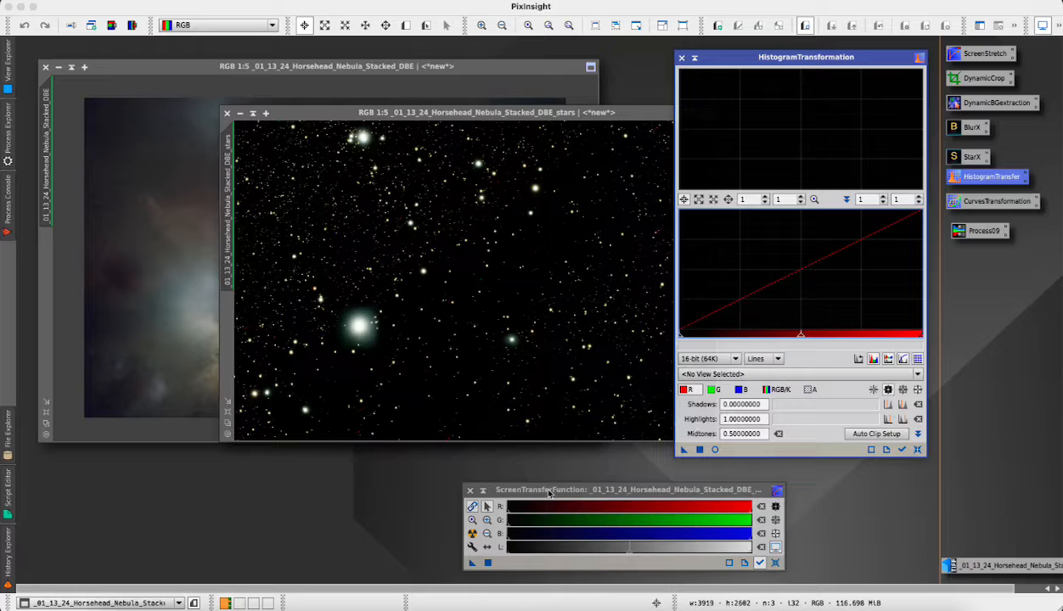
drag(548, 492, 515, 488)
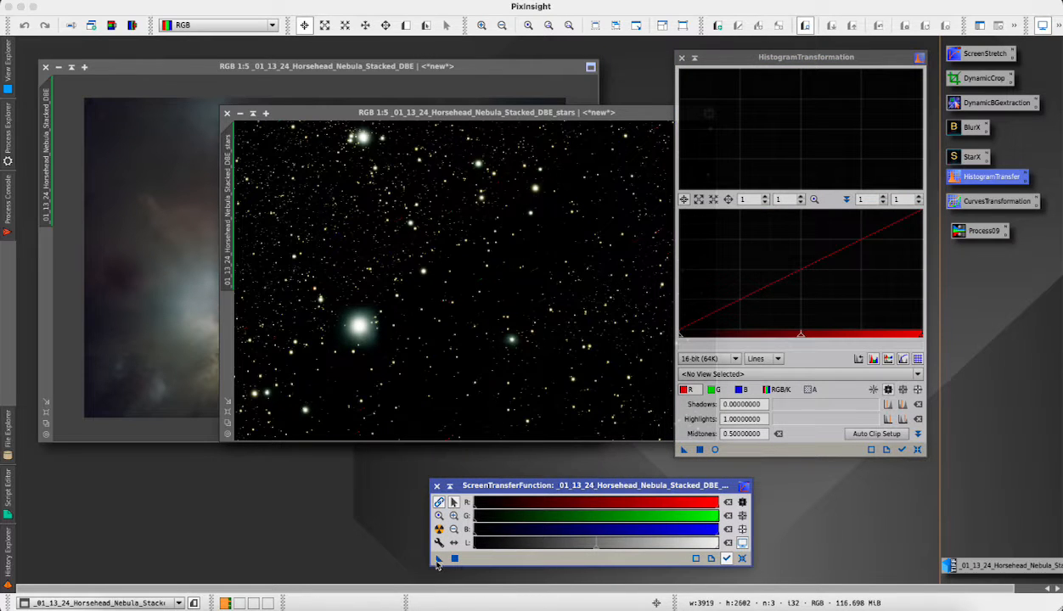
Step: Transfer the star image's screen stretch into HistogramTransformation, apply it permanently to the star image and reset HistogramTransformation
drag(439, 562, 731, 452)
drag(682, 453, 538, 351)
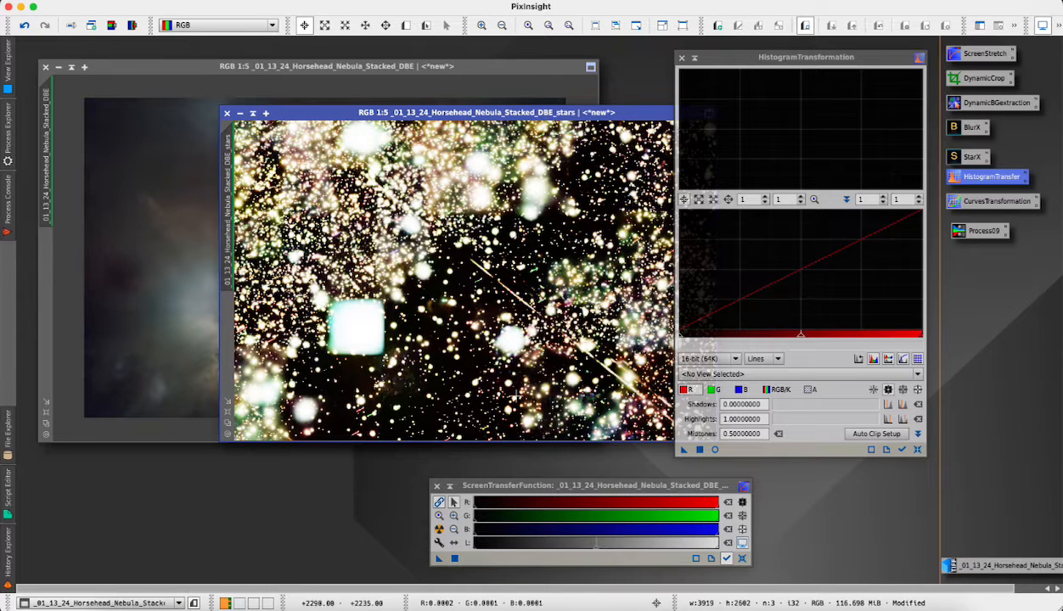
click(918, 450)
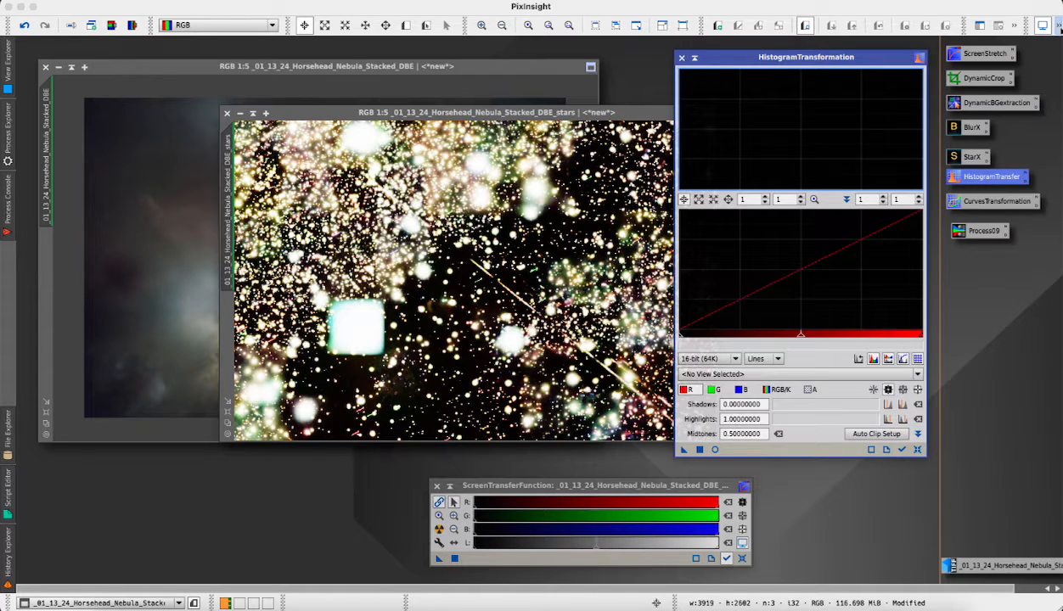
Step: Auto-stretch the starless image and apply that stretch permanently through HistogramTransformation
click(190, 73)
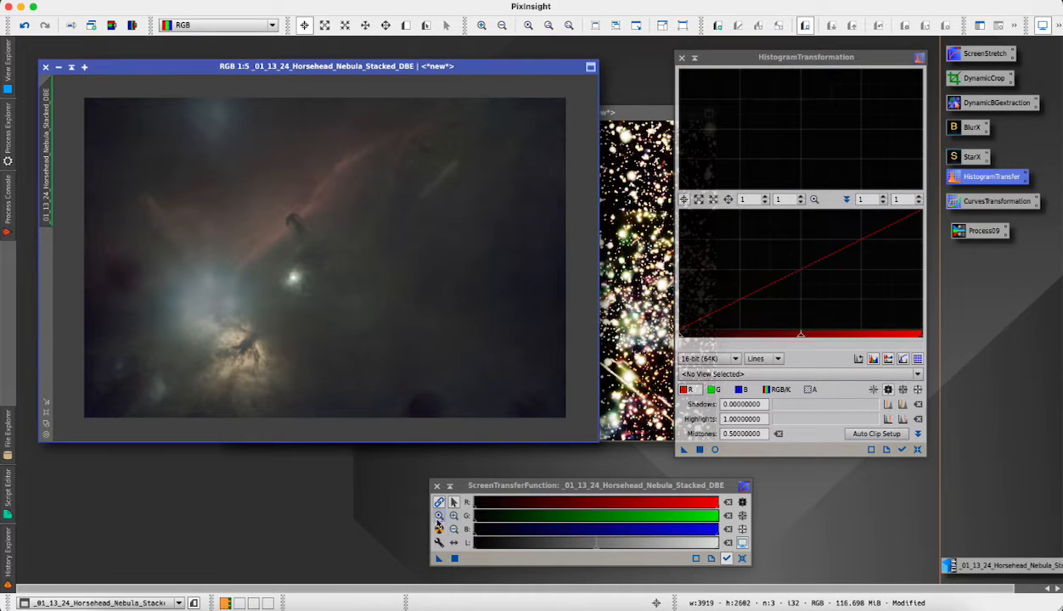
click(439, 529)
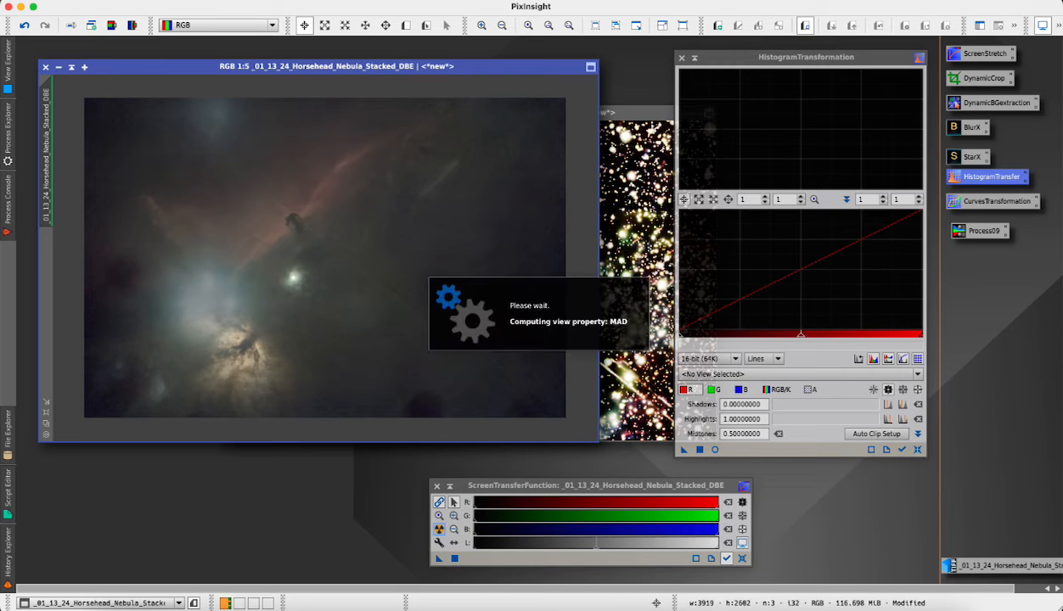
click(439, 563)
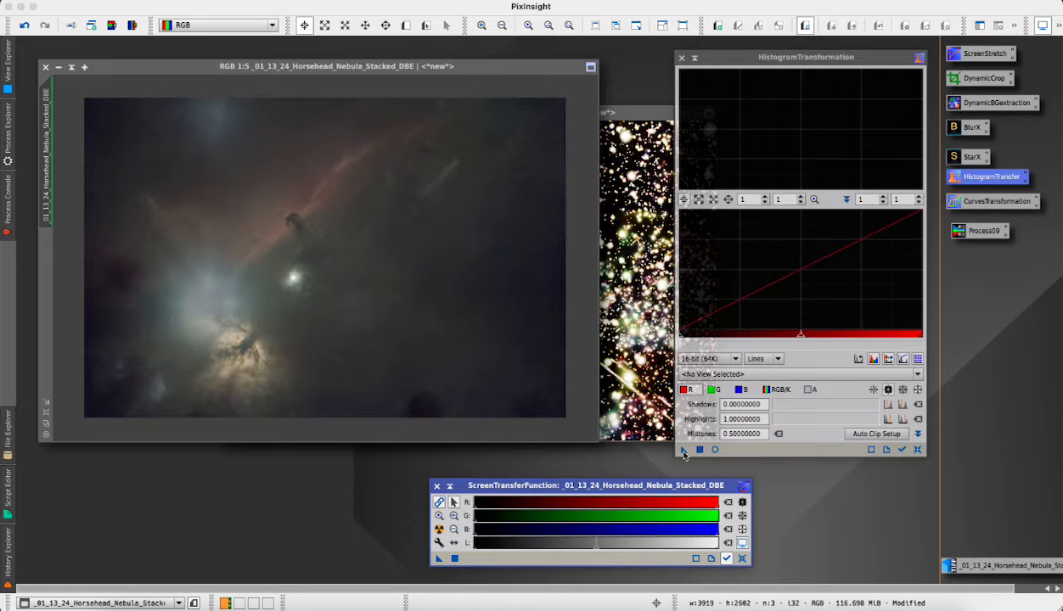
drag(684, 452, 414, 304)
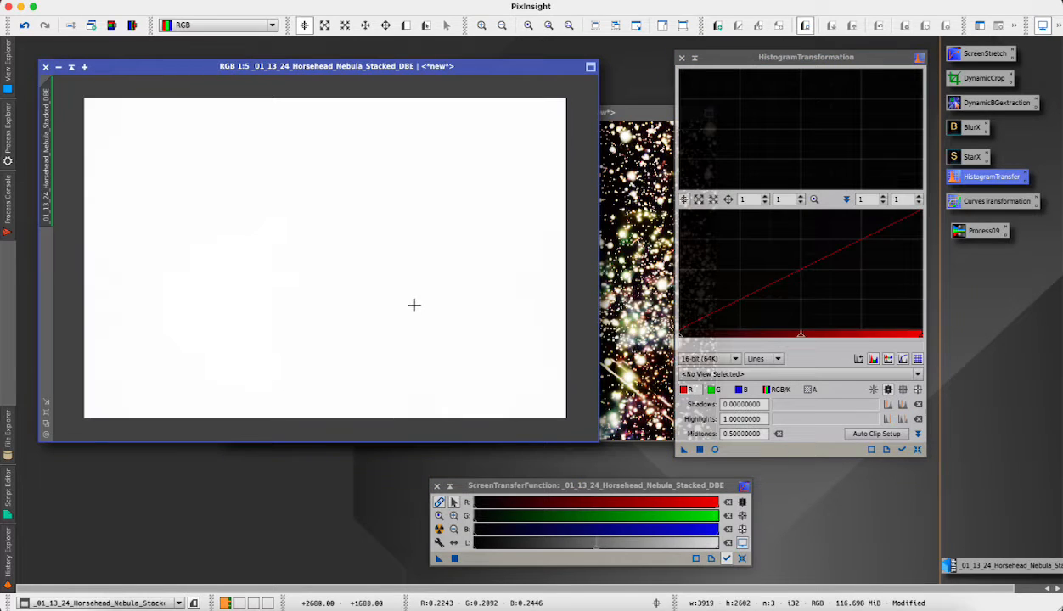
Step: Reset the screen stretch of the starless image and close ScreenTransferFunction and HistogramTransformation
click(1059, 26)
click(1018, 67)
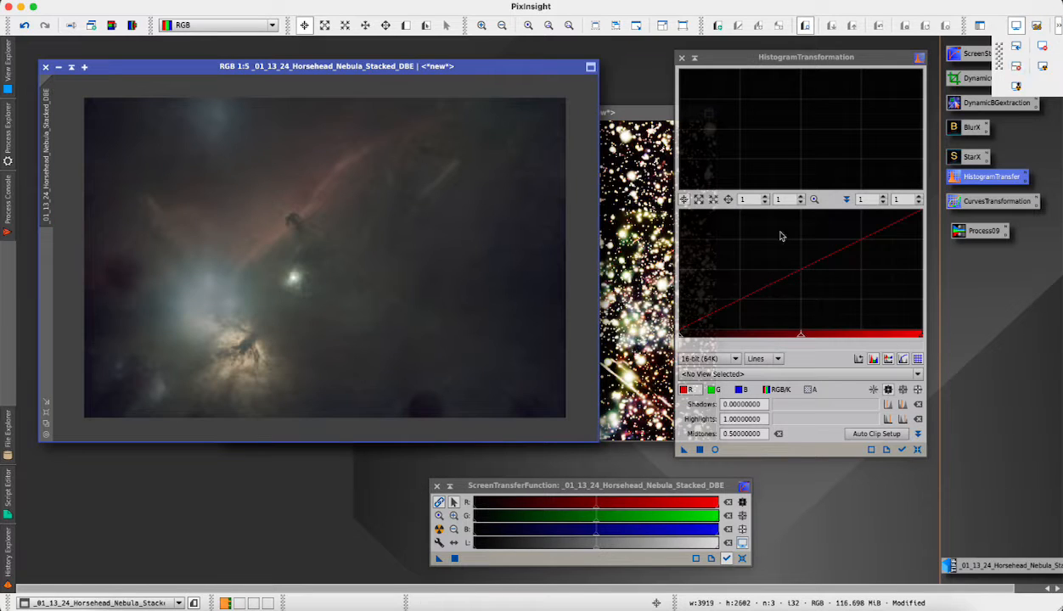
click(437, 488)
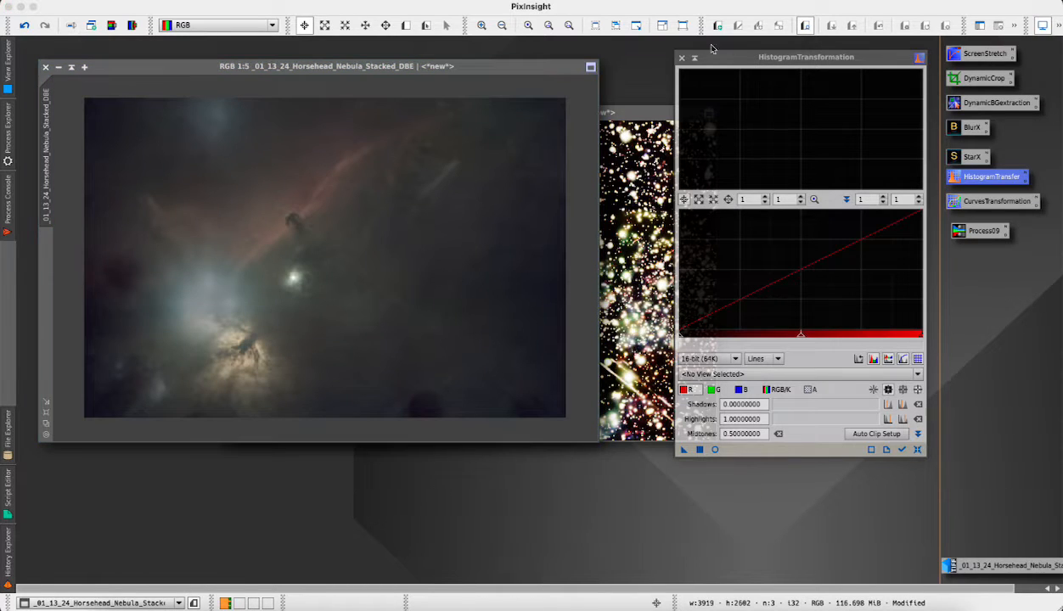
click(681, 58)
Step: Reset the screen stretch of the star image and arrange its window to leave most of the starless nebula visible
drag(638, 116, 807, 210)
click(1013, 26)
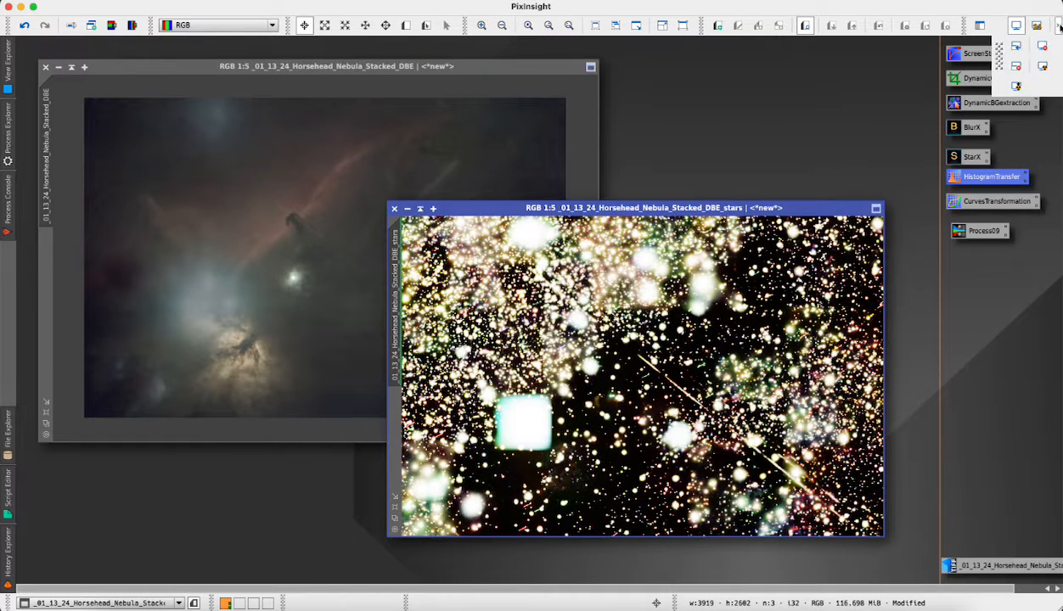
click(1018, 67)
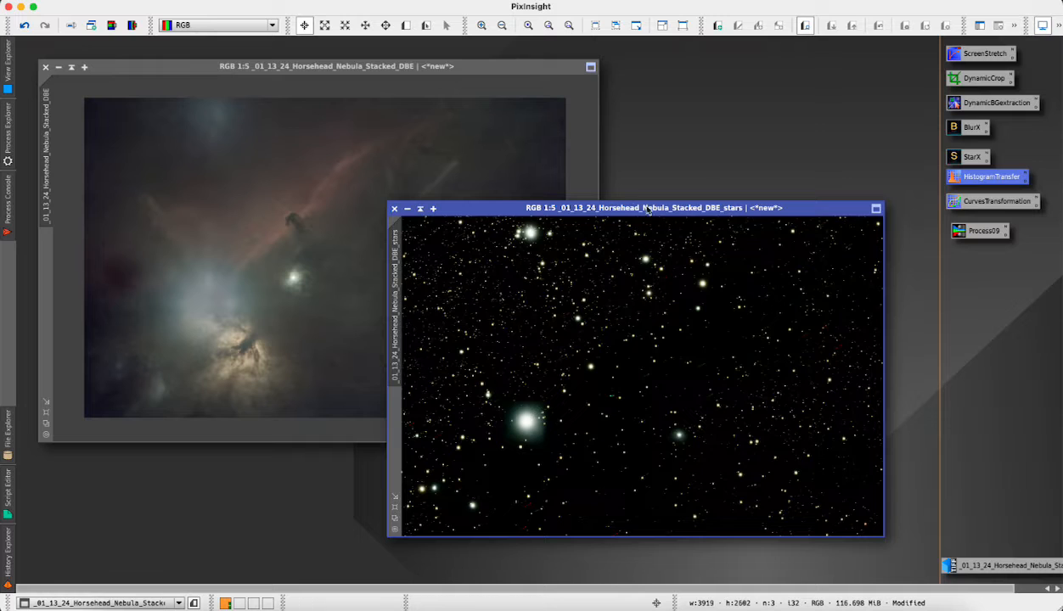
drag(635, 207, 630, 227)
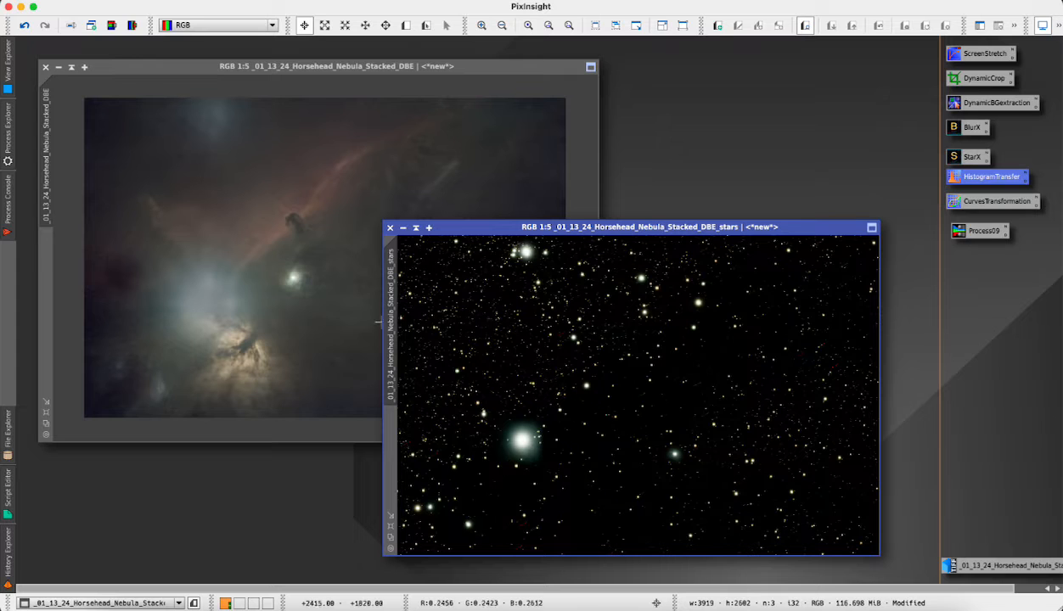
drag(672, 230, 698, 214)
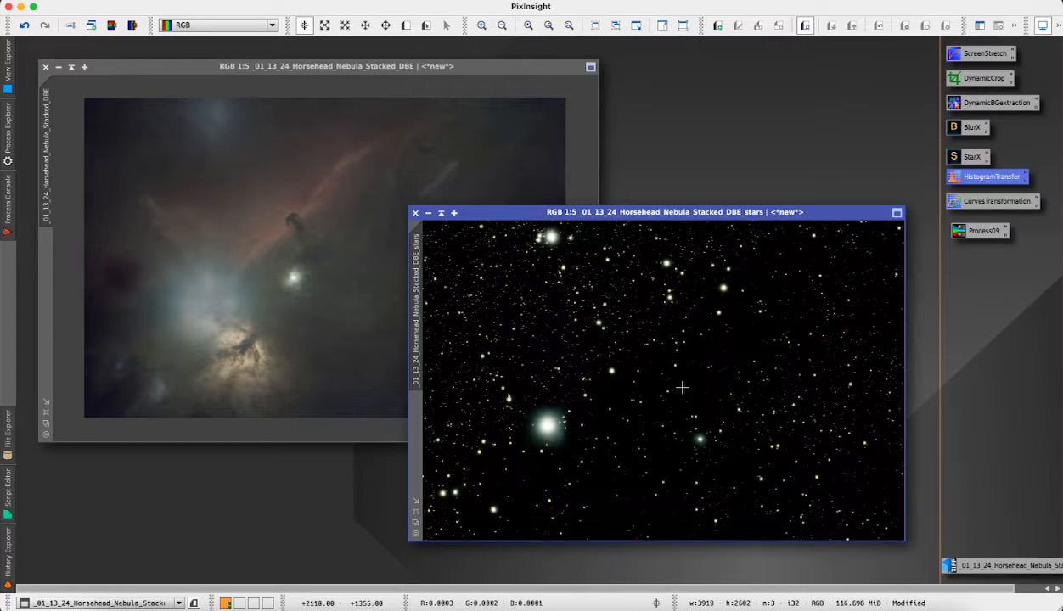
Step: Examine the stretched star image up close for leftover artifacts among the stars
scroll(682, 388, down, 1)
scroll(682, 387, up, 6)
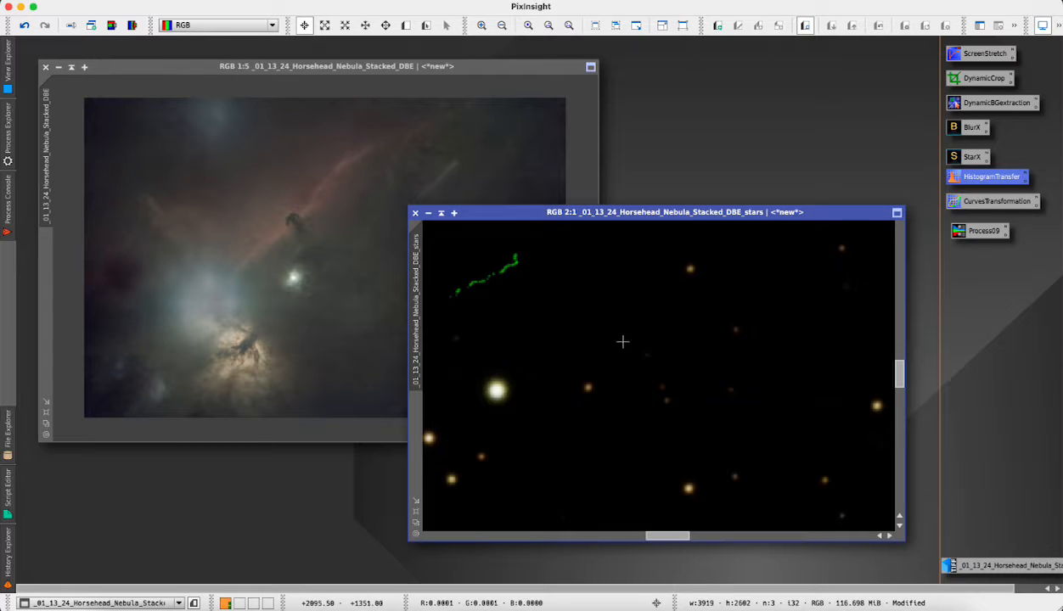
scroll(706, 313, down, 3)
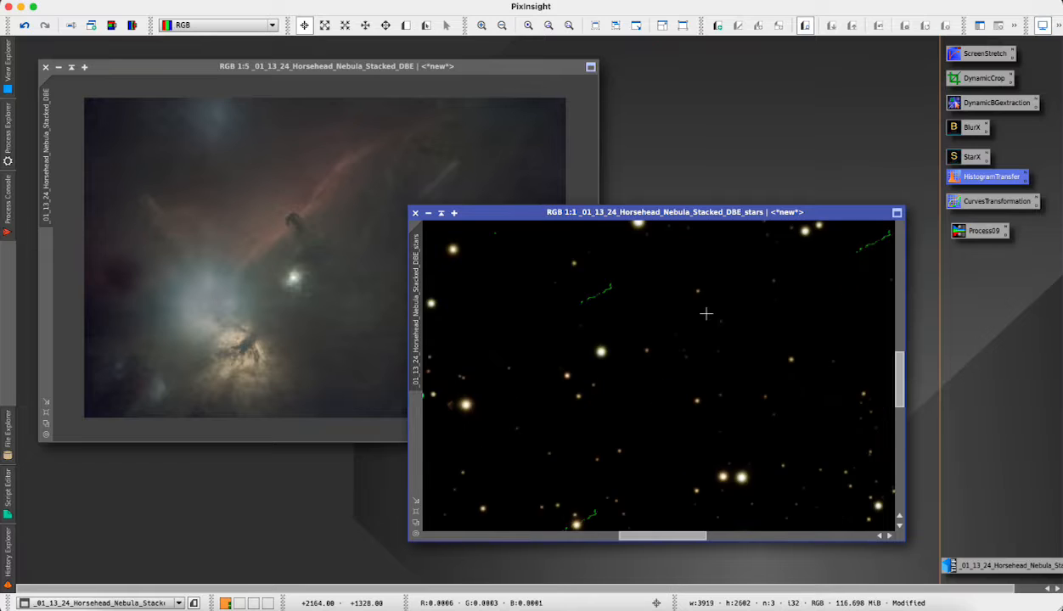
scroll(705, 313, down, 3)
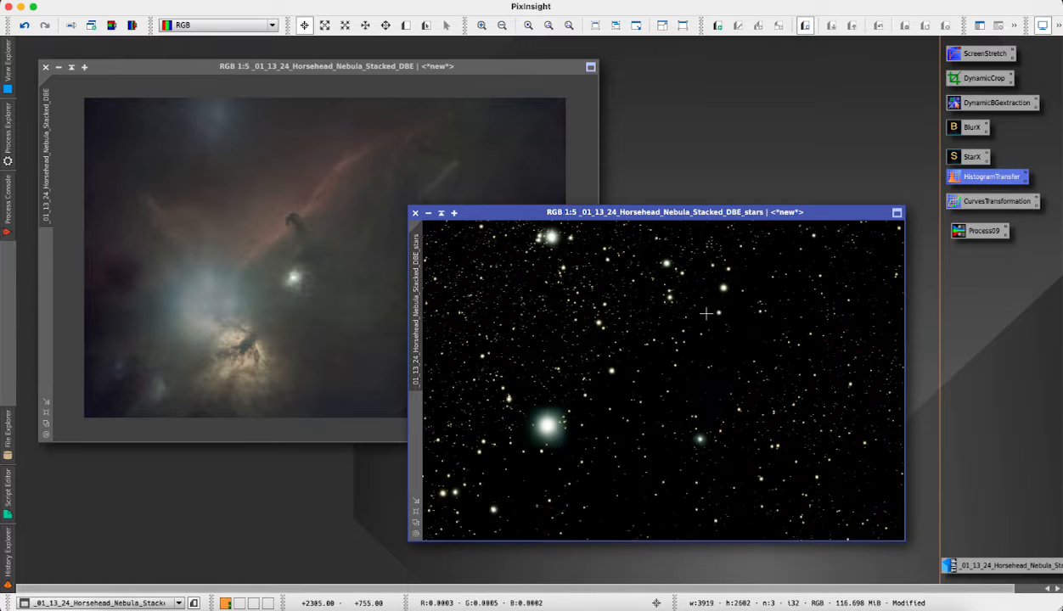
scroll(706, 314, up, 1)
scroll(706, 313, down, 1)
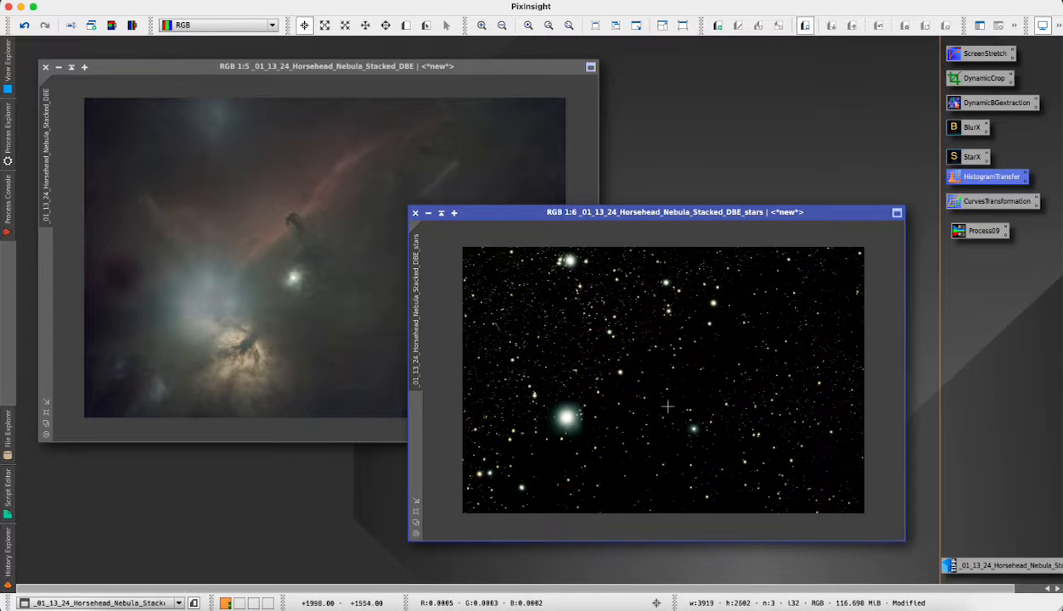
Step: Start CurvesTransformation with real-time preview on the starless image and shape the RGB/K curve into an S through 0.17632/0.08947 and 0.65000/0.73421
click(261, 140)
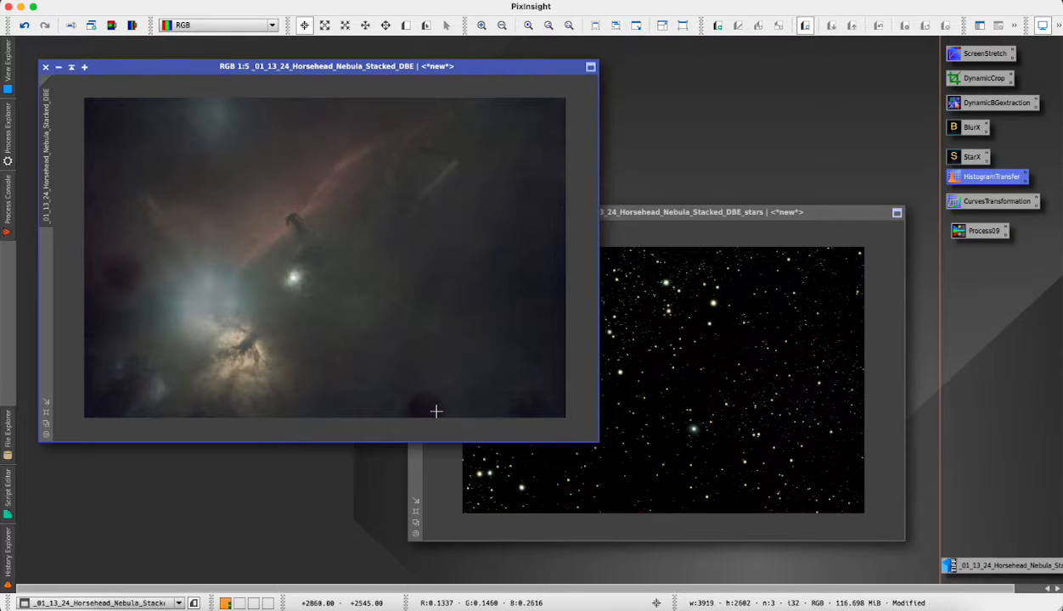
double_click(990, 206)
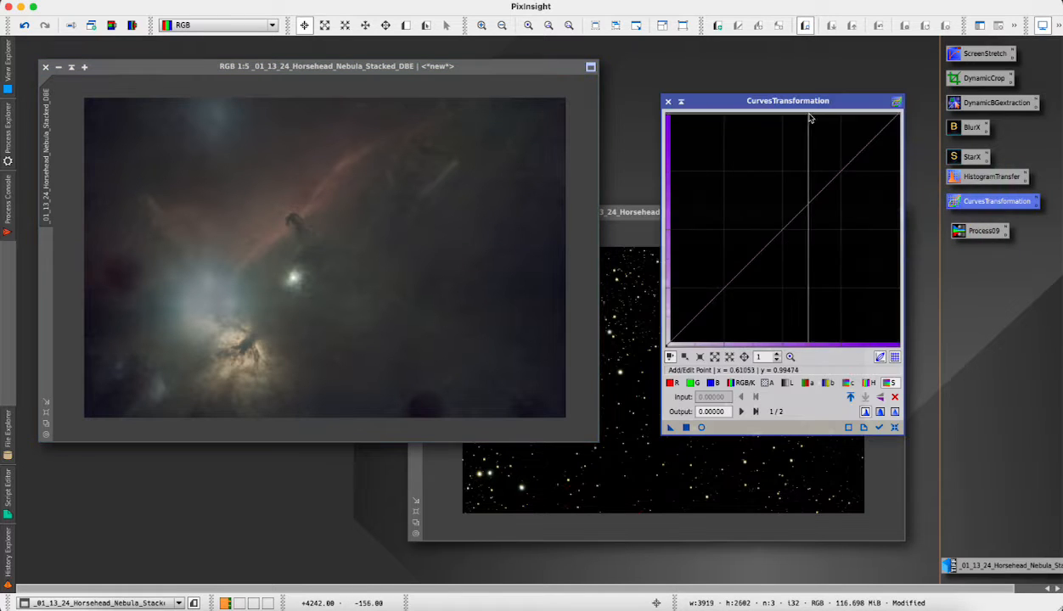
click(671, 382)
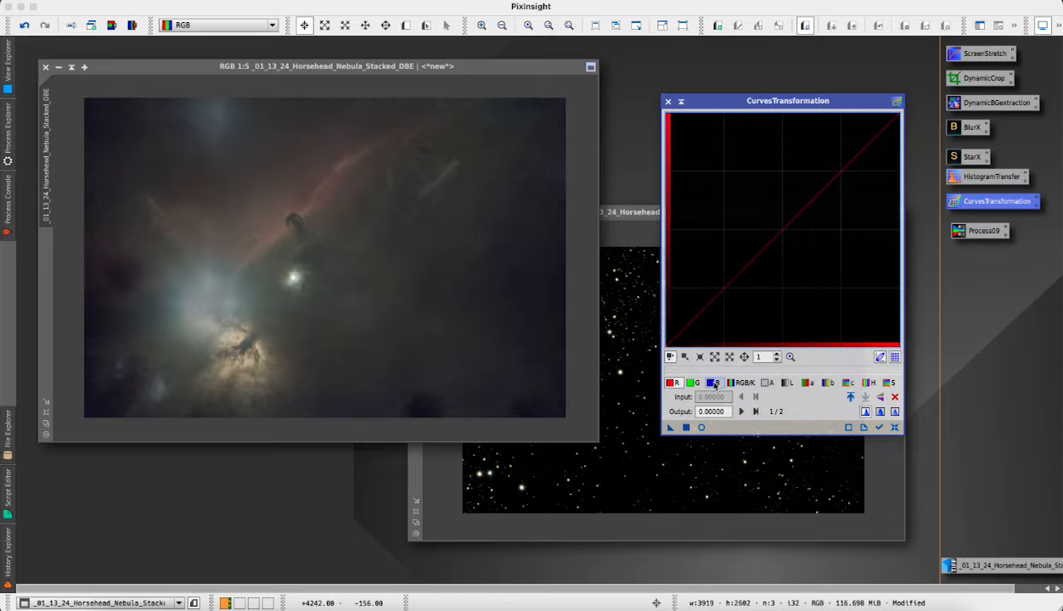
click(728, 383)
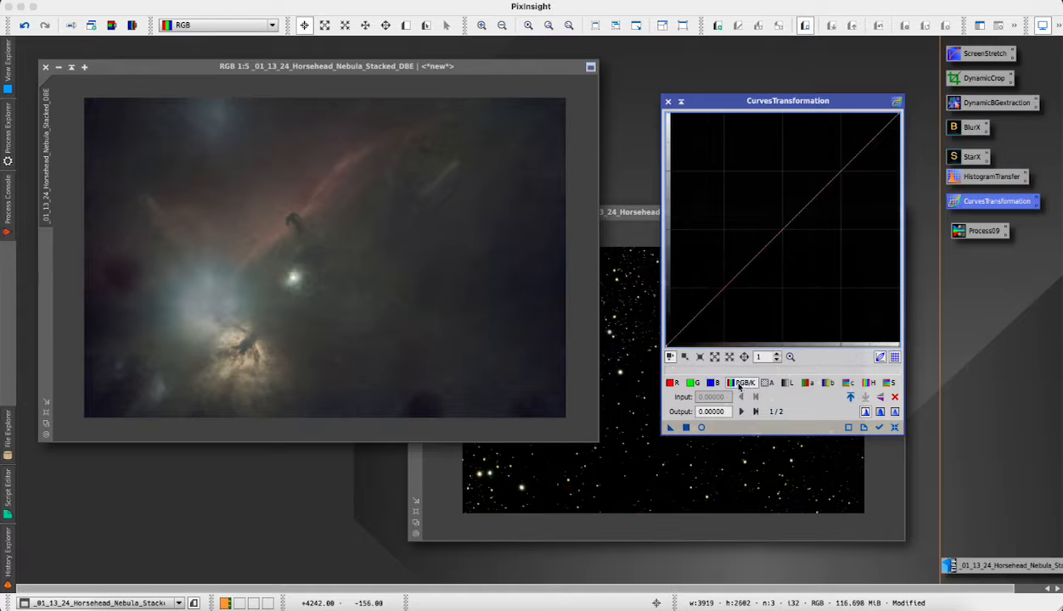
click(702, 427)
drag(816, 198, 823, 177)
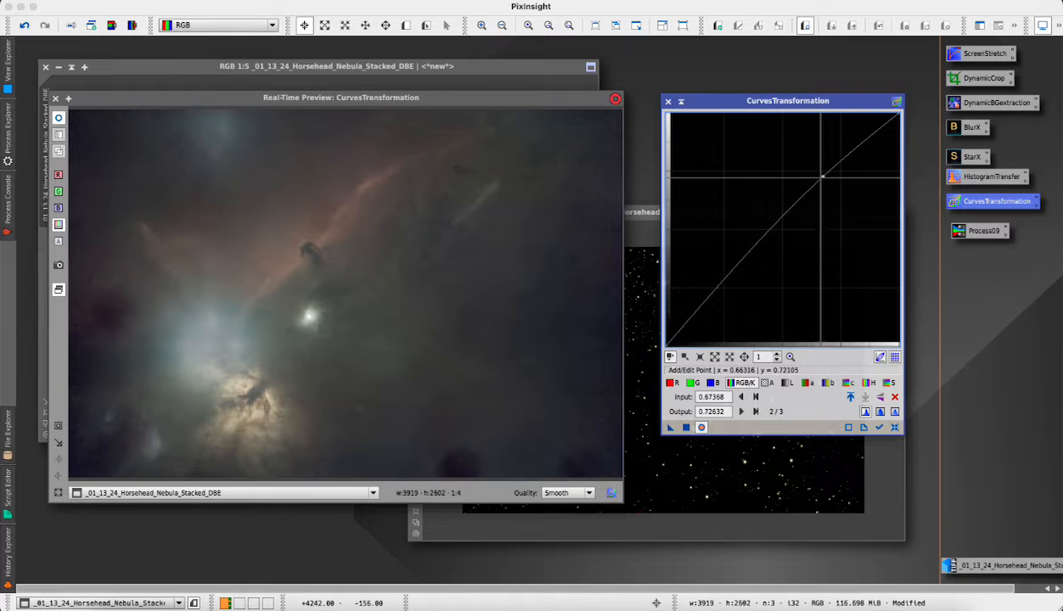
click(702, 317)
drag(703, 318, 706, 325)
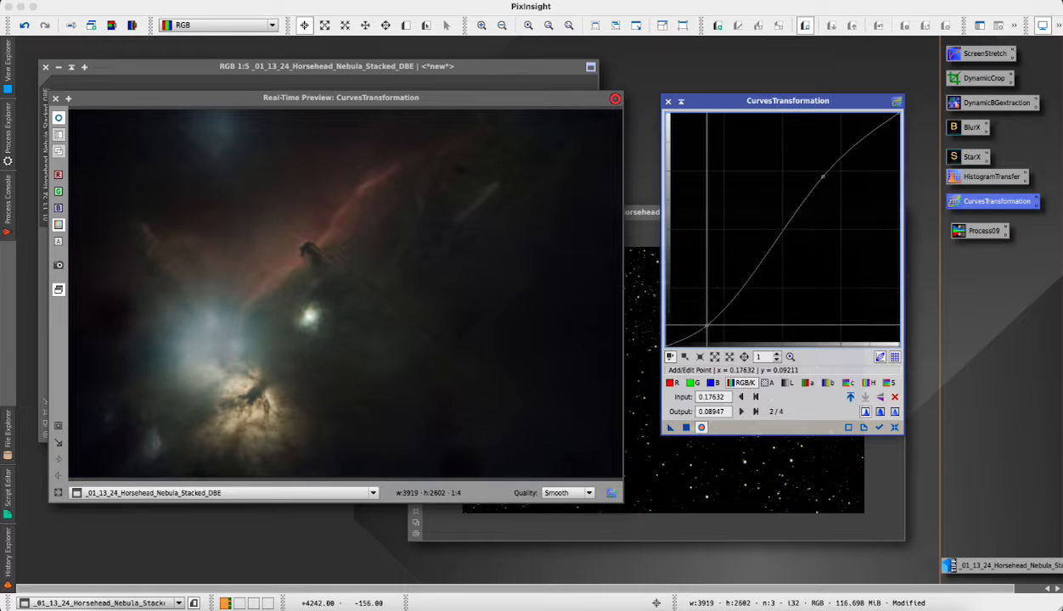
drag(822, 177, 818, 174)
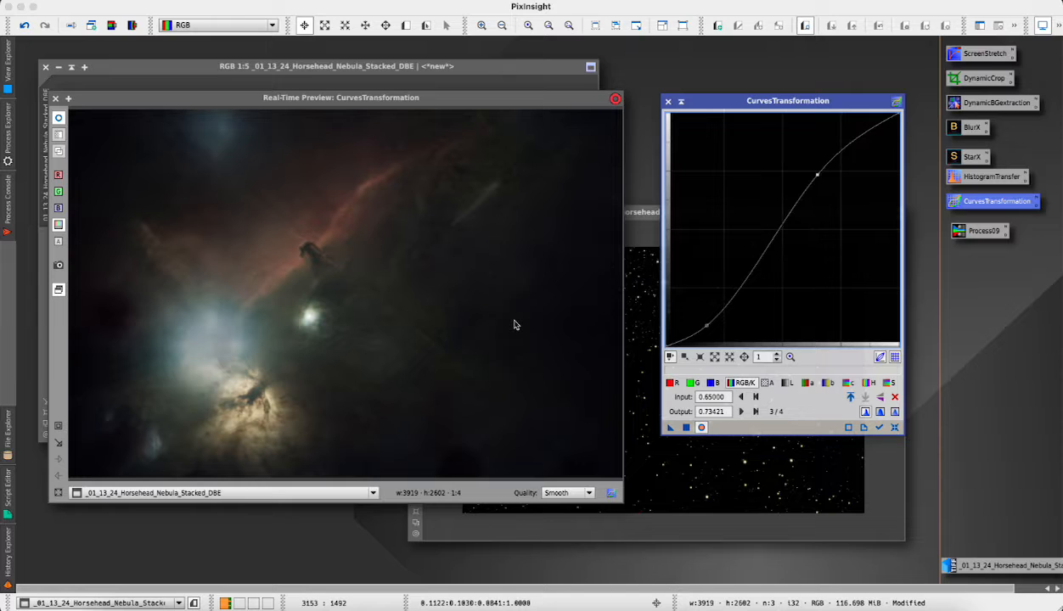
Step: Shape the red curve with a raised upper point and a lowered shadow point to strengthen the nebula's reds
click(670, 383)
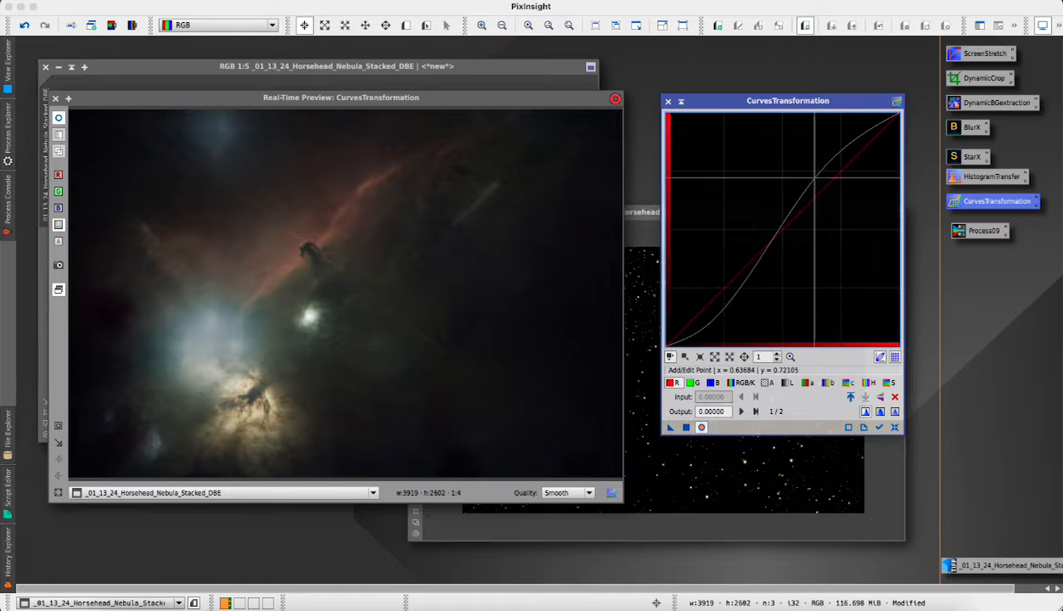
click(811, 182)
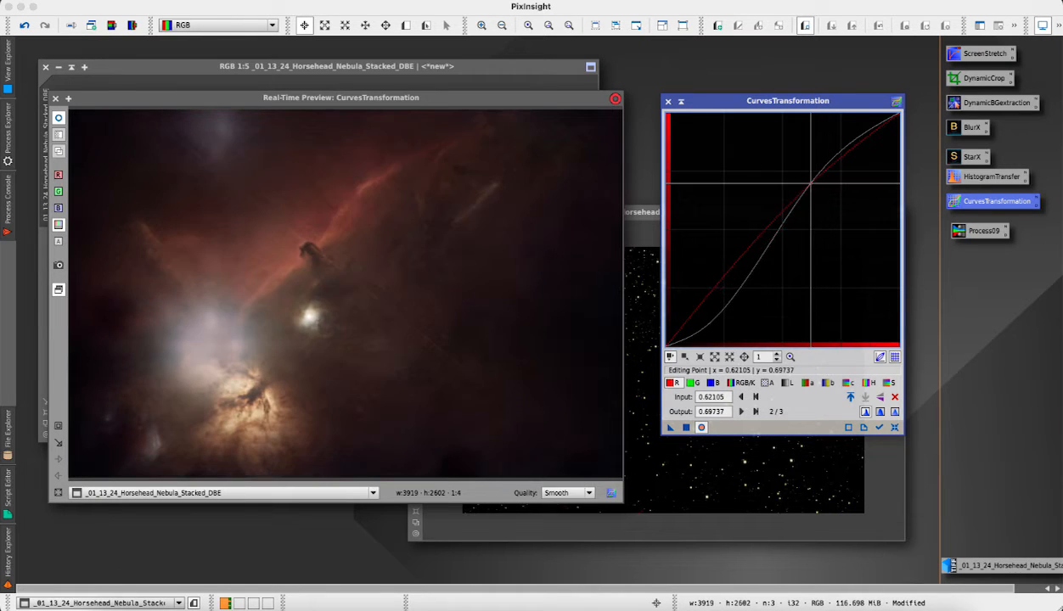
drag(811, 182, 817, 171)
click(715, 300)
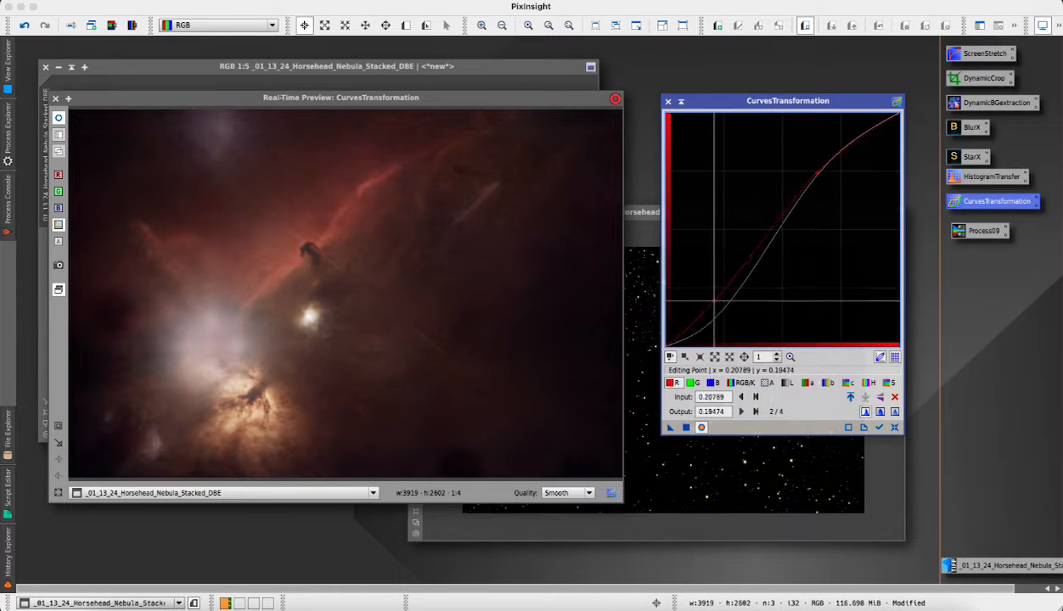
drag(715, 301, 709, 313)
Step: Shape the green curve through a shadow point at 0.19211/0.14474 and an upper point at 0.65263/0.65000
click(693, 383)
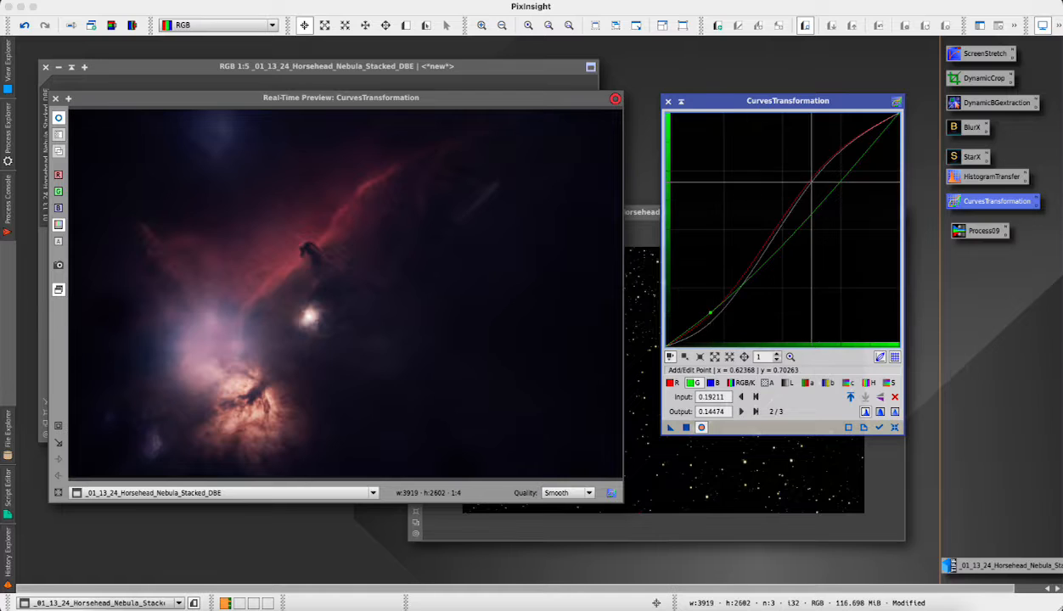
click(817, 196)
drag(817, 196, 818, 194)
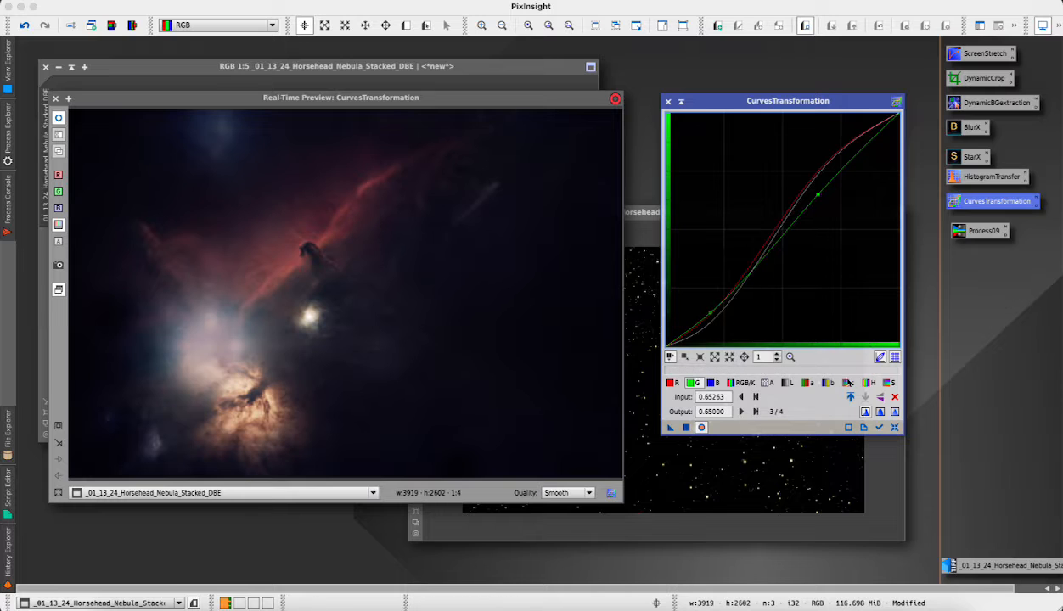
Step: Adjust the saturation curve through an upper point at 0.62368/0.67368 and a shadow point at 0.18684/0.17368
click(889, 383)
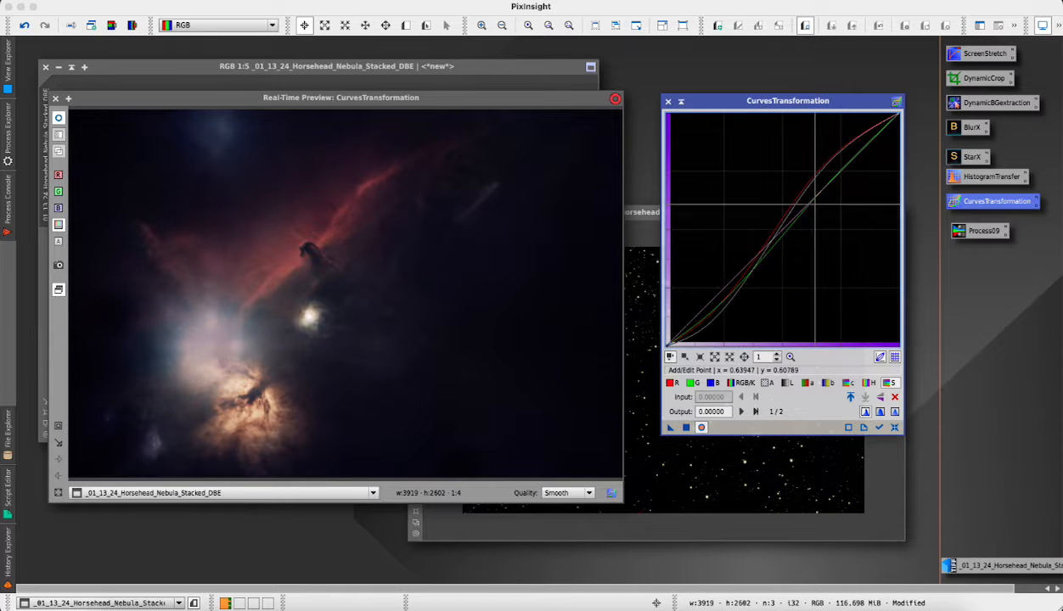
drag(811, 202, 812, 188)
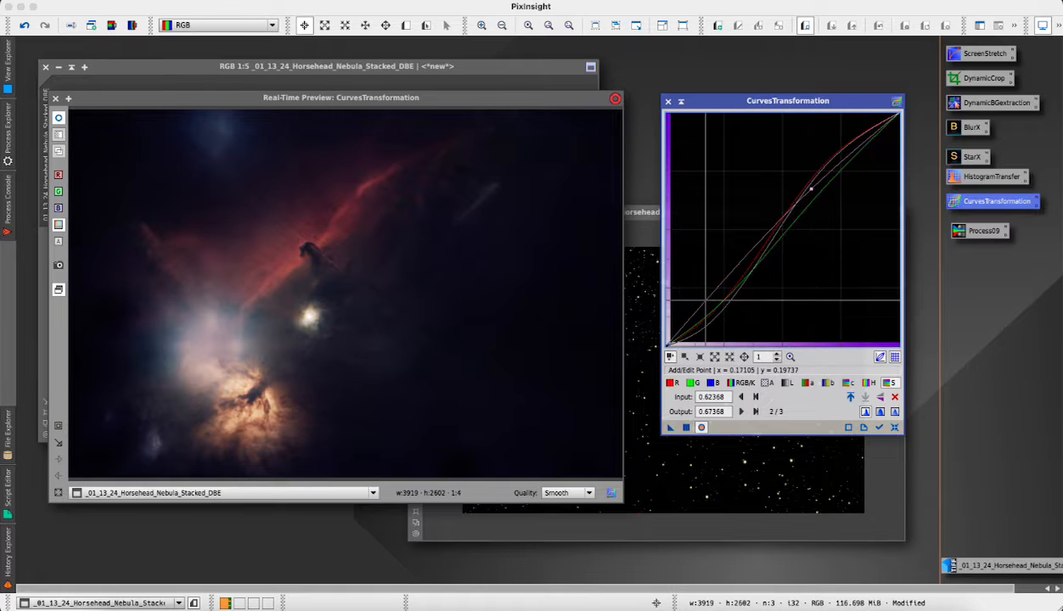
click(709, 306)
drag(709, 305, 709, 305)
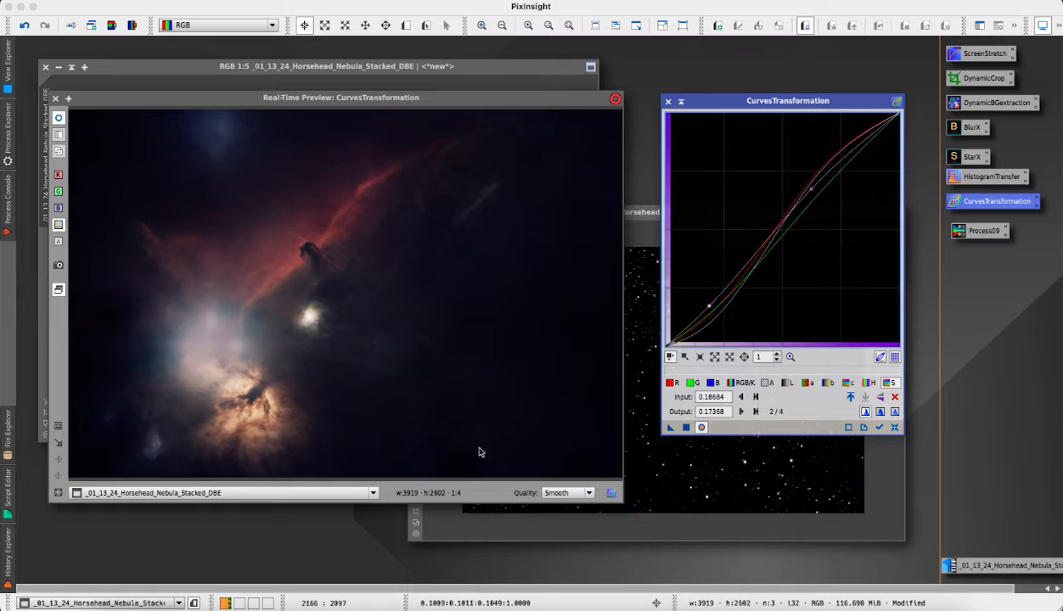
Step: Apply the combined curves to the starless image and close the process console and real-time preview
click(686, 427)
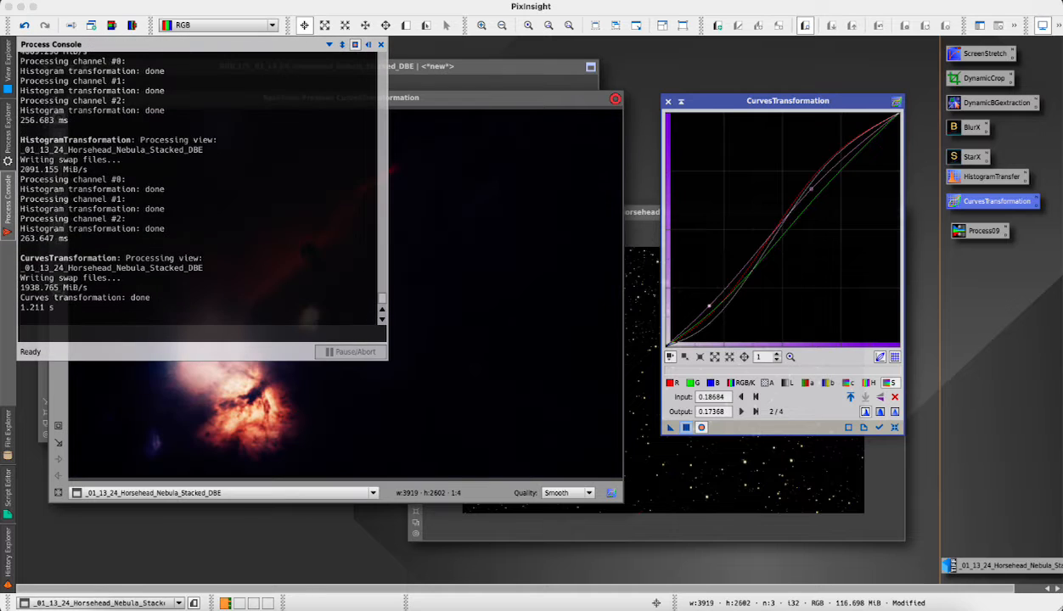
click(368, 44)
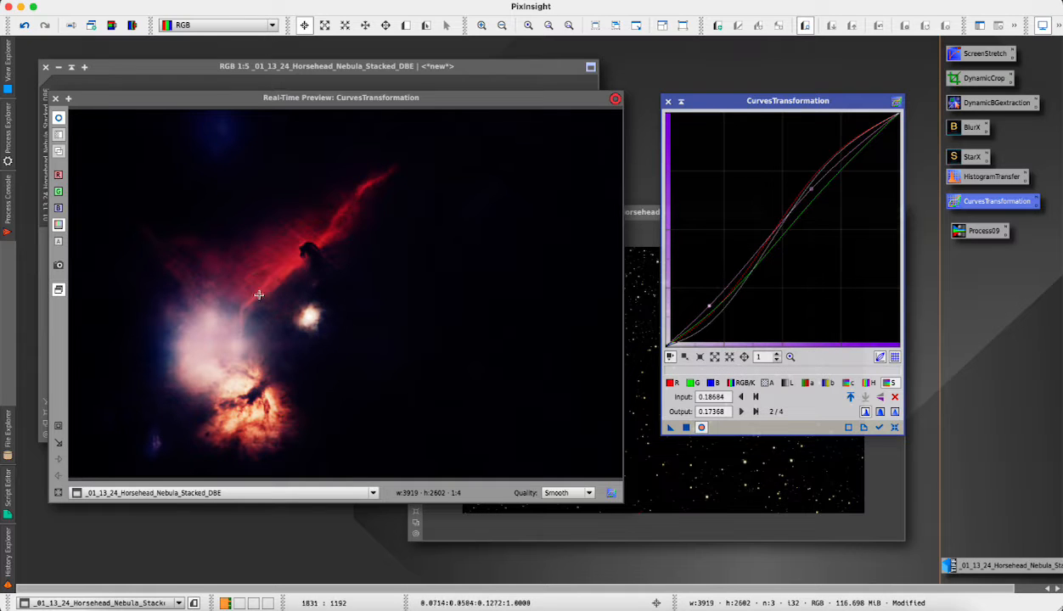
click(191, 72)
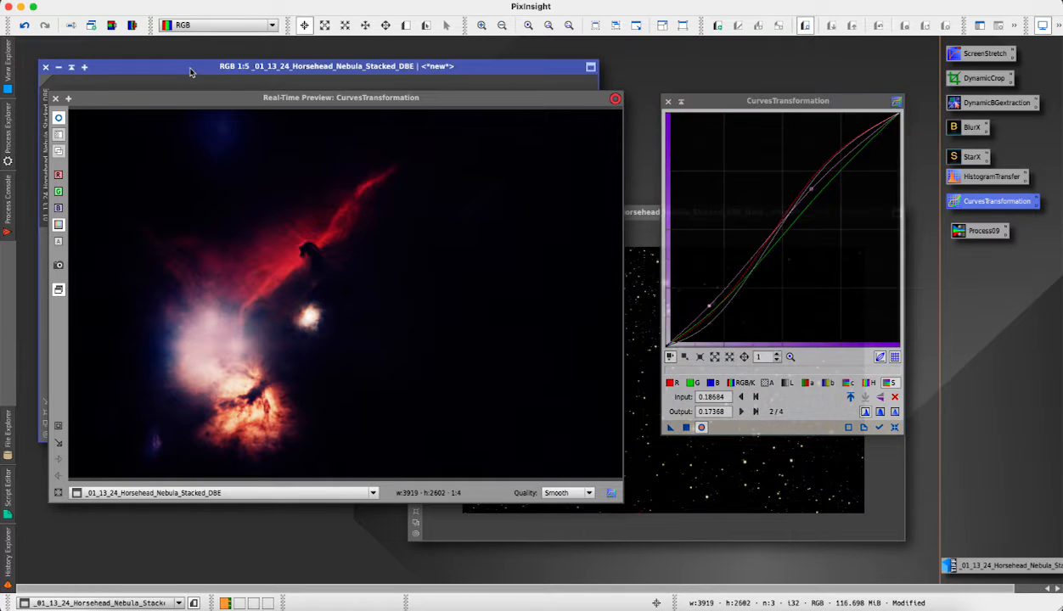
click(55, 100)
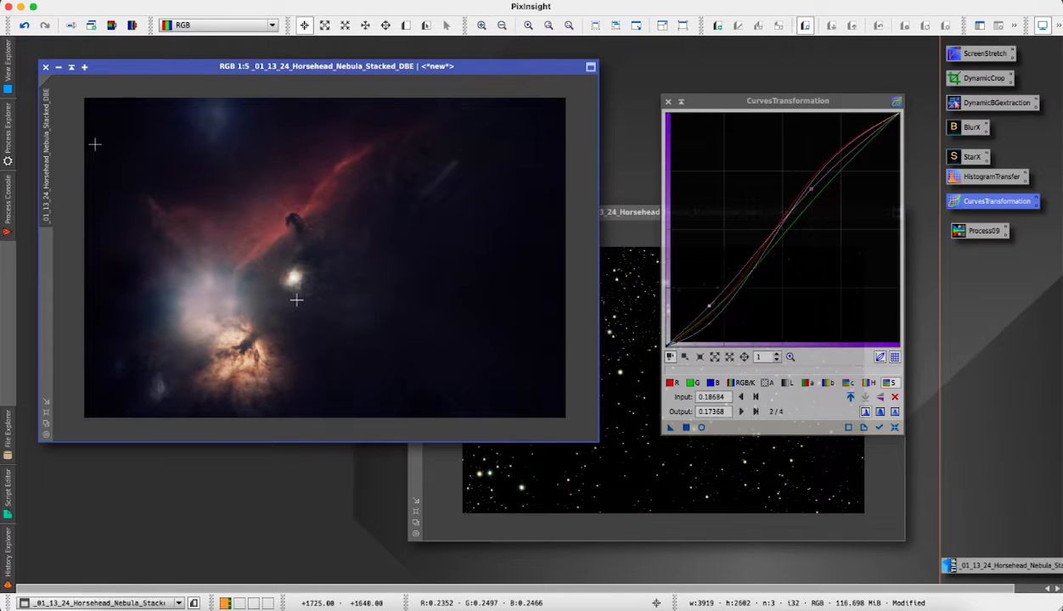
Step: Save the starless image as an uncompressed TIFF named _01_13_24_Horsehead_Nebula_Stacked_Nebula Layer 1 in the Horsehead Tutorial folder
click(87, 0)
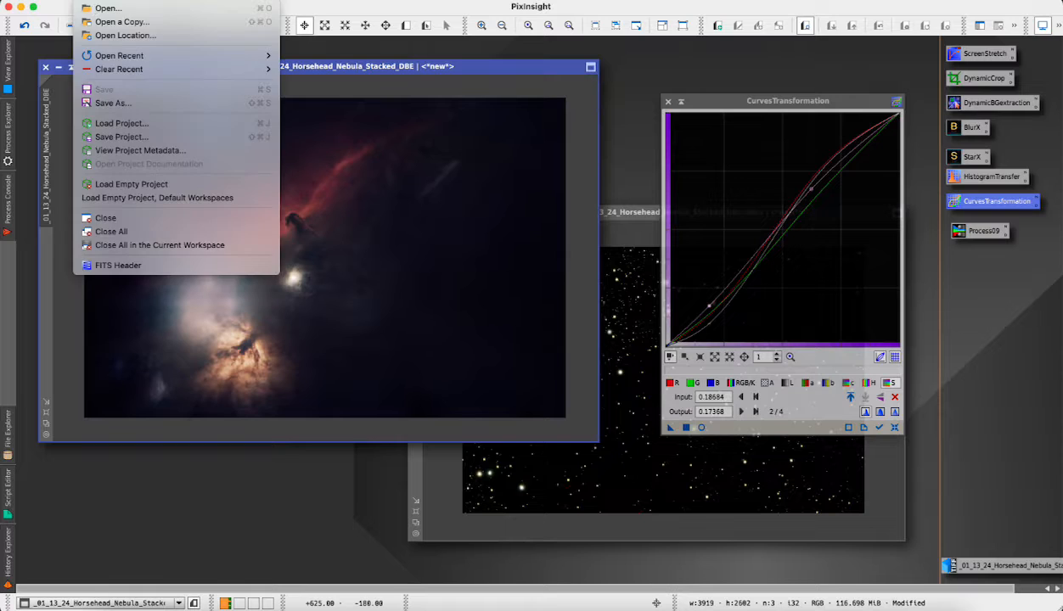
click(109, 103)
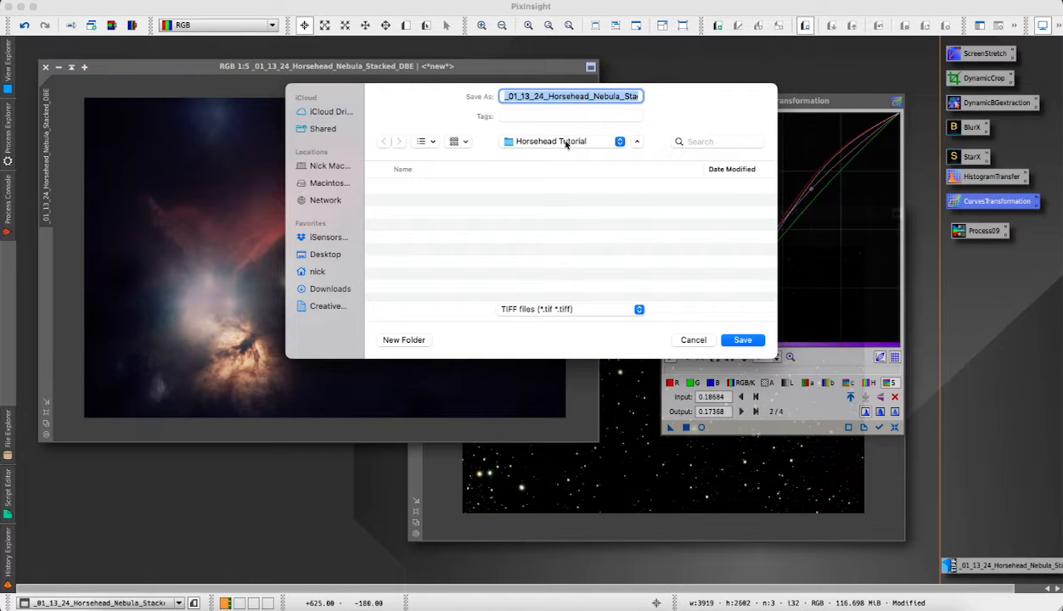
key(Right)
key(BackSpace)
key(BackSpace)
key(BackSpace)
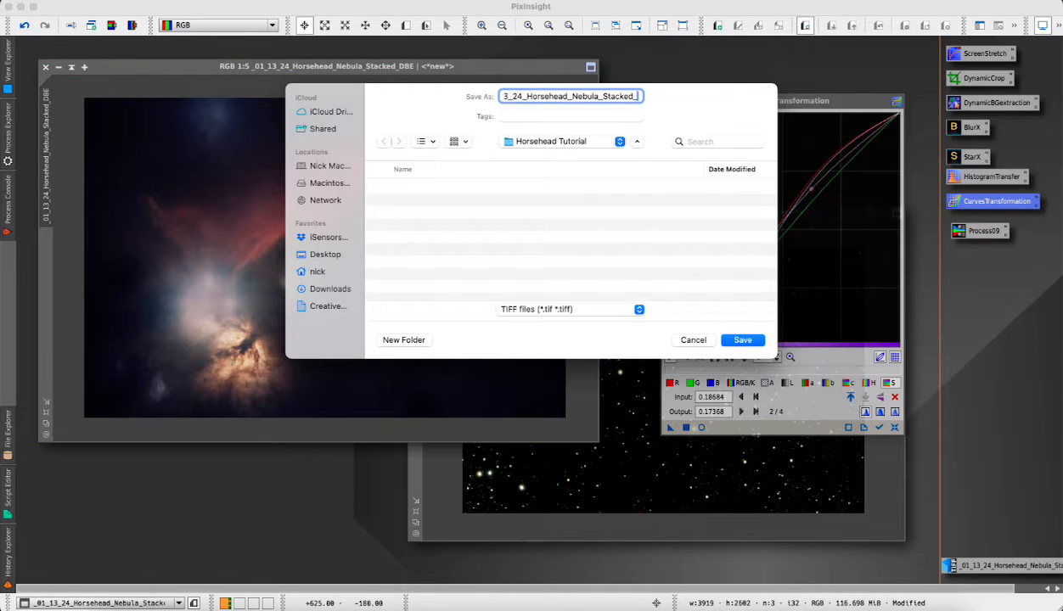
text(Nebula)
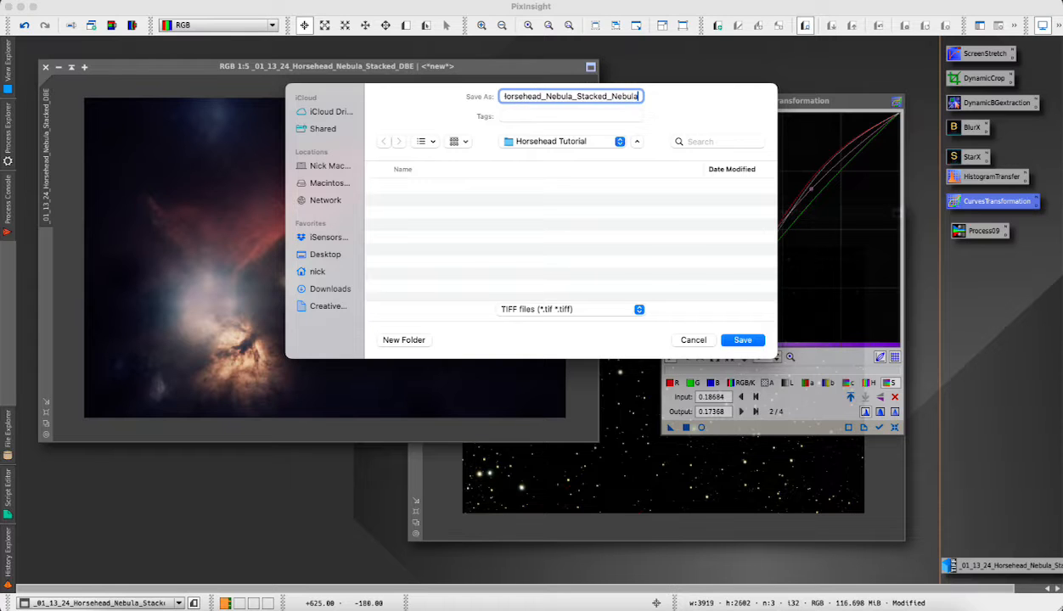
text( Layer 1)
key(Return)
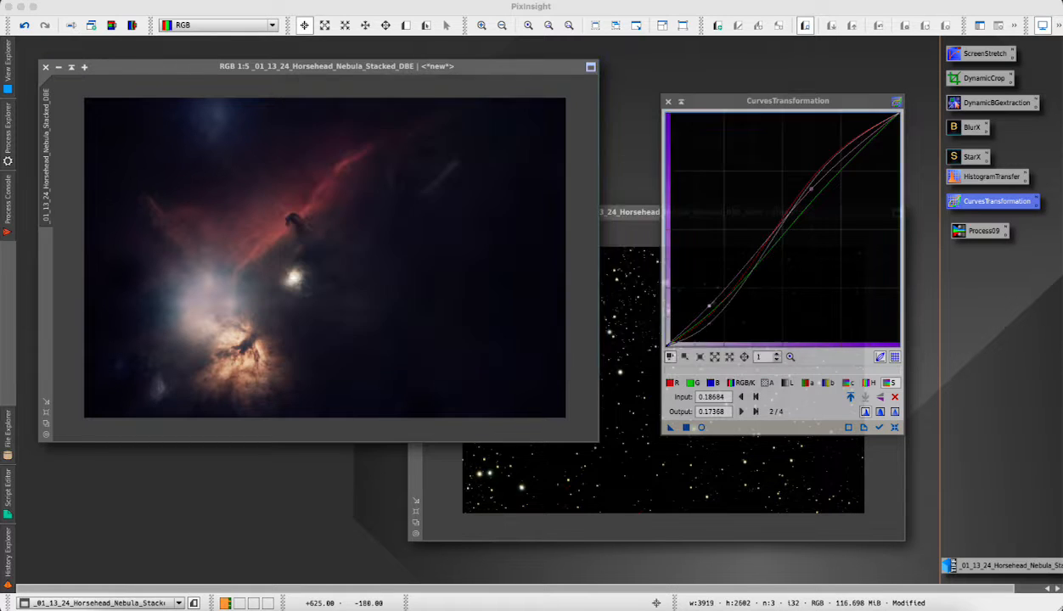
click(600, 342)
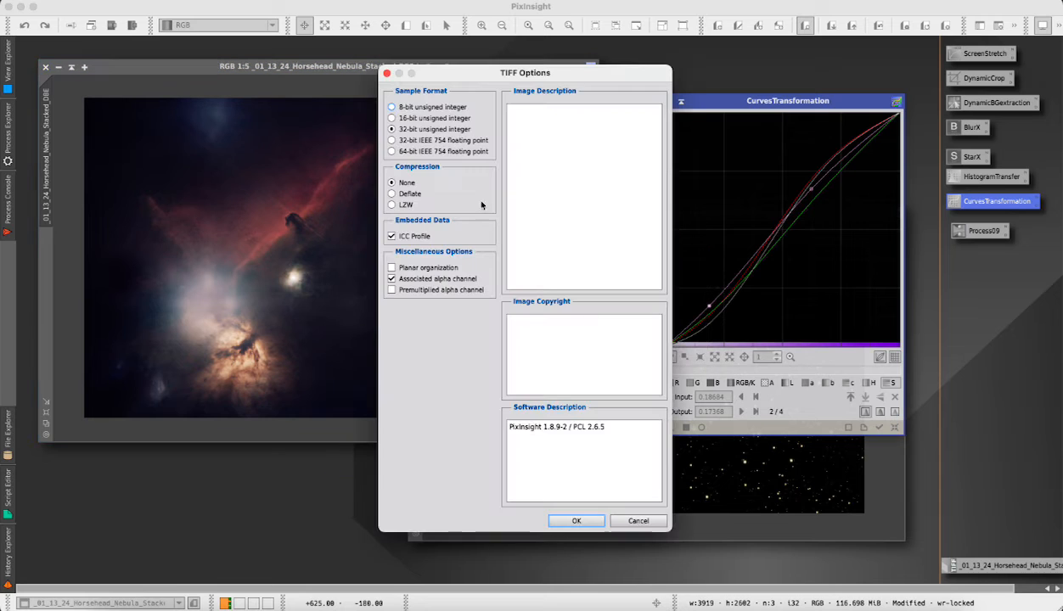
click(578, 520)
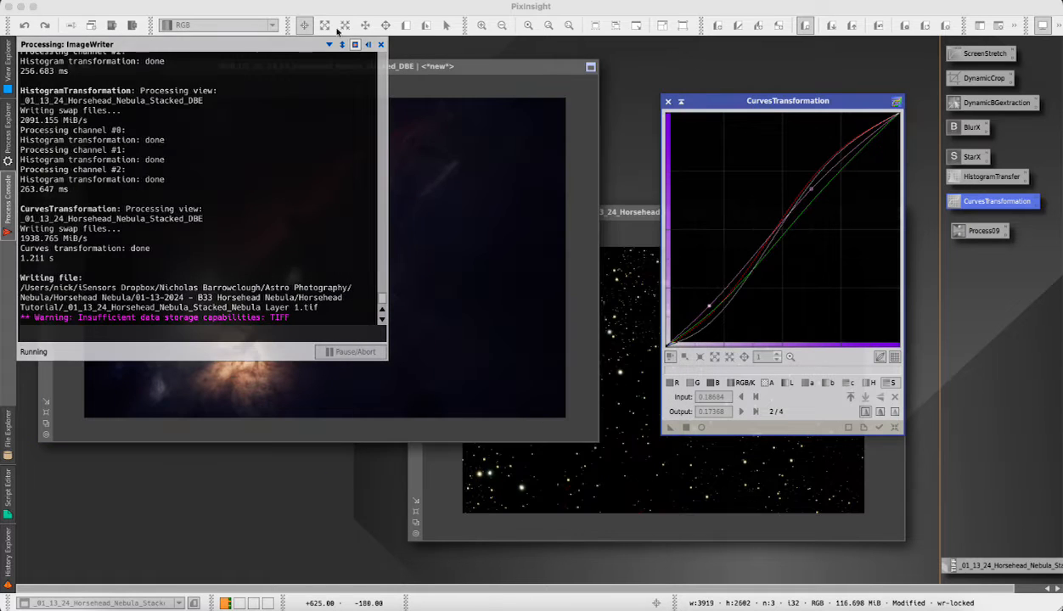
click(368, 46)
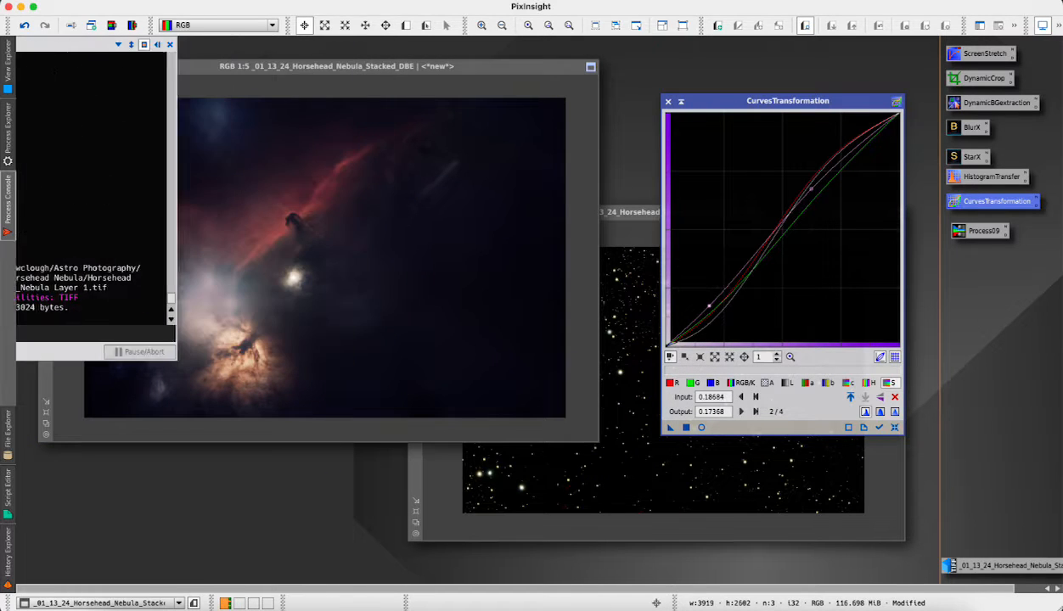
click(107, 1)
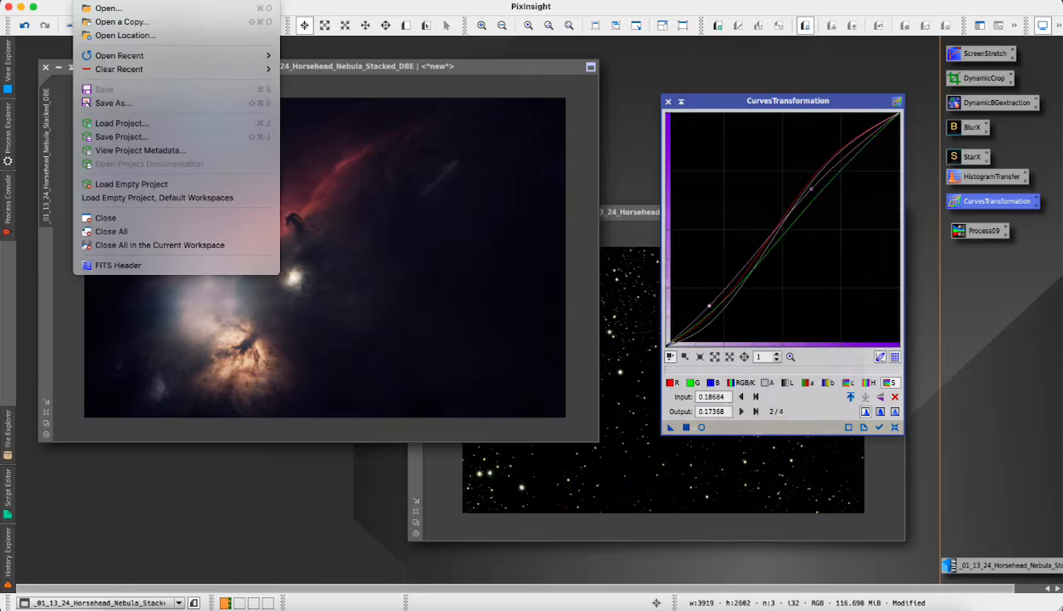
click(101, 100)
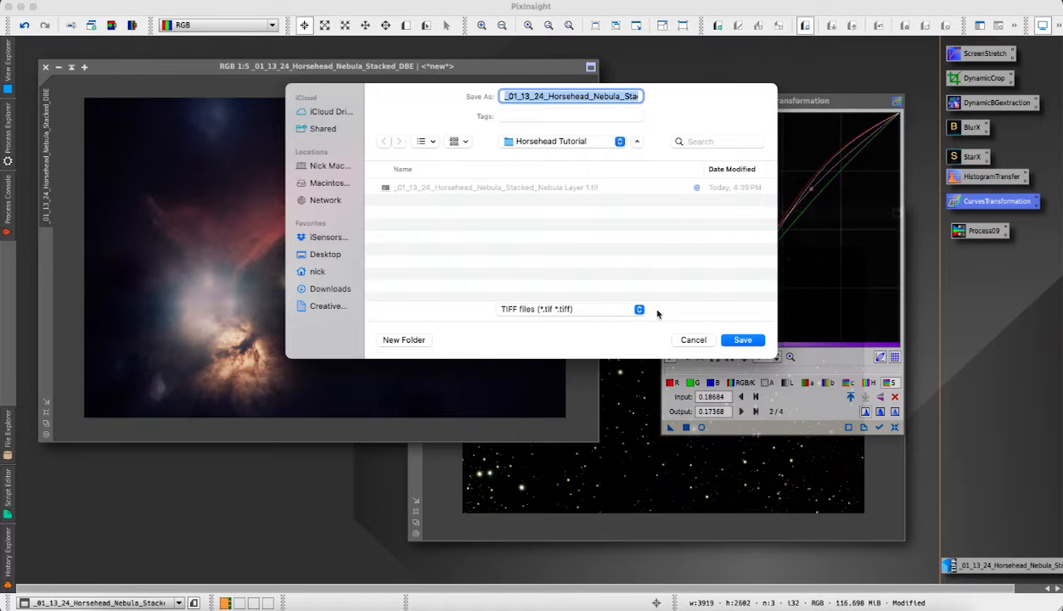
click(735, 342)
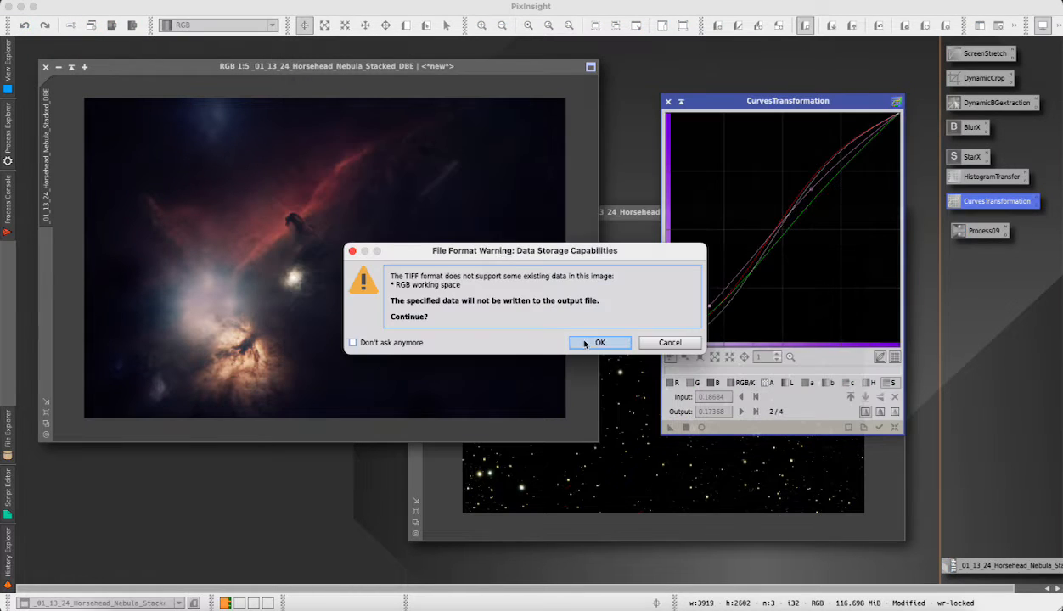
click(586, 342)
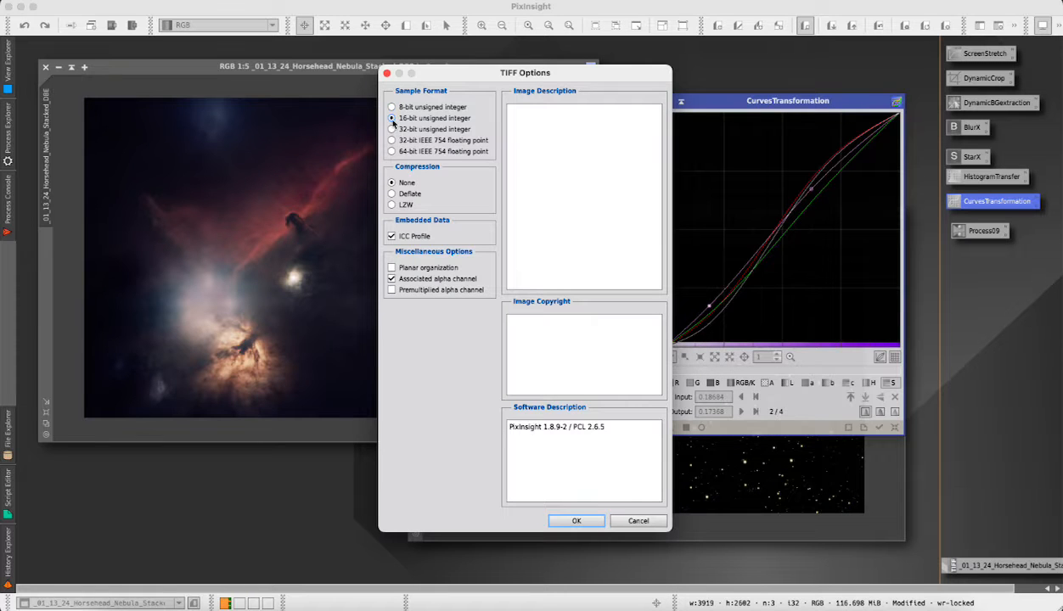
click(616, 526)
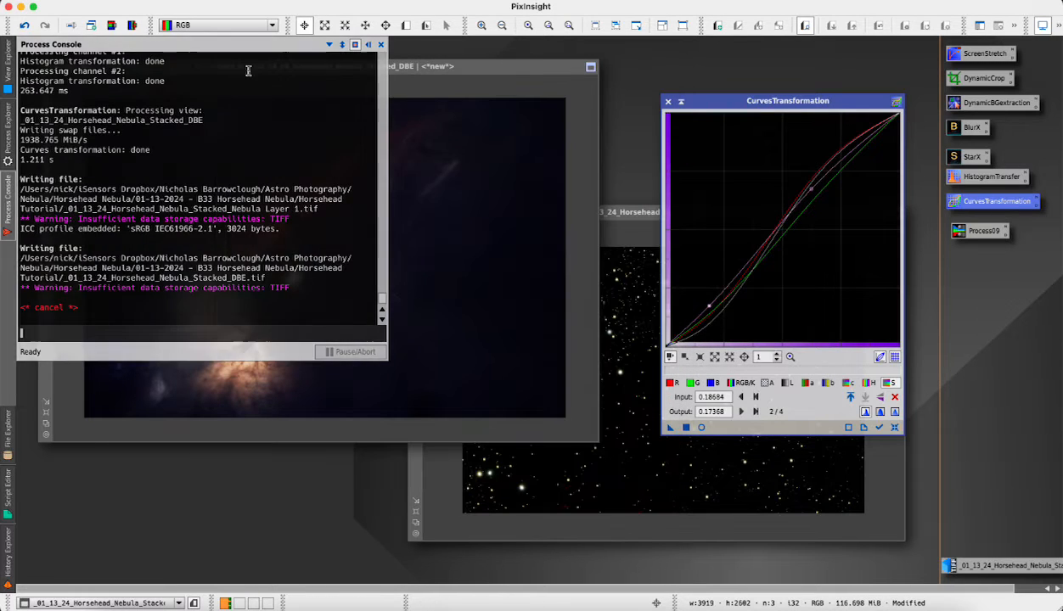
Step: Save the starless image over the existing Nebula Layer 1 TIFF in Horsehead Tutorial as uncompressed 16-bit unsigned integer and dismiss the process console
click(88, 0)
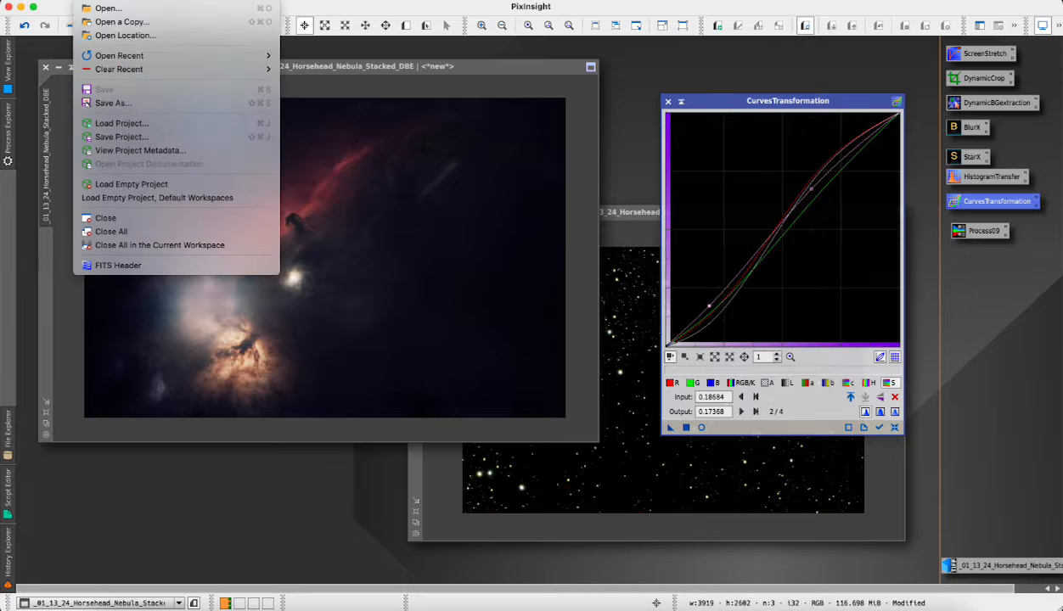
click(115, 102)
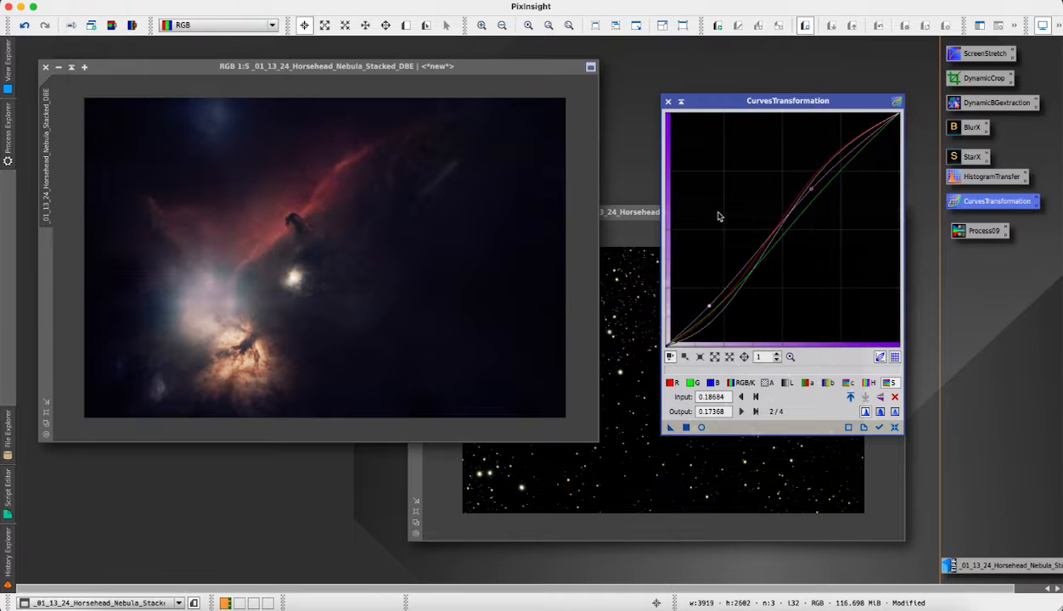
click(532, 141)
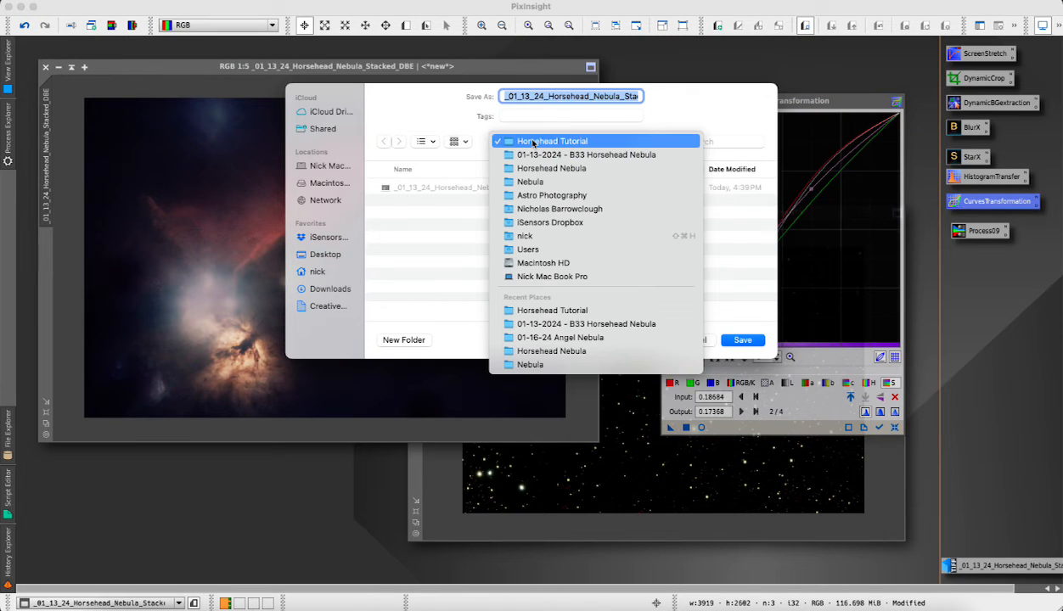
click(533, 143)
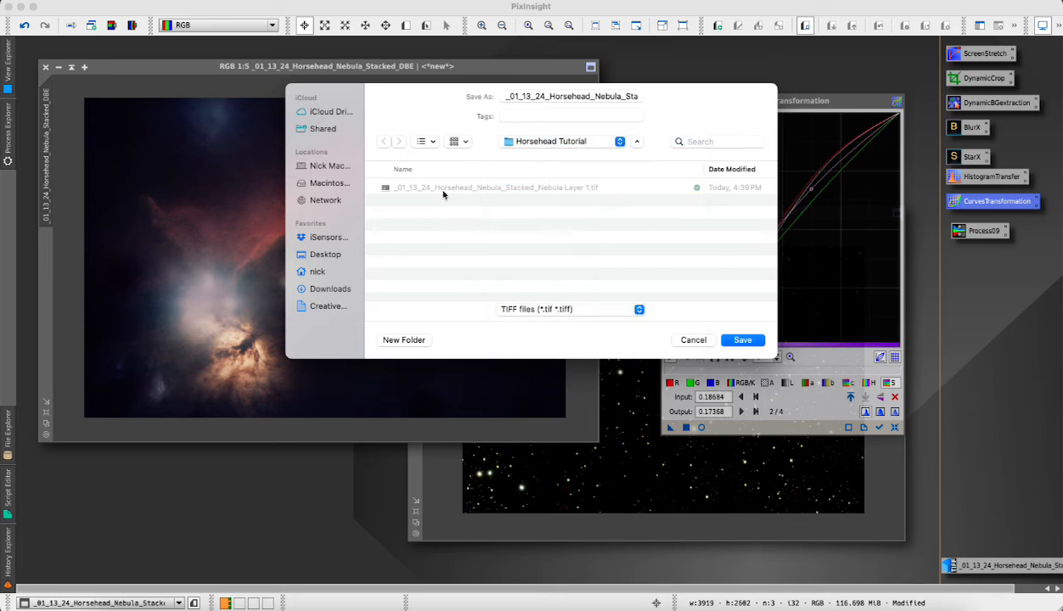
click(744, 342)
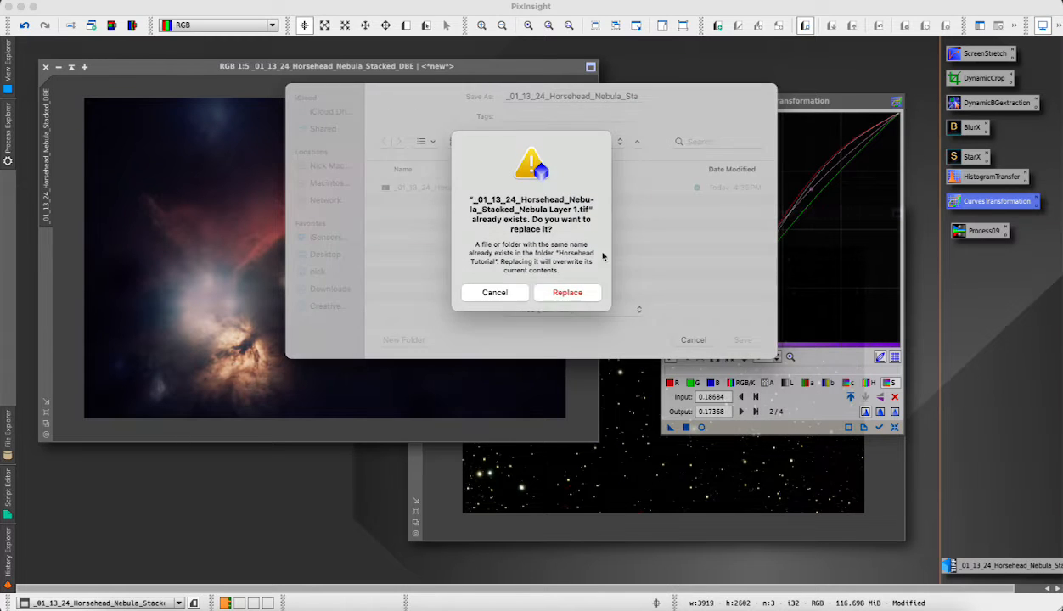
click(549, 293)
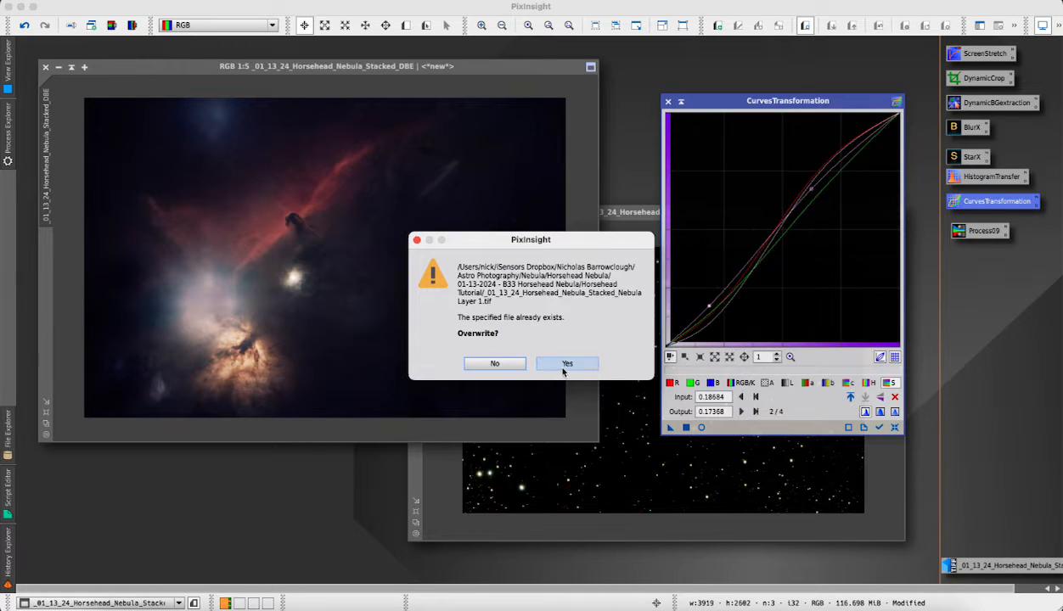
click(564, 367)
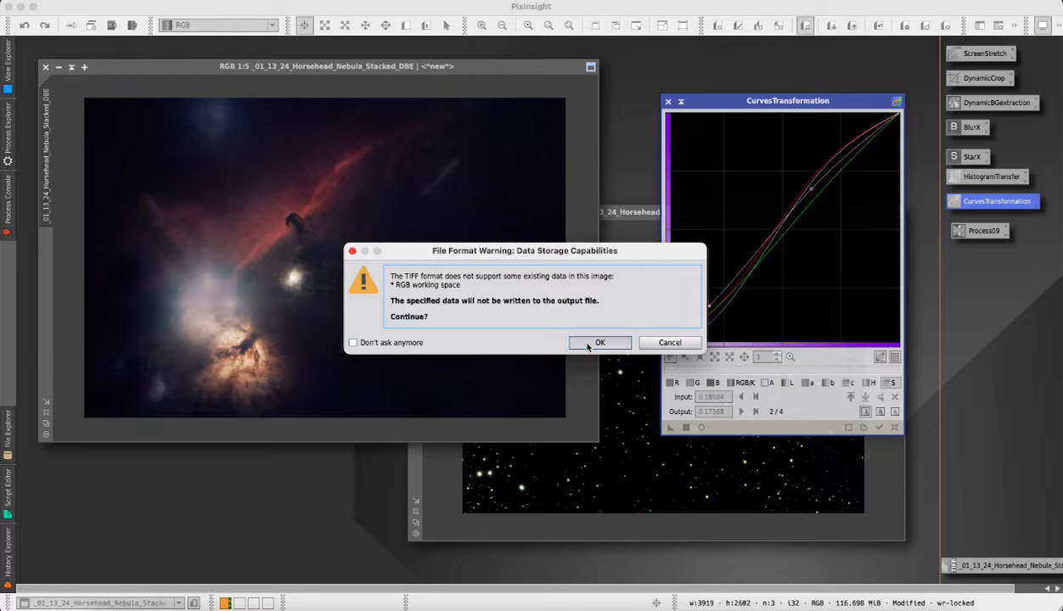
click(594, 339)
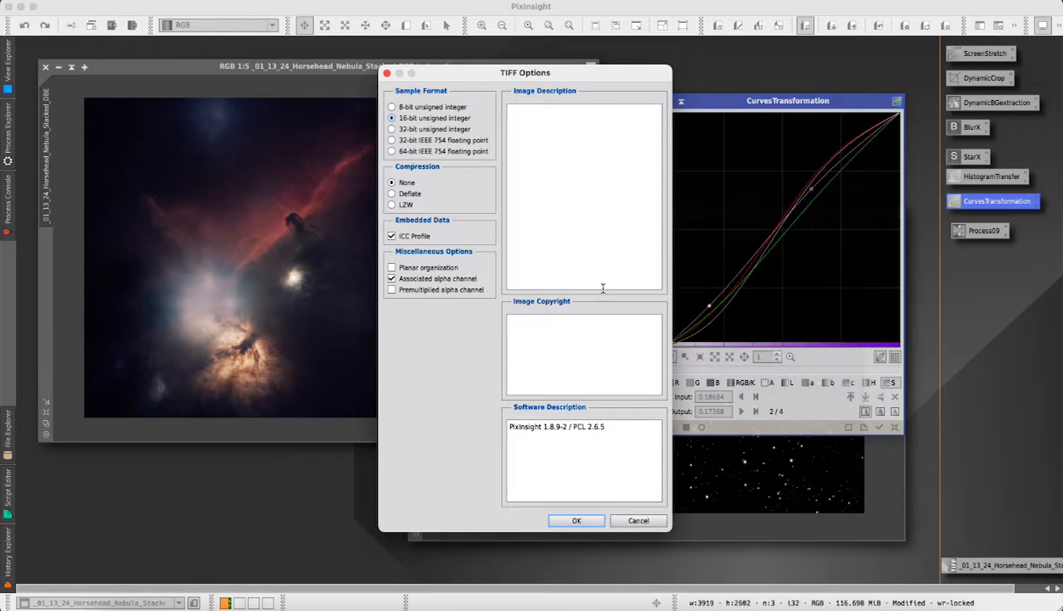
click(590, 521)
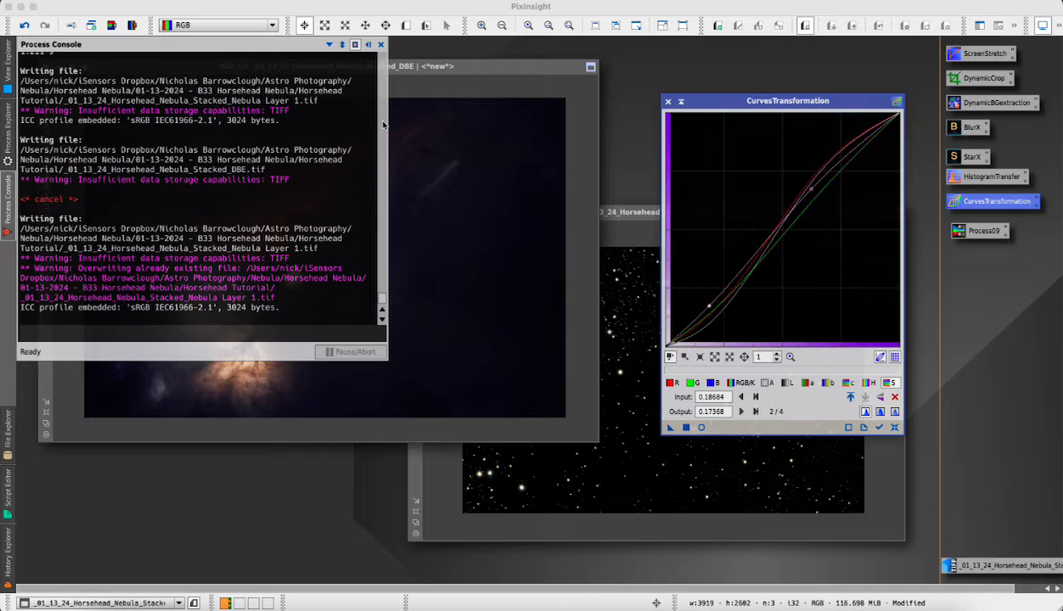
click(368, 45)
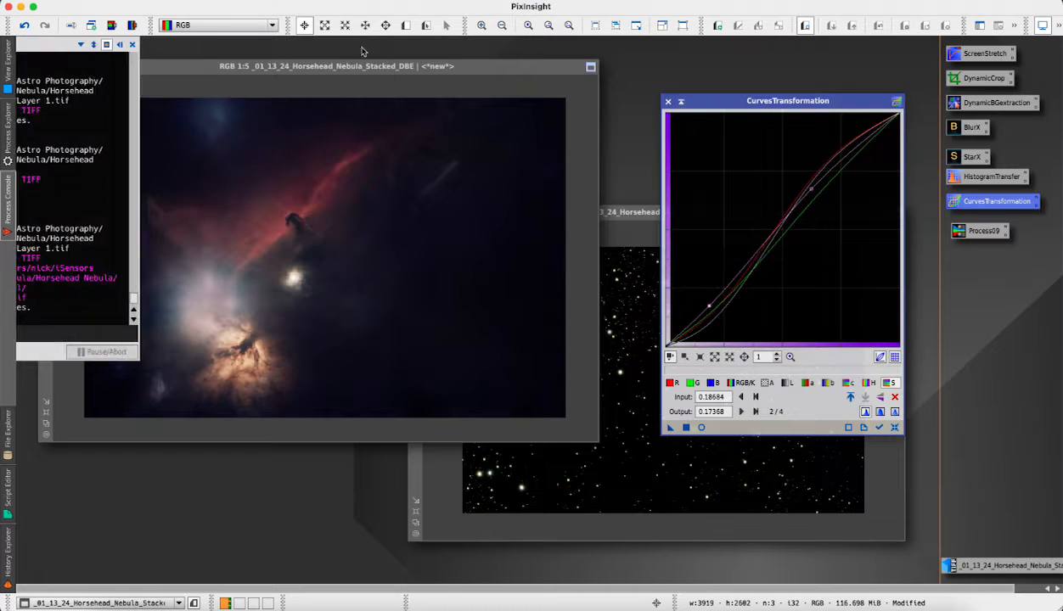
click(702, 428)
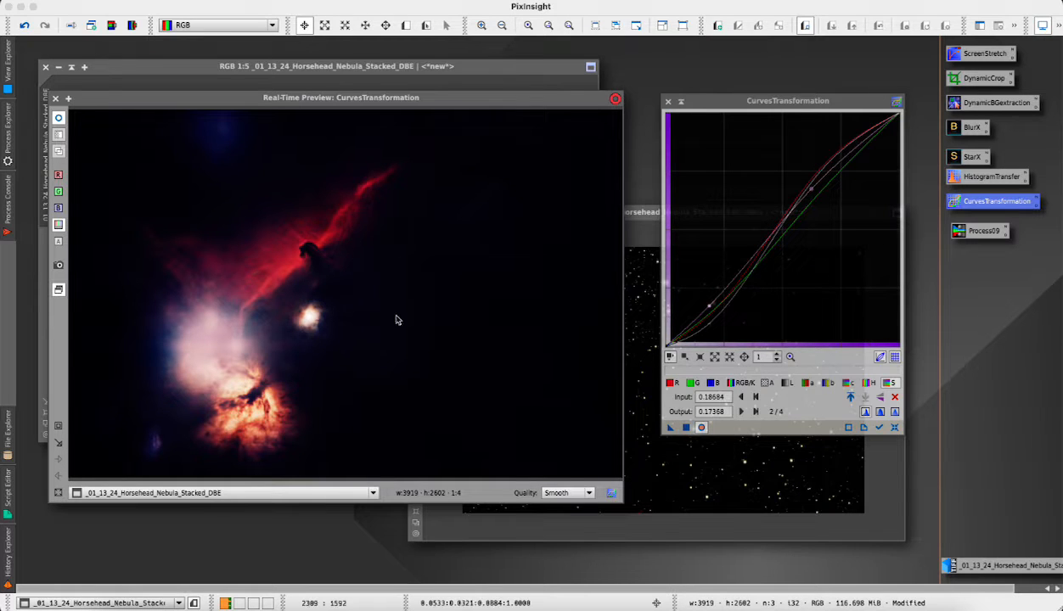
click(181, 73)
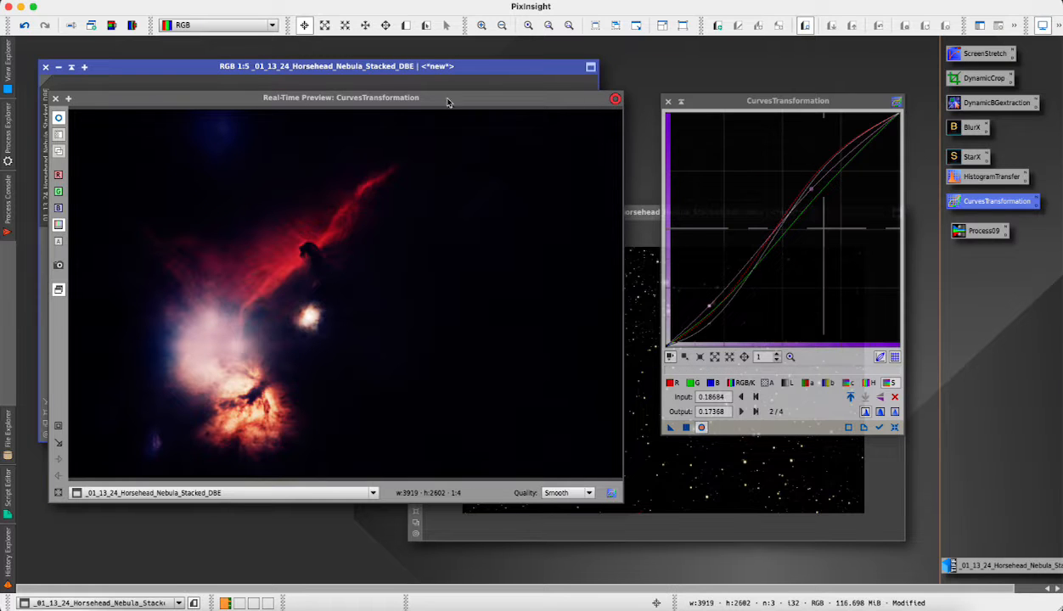
click(55, 99)
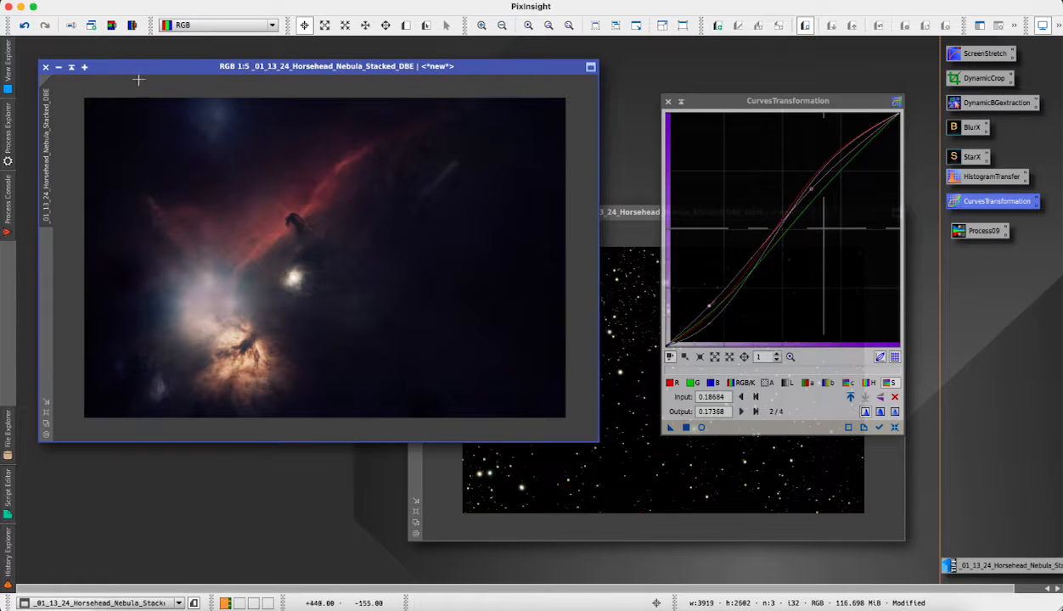
Step: Open BlurXTerminator and start a real-time preview of its sharpening on the starless image
double_click(972, 128)
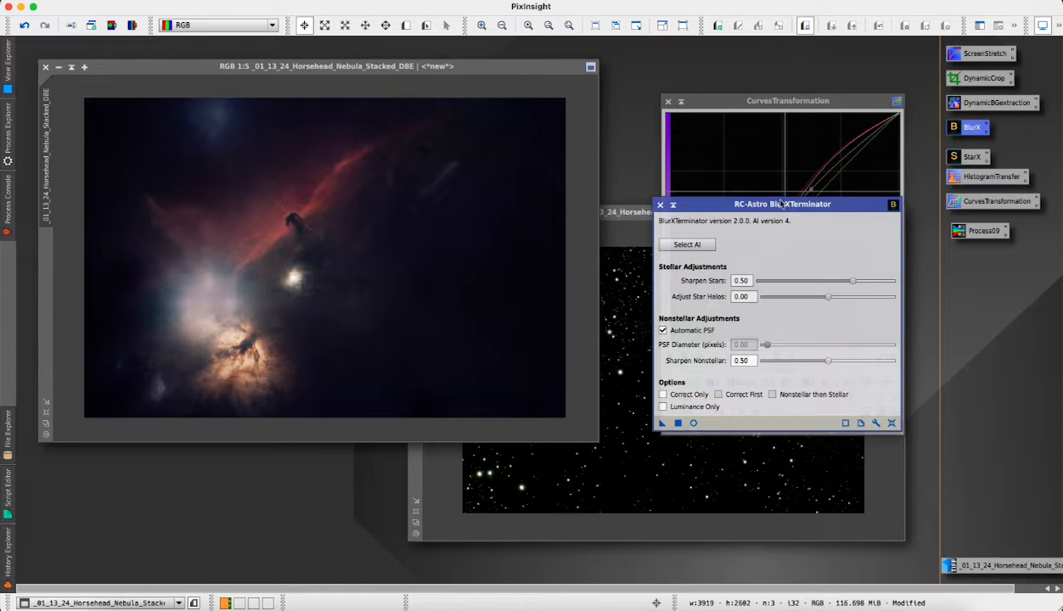
drag(710, 213, 680, 217)
click(661, 427)
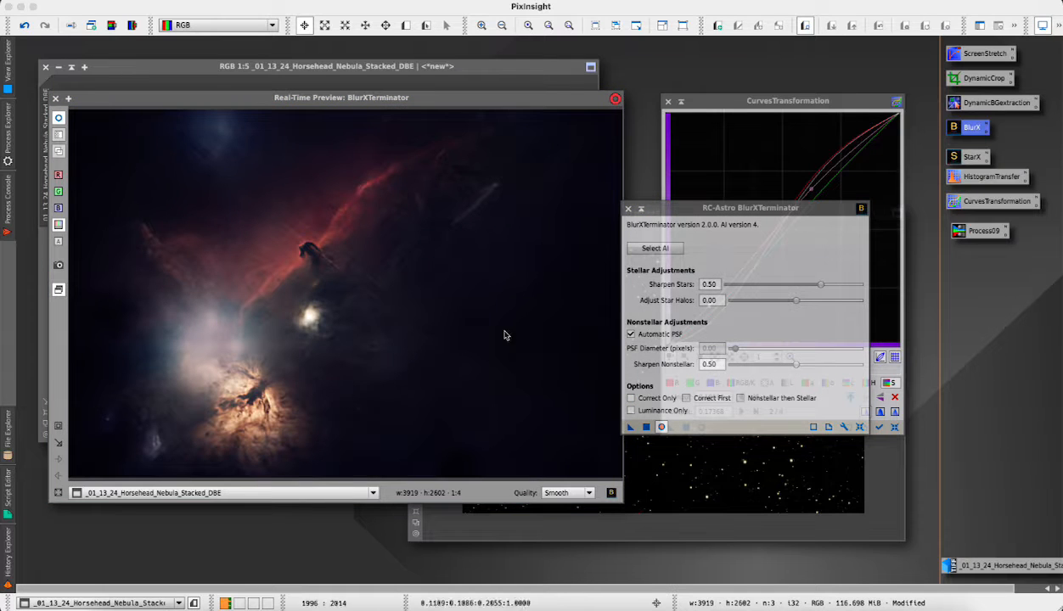
click(686, 211)
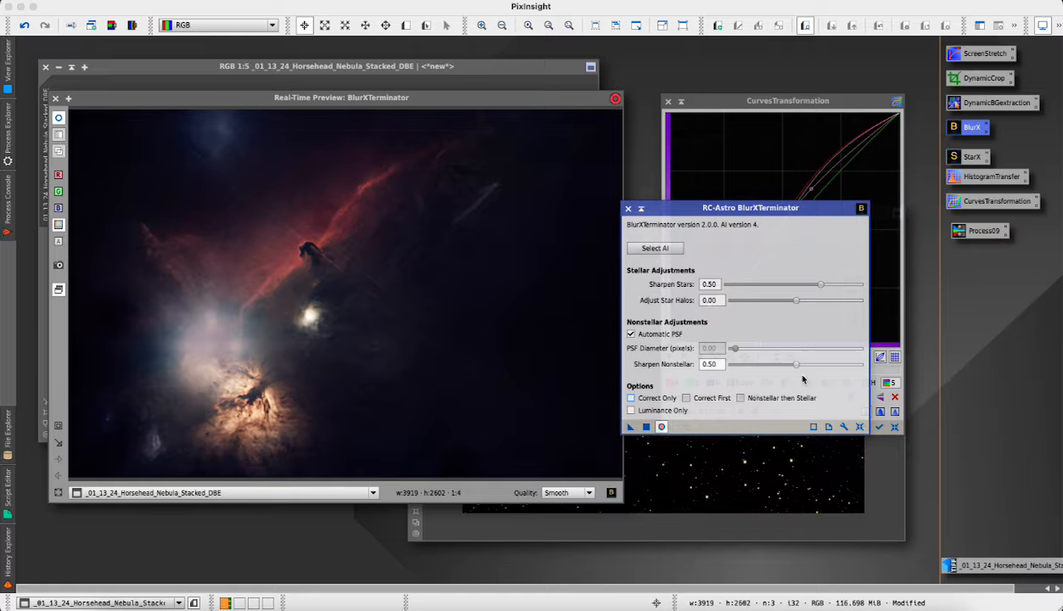
Step: Try a Sharpen Nonstellar amount of 0.71 and compare the starless image with and without the sharpening preview
drag(795, 365, 816, 368)
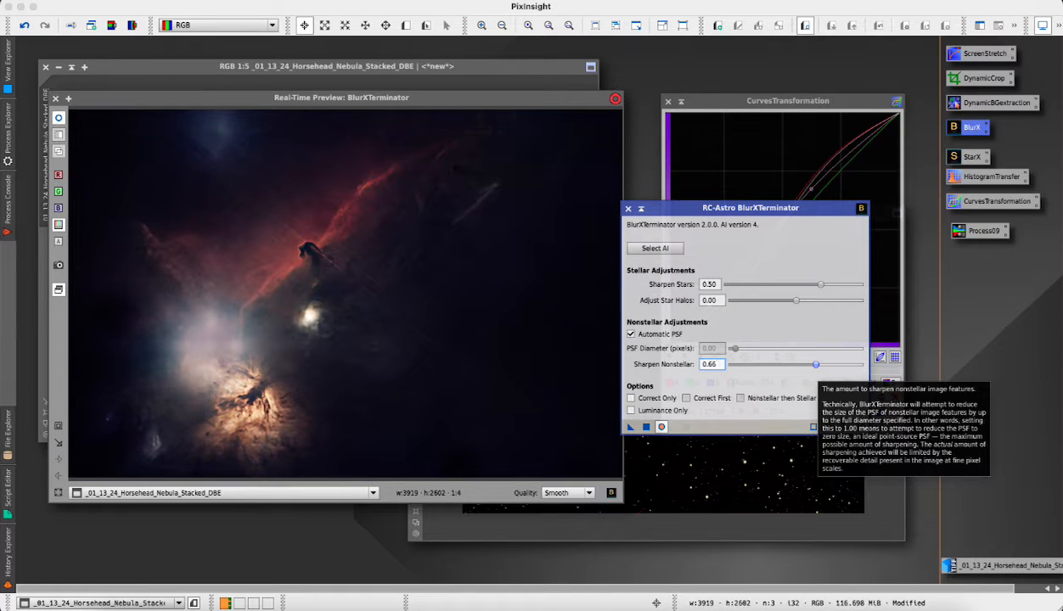
drag(816, 365, 822, 367)
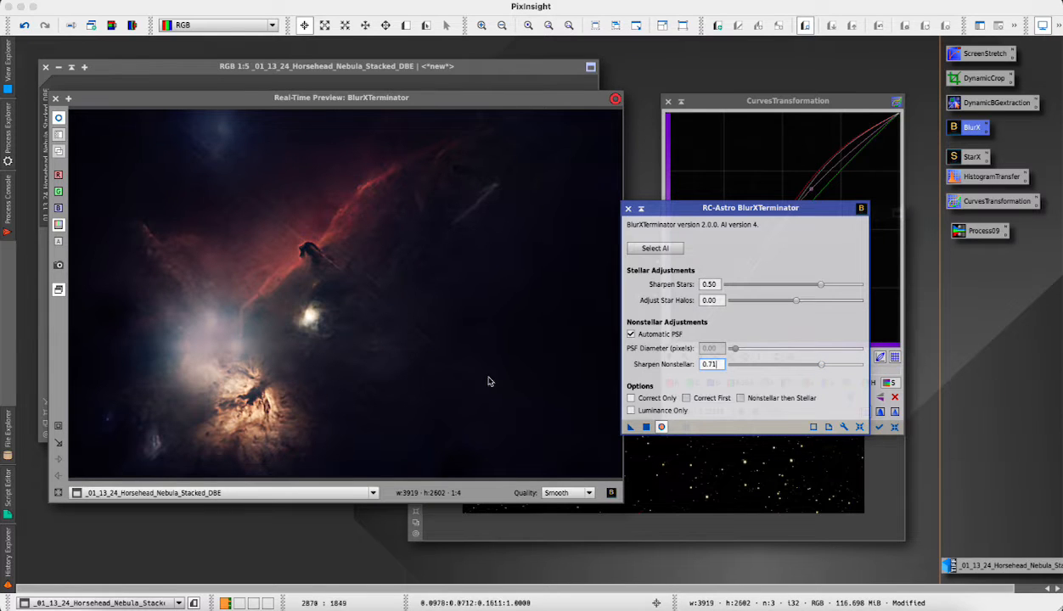
click(661, 427)
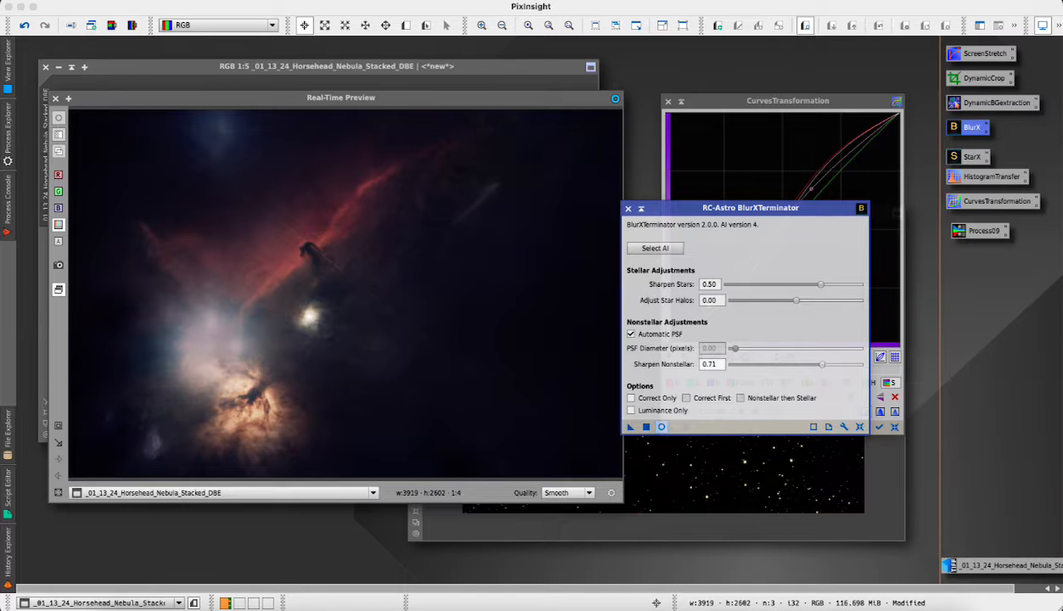
click(661, 427)
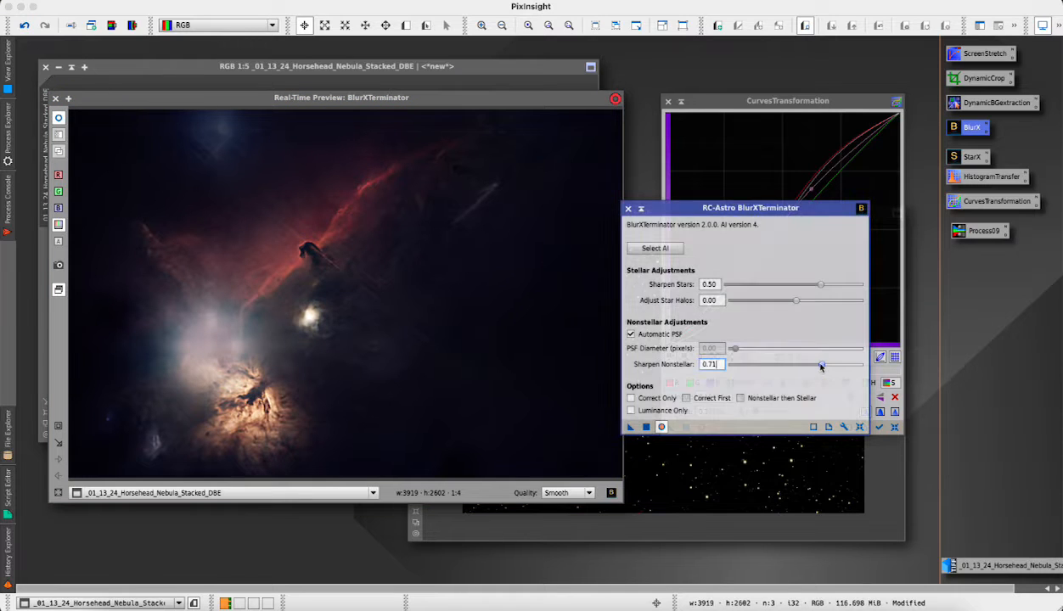
Step: Reduce the Sharpen Nonstellar amount to 0.50
drag(821, 367, 807, 367)
drag(807, 367, 788, 367)
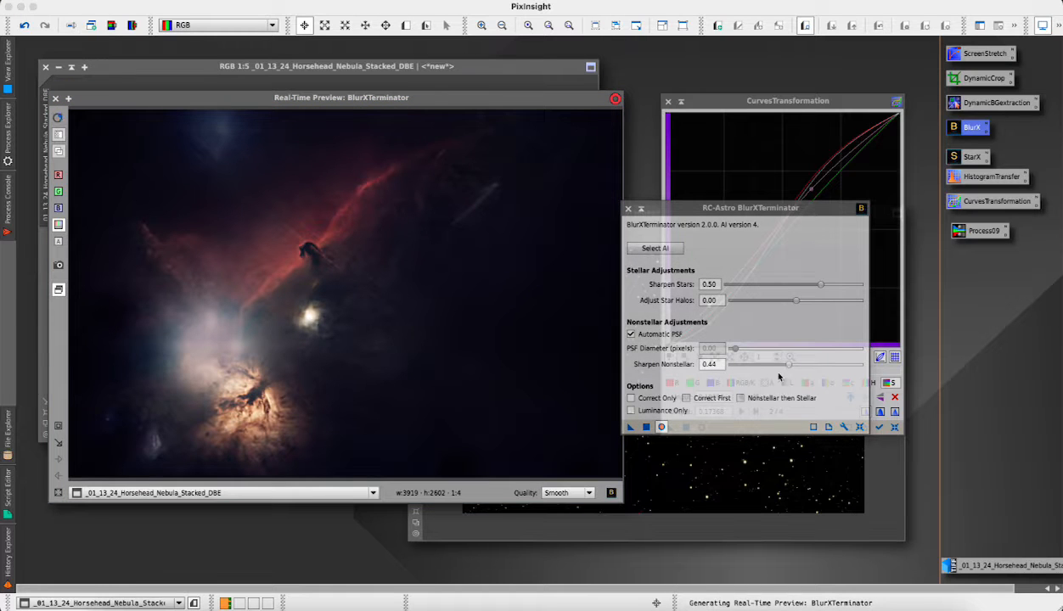
drag(789, 366, 798, 369)
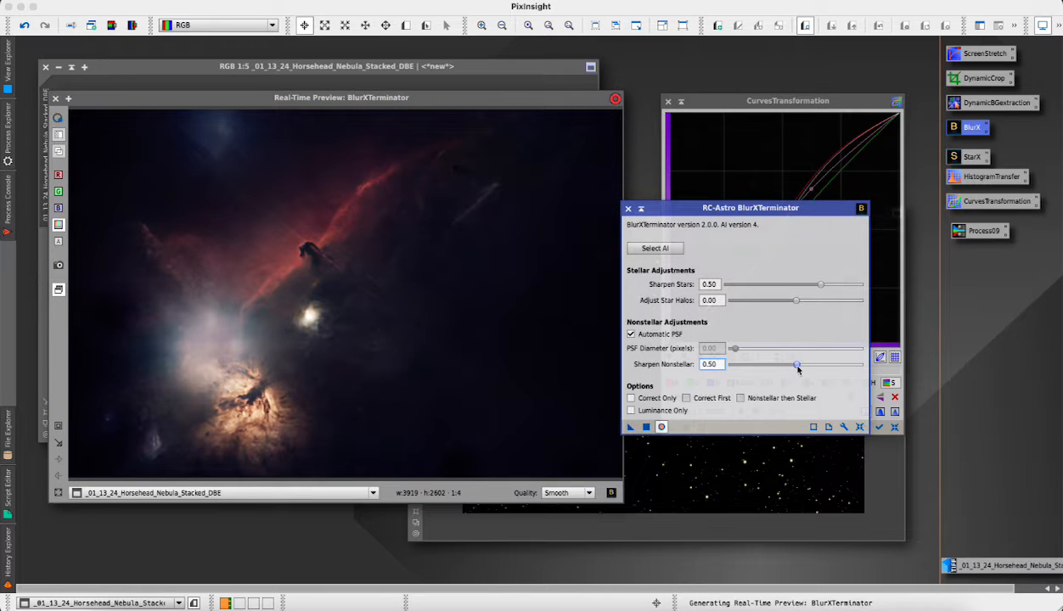
Step: Apply the BlurXTerminator sharpening to the starless image, then close the process and its real-time preview
click(663, 427)
click(663, 427)
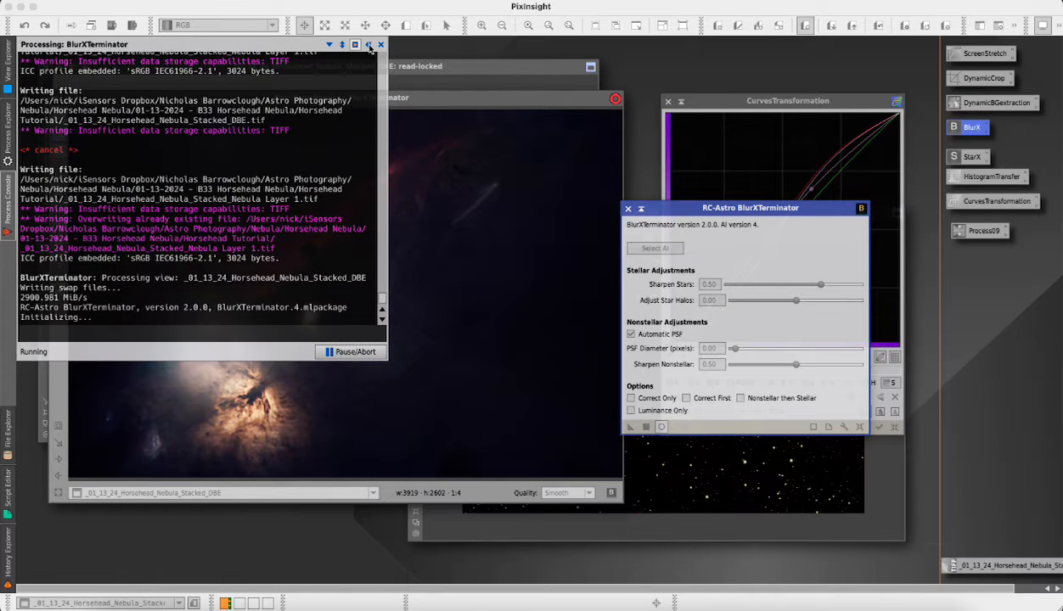
click(369, 45)
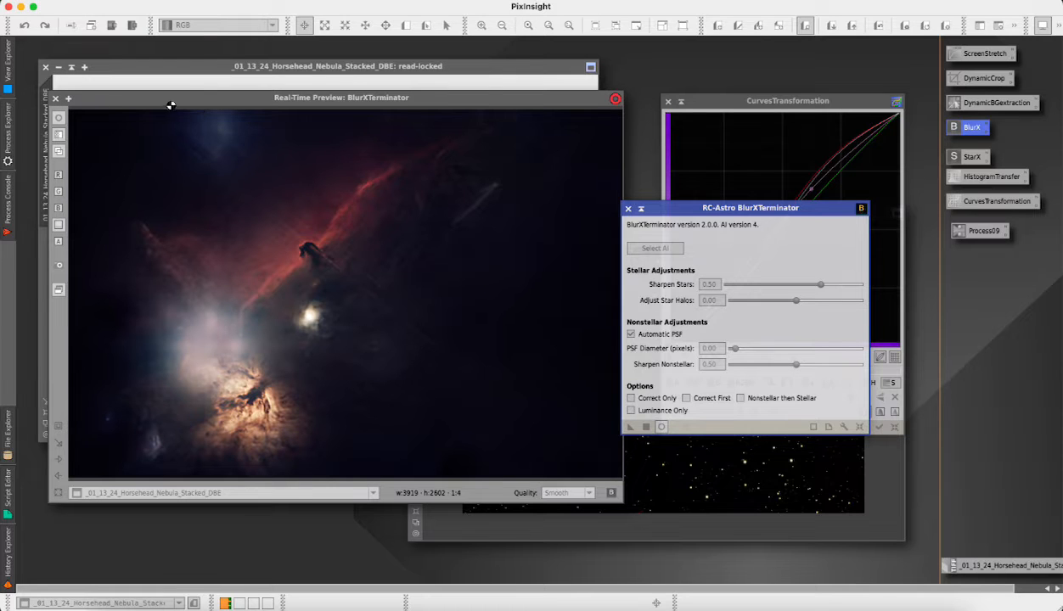
mouse_move(6, 123)
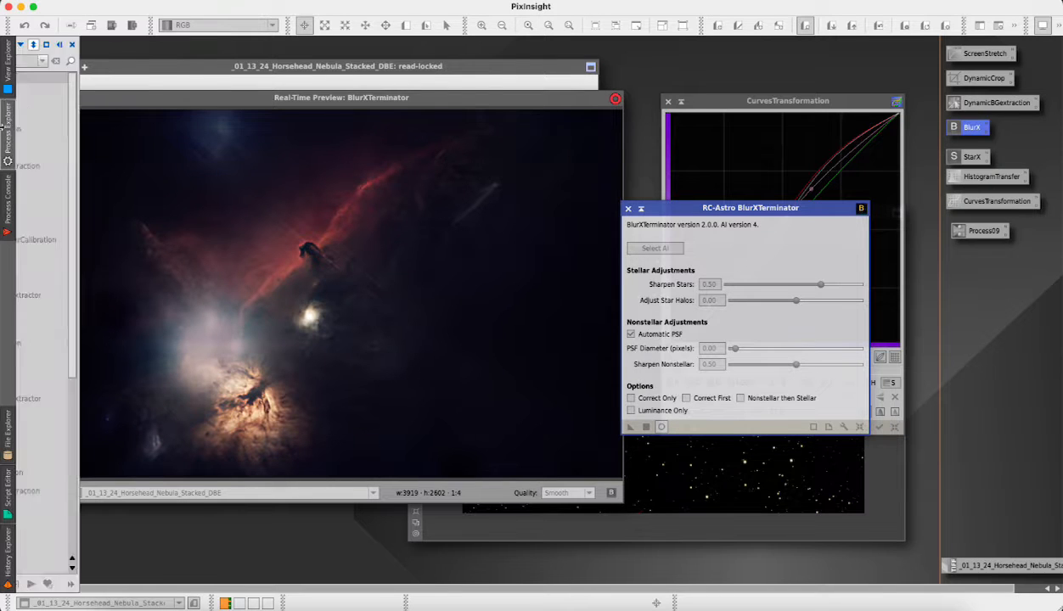
mouse_move(11, 75)
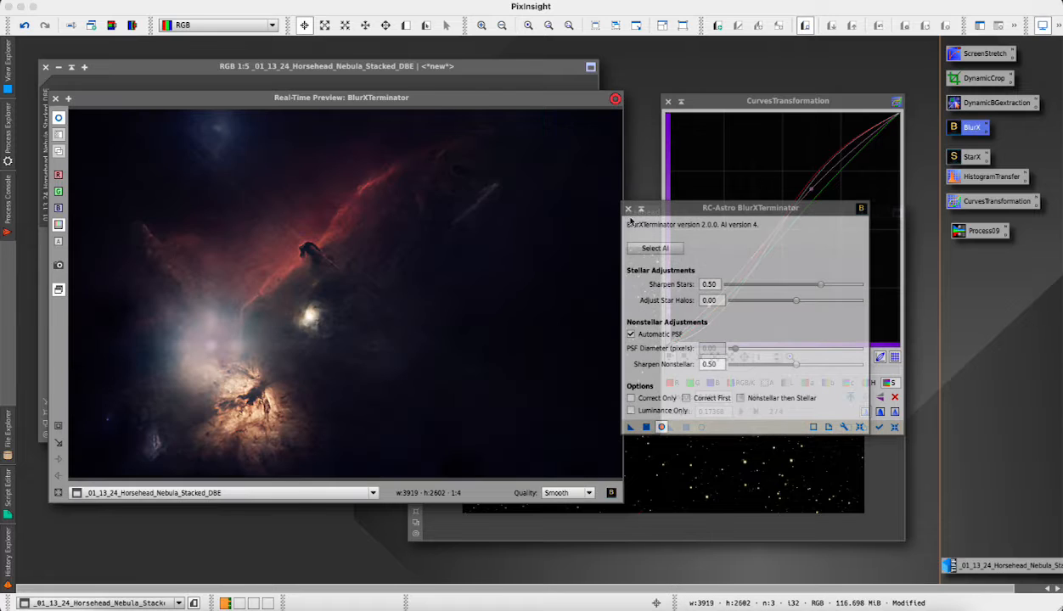
click(628, 210)
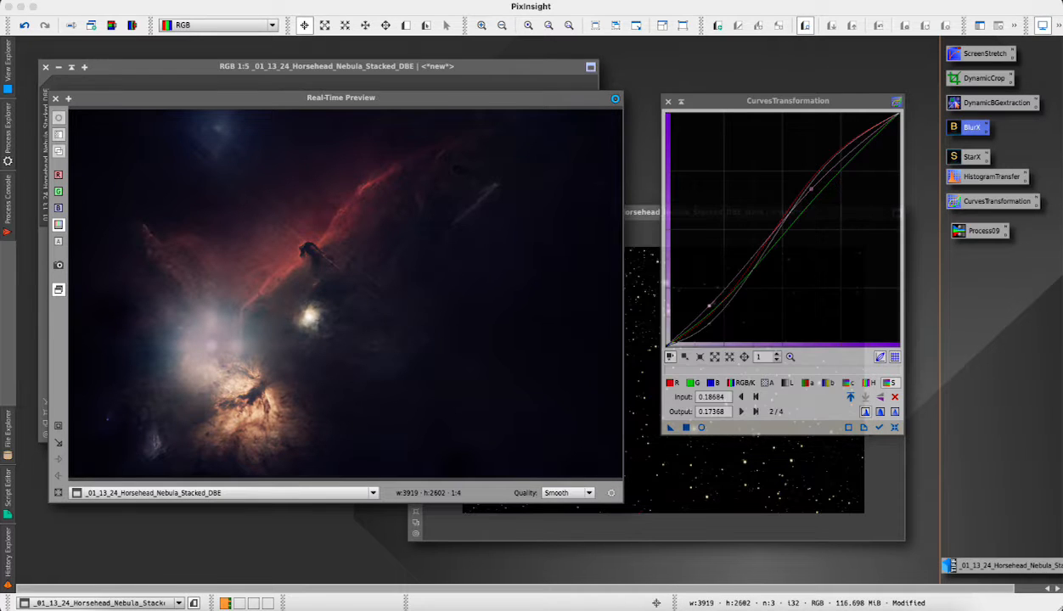
click(55, 97)
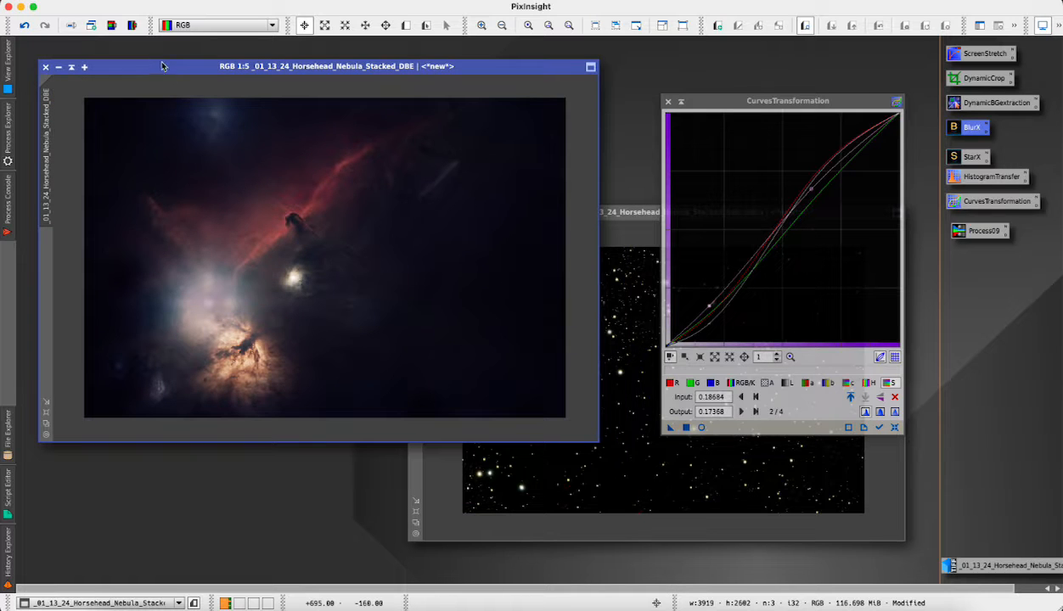
click(88, 1)
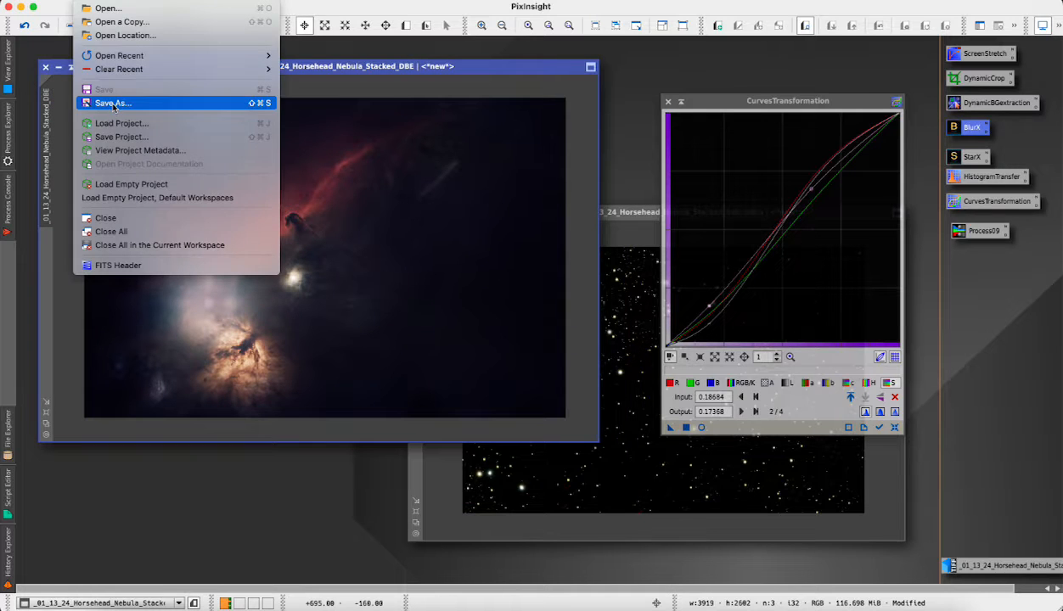
click(112, 103)
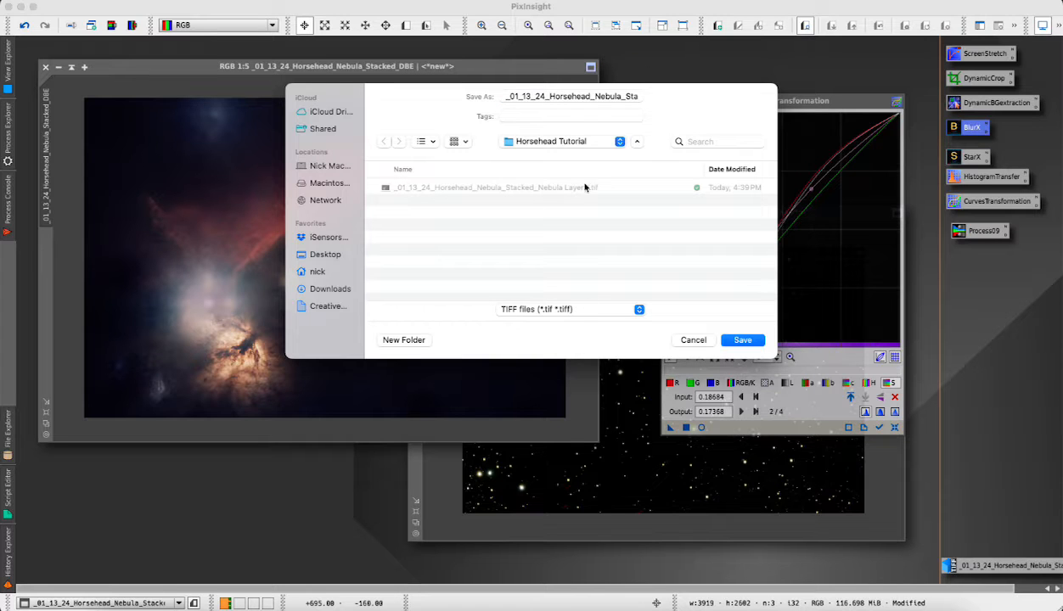
click(741, 341)
click(562, 293)
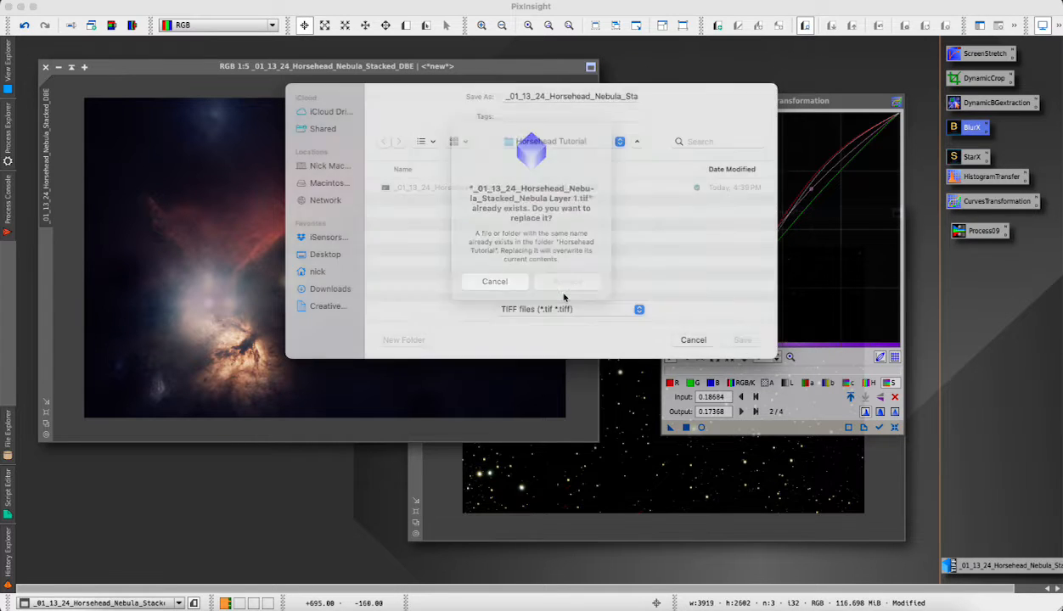
click(494, 363)
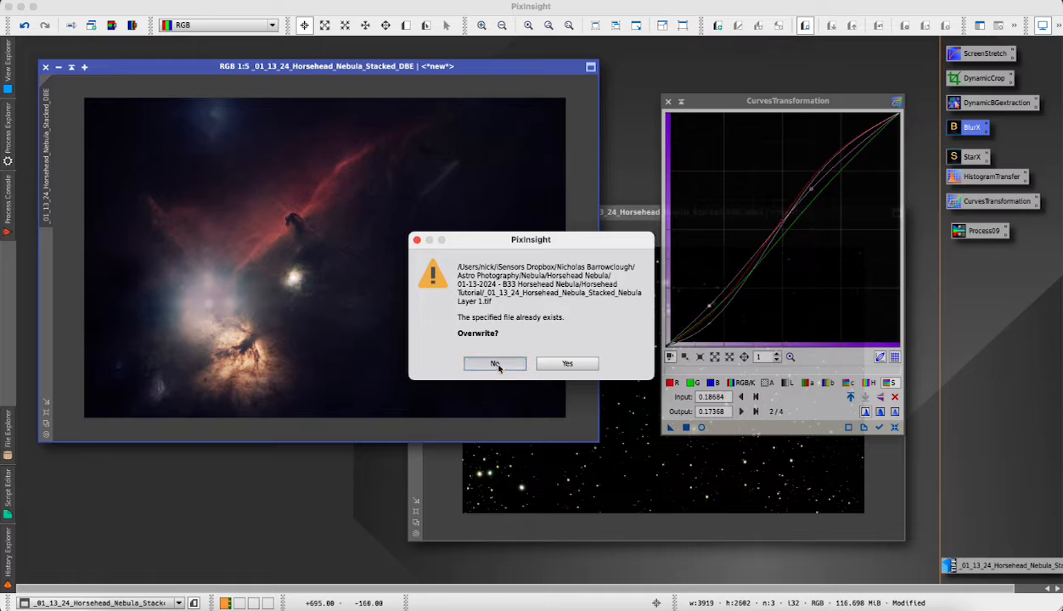
Step: Save the sharpened starless image as a 32-bit unsigned integer TIFF, overwriting the existing _01_13_24_Horsehead_Nebula_Stacked_Nebula Layer 1.tif
click(140, 0)
mouse_move(81, 0)
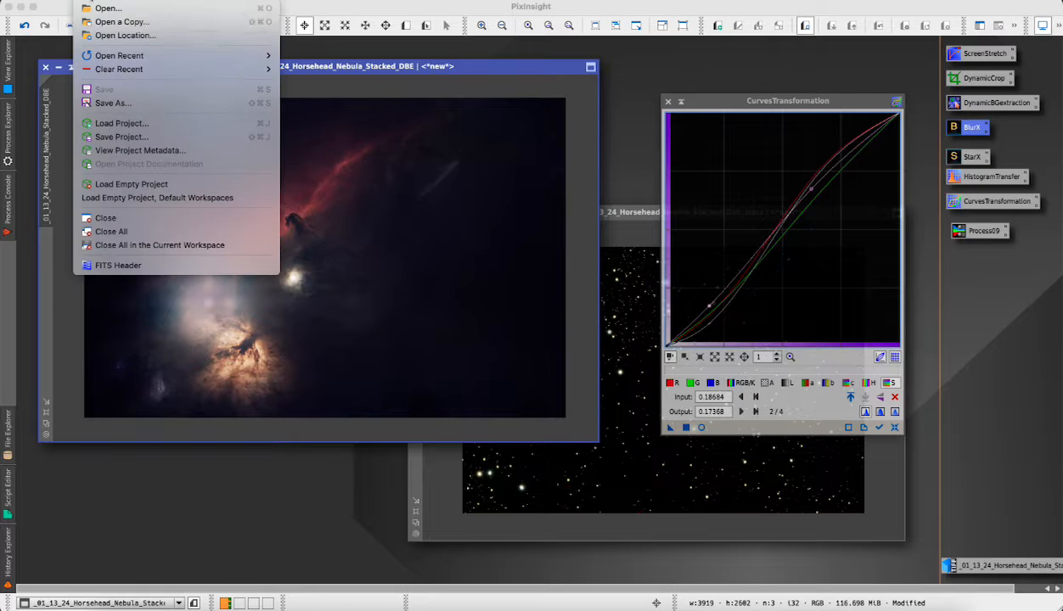
click(127, 99)
click(510, 187)
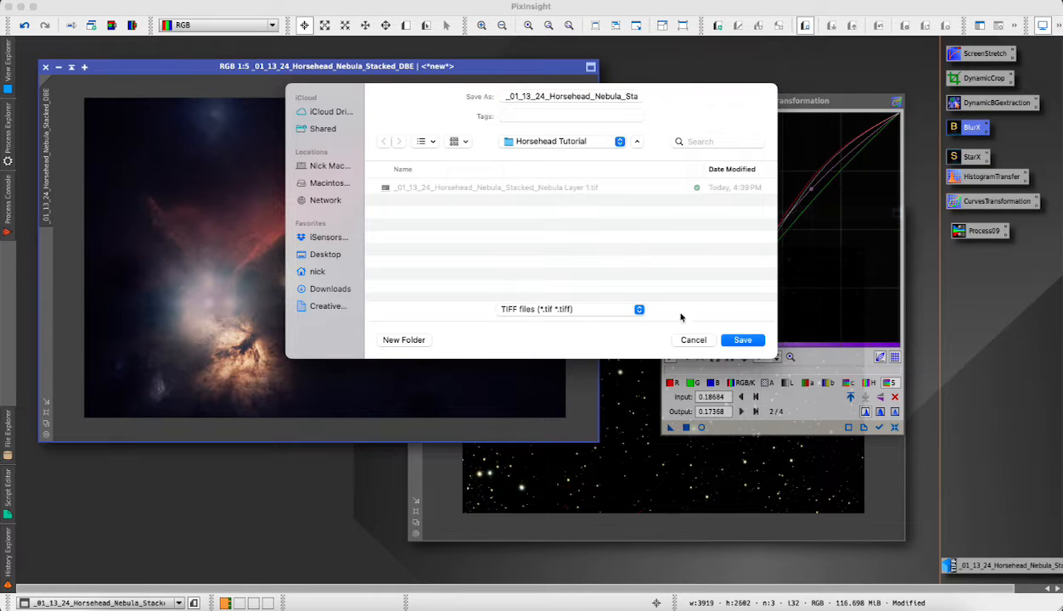
click(743, 339)
click(548, 294)
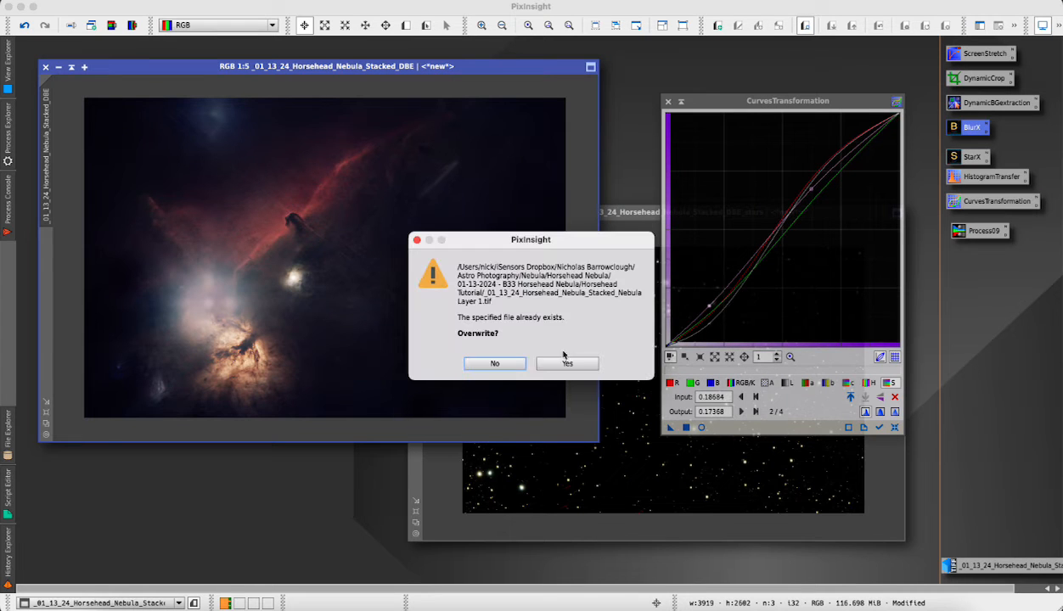
click(565, 363)
click(603, 341)
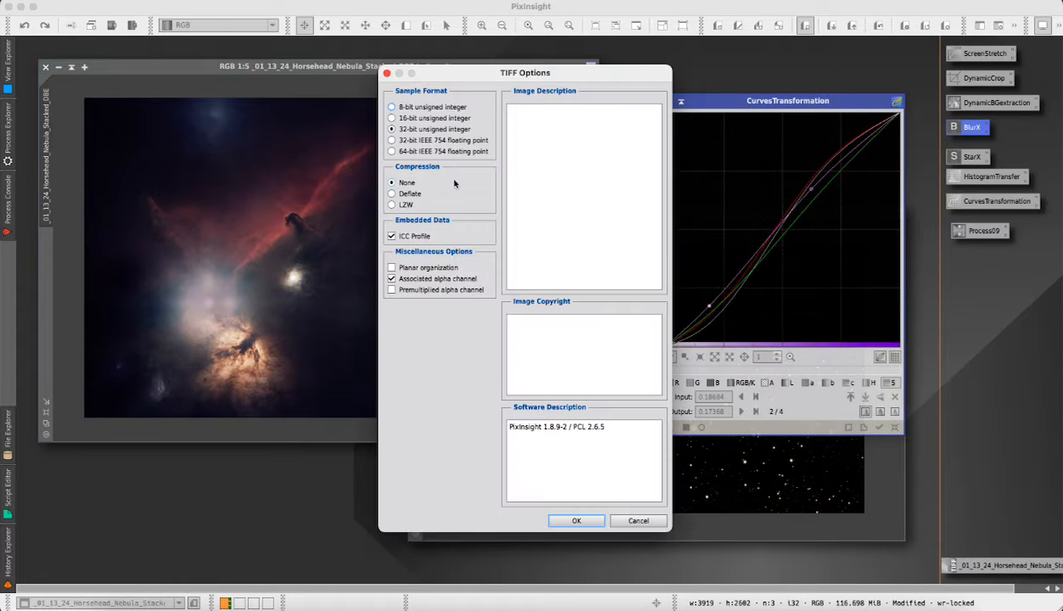
click(577, 521)
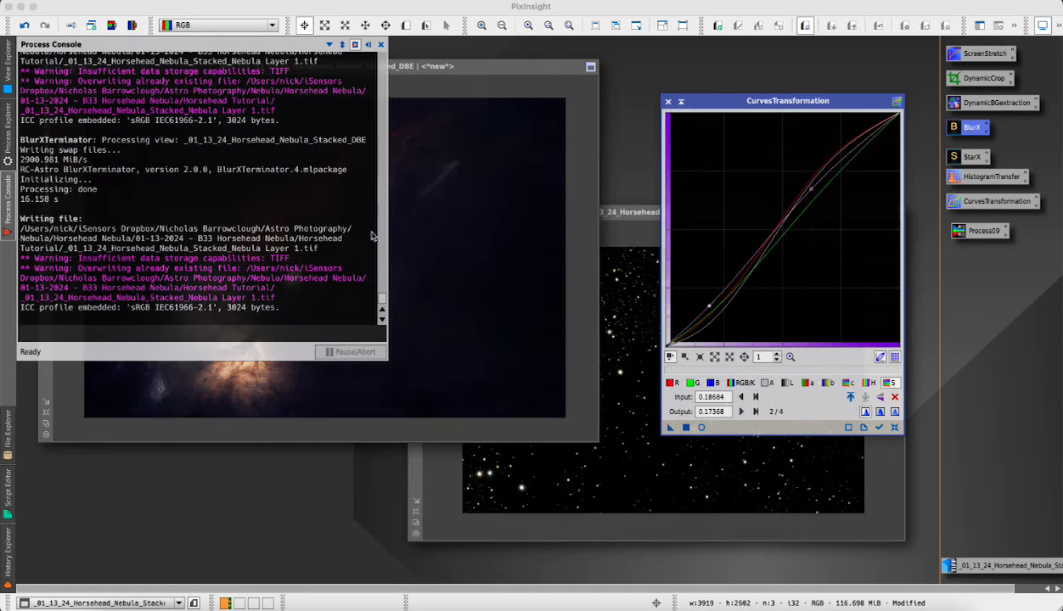
click(368, 46)
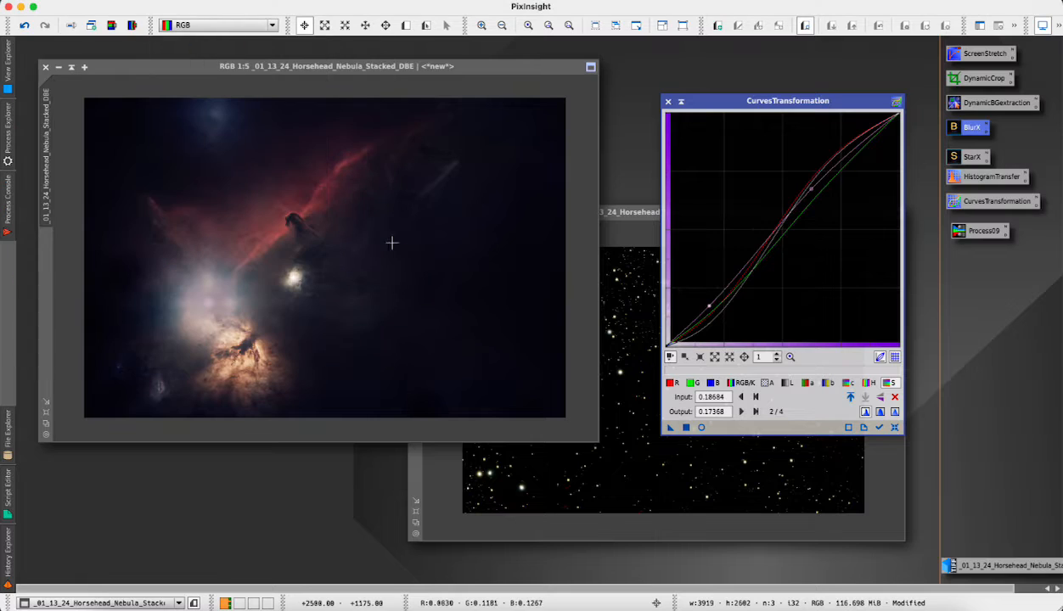
Step: Preview the current CurvesTransformation on the starless image, apply it once more, and close the real-time preview
click(179, 65)
click(702, 427)
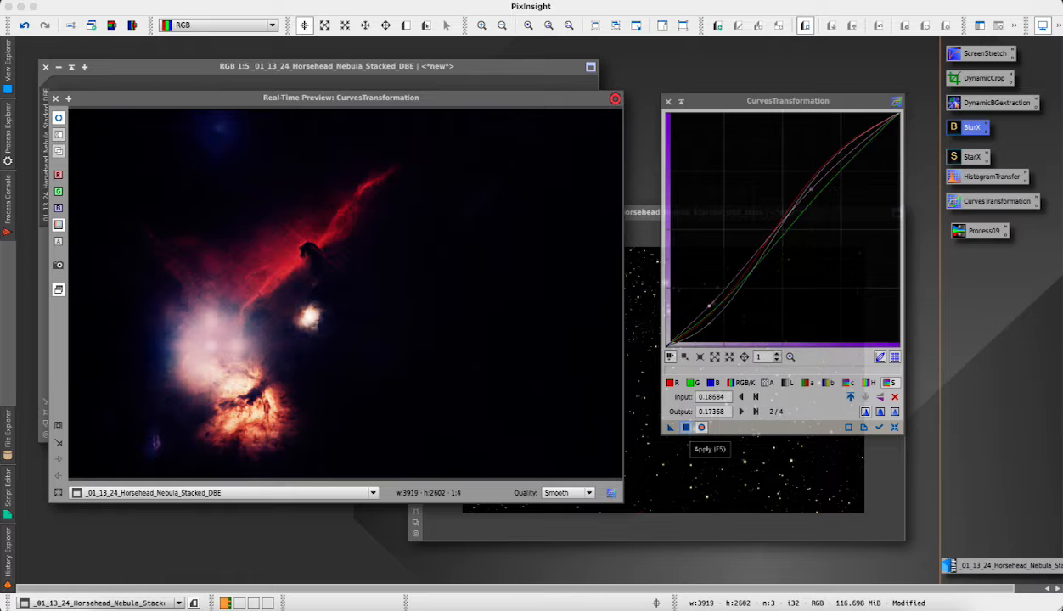
click(701, 427)
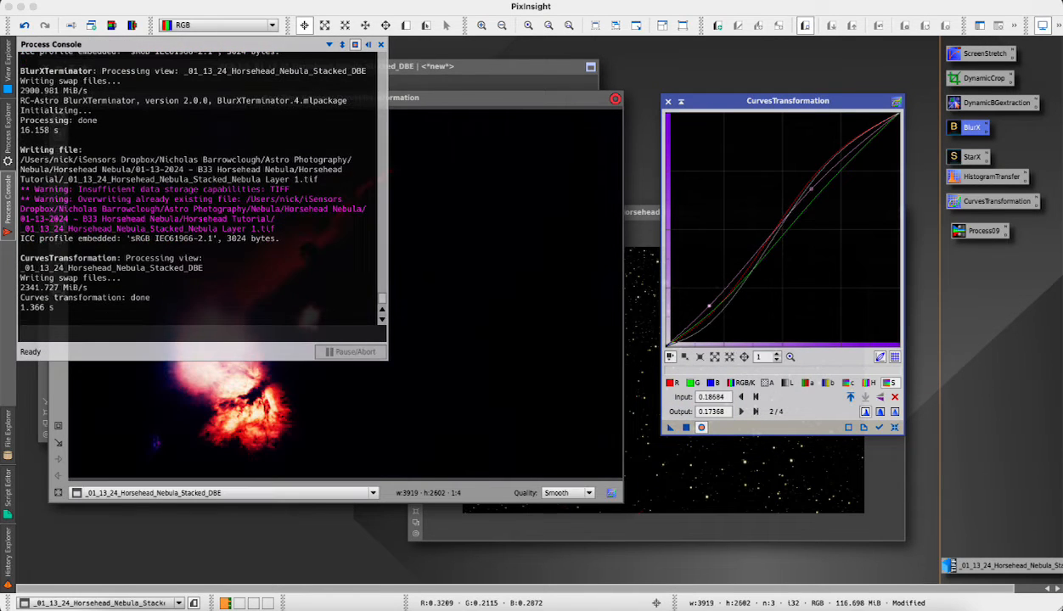
click(368, 44)
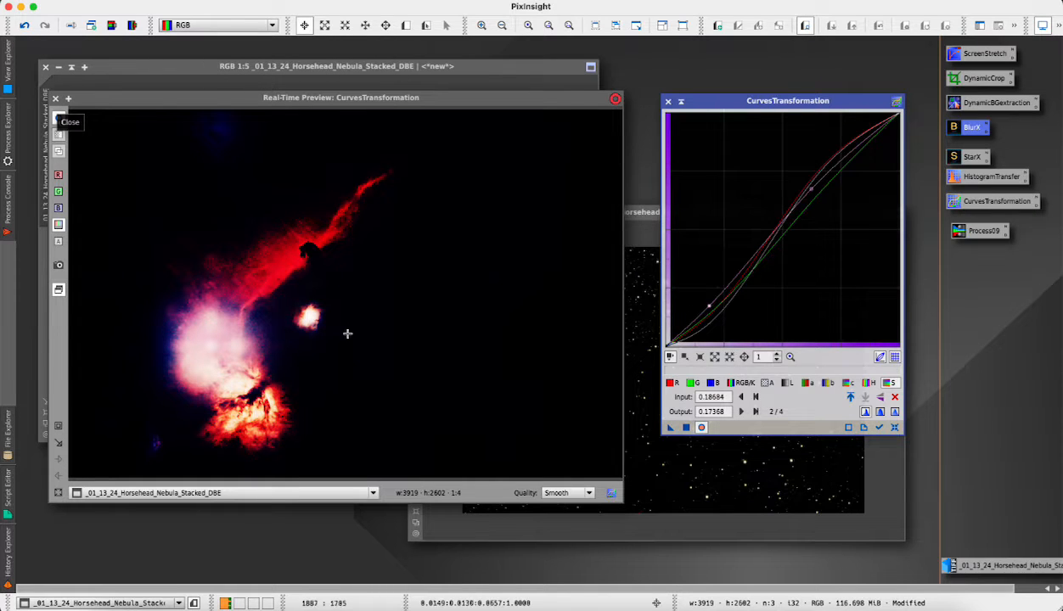
click(55, 98)
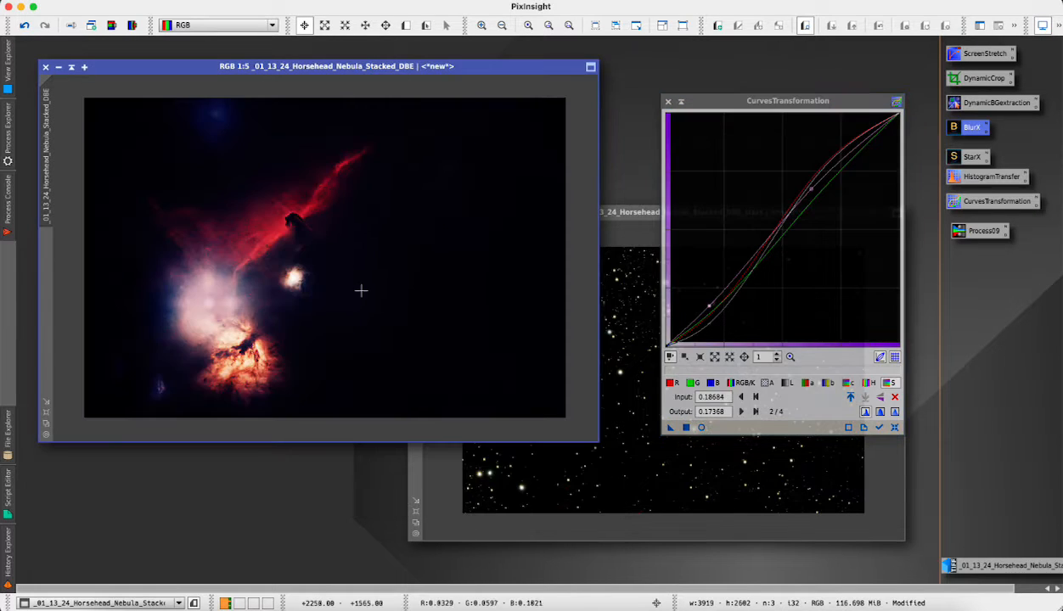
Step: Save the curves-adjusted starless image as a 16-bit unsigned integer TIFF whose file name ends in "Nebula Layer 2"
click(93, 0)
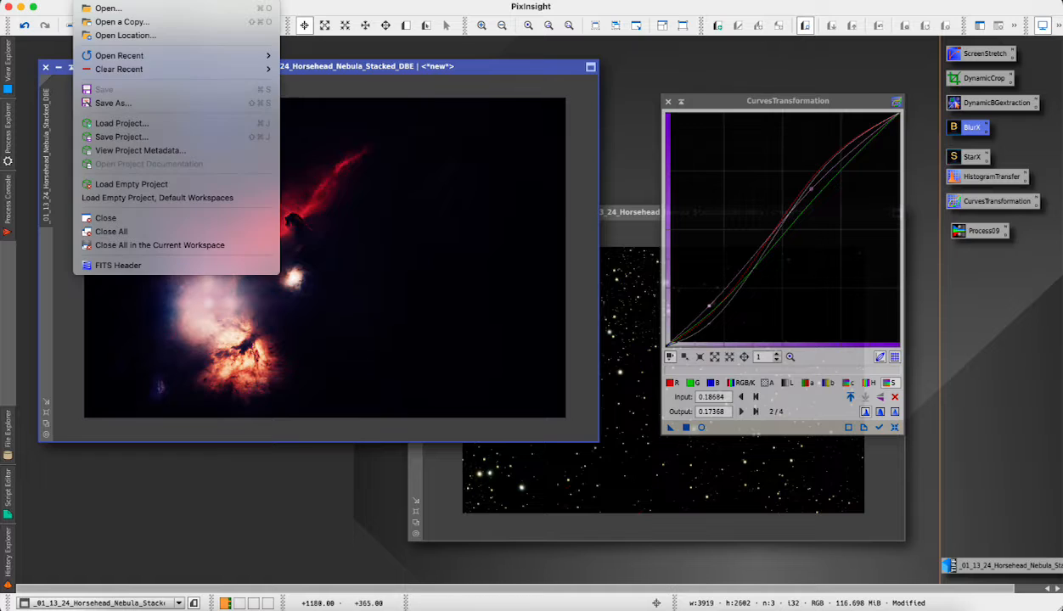
click(111, 103)
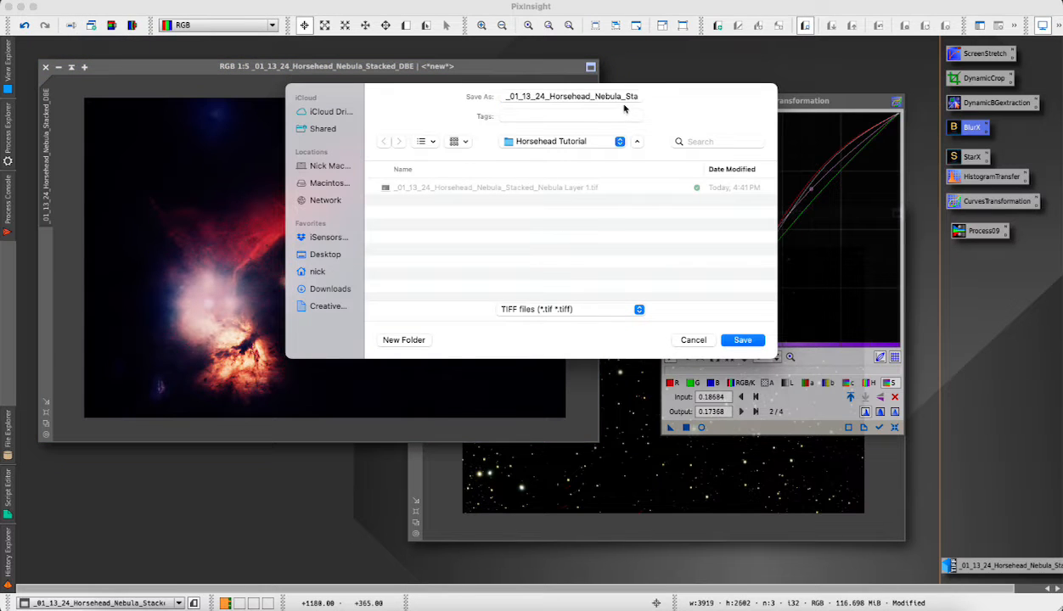
drag(625, 96, 691, 100)
key(Right)
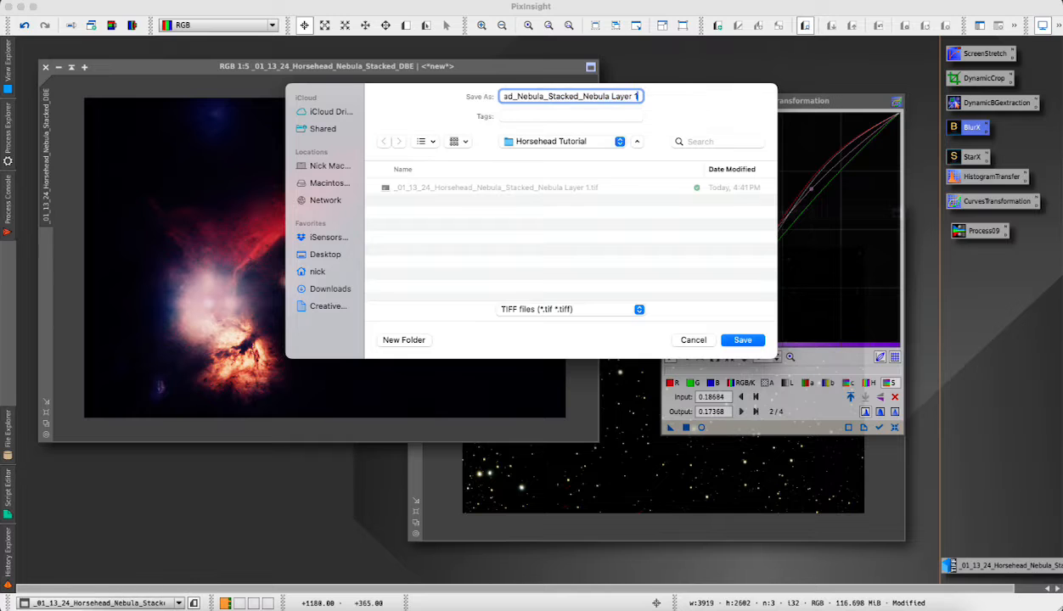
key(BackSpace)
text(2)
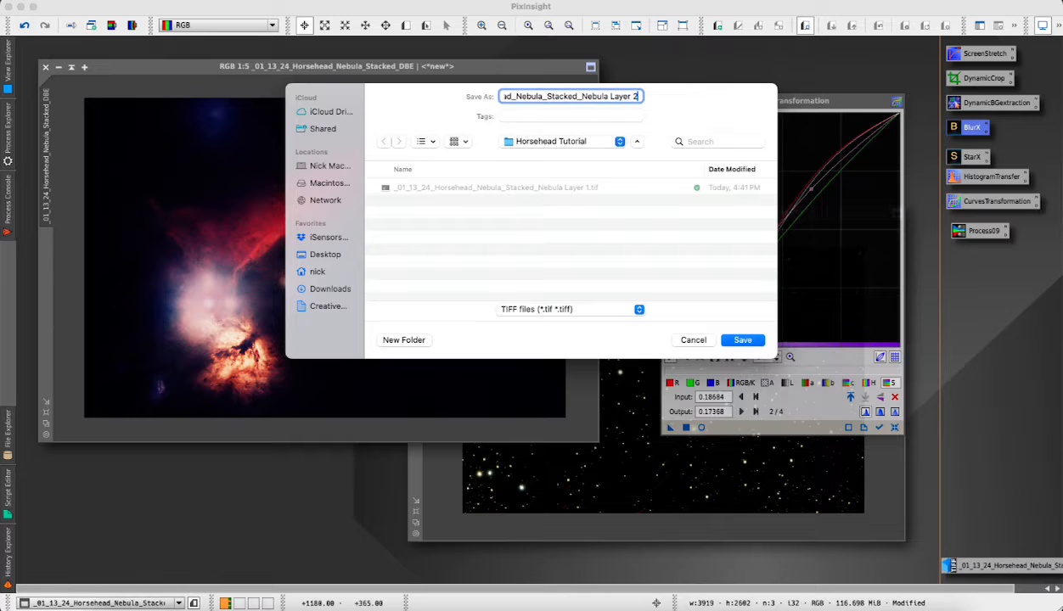
click(736, 341)
click(601, 344)
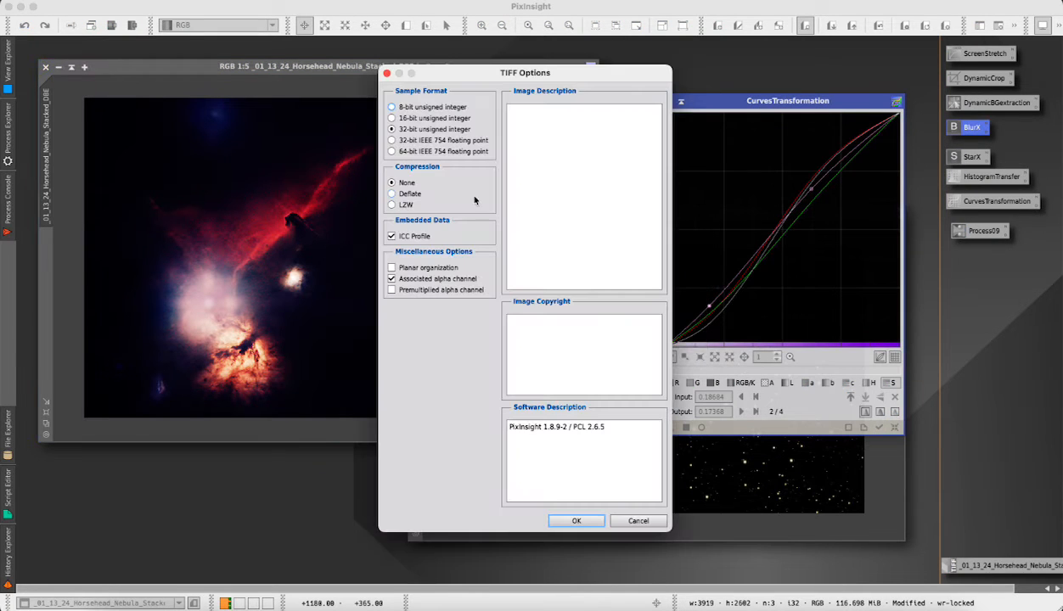
click(394, 119)
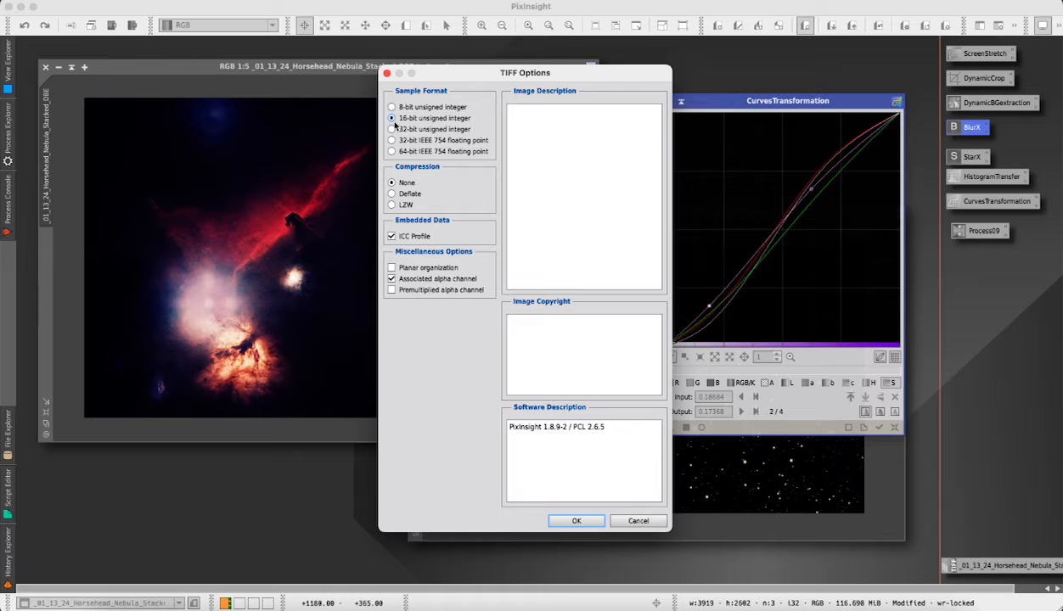
click(576, 518)
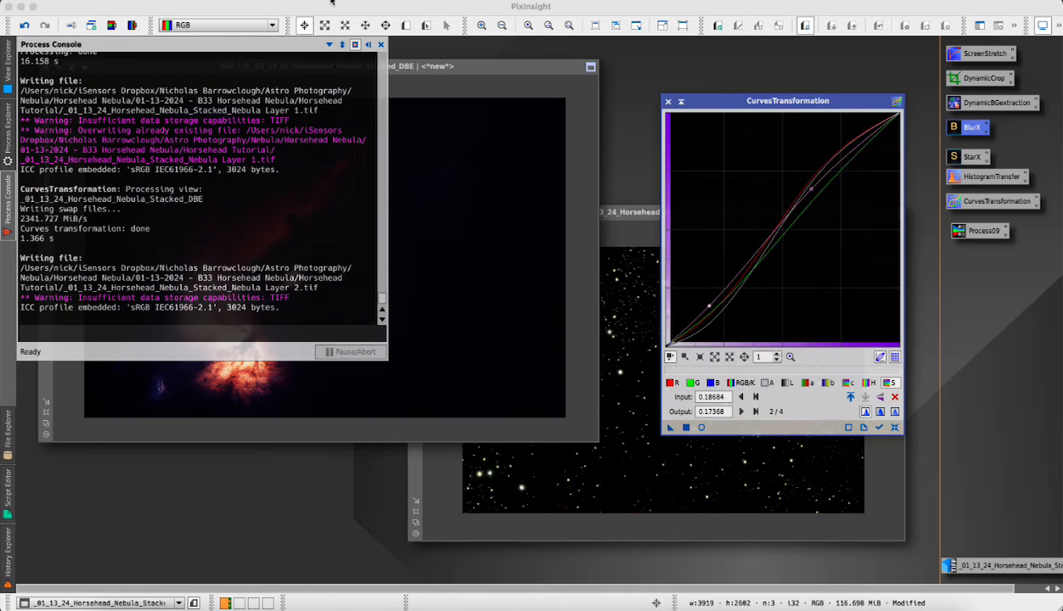
click(368, 45)
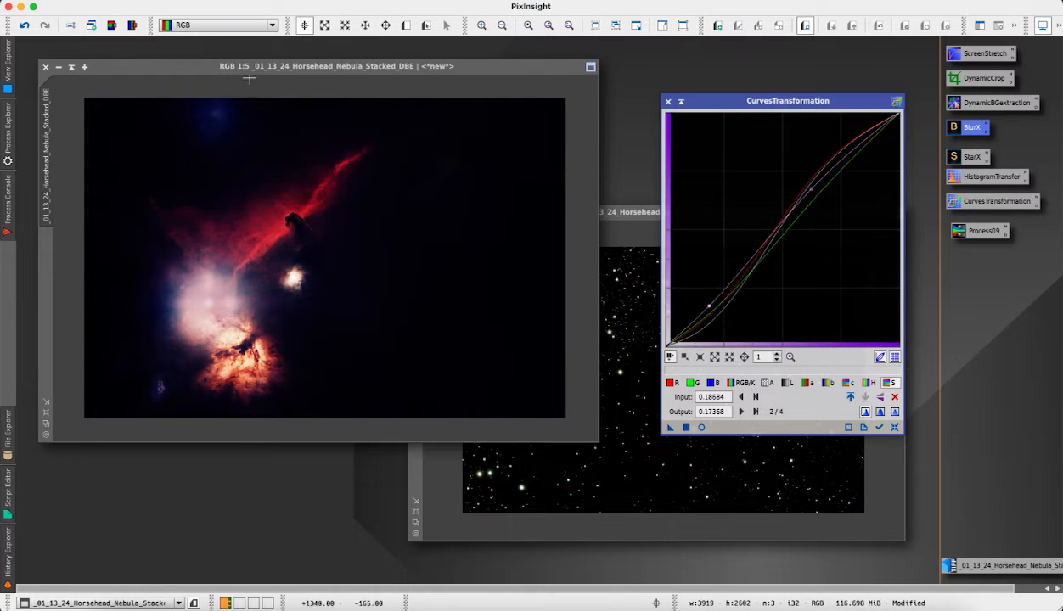
Step: Minimize the starless image beside the process icons, bring the stars image into clear workspace, and close CurvesTransformation
click(58, 67)
drag(342, 265, 975, 287)
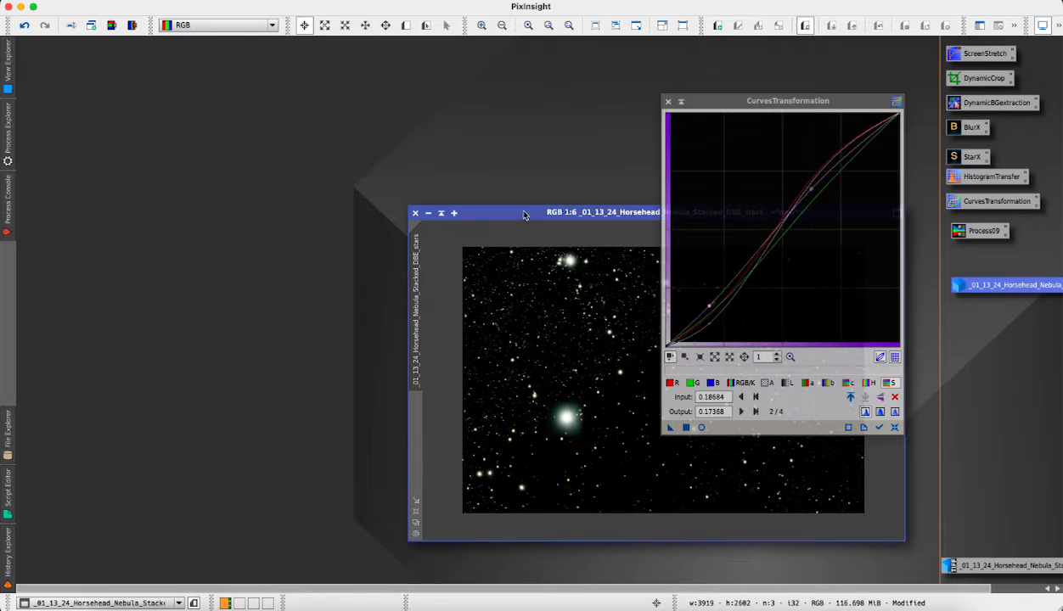
drag(527, 216, 213, 118)
click(668, 101)
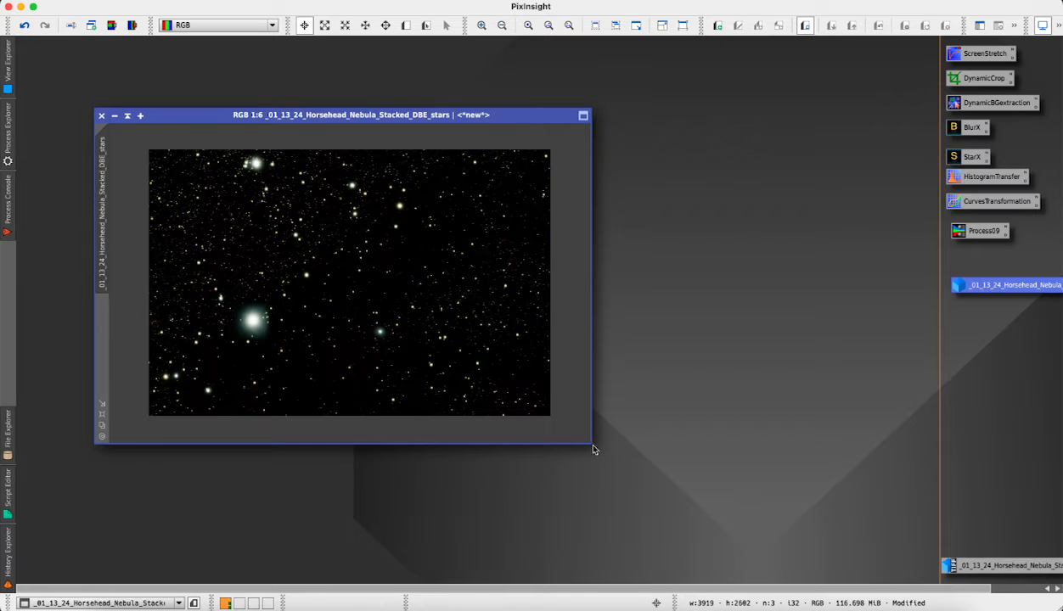
drag(593, 446, 633, 468)
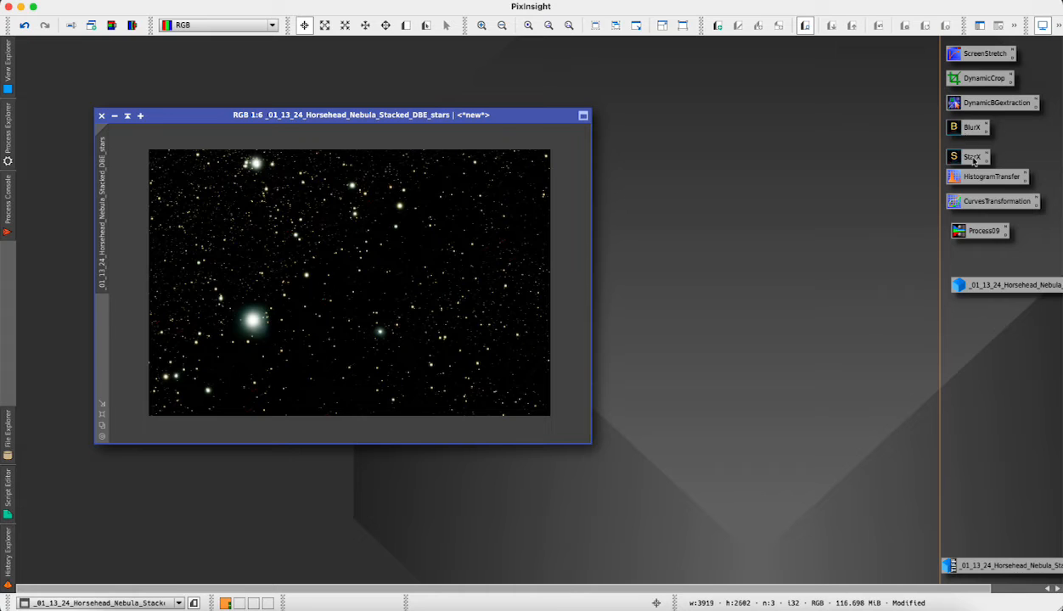
Step: Apply BlurXTerminator with Correct Only enabled to the stars image, checking it in a real-time preview, then close the process
double_click(969, 129)
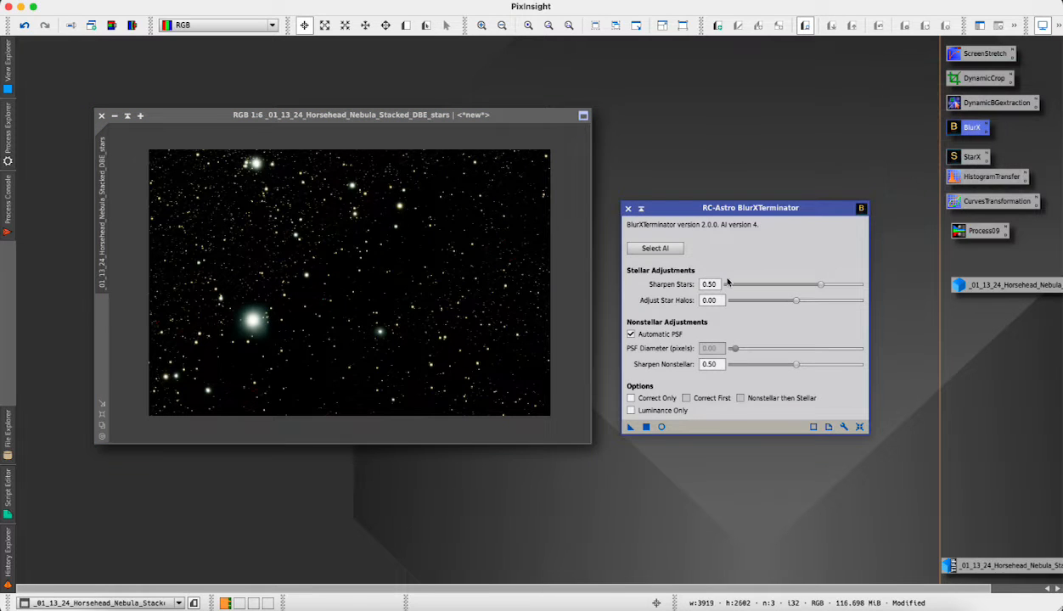
click(662, 427)
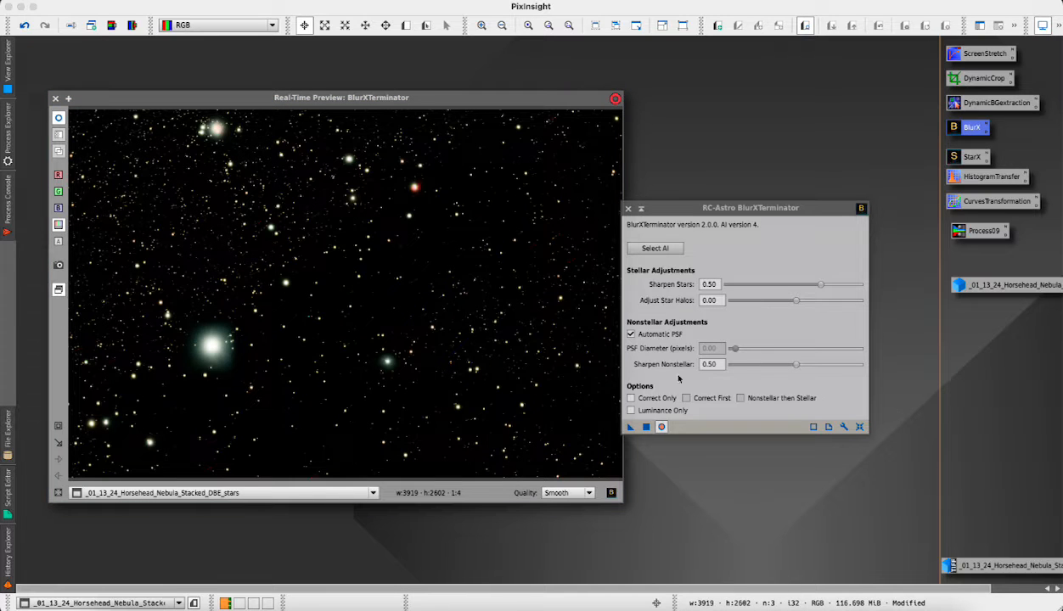
click(632, 399)
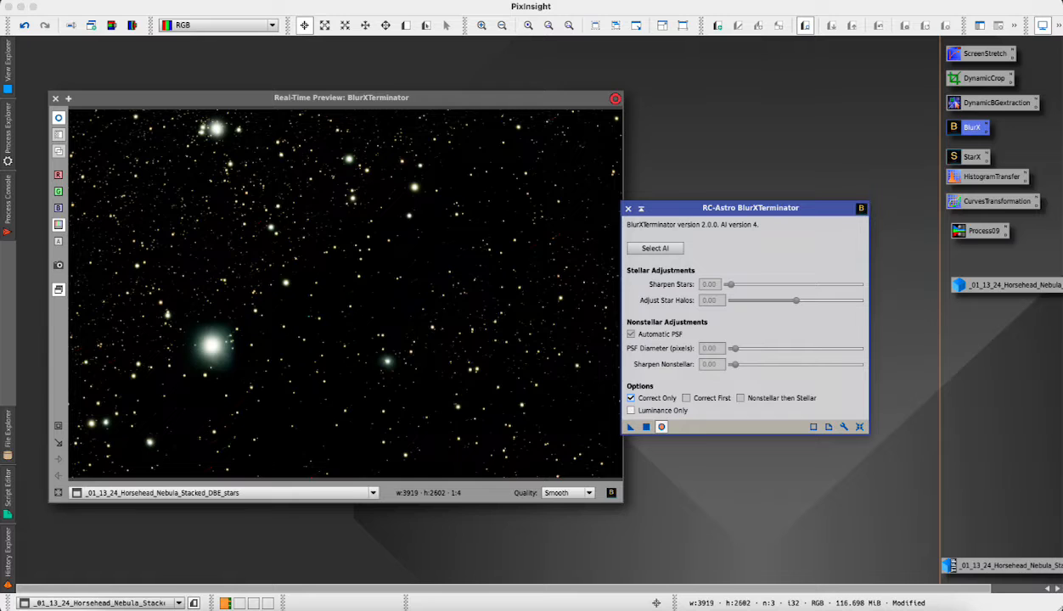
click(646, 428)
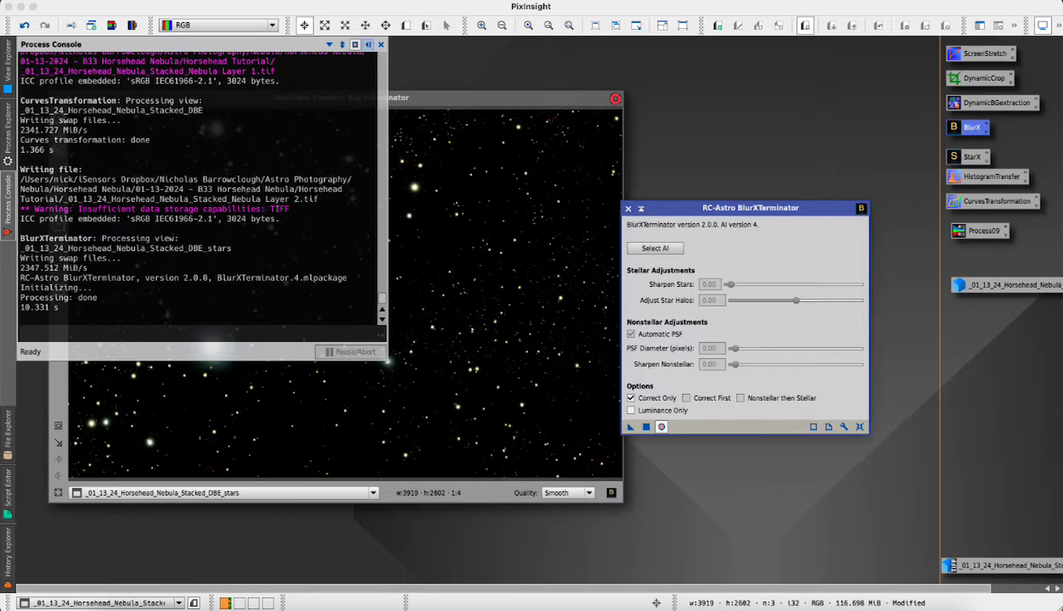
click(628, 209)
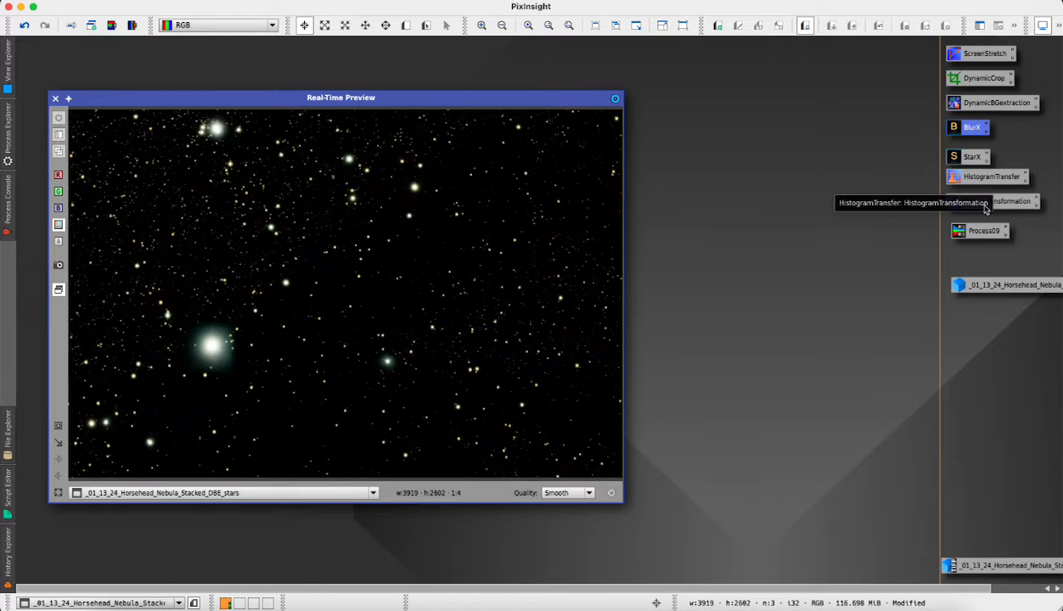
Step: Open the ColorCalibration process and close the leftover real-time preview covering the stars image
double_click(979, 233)
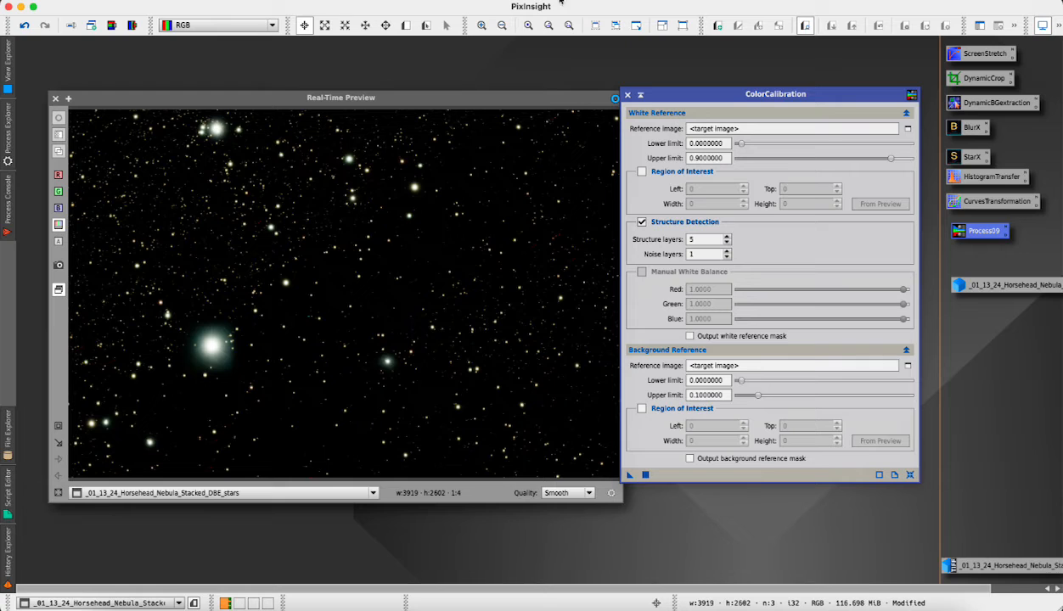
click(405, 25)
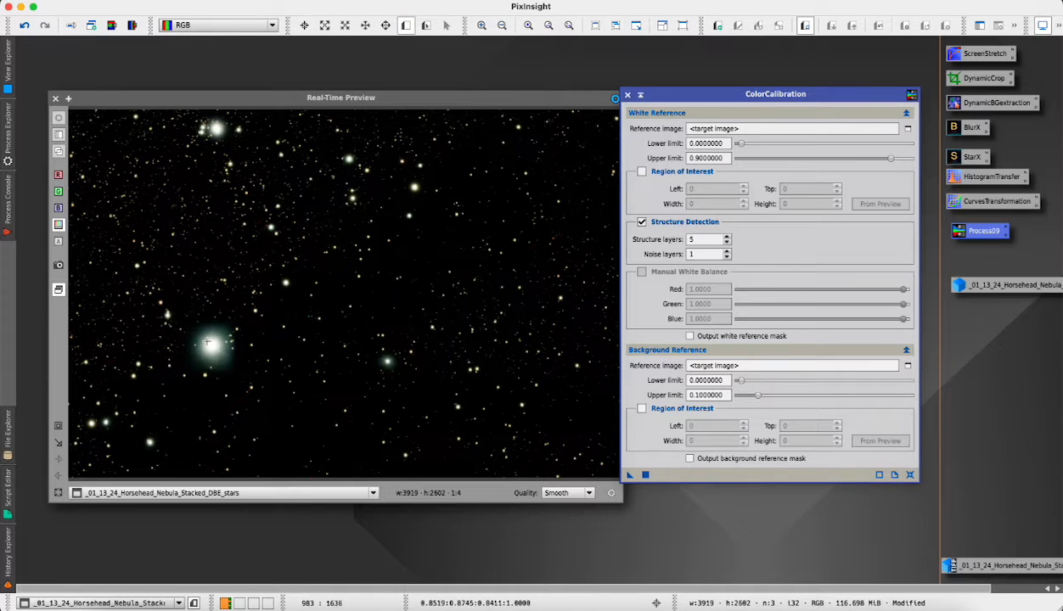
click(209, 344)
click(209, 344)
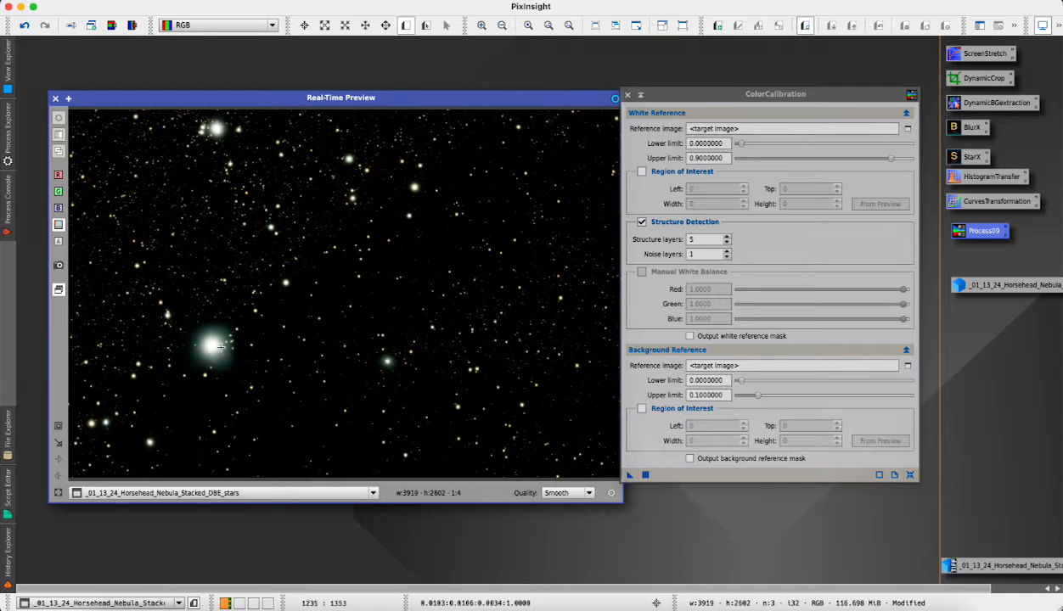
click(55, 98)
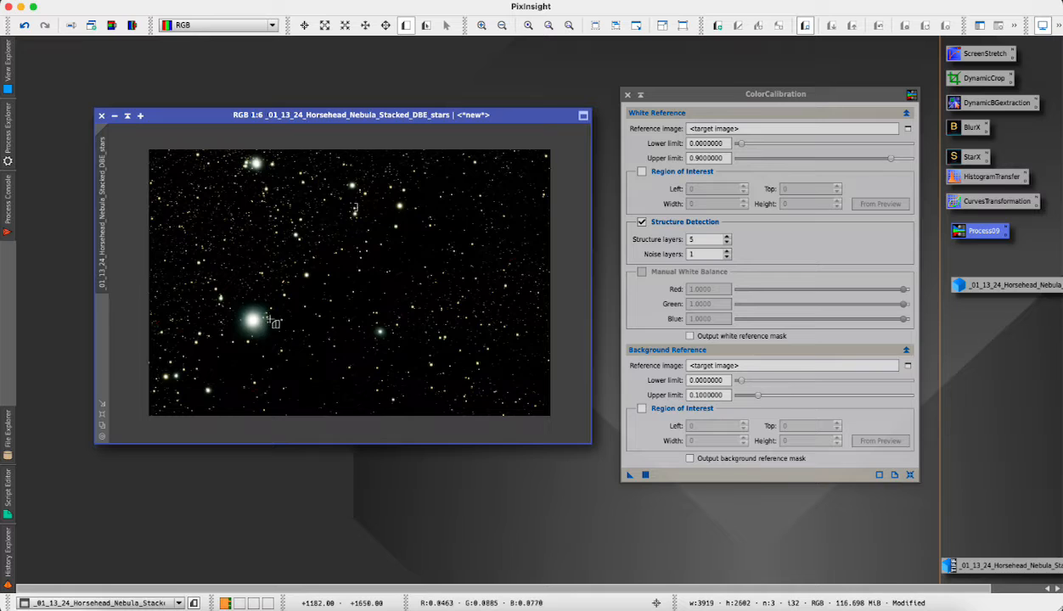
Step: Define one small preview on the brightest star's core and another on the dark background just below it
drag(251, 317, 256, 328)
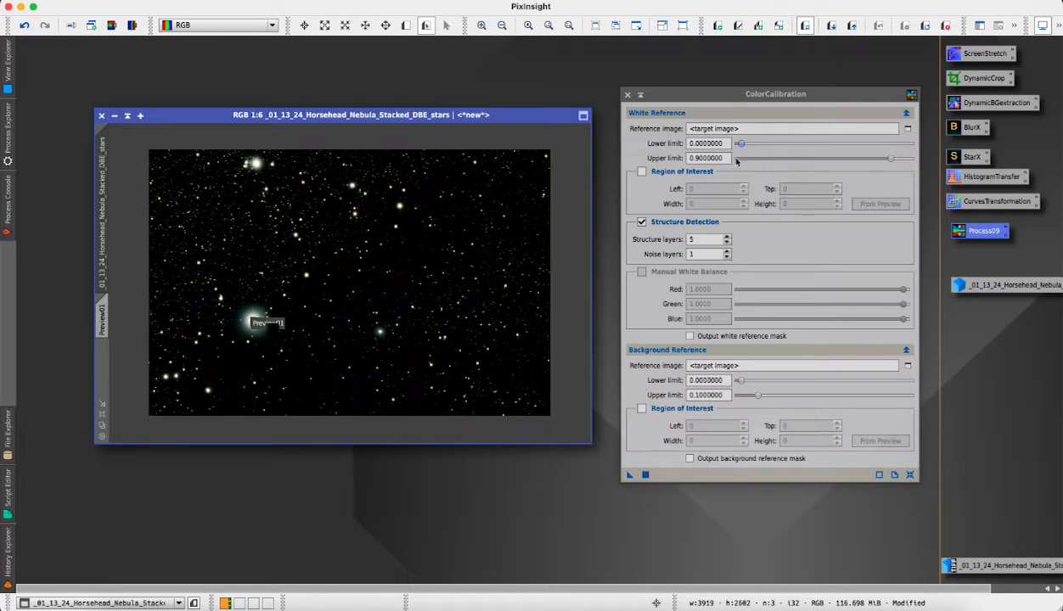
click(406, 25)
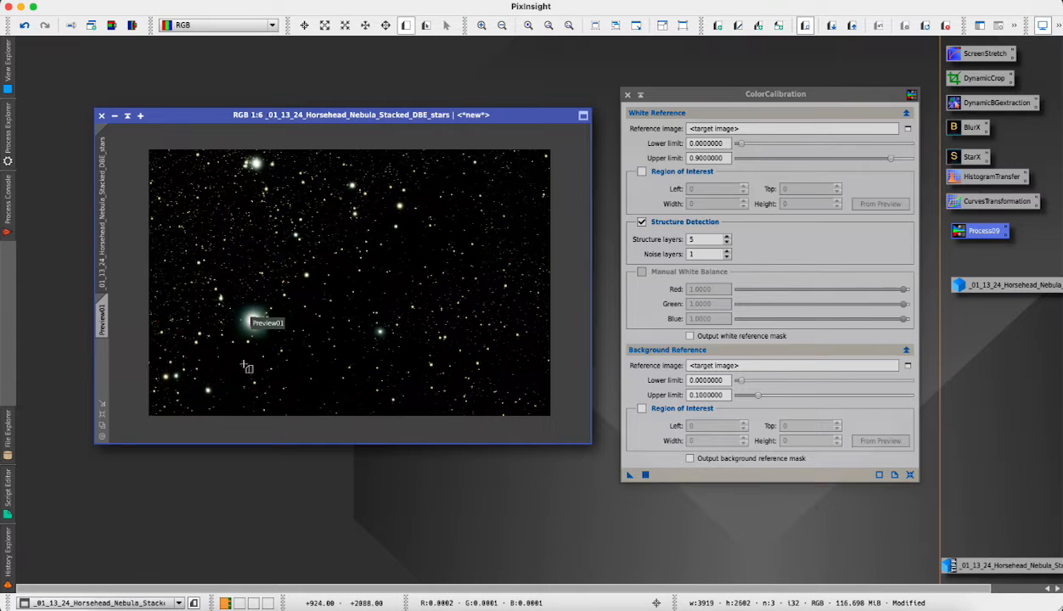
drag(242, 363, 246, 368)
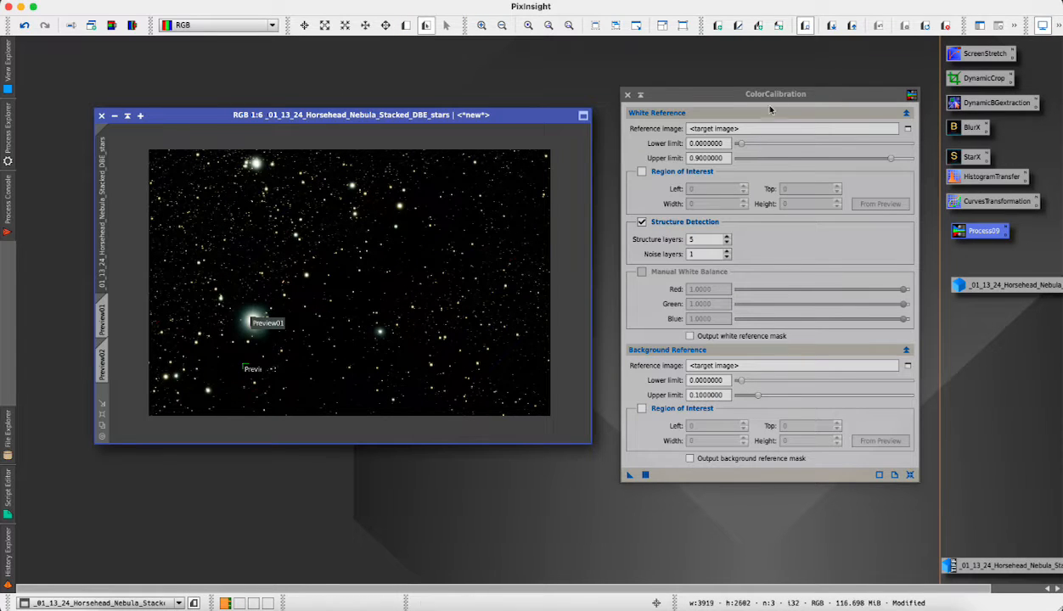
Step: Set ColorCalibration's white reference image to Preview01 of the stars image
click(907, 129)
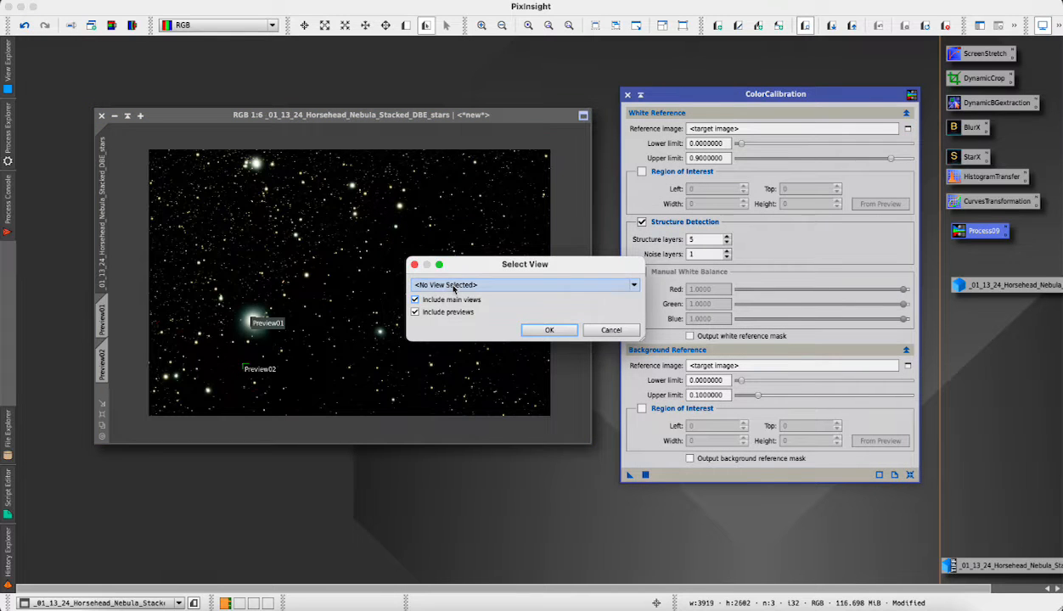
click(453, 285)
click(510, 350)
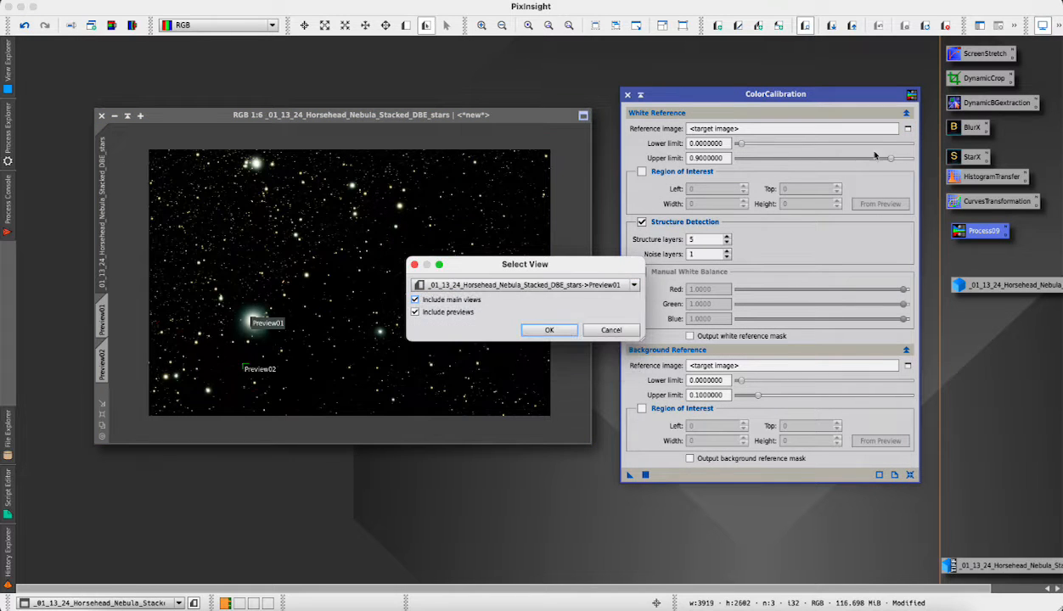
click(550, 331)
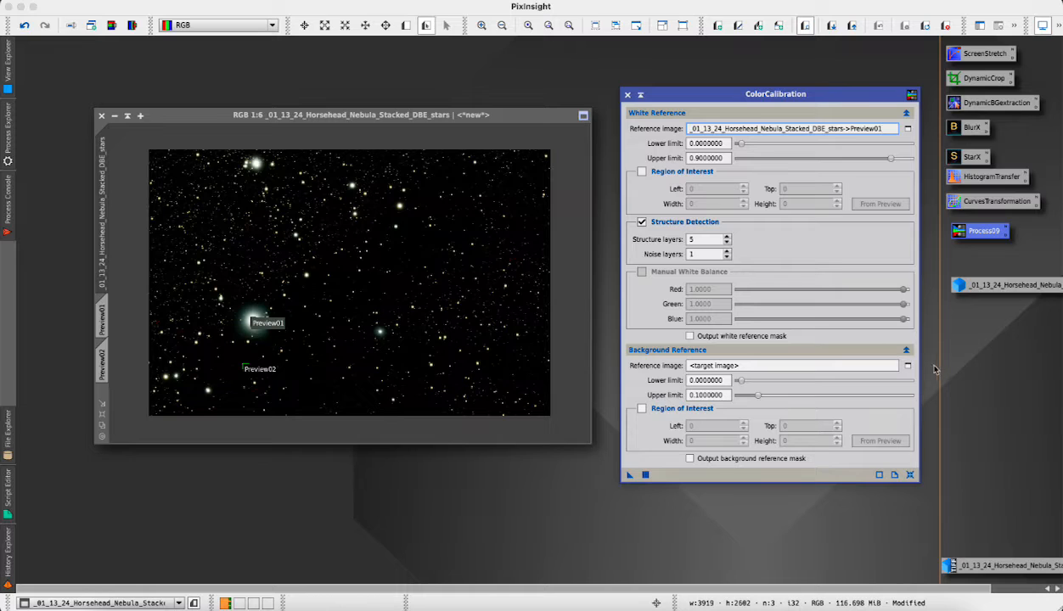
Step: Set the background reference image to Preview02 of the stars image and apply ColorCalibration to the full stars image
click(907, 366)
click(528, 287)
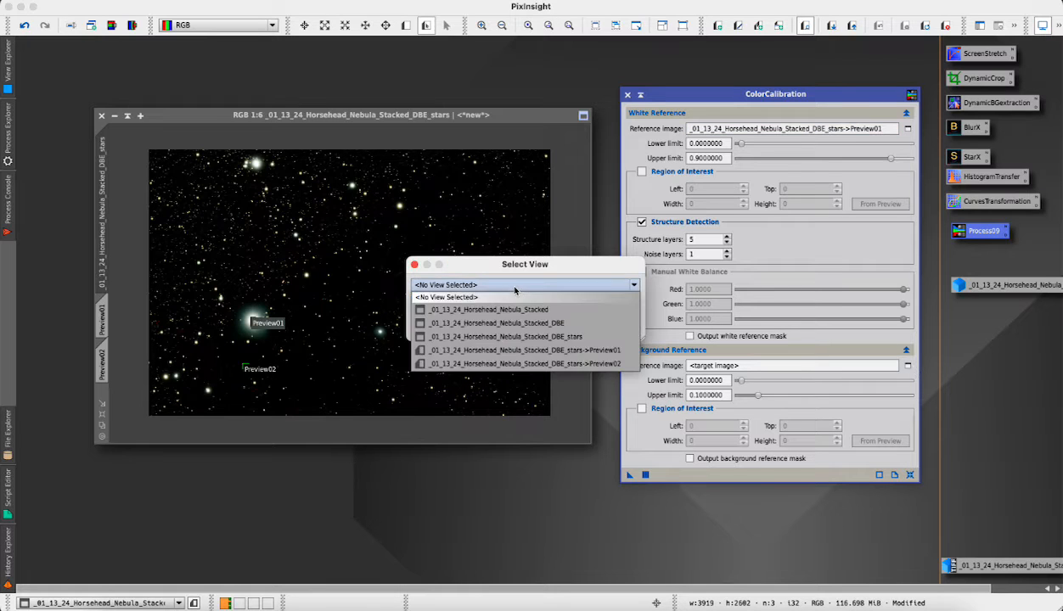
click(535, 363)
click(550, 330)
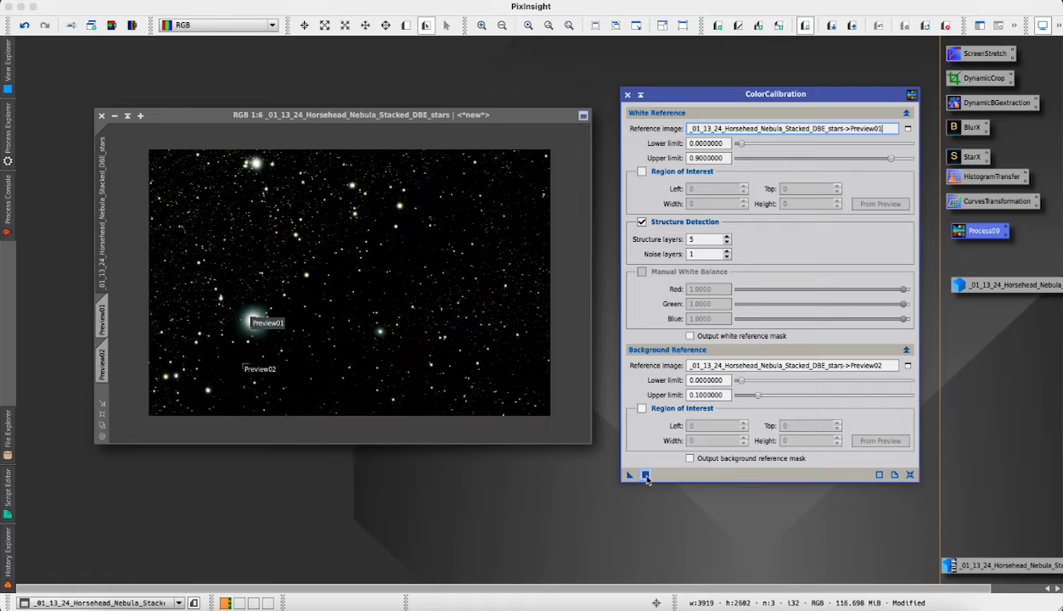
drag(630, 475, 463, 293)
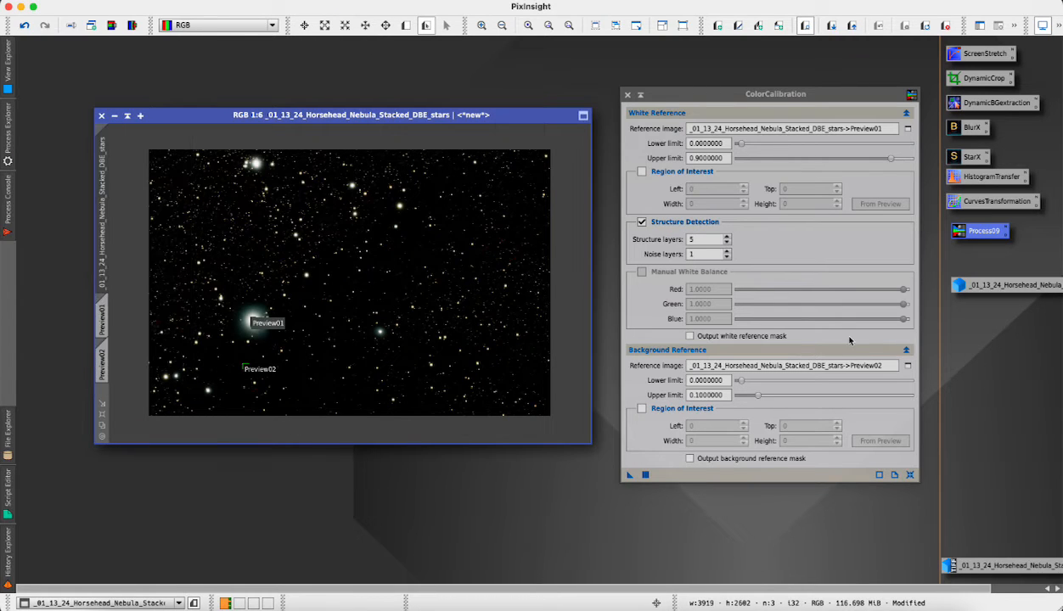
Step: Close ColorCalibration and delete both previews from the stars image
click(627, 94)
click(945, 25)
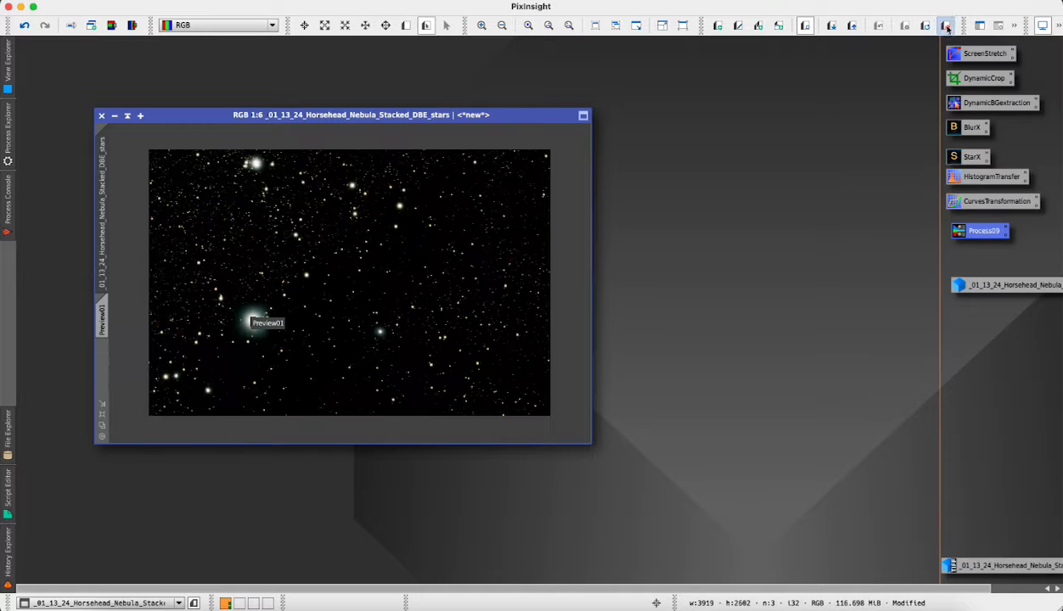
click(304, 25)
click(103, 320)
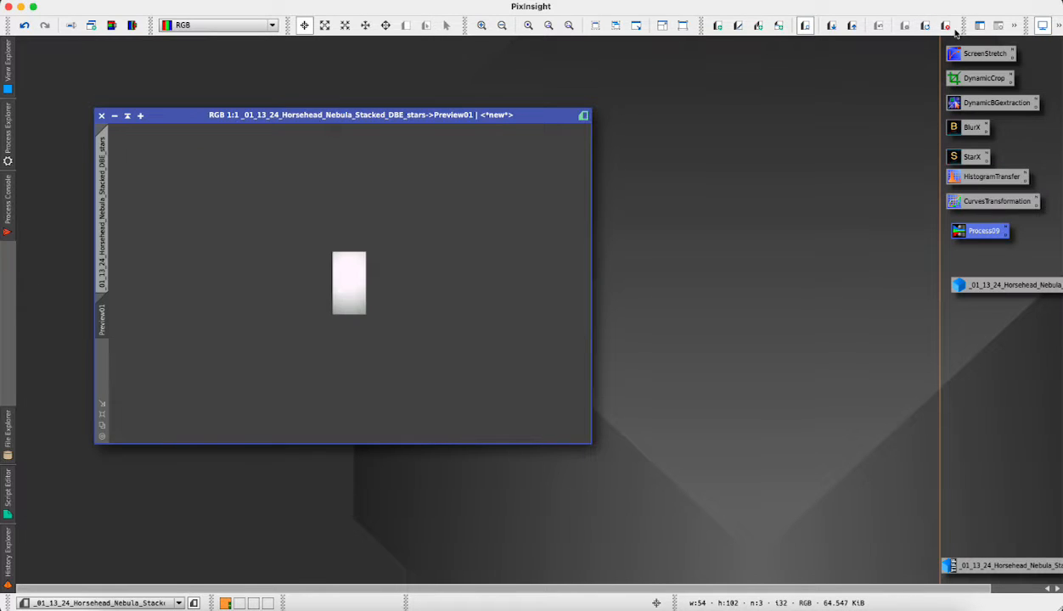
click(926, 26)
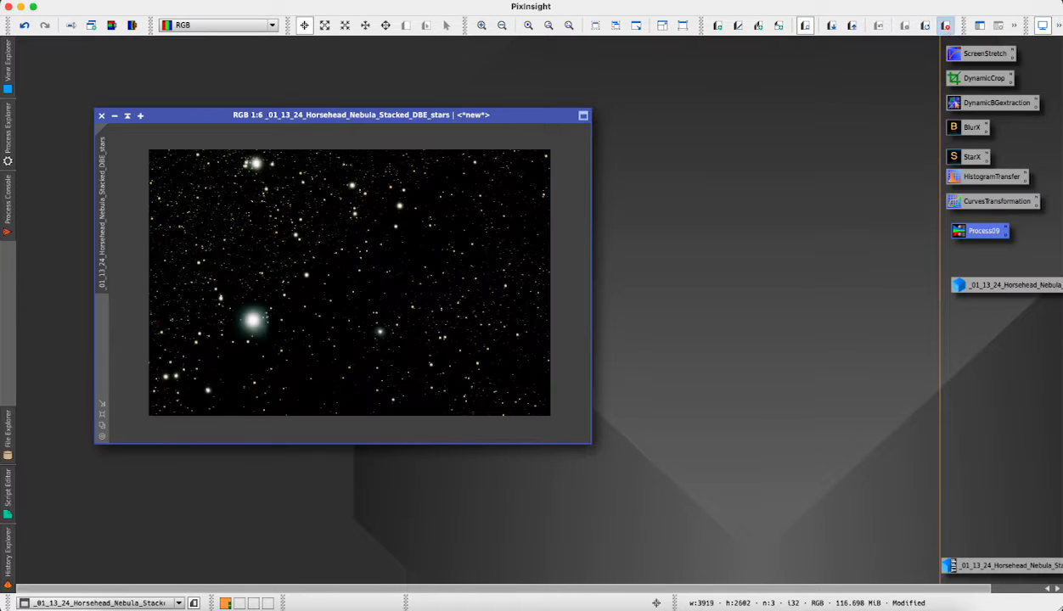
Step: Try an S-shaped red-channel curve in CurvesTransformation, lowering the shadows and raising the highlights, with a real-time preview of the stars image
double_click(987, 204)
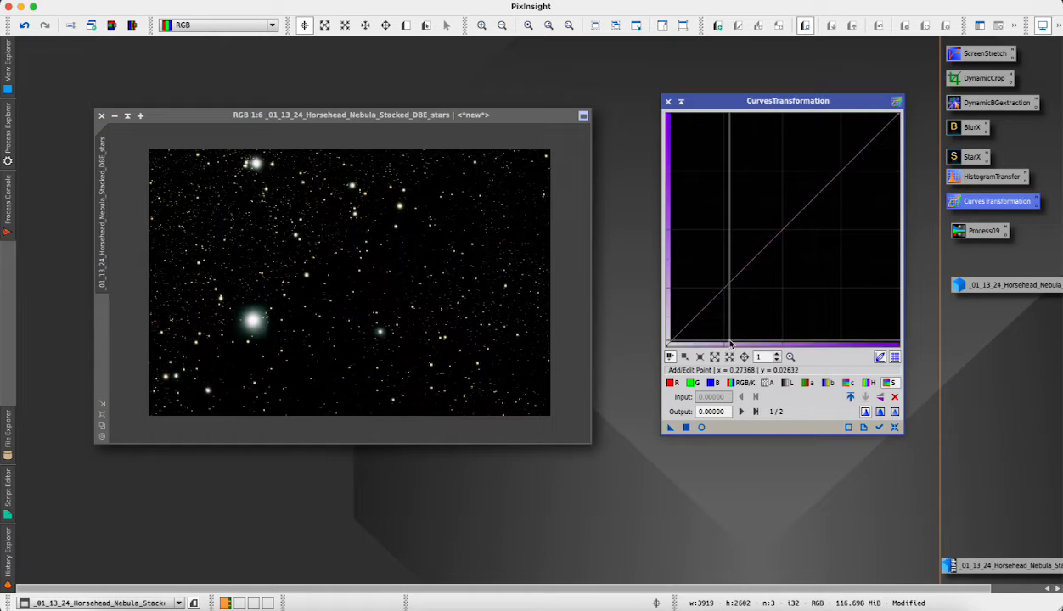
click(716, 302)
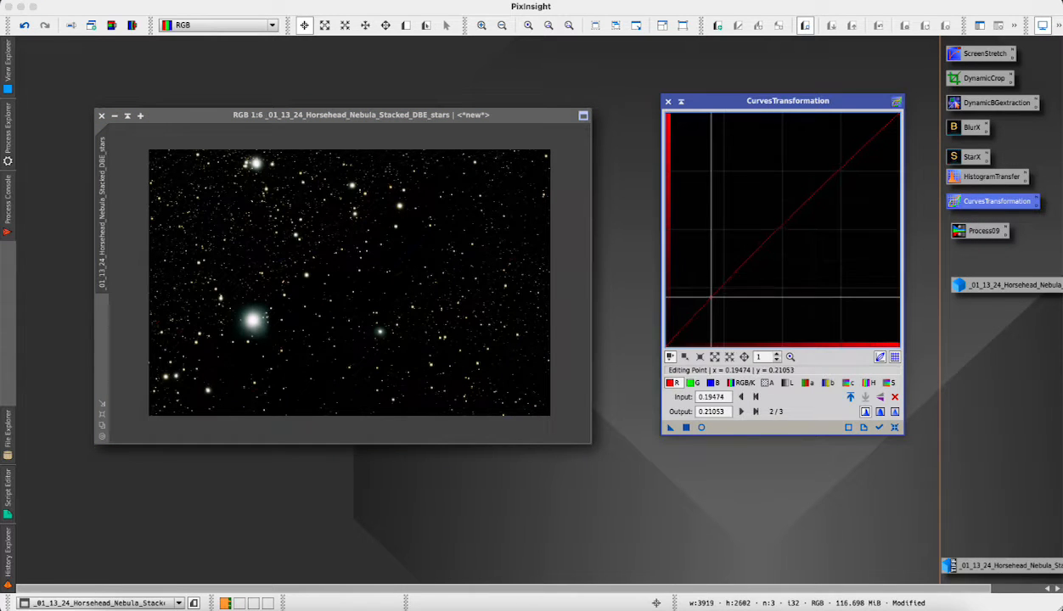
drag(717, 301, 716, 307)
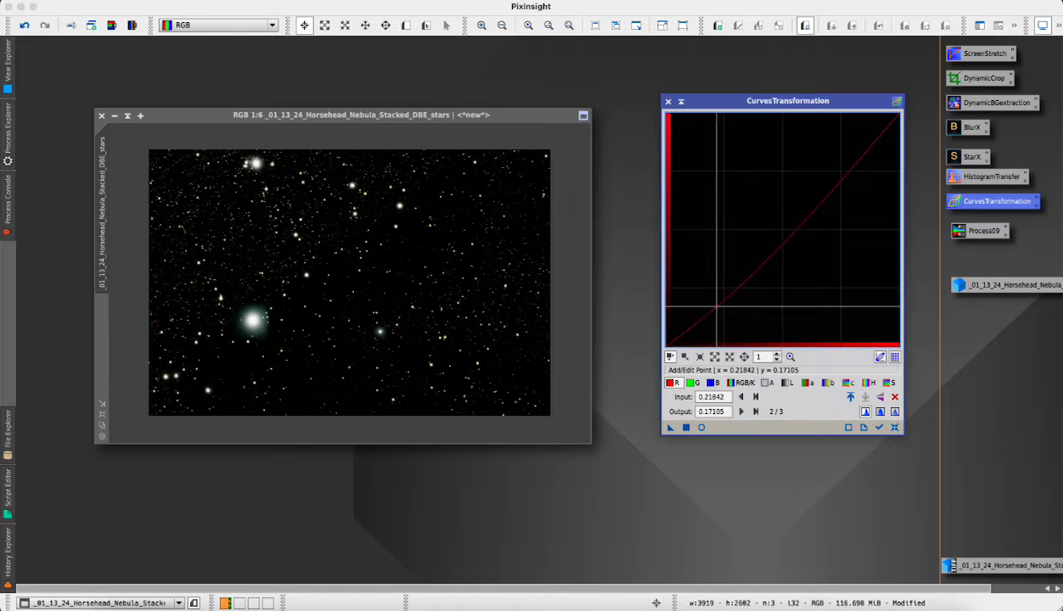
drag(806, 215, 803, 210)
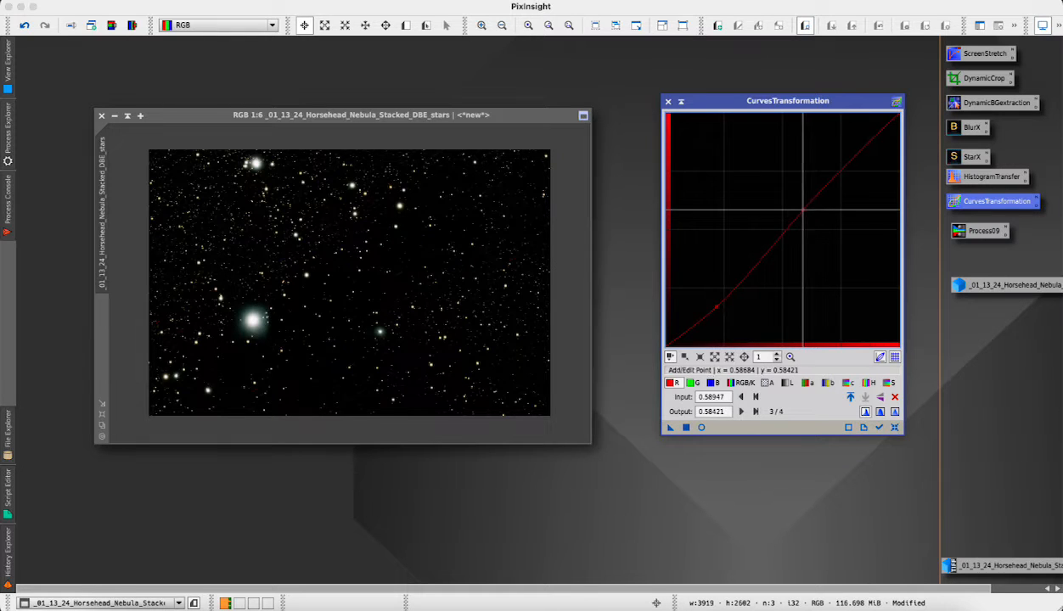
click(701, 427)
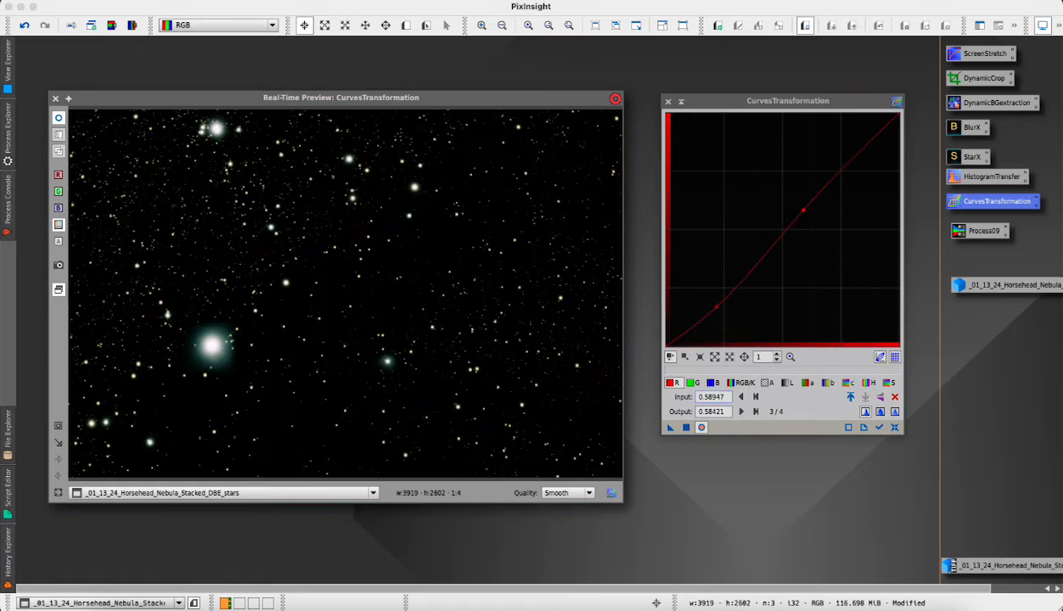
drag(801, 210, 807, 191)
Step: Try adjusting the blue-channel curve, then reset the curves and close CurvesTransformation with its real-time preview
click(714, 383)
drag(700, 315, 703, 309)
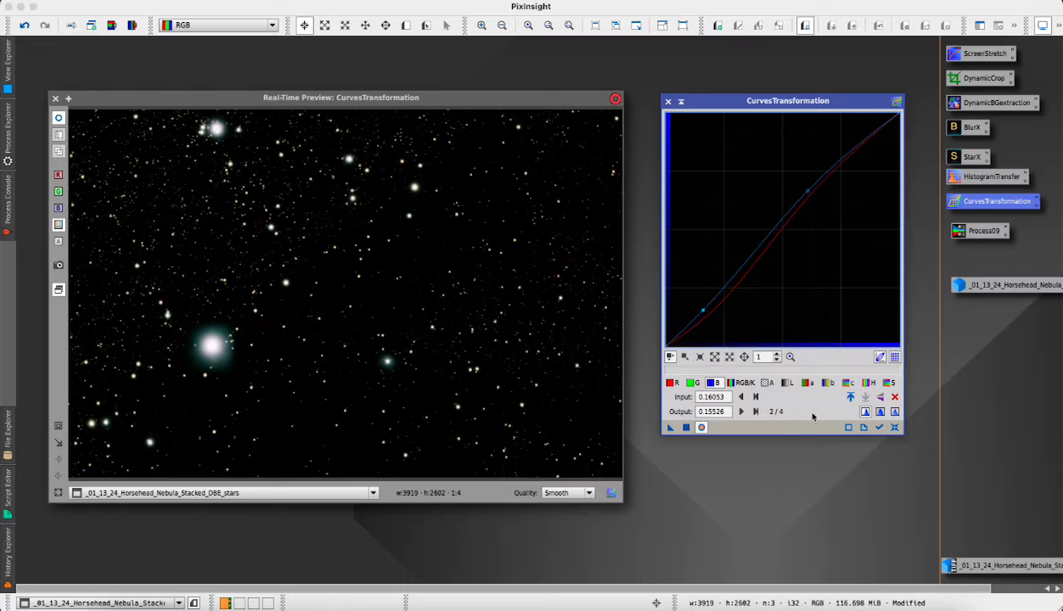
click(894, 428)
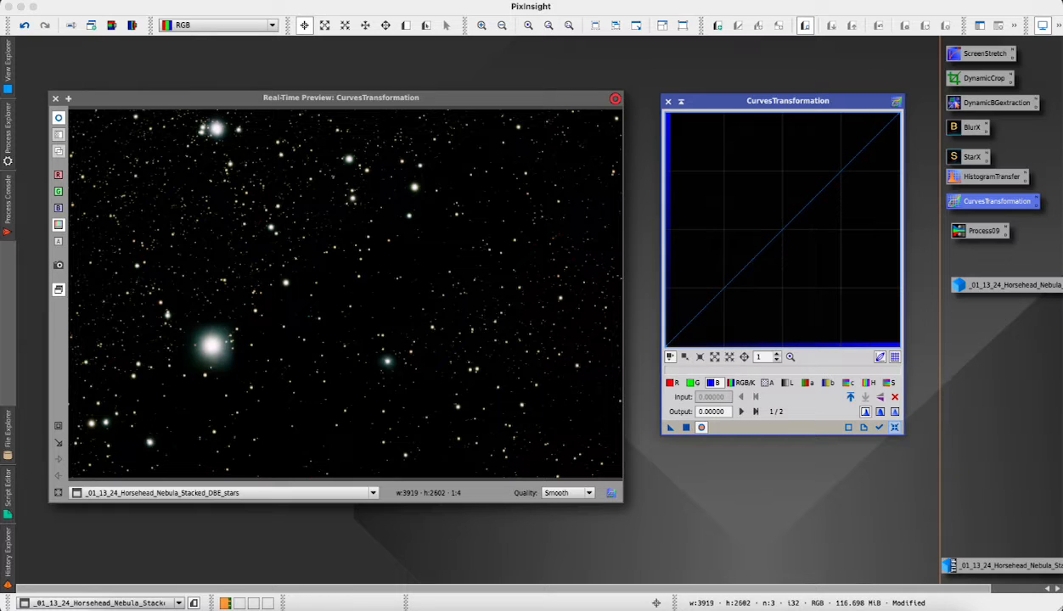
click(667, 101)
click(55, 98)
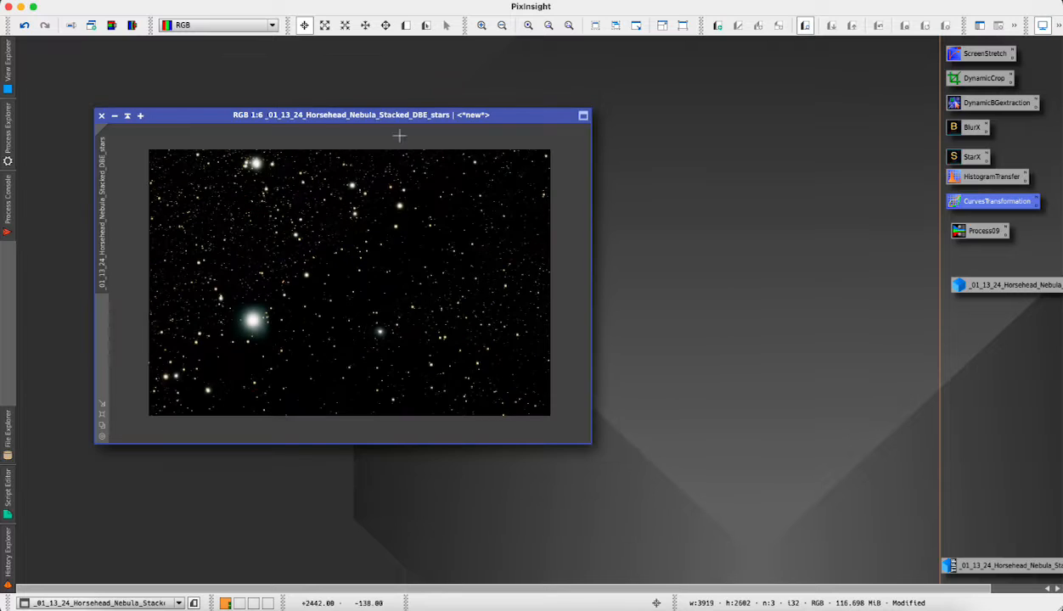
Step: Save the stars image as the 16-bit TIFF "_01_13_24_Horsehead_Nebula_Stacked_DBE_stars Layer" in the Horsehead Tutorial folder and minimize its window
drag(412, 115, 468, 119)
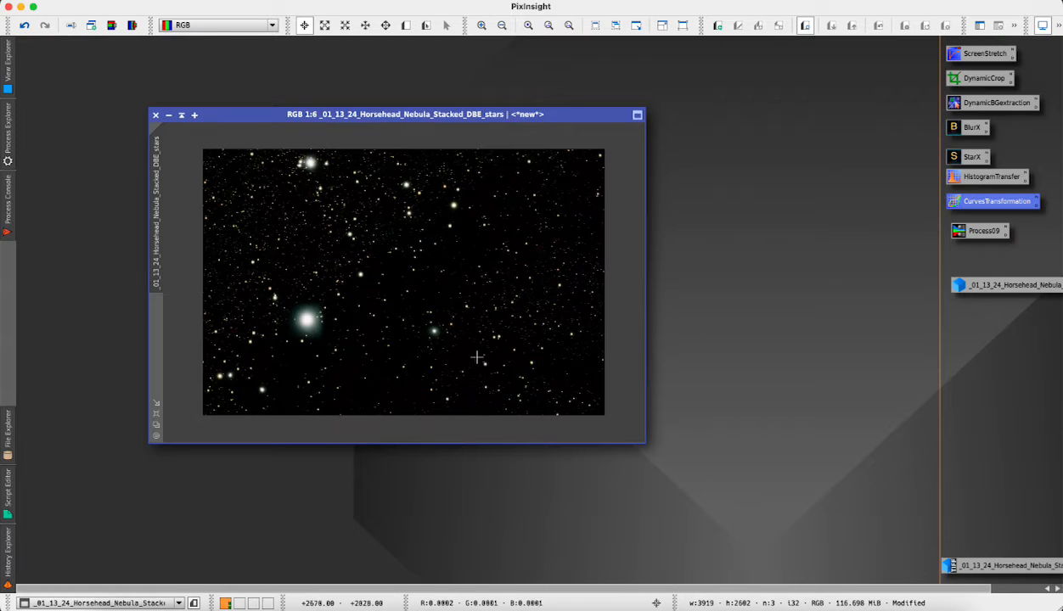
click(93, 0)
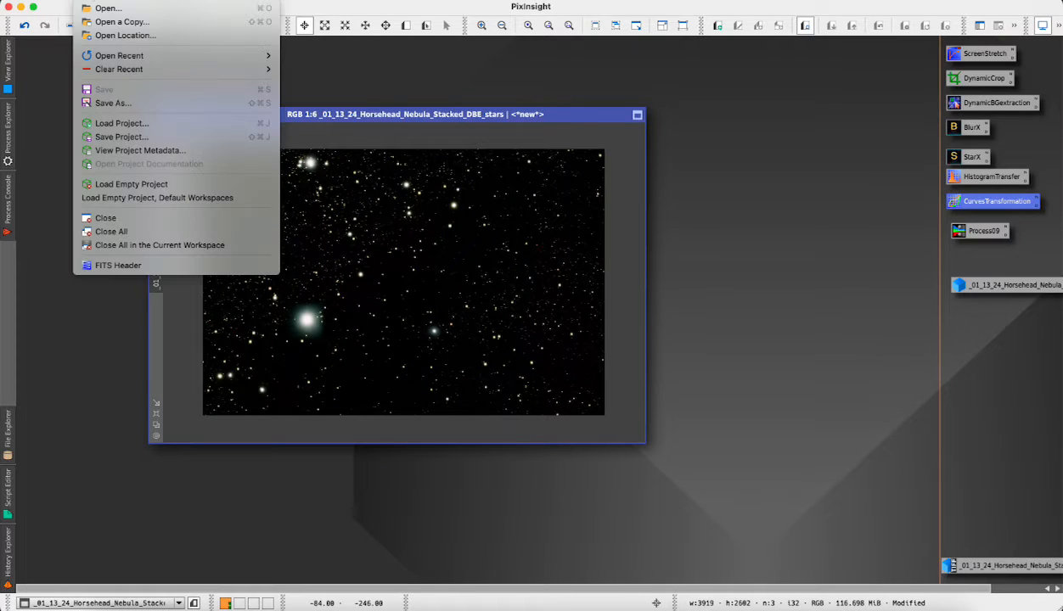
click(107, 104)
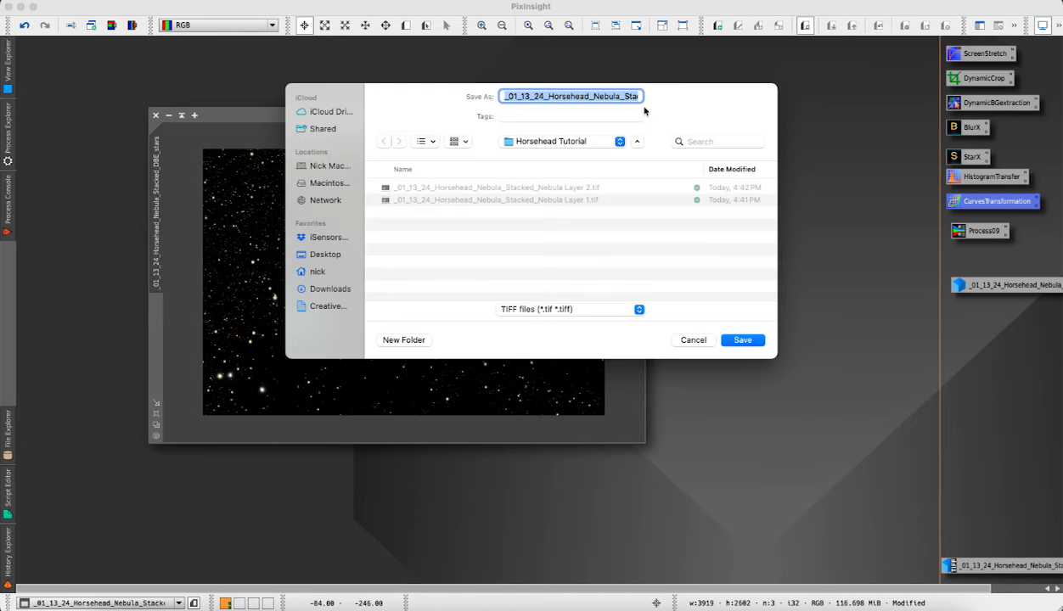
key(Right)
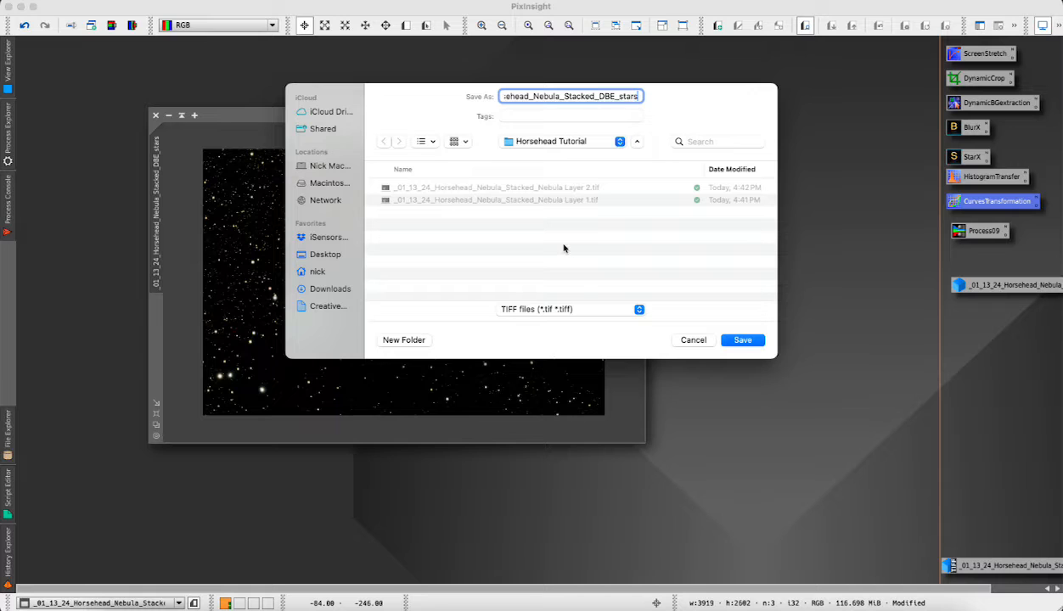
text(Layer)
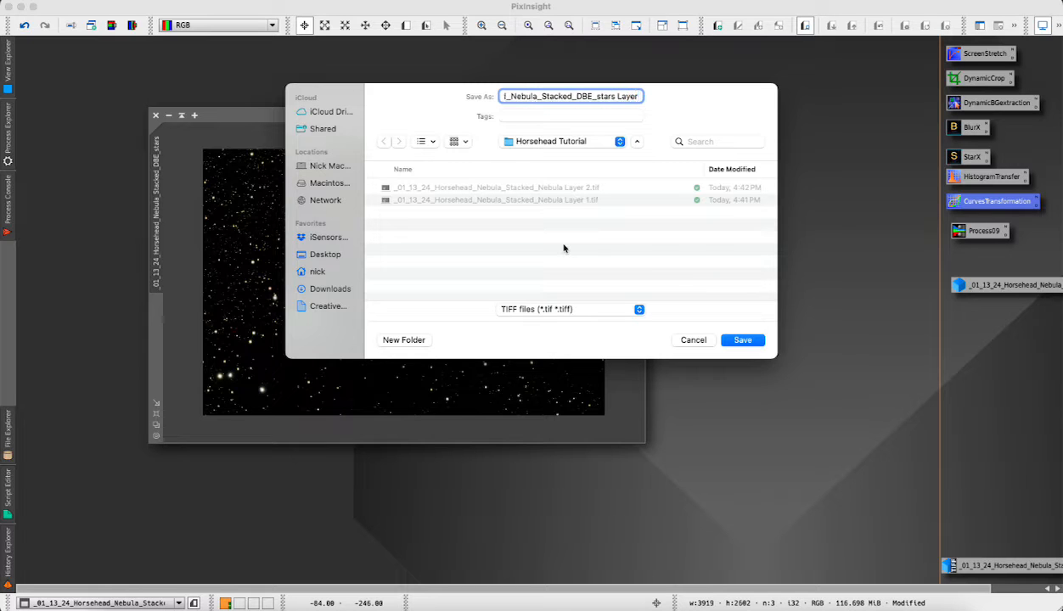
click(741, 340)
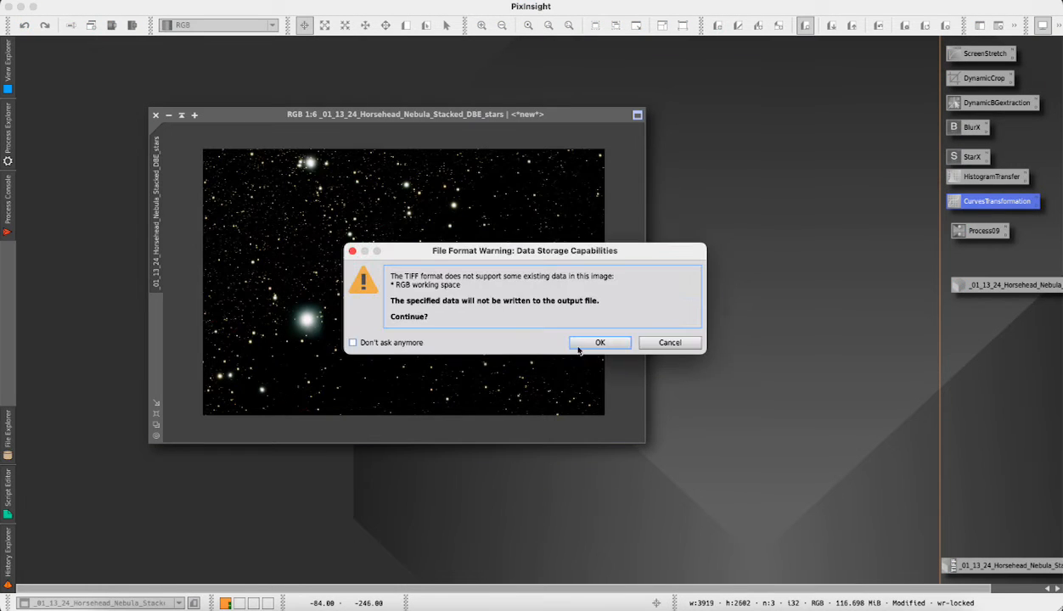
click(610, 342)
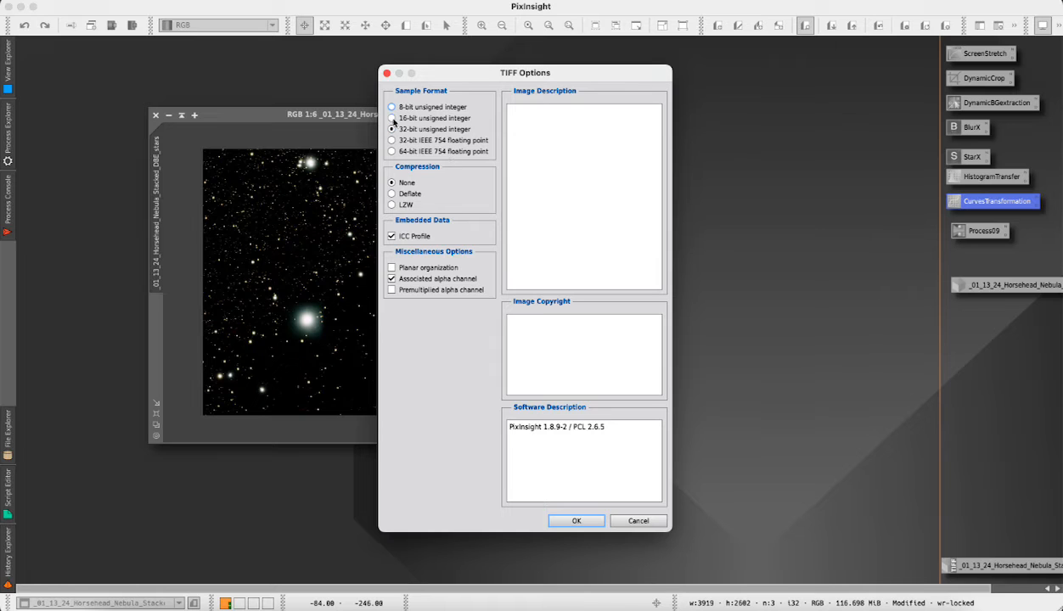
click(567, 520)
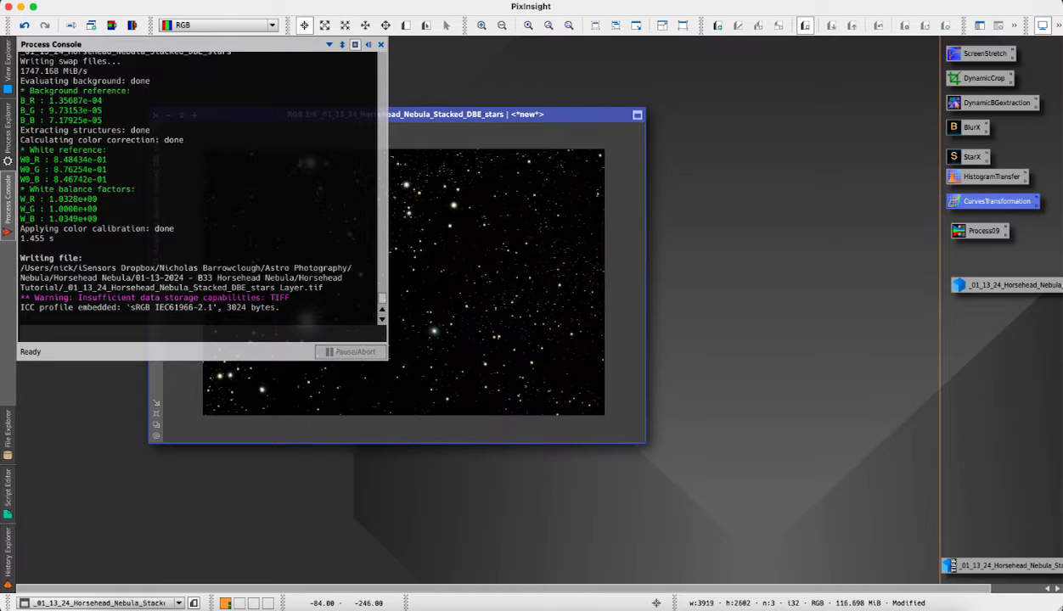
click(368, 44)
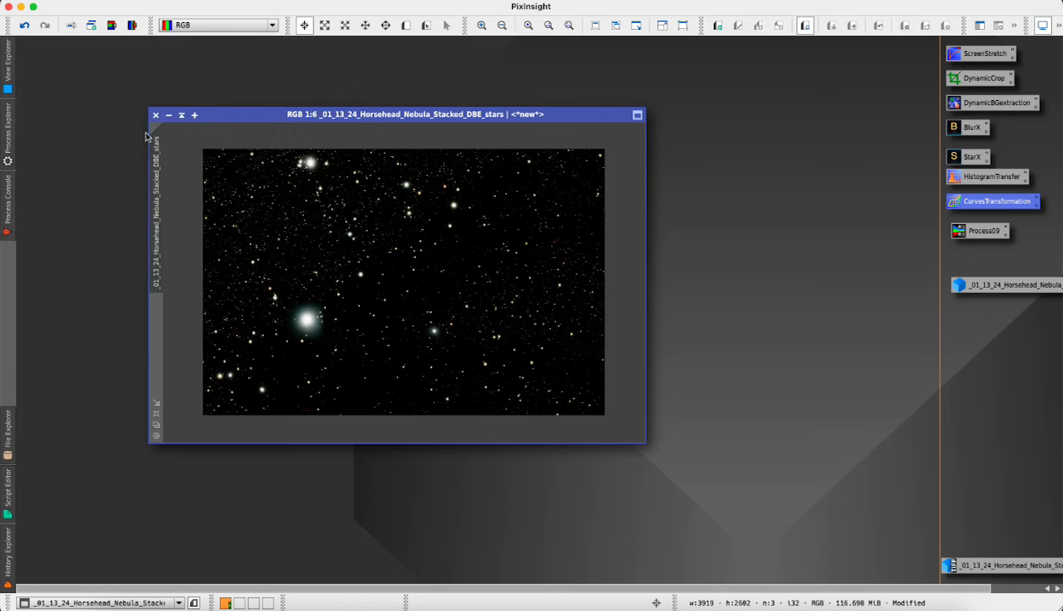
click(168, 114)
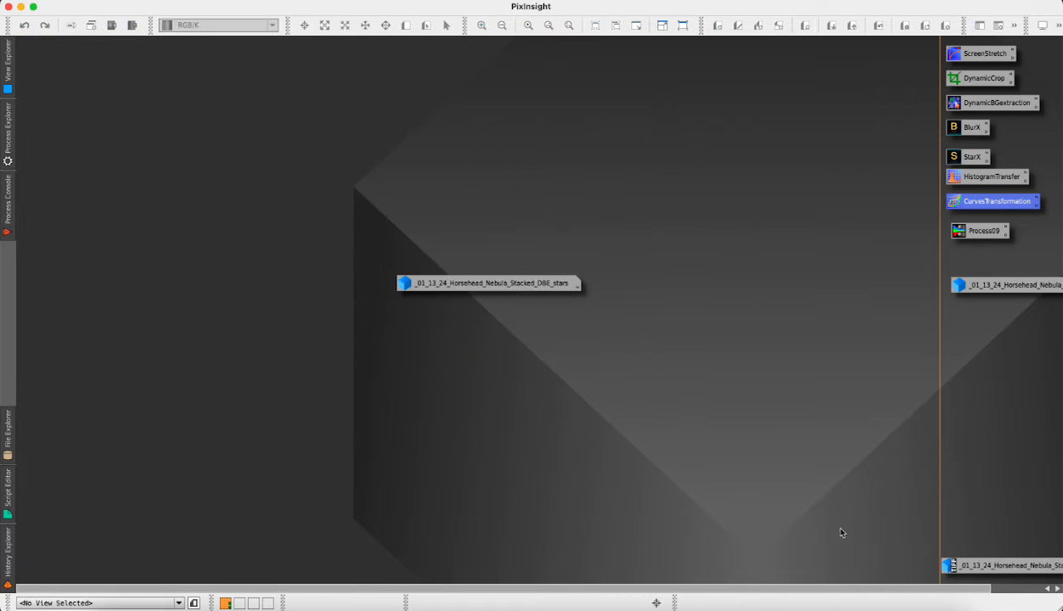
Step: Switch to Adobe Photoshop and start the Load Files into Stack script
click(809, 605)
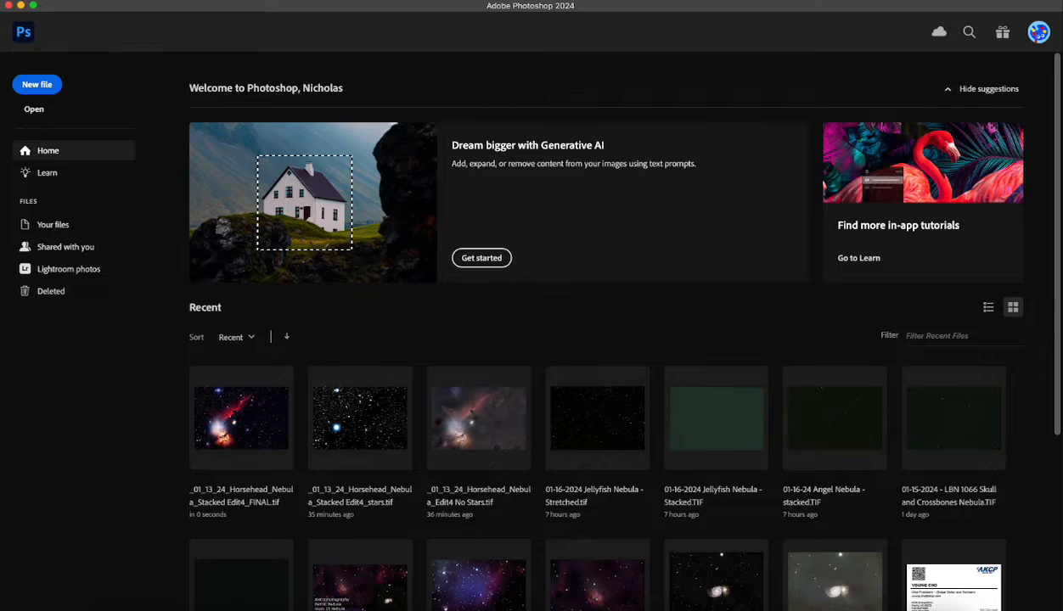
click(119, 0)
mouse_move(141, 1)
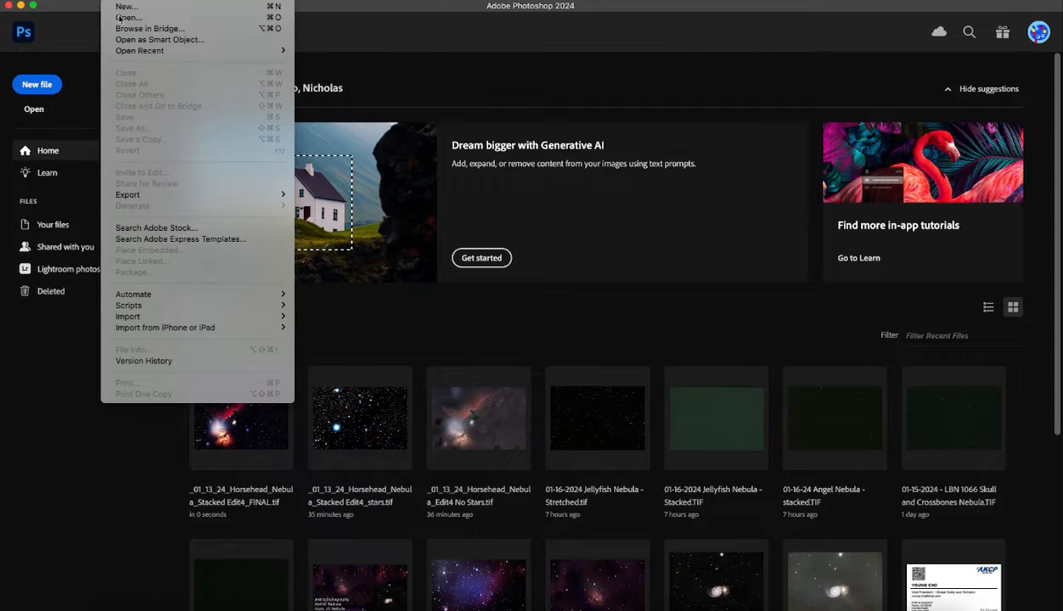
mouse_move(219, 306)
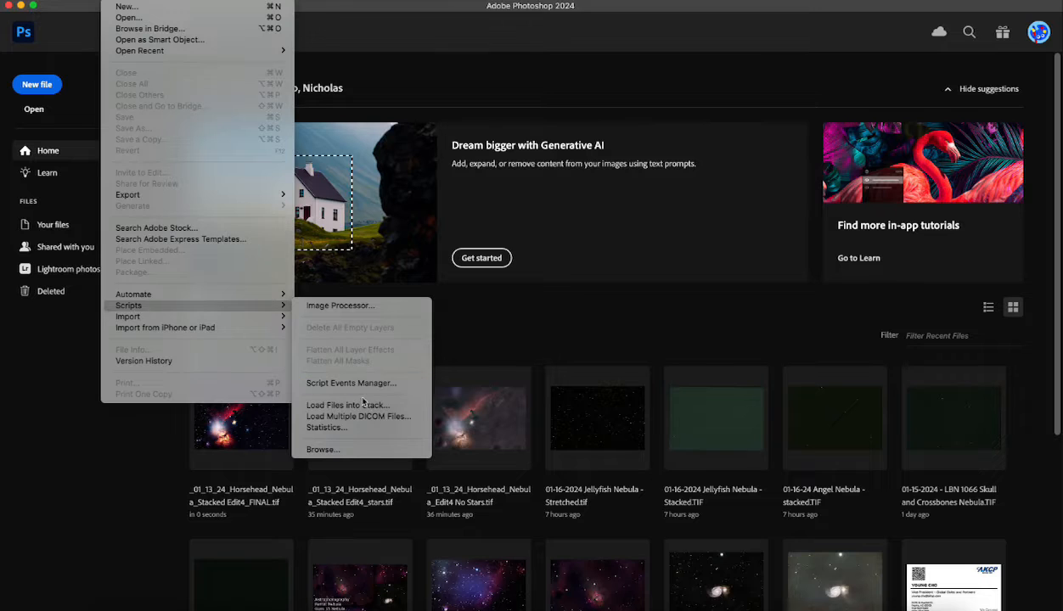
click(359, 406)
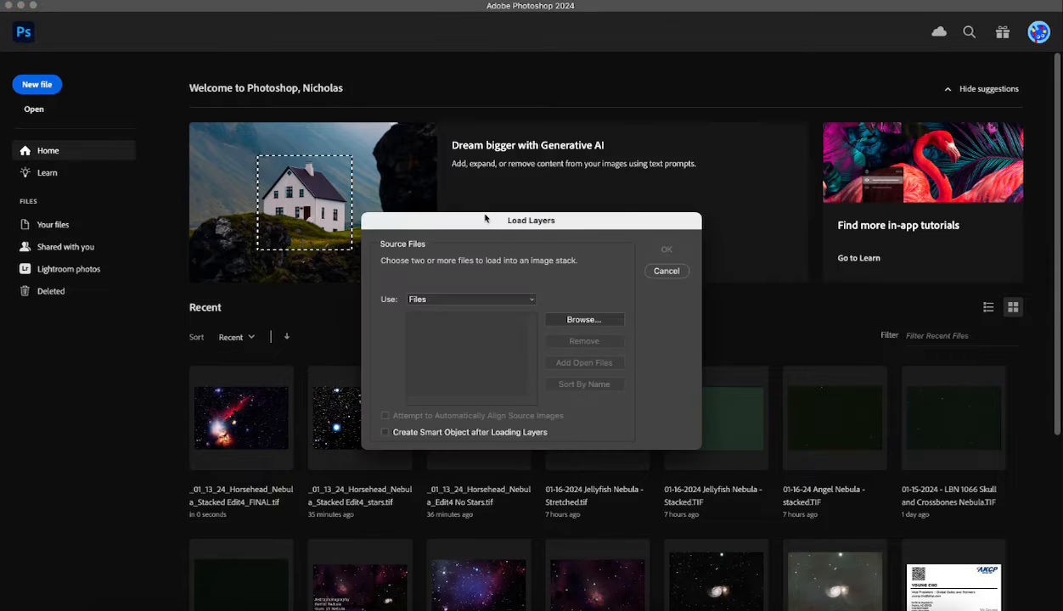
Step: Load the stars Layer, Nebula Layer 2 and Nebula Layer 1 TIFFs from the Horsehead Tutorial folder as layers of one document
click(583, 319)
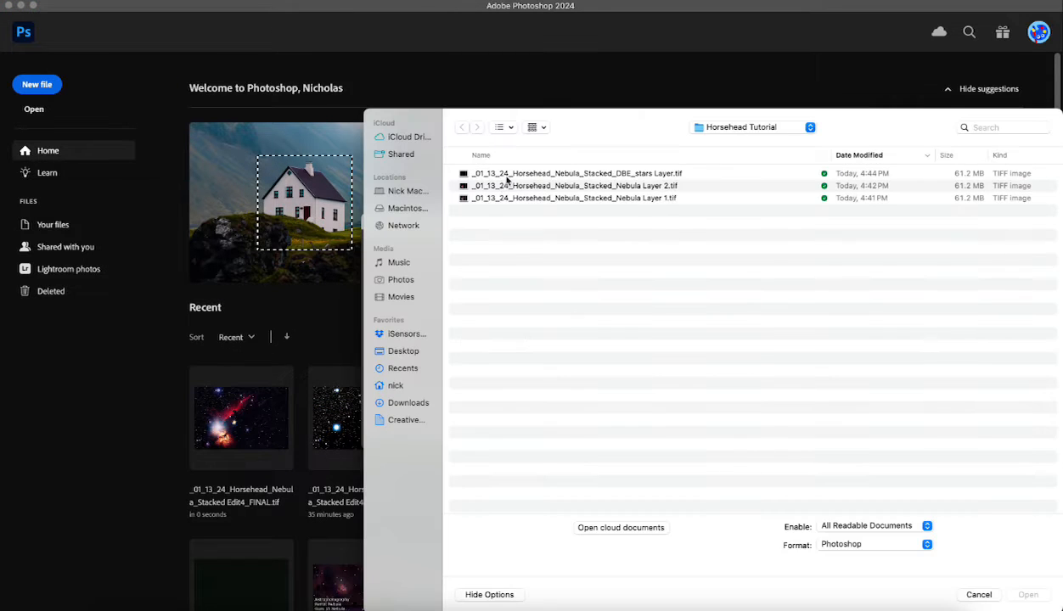
click(507, 175)
shift+click(505, 198)
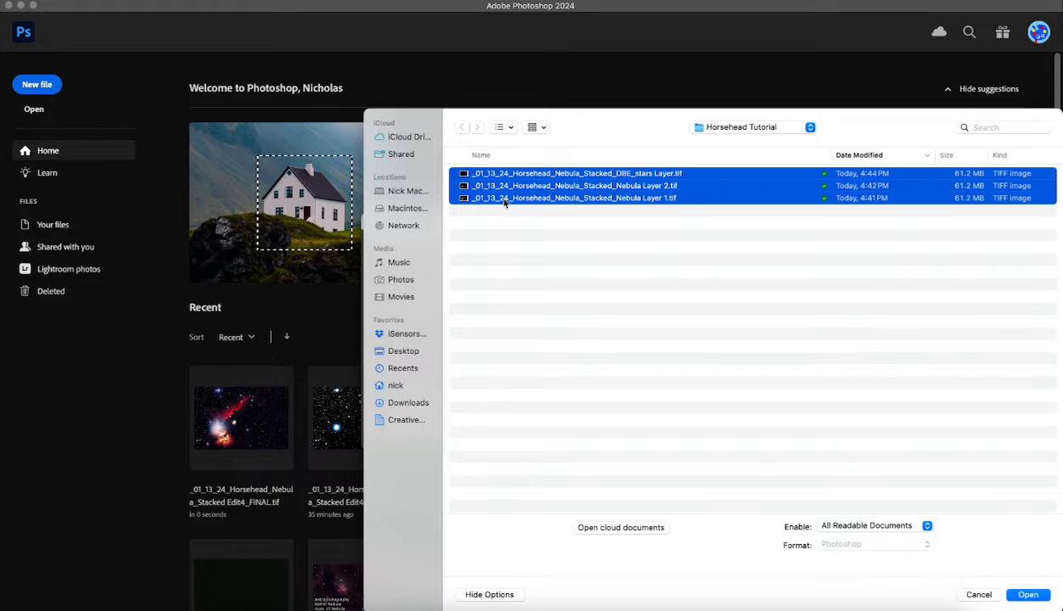
click(1026, 594)
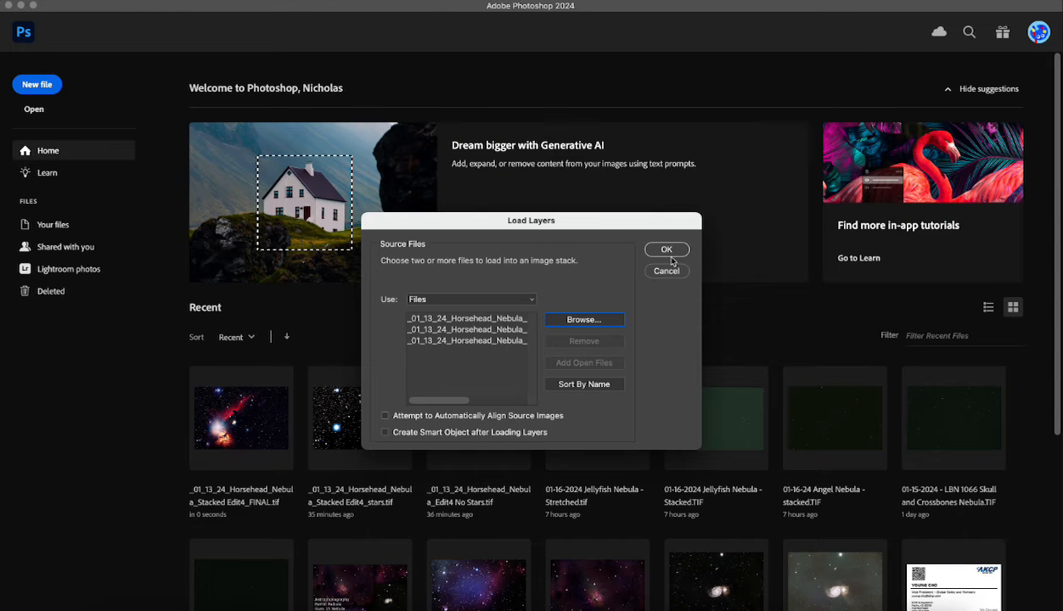
click(670, 252)
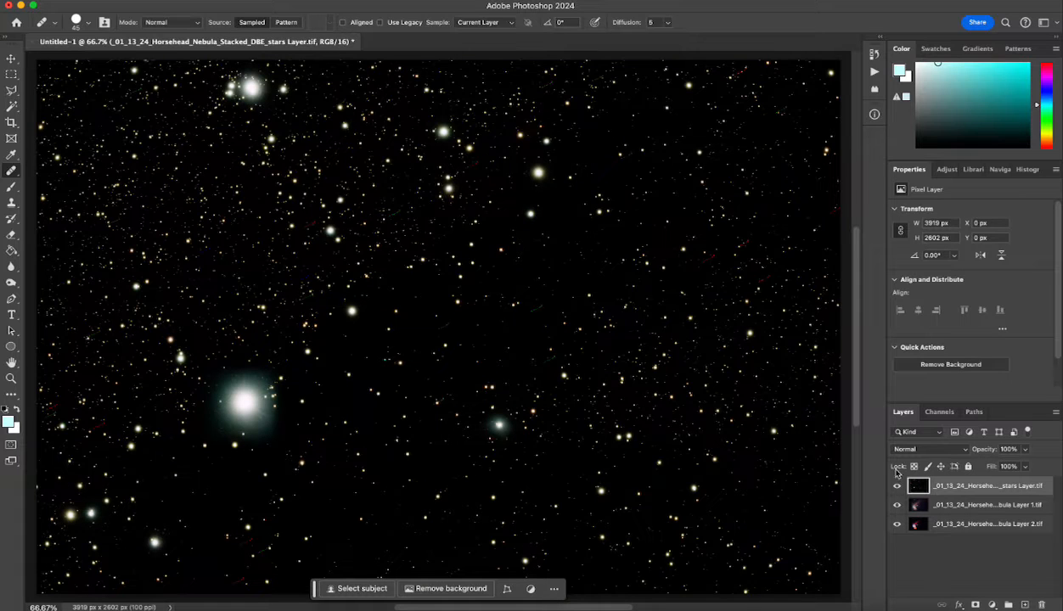
Step: Inspect the loaded images by temporarily hiding the stars layer and Nebula Layer 1, and show both again
click(896, 486)
click(898, 506)
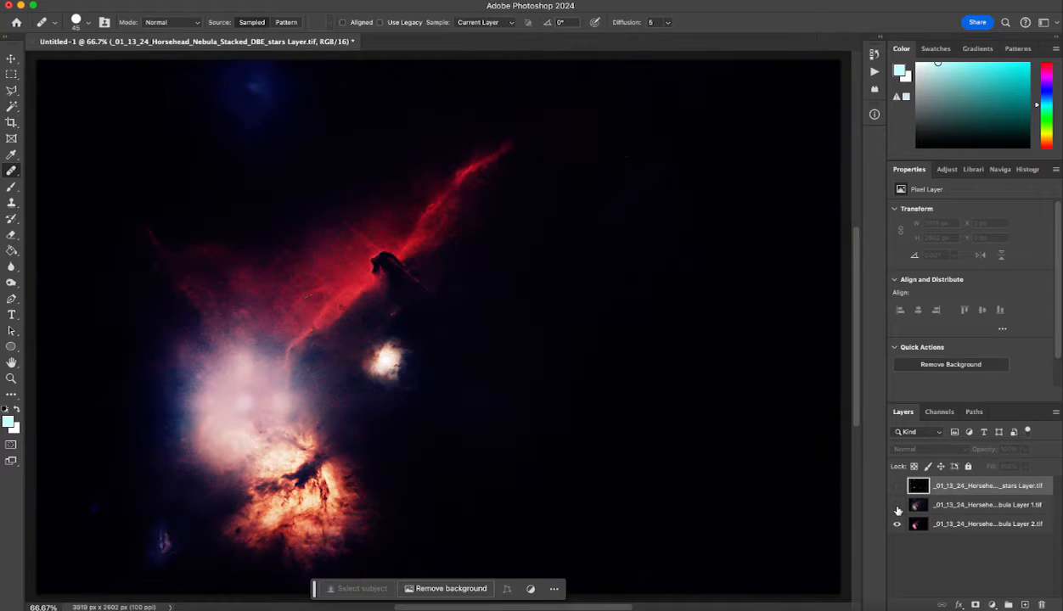
click(898, 505)
click(896, 486)
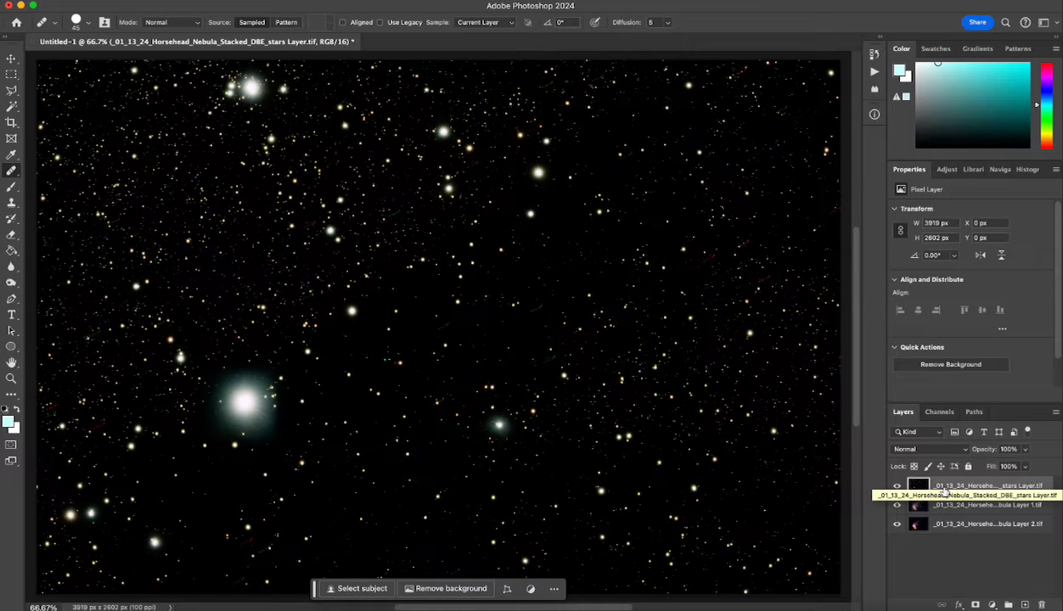
Step: Create a layer group named "Stars" and move the stars layer into it
click(944, 491)
click(1008, 605)
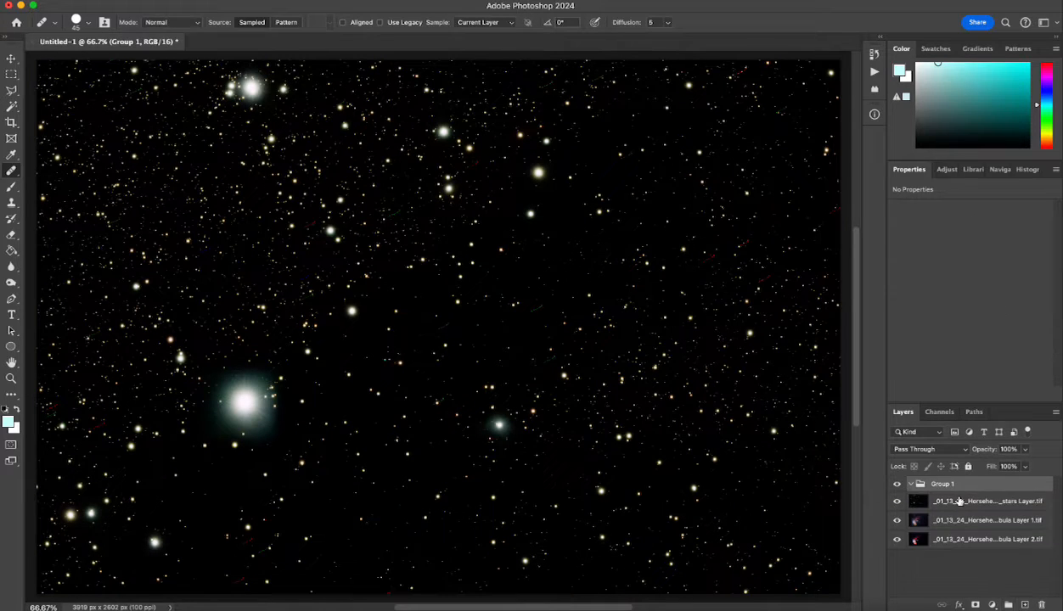
text(Stars)
key(Return)
click(937, 502)
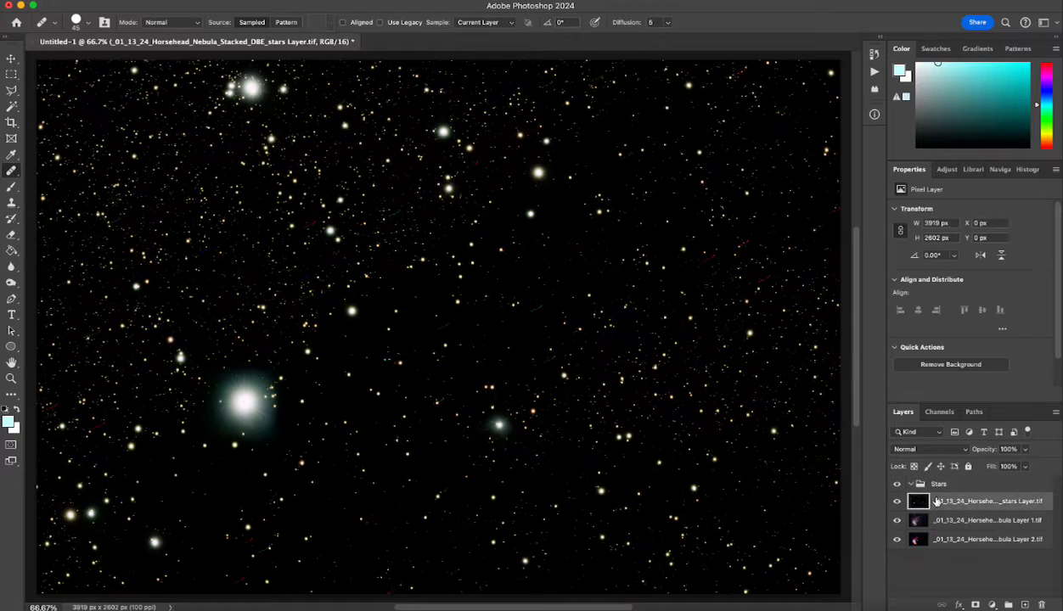
mouse_move(926, 502)
mouse_down()
mouse_move(937, 488)
mouse_move(959, 503)
mouse_move(895, 482)
mouse_move(934, 486)
mouse_up()
Step: Create a layer group named "Nebula 1" below the Stars group, move Nebula Layer 1 into it and collapse it
click(928, 503)
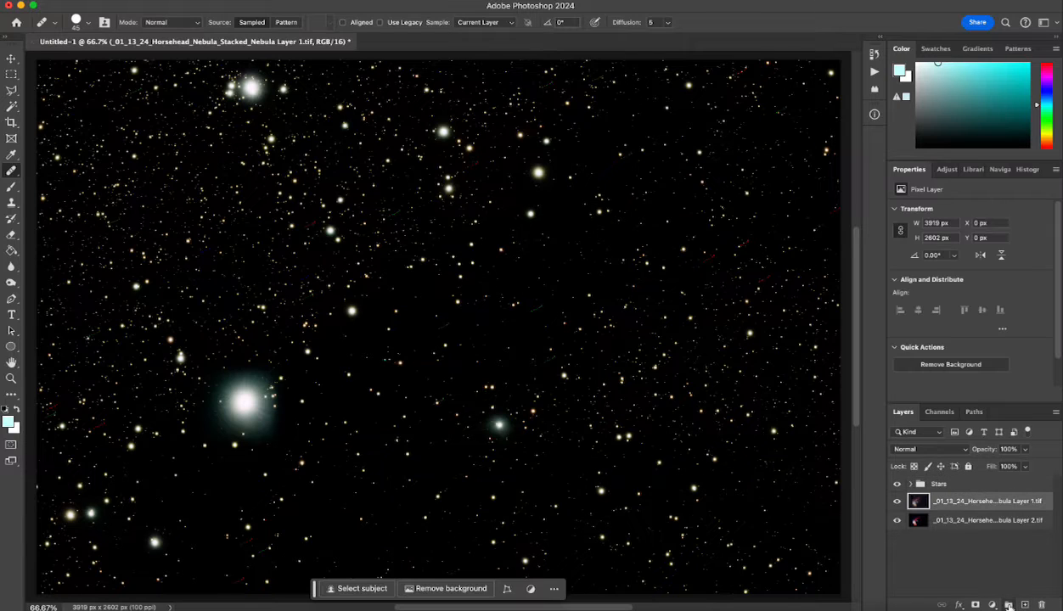
key(ctrl+g)
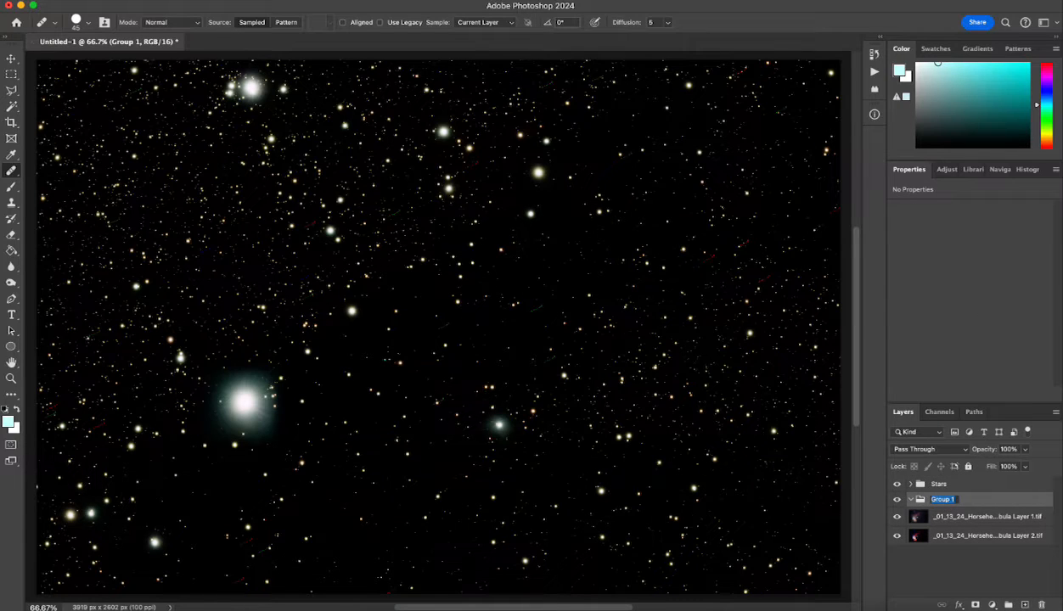
key(BackSpace)
key(Return)
click(940, 515)
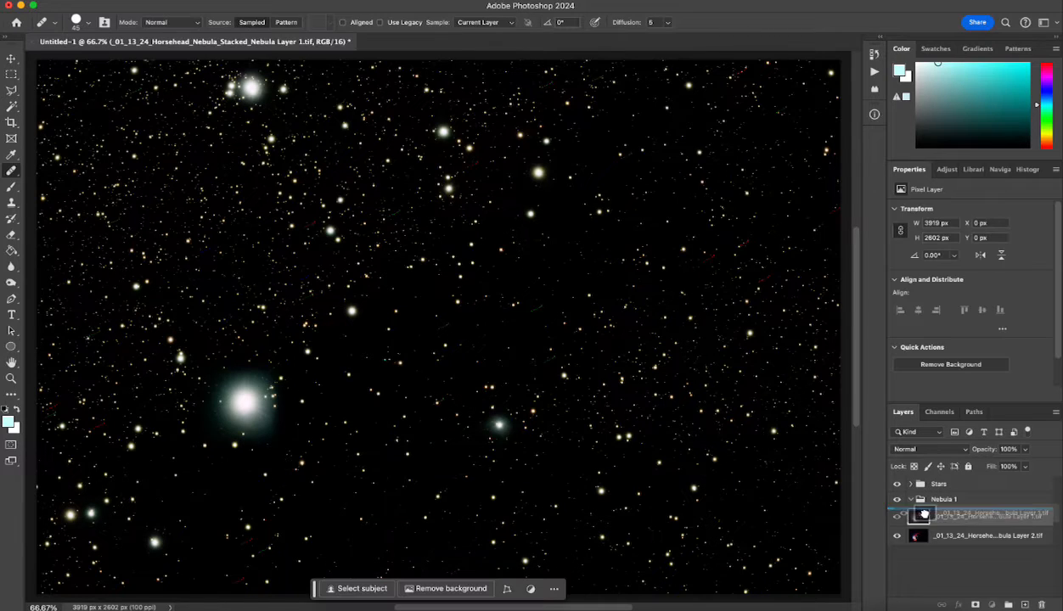
drag(923, 524, 940, 504)
click(912, 500)
Step: Create a layer group named "Nebula 2", move Nebula Layer 2 into it and collapse the group
click(937, 519)
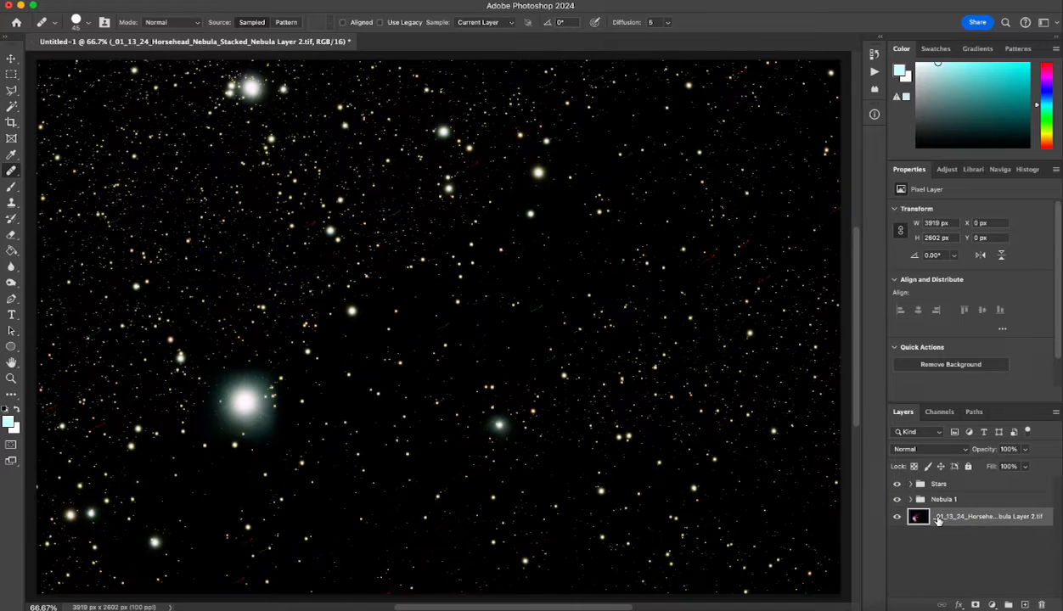
click(1009, 605)
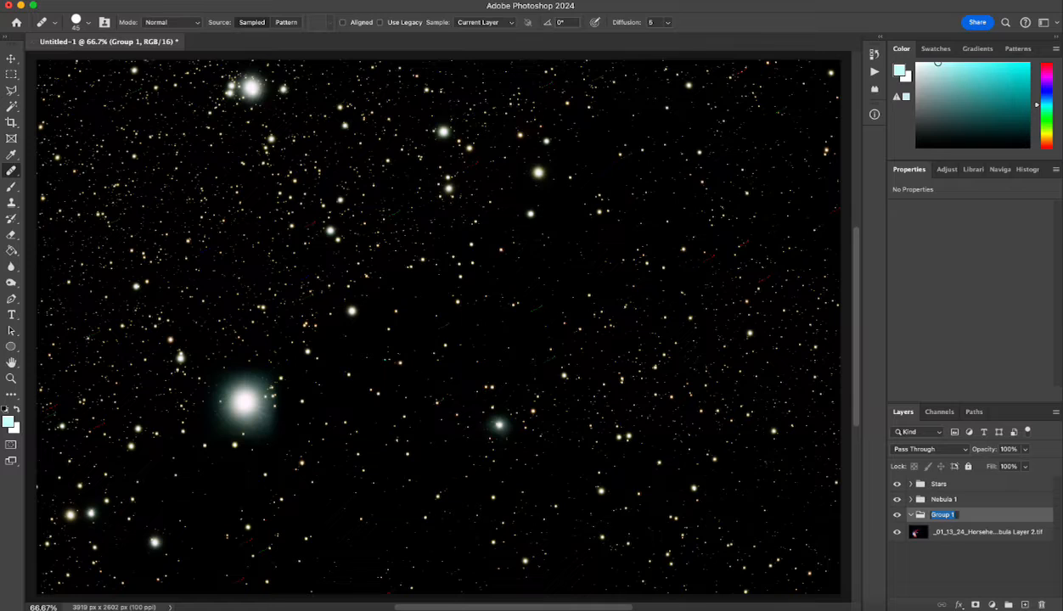
text(Nebula 2)
key(Return)
click(946, 533)
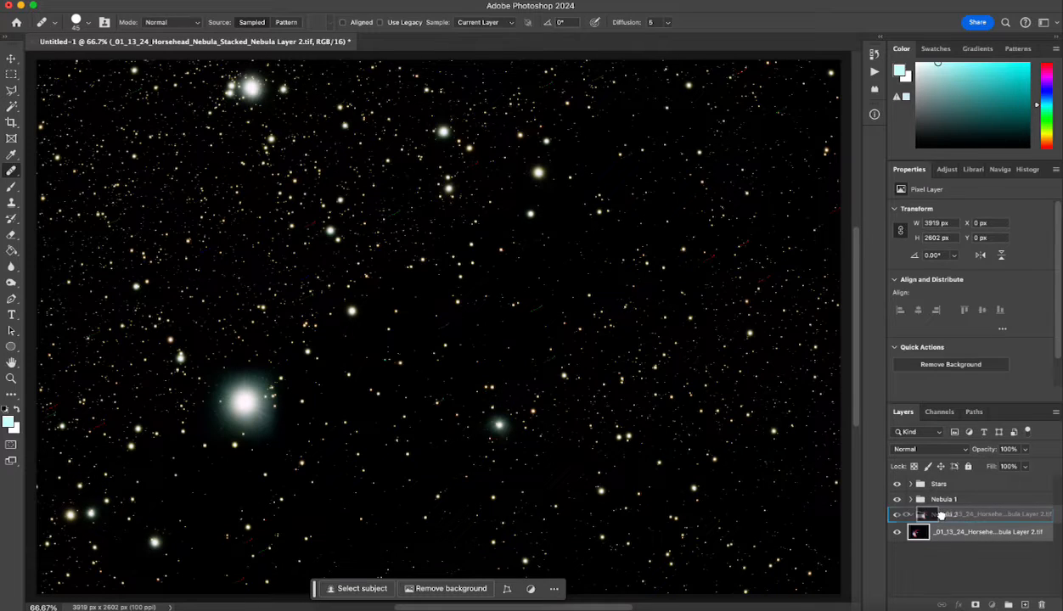
click(912, 516)
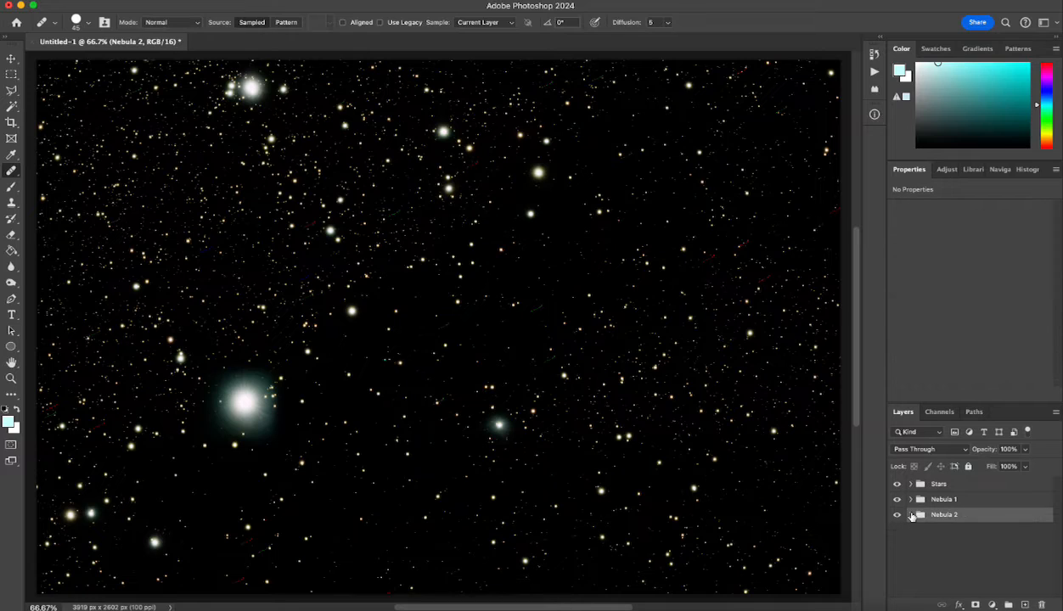
Step: Hide the Stars and Nebula 1 groups, and add Curves, Levels and Hue/Saturation adjustment layers inside the Nebula 2 group
click(896, 485)
click(897, 500)
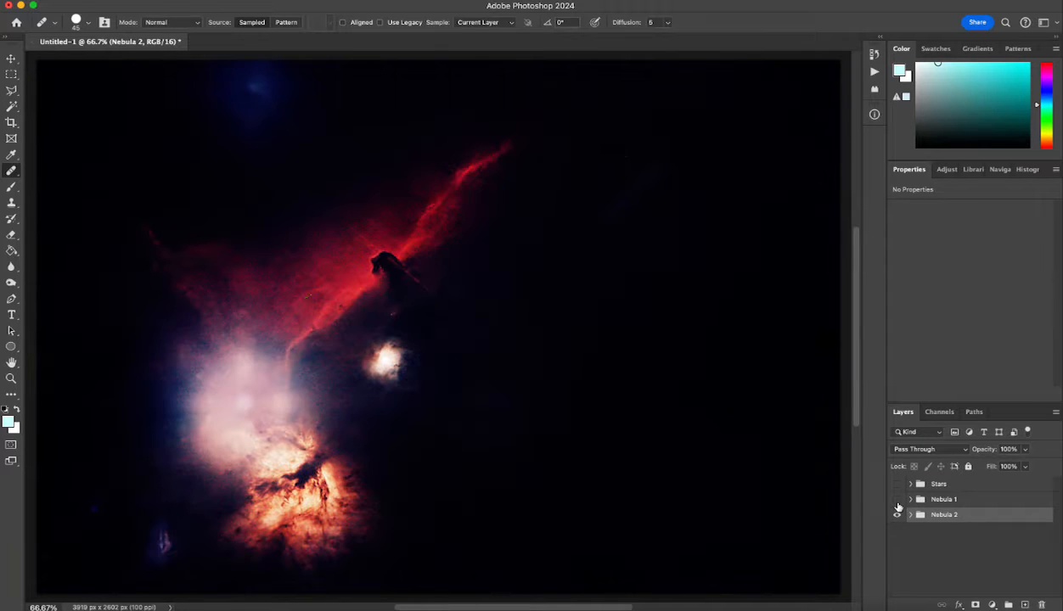
click(912, 516)
click(931, 528)
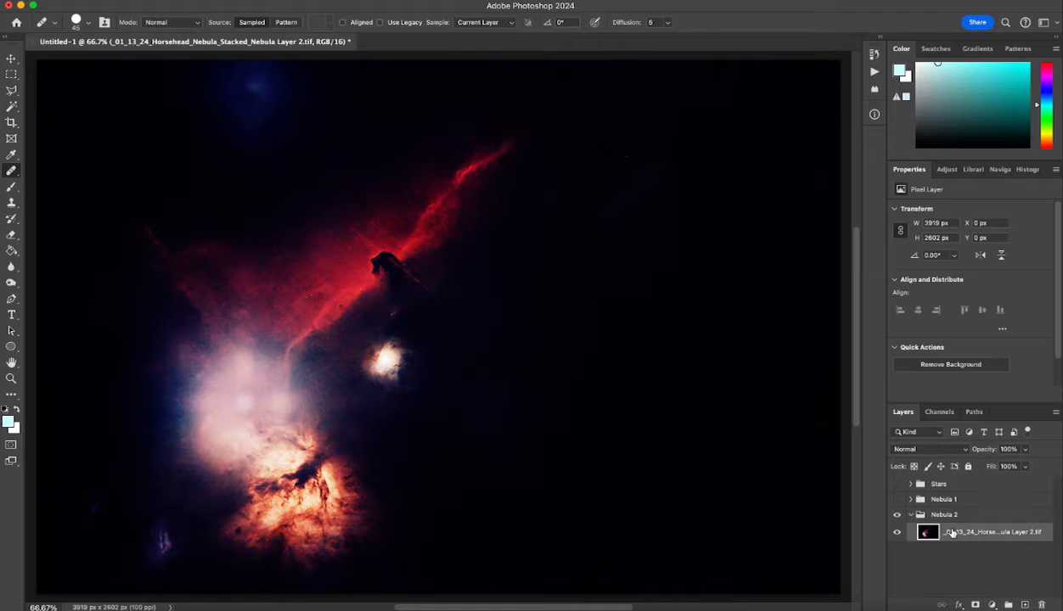
click(945, 169)
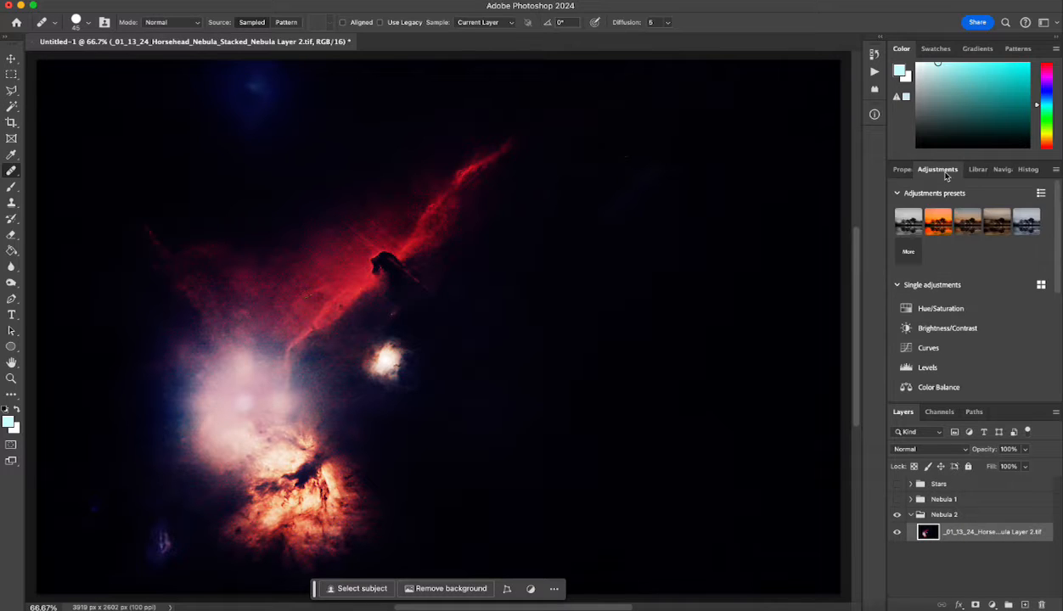
click(928, 349)
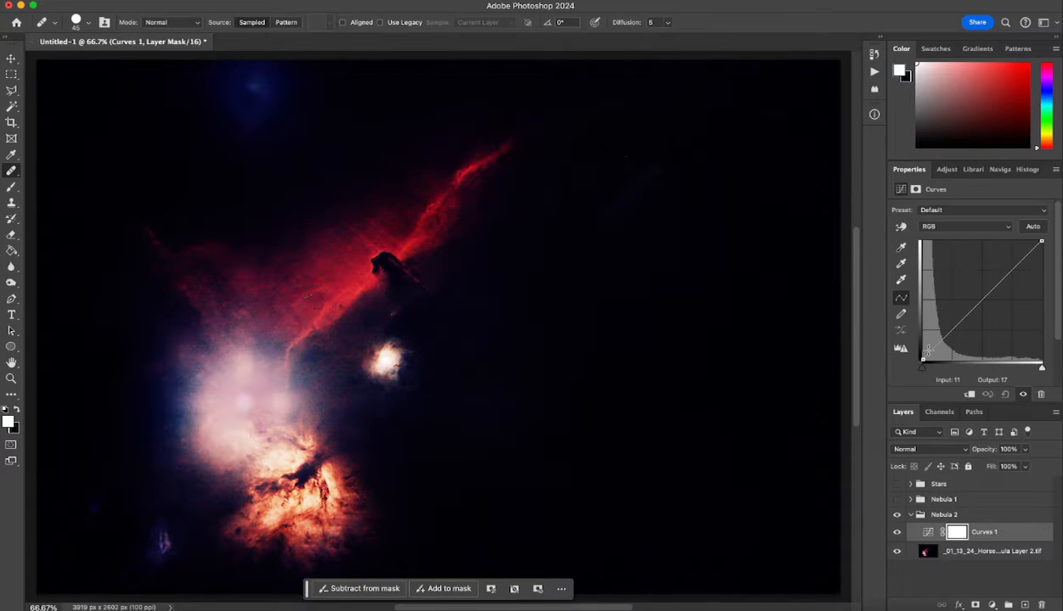
click(941, 170)
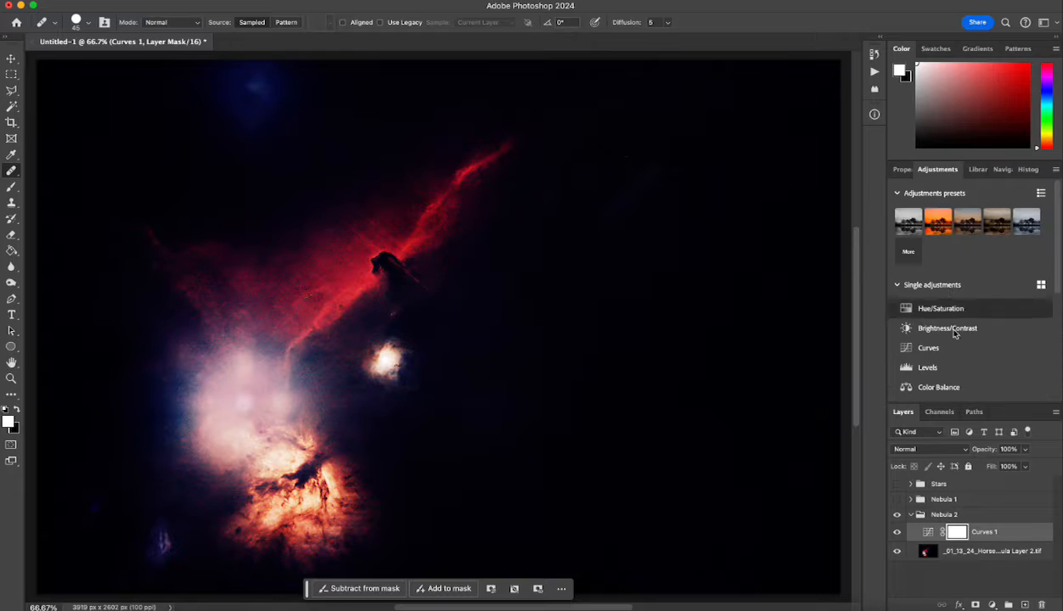
click(929, 368)
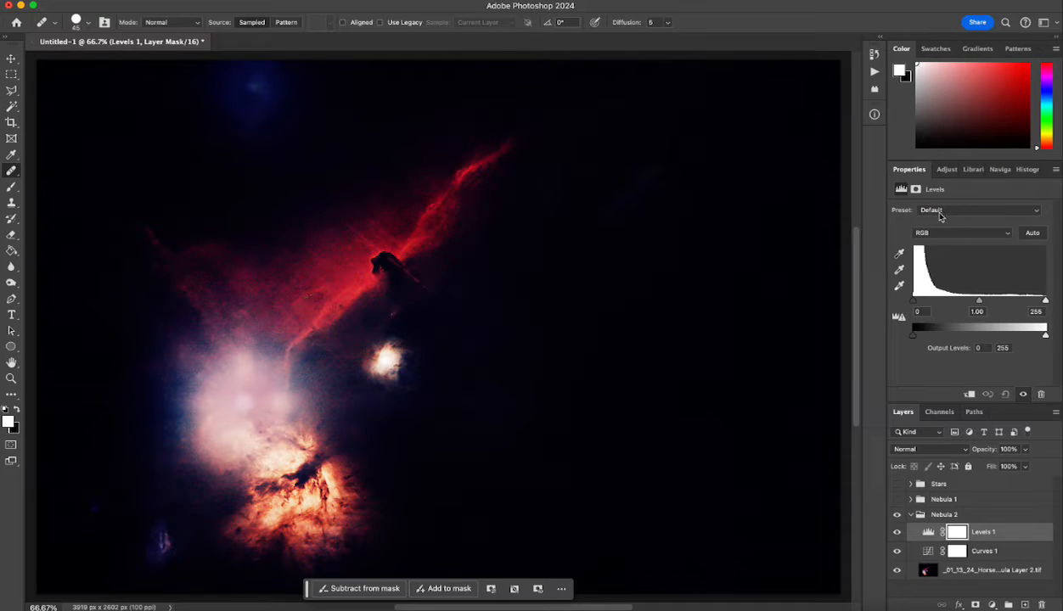
click(944, 170)
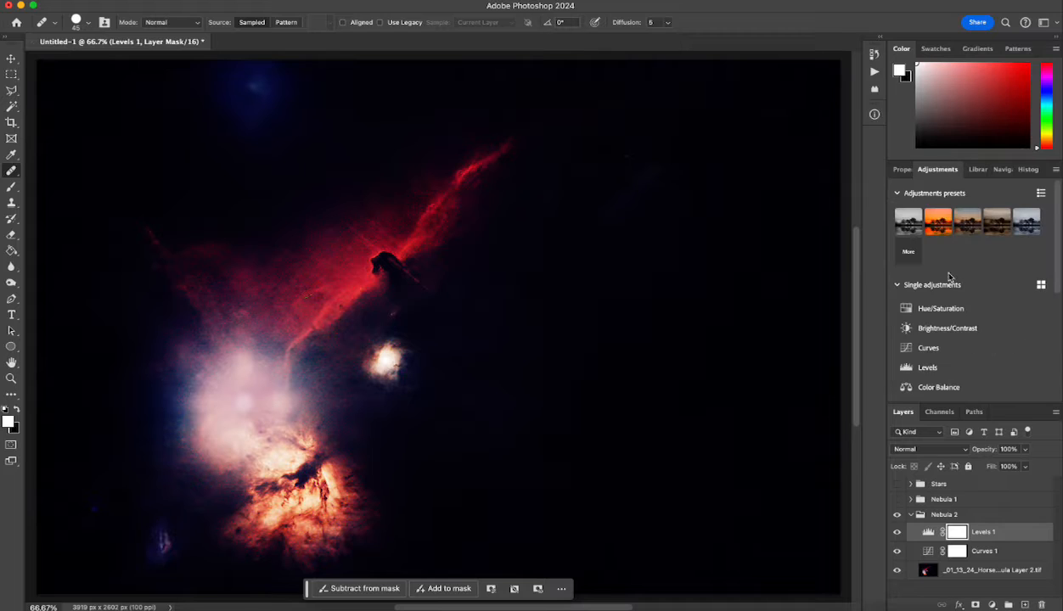
click(941, 308)
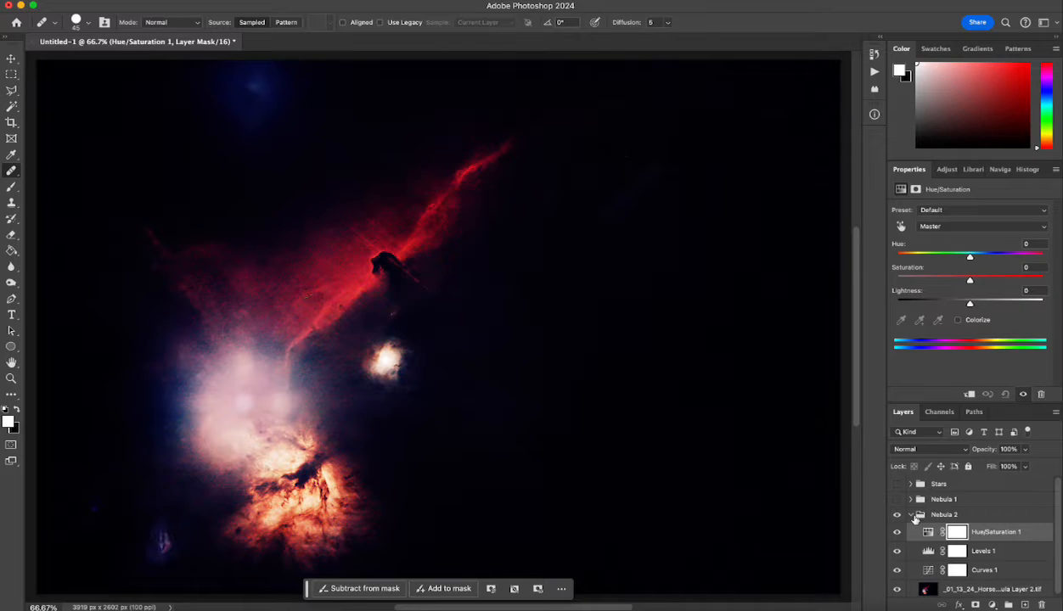
click(913, 517)
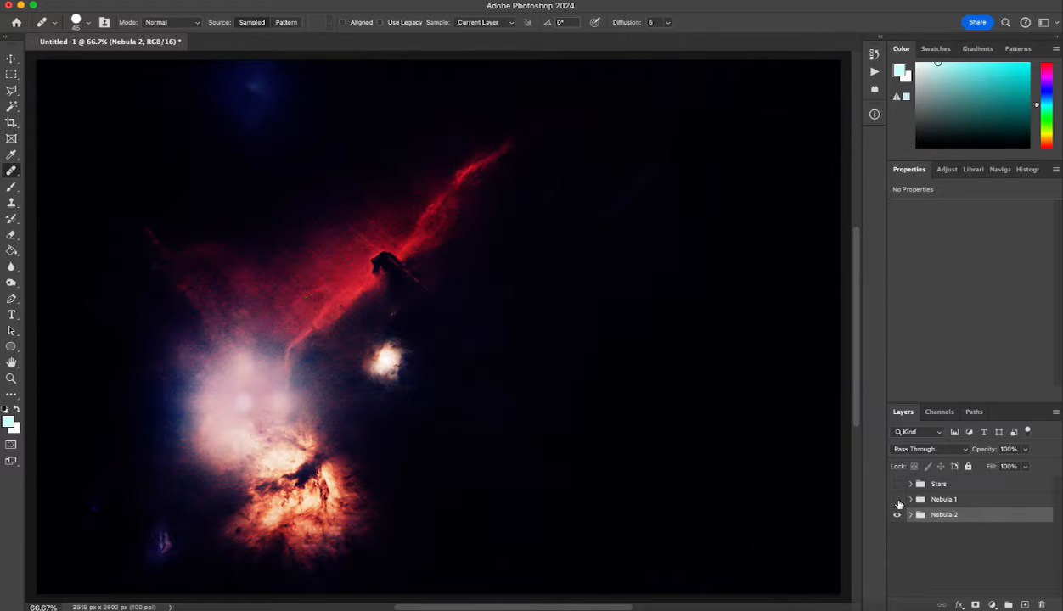
Step: Show the Nebula 1 group and add Hue/Saturation, Curves and Levels adjustment layers above its image
click(898, 500)
click(910, 500)
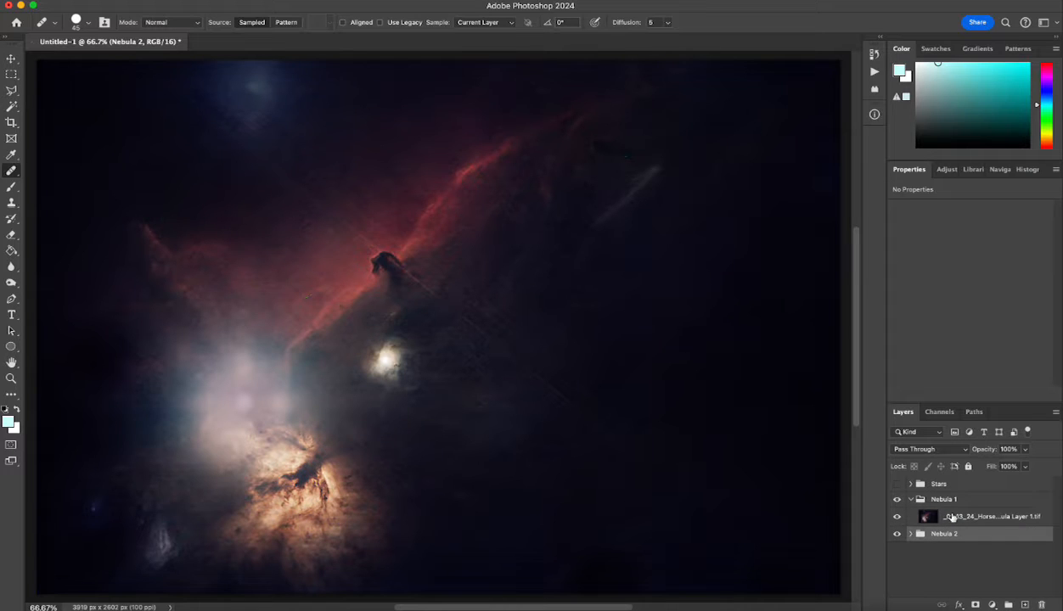
click(948, 500)
click(946, 170)
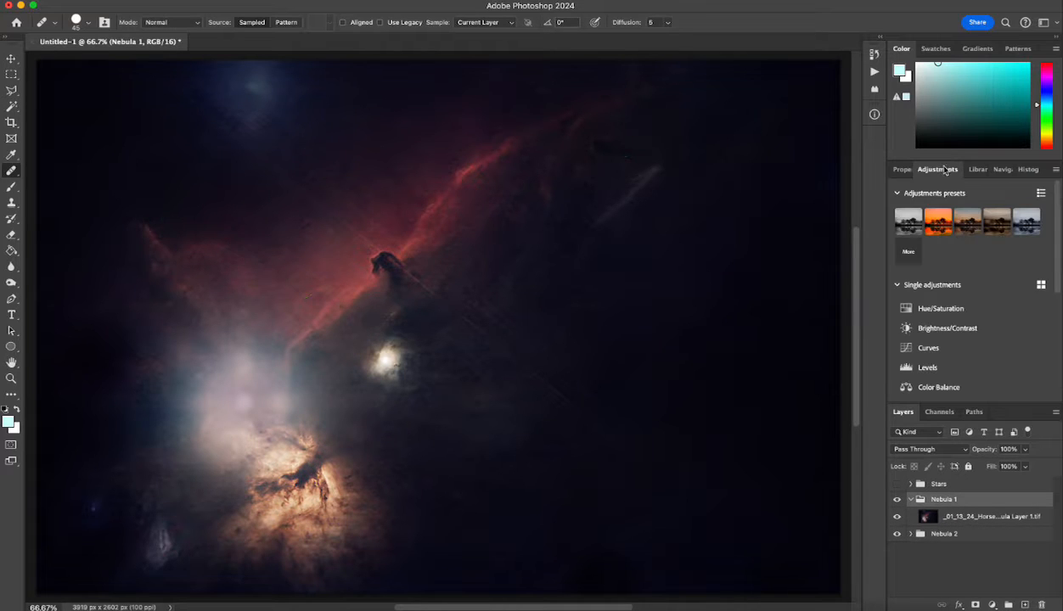
click(941, 309)
click(945, 176)
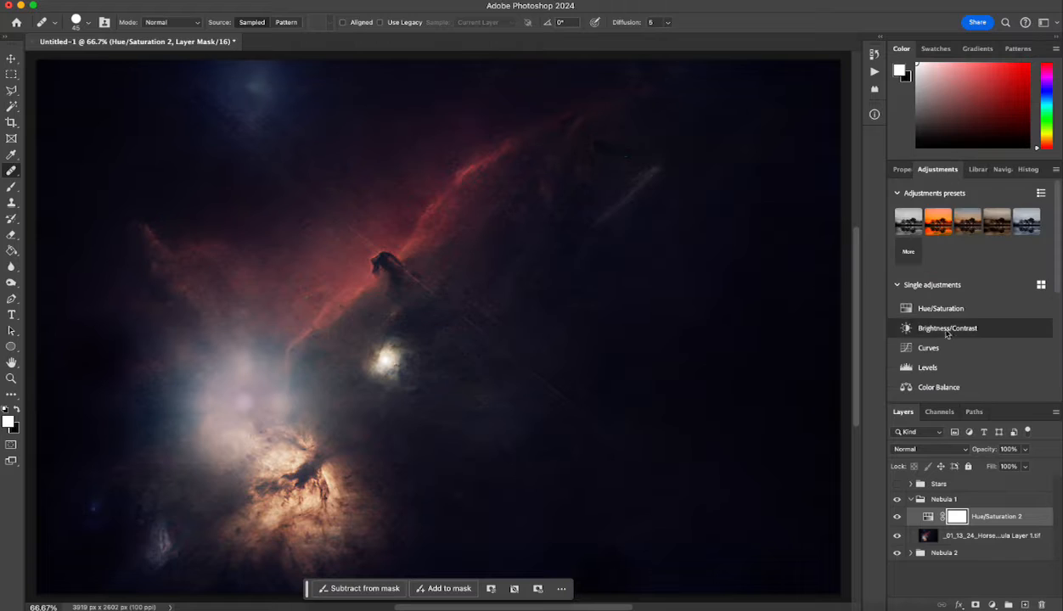
click(918, 349)
click(948, 175)
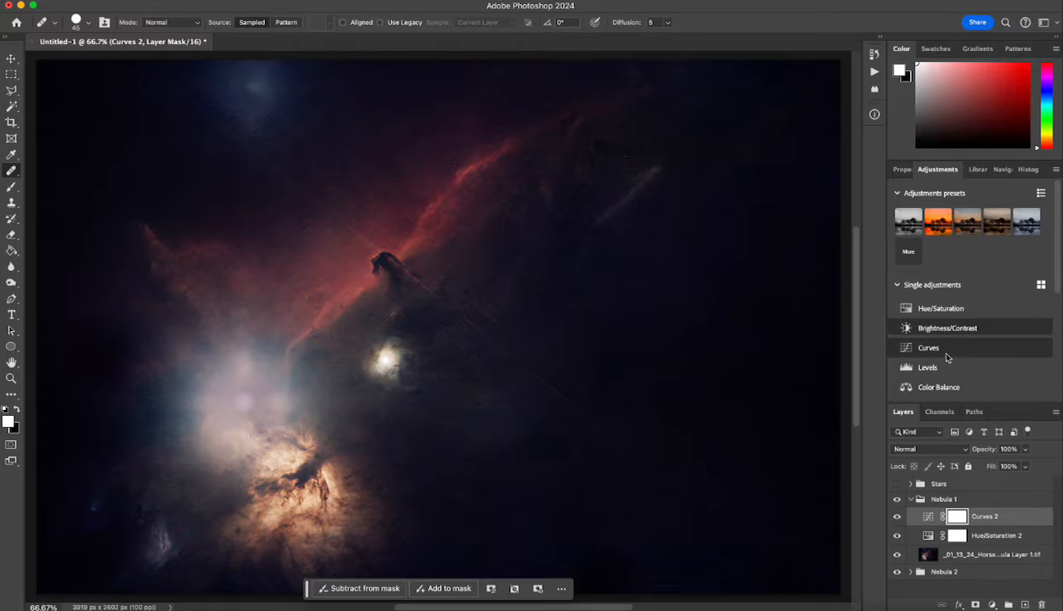
click(911, 368)
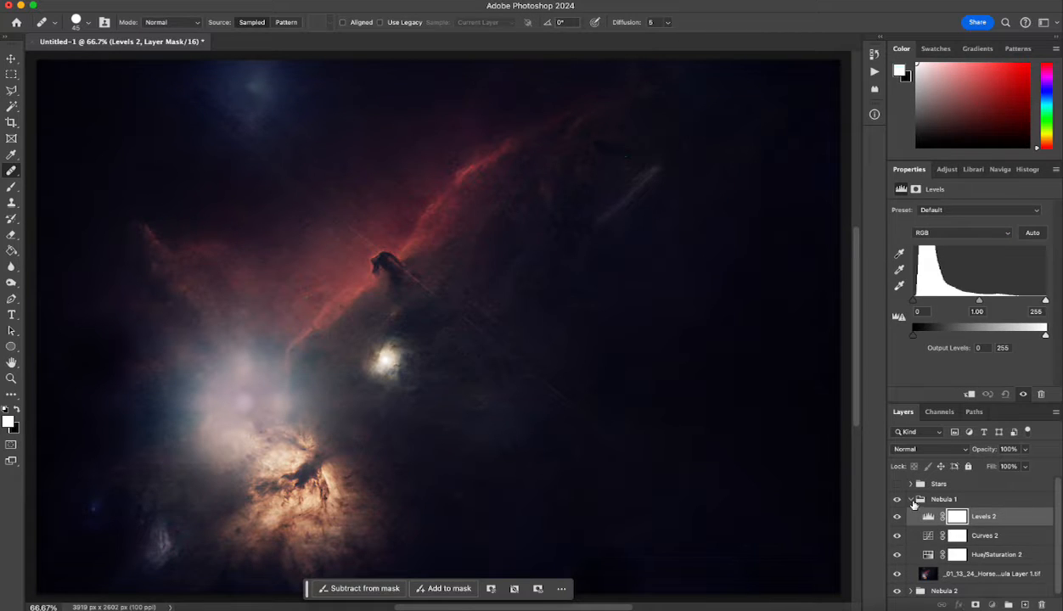
click(911, 499)
Step: Show the Stars group and add a Hue/Saturation adjustment layer above the stars image
click(897, 484)
click(911, 484)
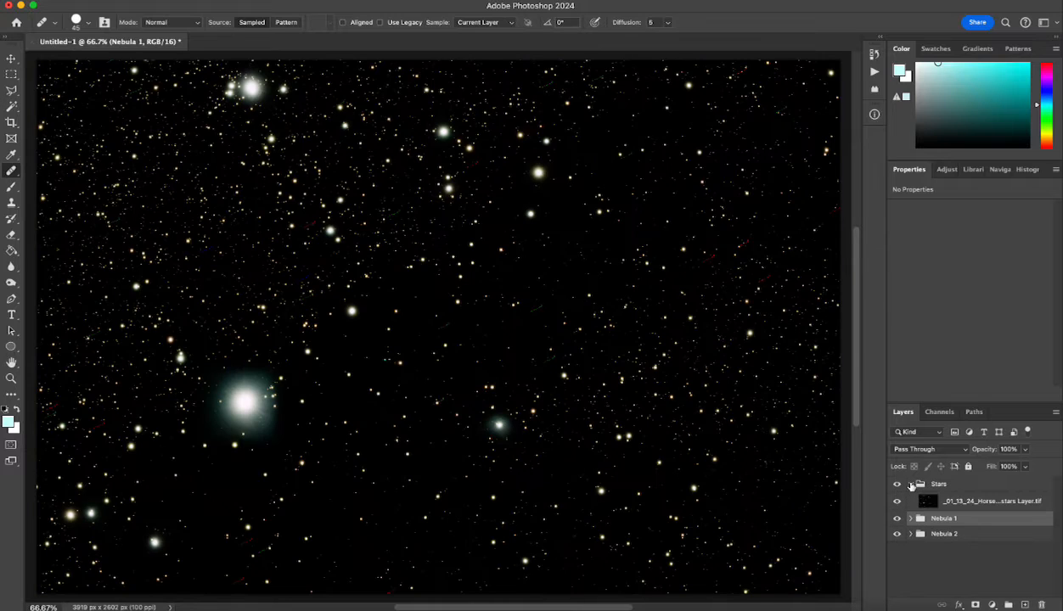
click(937, 484)
click(952, 171)
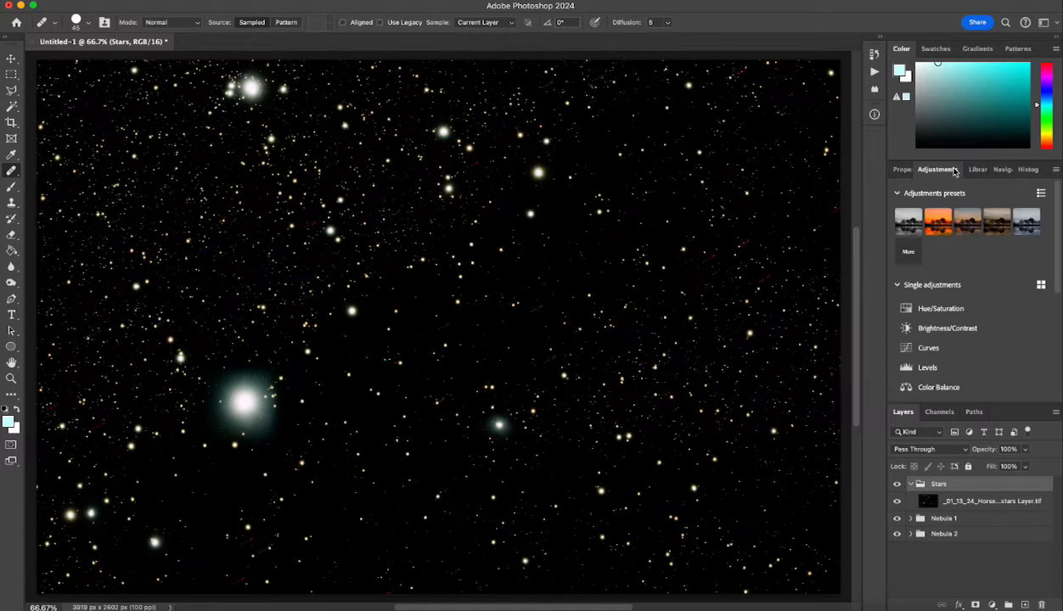
click(940, 310)
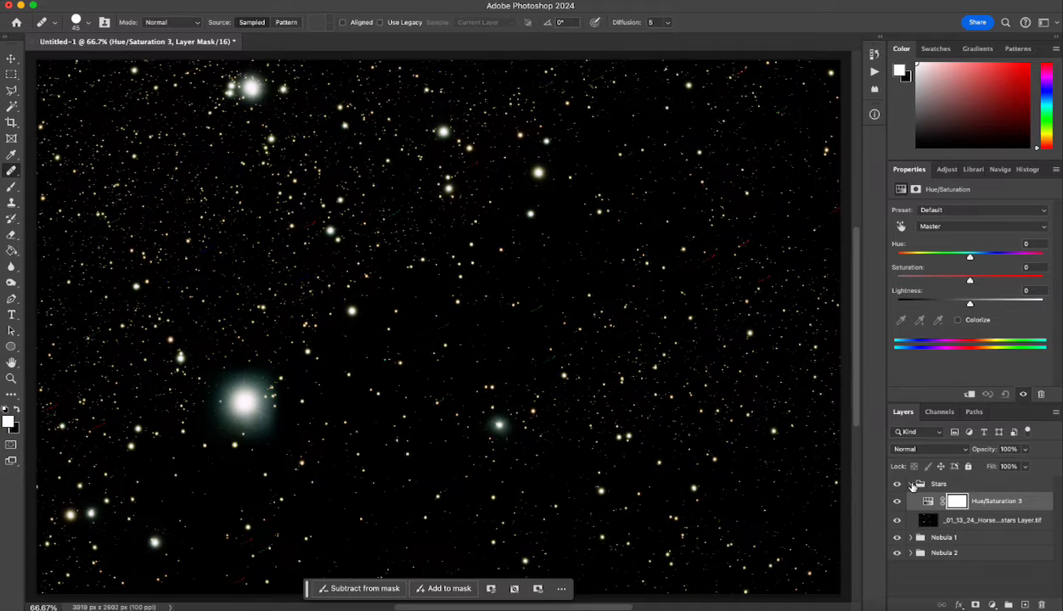
click(915, 485)
Step: Set the Stars group's Hue/Saturation adjustment to Hue +60 and Saturation +22
click(975, 502)
drag(970, 281, 1013, 259)
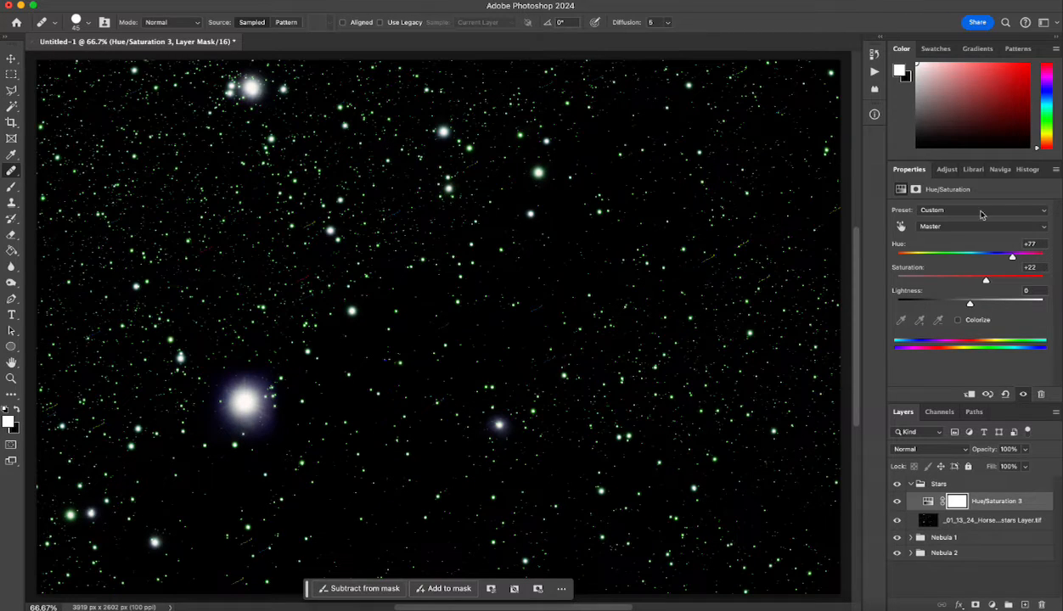
mouse_move(1013, 257)
mouse_down()
mouse_move(986, 257)
mouse_move(1009, 262)
mouse_up()
Step: Select the stars image layer and heal the cyan trail and the blue spot near it with the Healing Brush
scroll(531, 317, up, 6)
scroll(532, 318, up, 3)
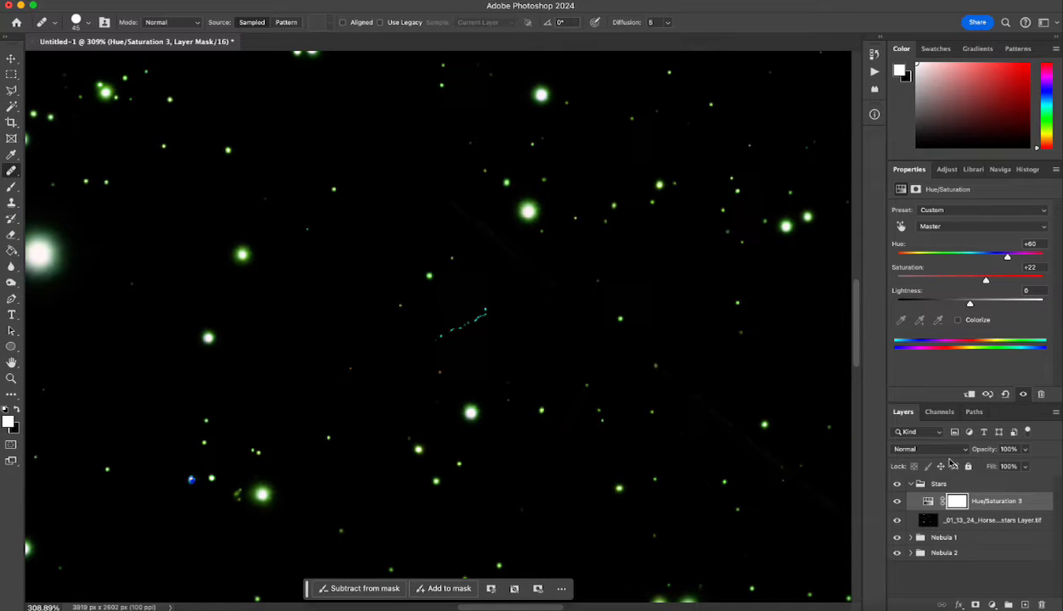
click(909, 514)
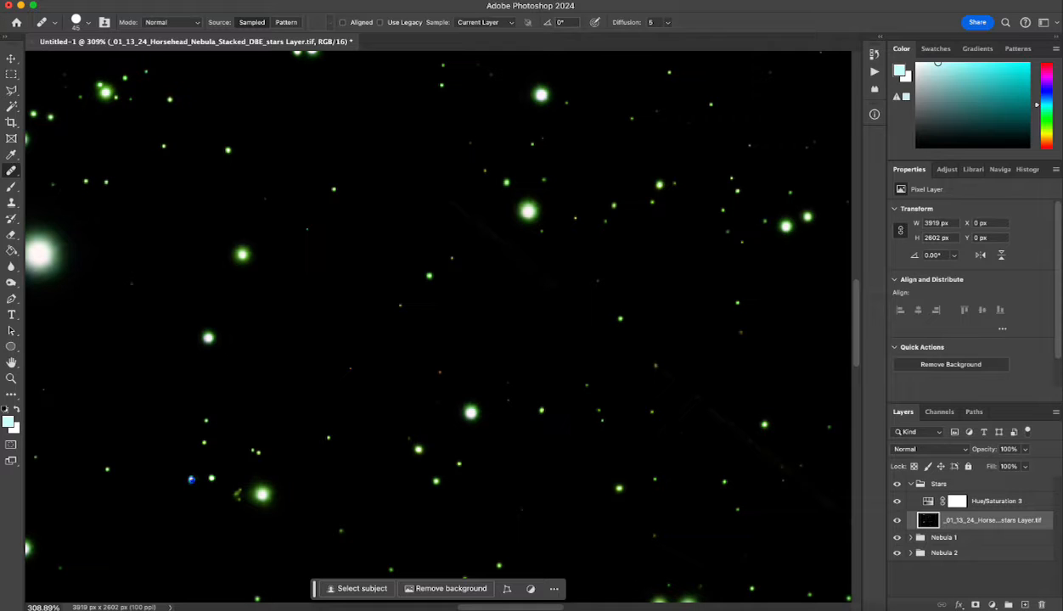
scroll(438, 327, left, 3)
scroll(438, 327, down, 2)
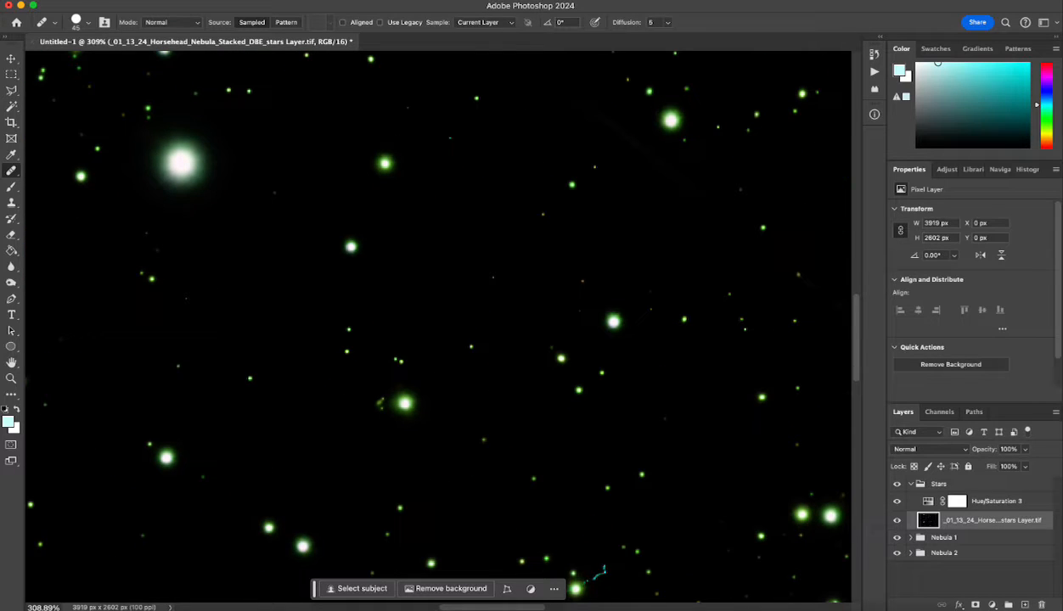
scroll(436, 326, up, 3)
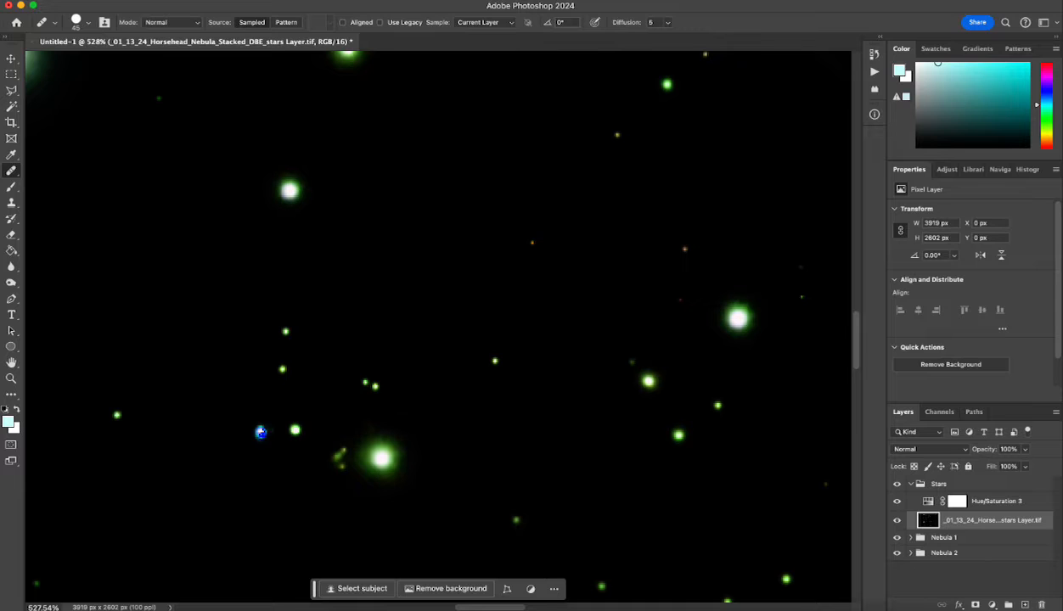
drag(255, 440, 290, 401)
Step: Heal the yellow trail near the image's lower edge on the stars layer, reducing the brush size to 30
scroll(437, 326, down, 5)
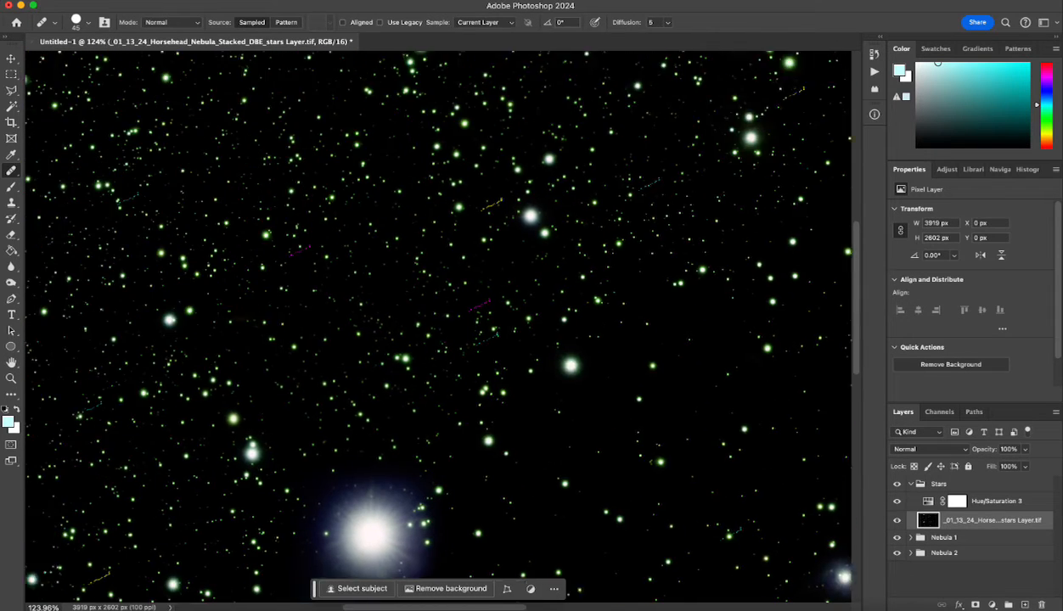
scroll(244, 373, left, 3)
scroll(245, 373, down, 5)
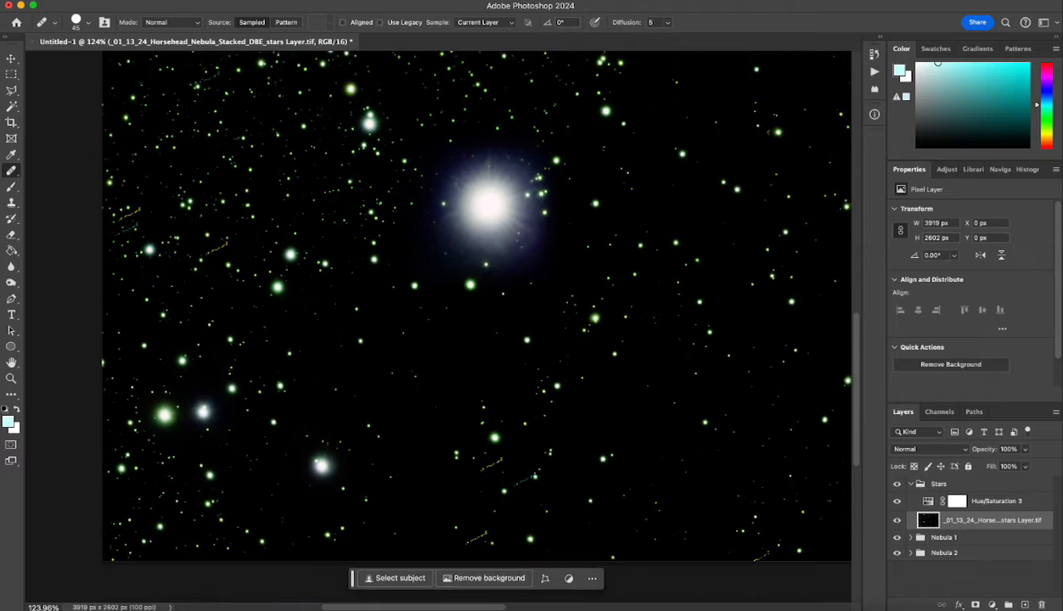
scroll(385, 466, right, 2)
scroll(385, 466, down, 2)
scroll(385, 466, up, 5)
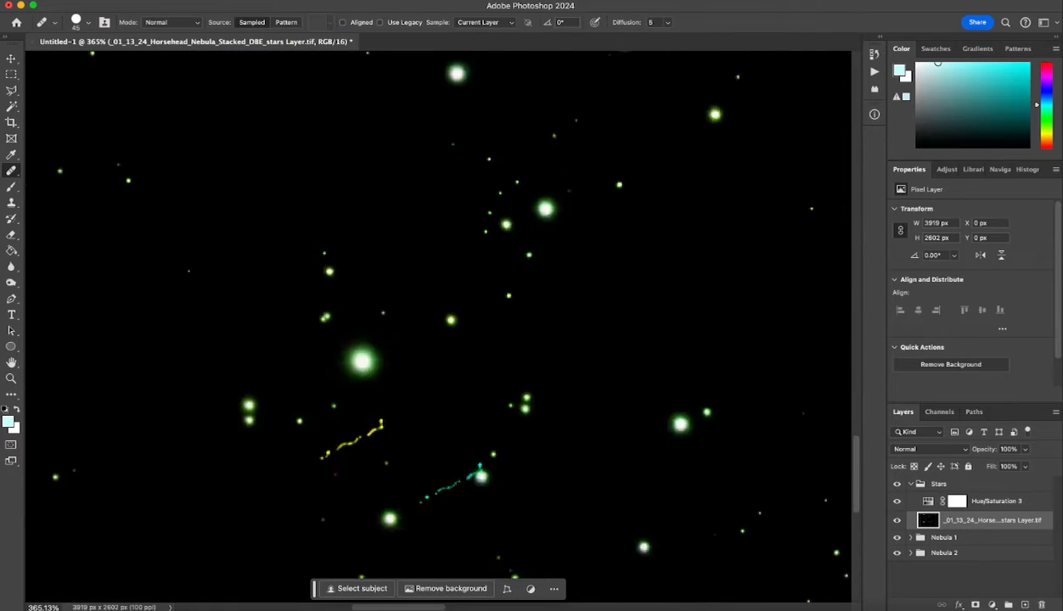
scroll(438, 323, down, 4)
alt+click(323, 376)
drag(350, 404, 308, 444)
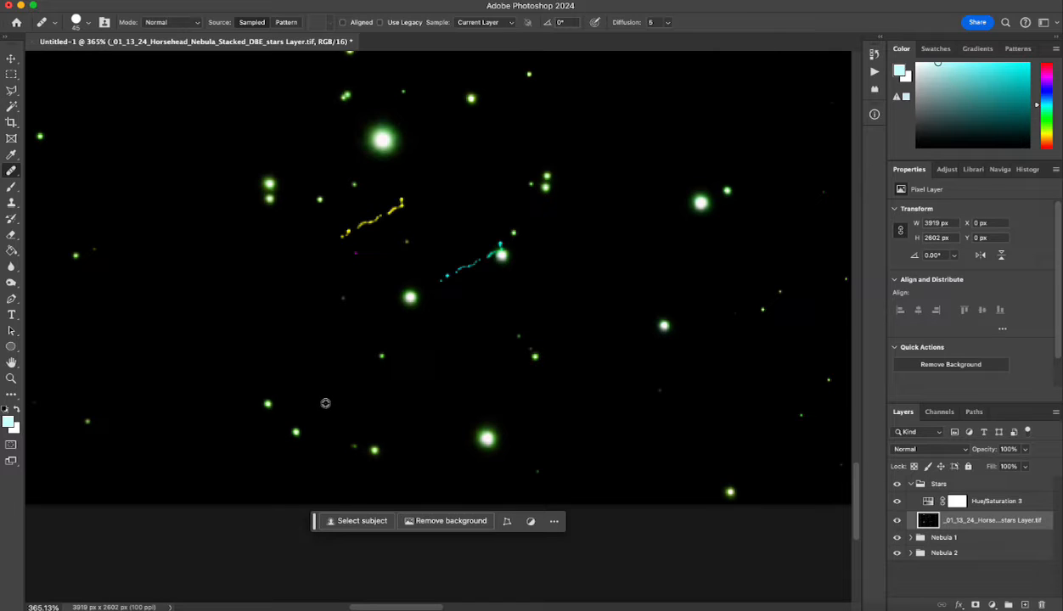
key(super+z)
drag(328, 234, 355, 224)
key(bracketleft)
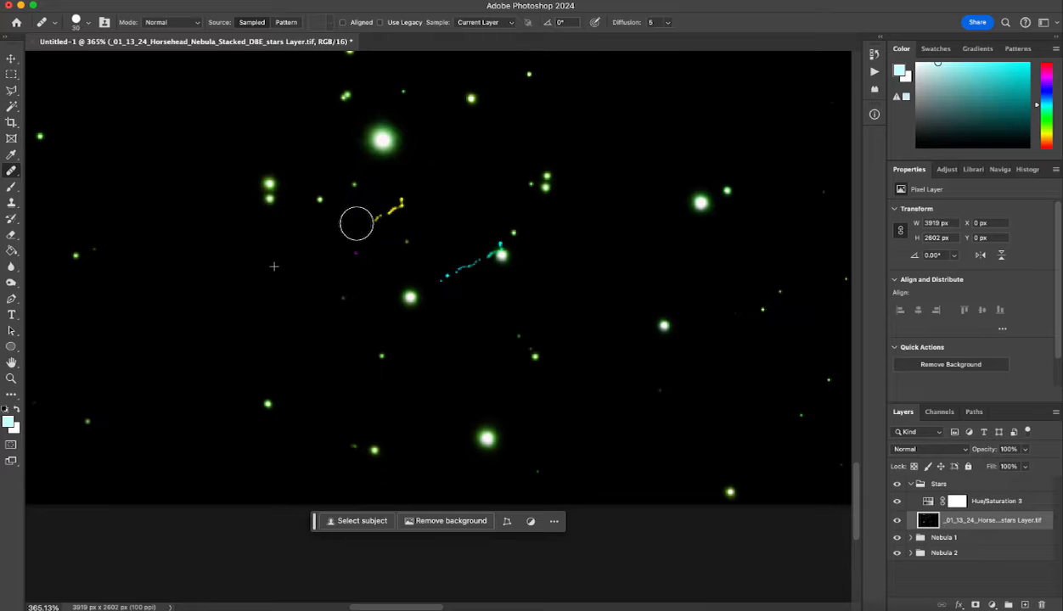
drag(356, 223, 390, 206)
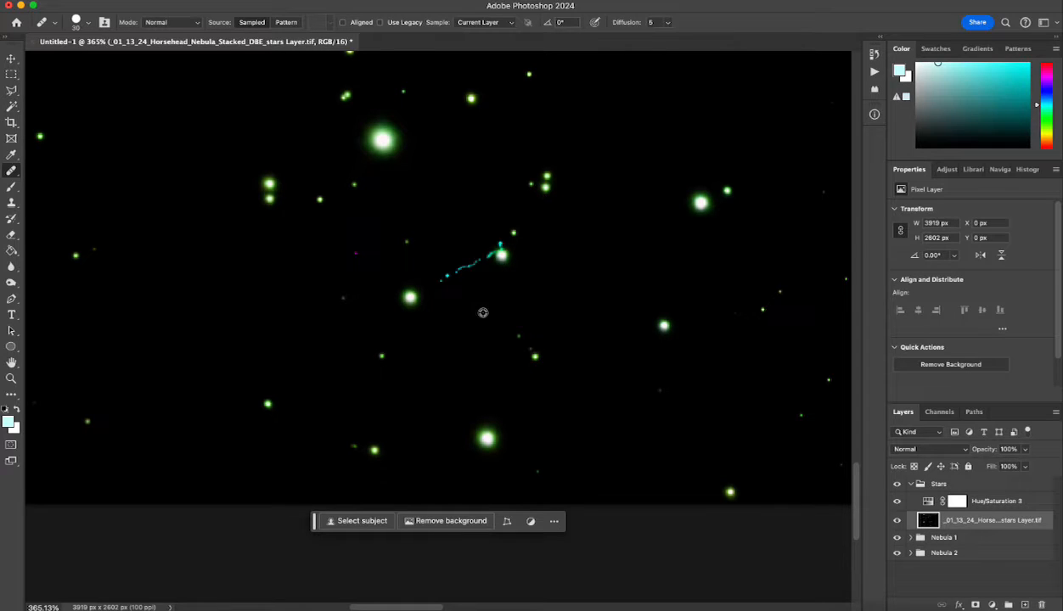
Step: Heal the cyan trail running up to the bright star near the image's lower edge, resampling clean black sky
drag(450, 289, 470, 266)
mouse_move(544, 276)
mouse_down()
mouse_move(502, 265)
mouse_move(500, 254)
mouse_move(506, 261)
mouse_move(481, 275)
mouse_move(482, 238)
mouse_up()
alt+click(493, 309)
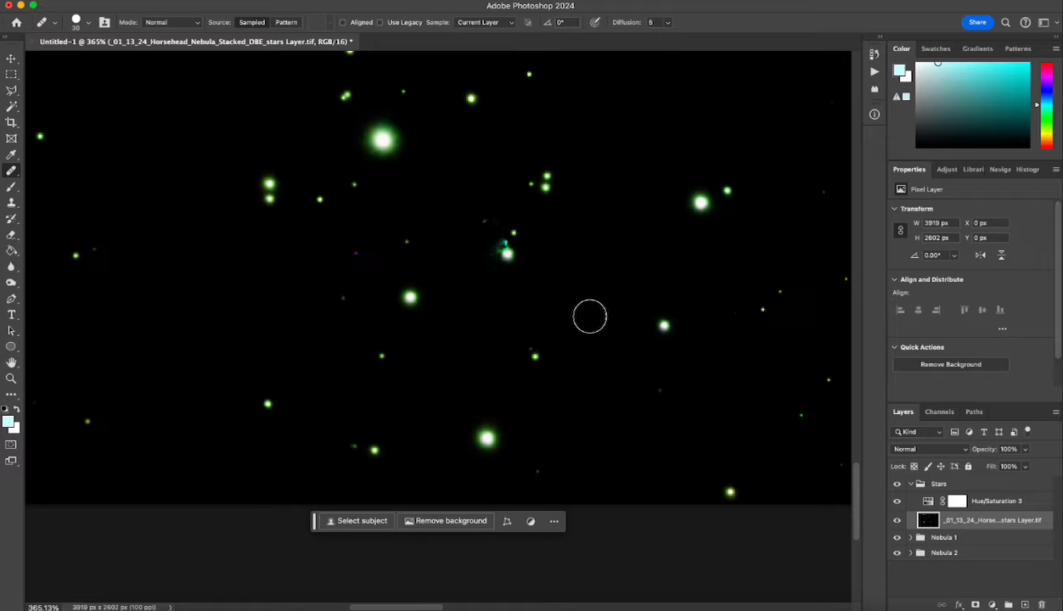
alt+click(474, 302)
drag(460, 225, 485, 248)
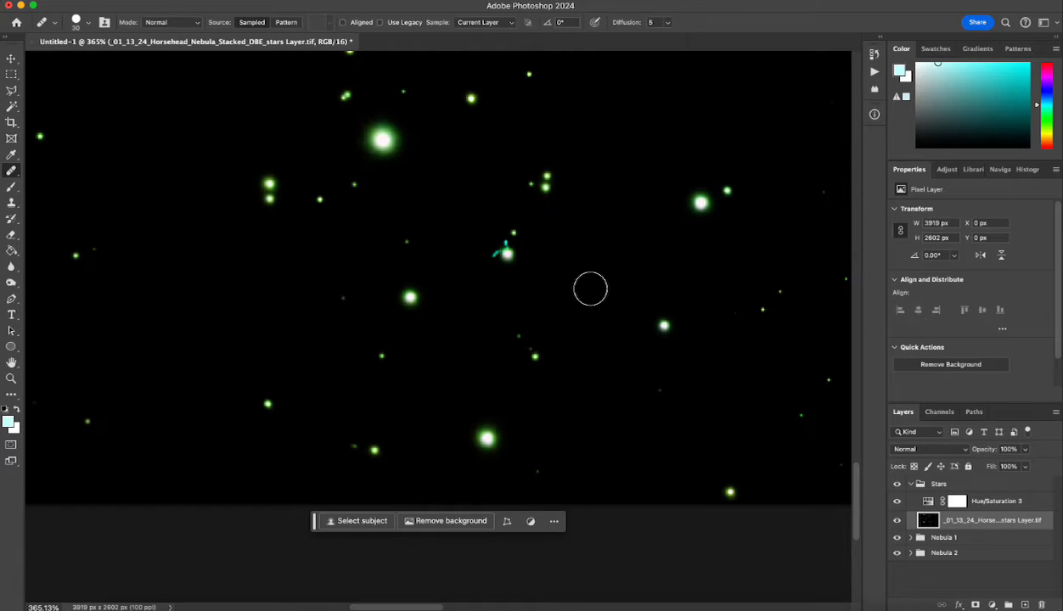
scroll(591, 287, down, 3)
scroll(508, 373, up, 3)
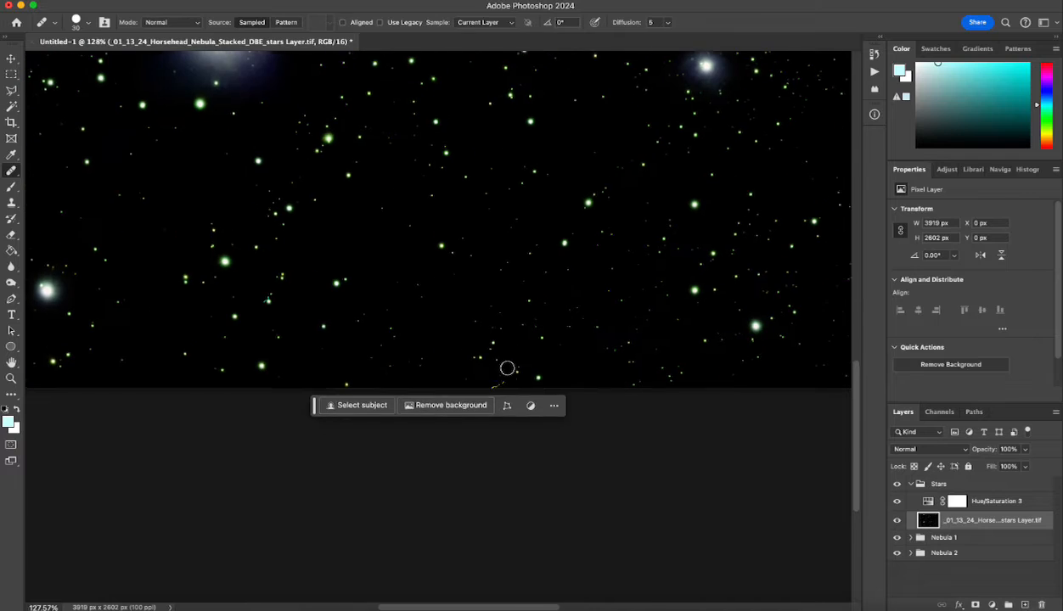
scroll(507, 368, down, 5)
scroll(507, 369, right, 5)
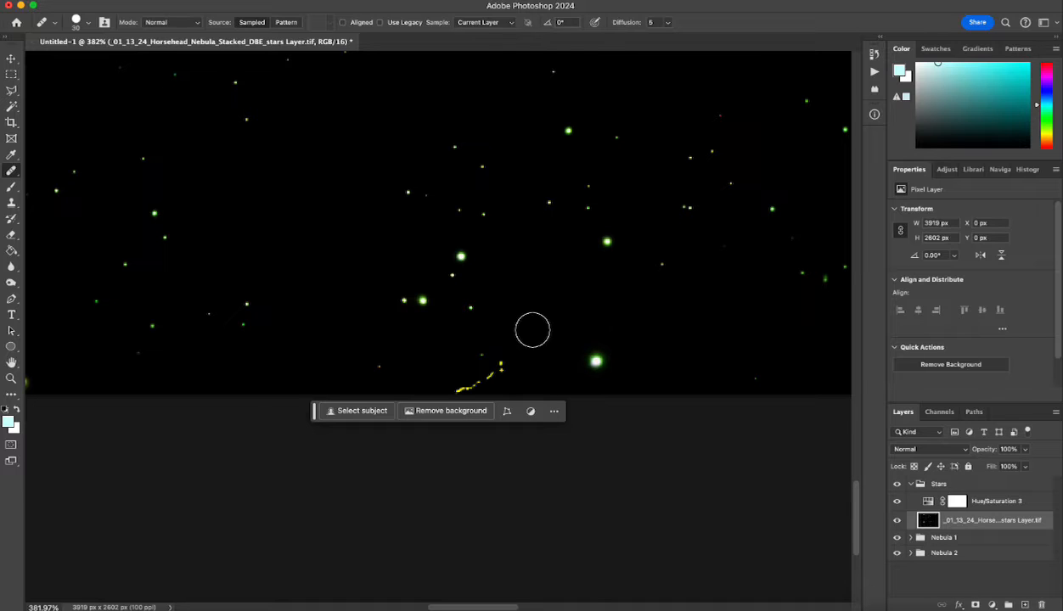
Step: Set the Stars group's Hue/Saturation adjustment to Hue +33, Saturation +11 and Lightness -13
key(super+0)
double_click(978, 503)
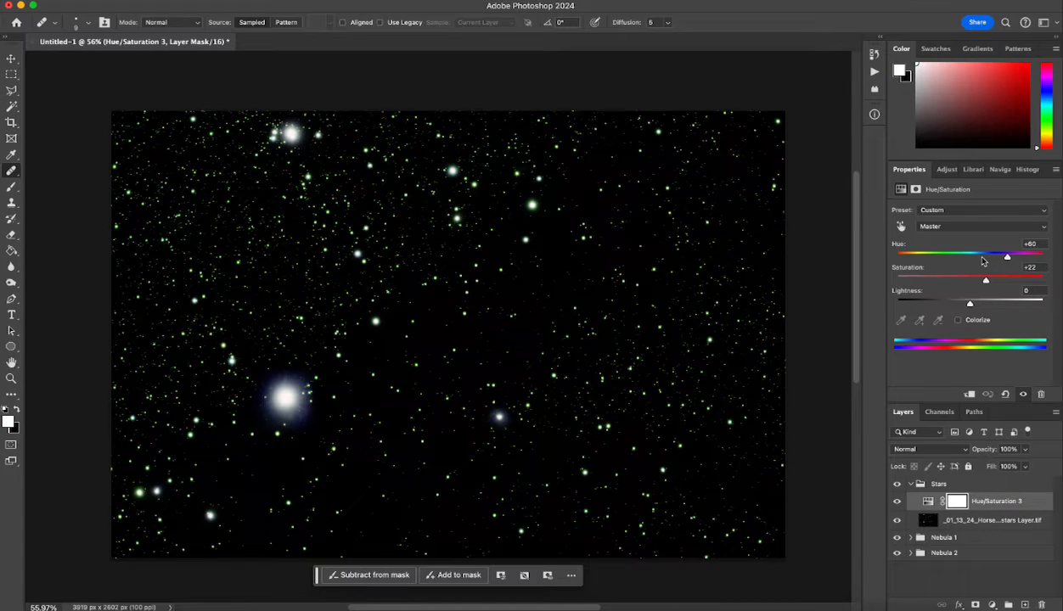
drag(985, 261, 974, 255)
drag(972, 307, 978, 285)
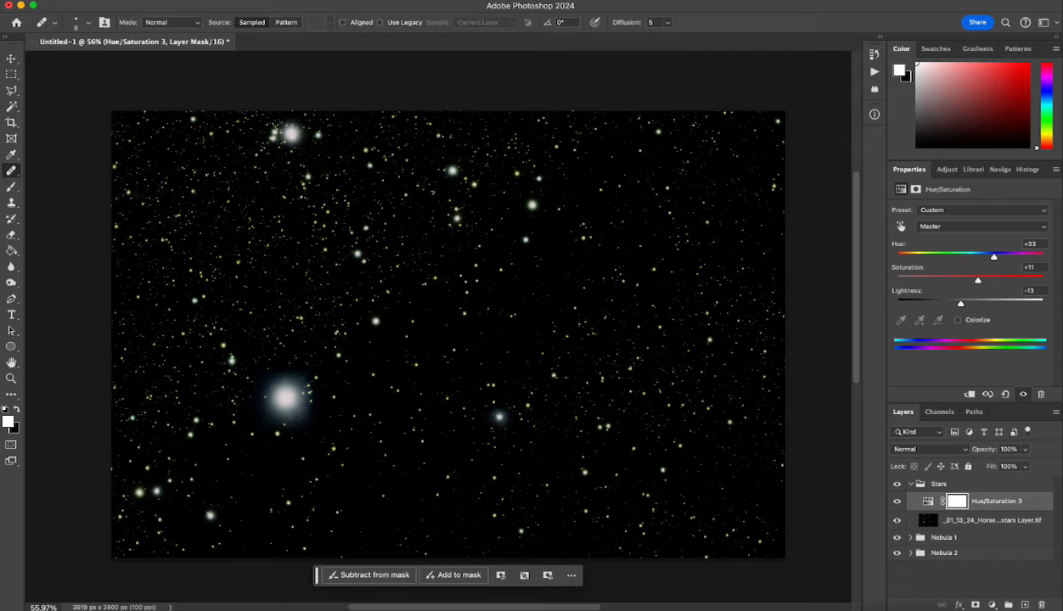
scroll(449, 264, up, 8)
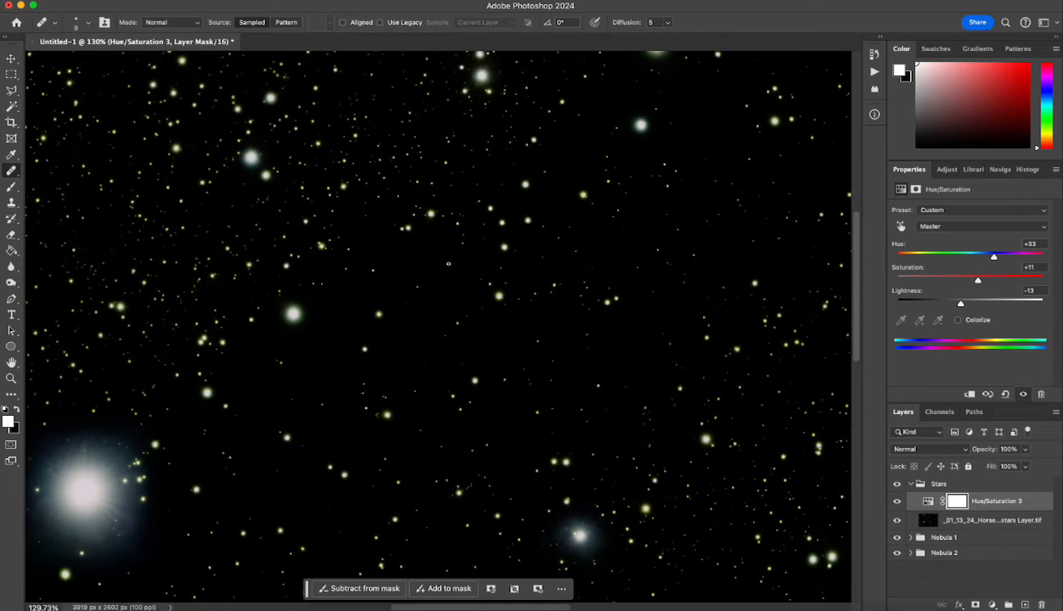
scroll(448, 264, down, 8)
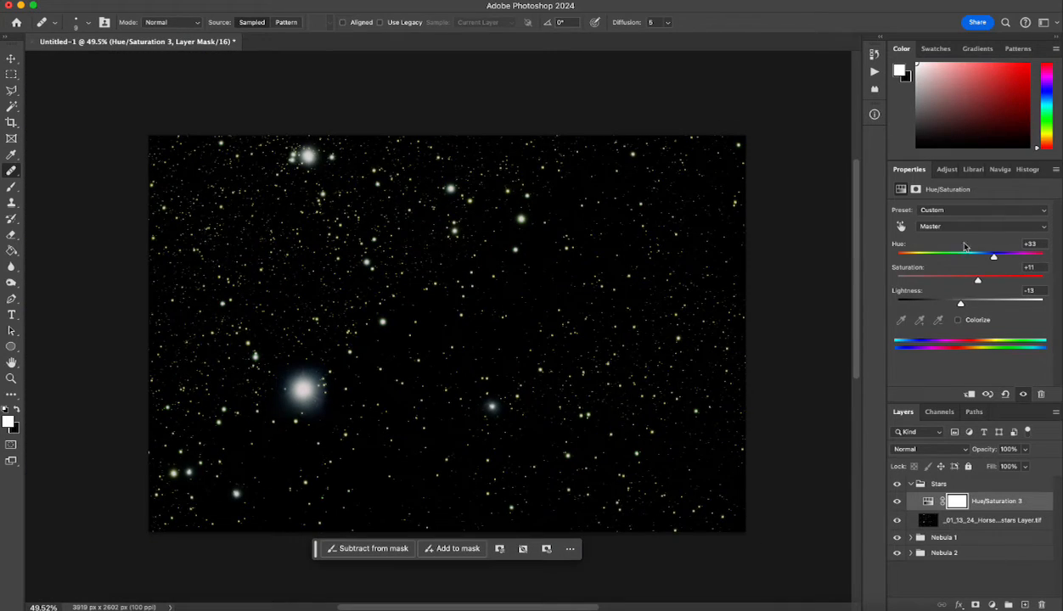
Step: Collapse the Stars group and hide it
click(920, 485)
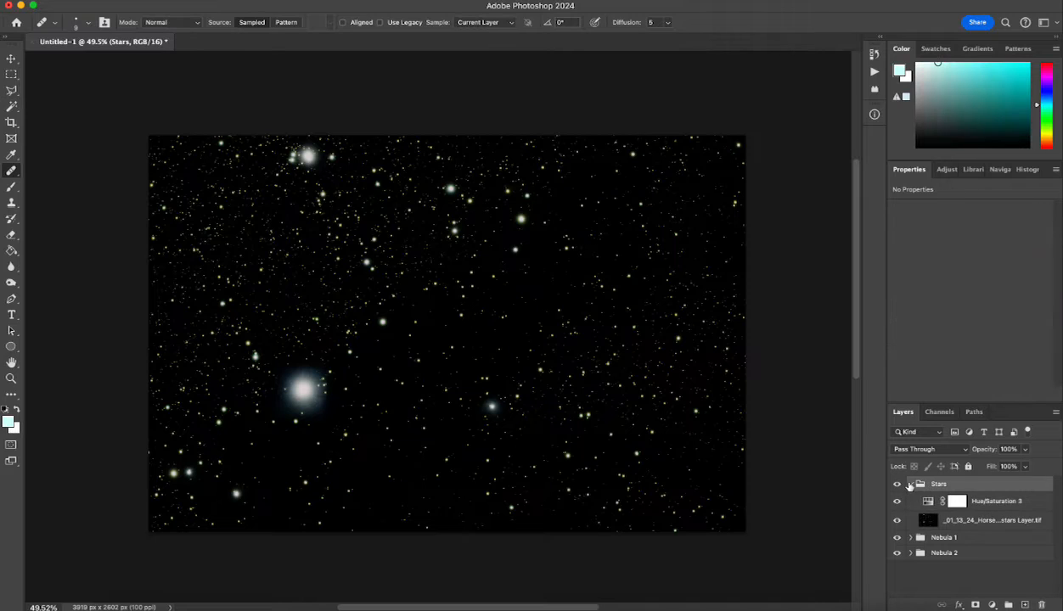
click(910, 484)
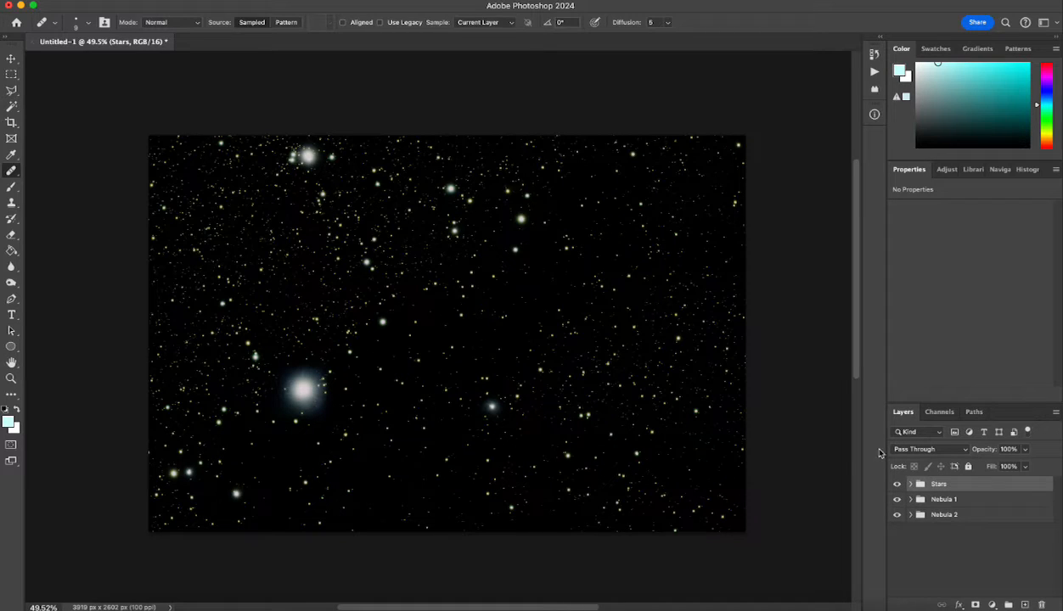
click(898, 486)
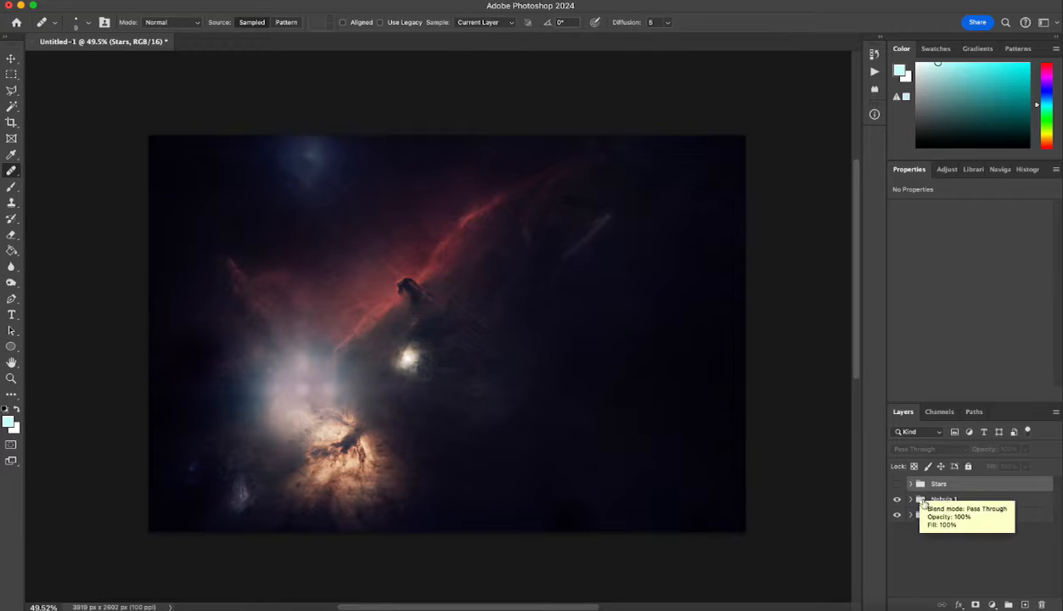
Step: Expand the Nebula 1 group and set its Hue/Saturation adjustment to Hue +10, Saturation +46 and Lightness -9
click(910, 500)
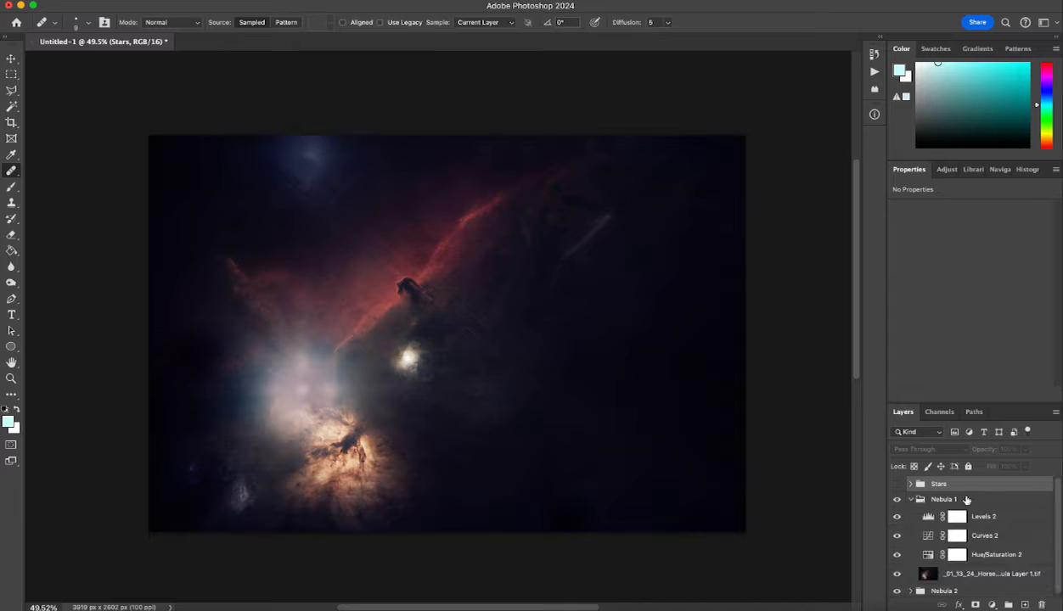
click(958, 553)
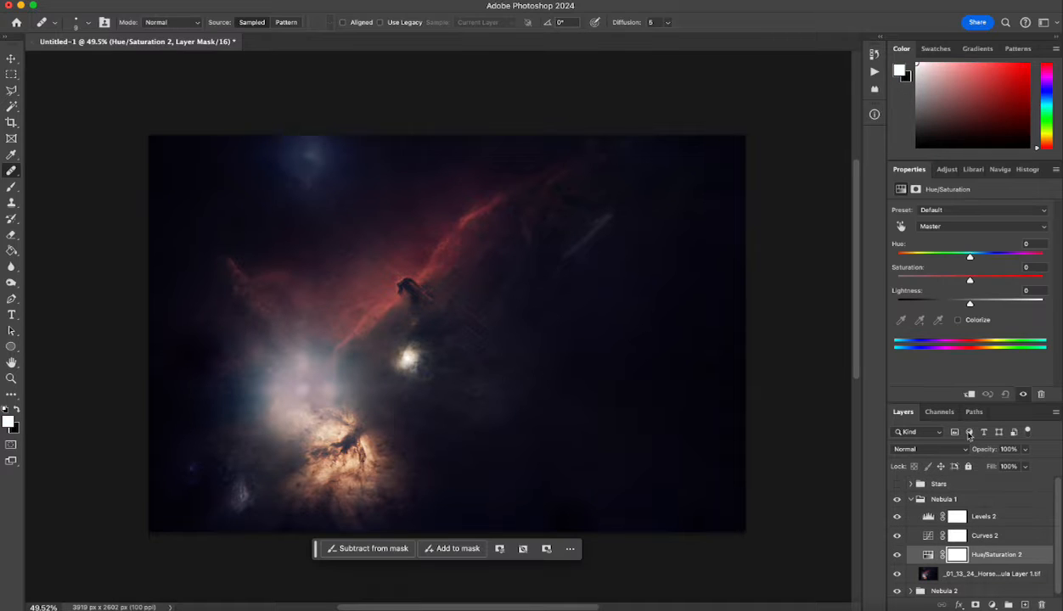
mouse_move(971, 258)
mouse_down()
mouse_move(984, 259)
mouse_move(937, 258)
mouse_move(978, 258)
mouse_move(971, 280)
mouse_move(1027, 282)
mouse_move(989, 281)
mouse_move(1006, 281)
mouse_move(968, 260)
mouse_move(978, 262)
mouse_up()
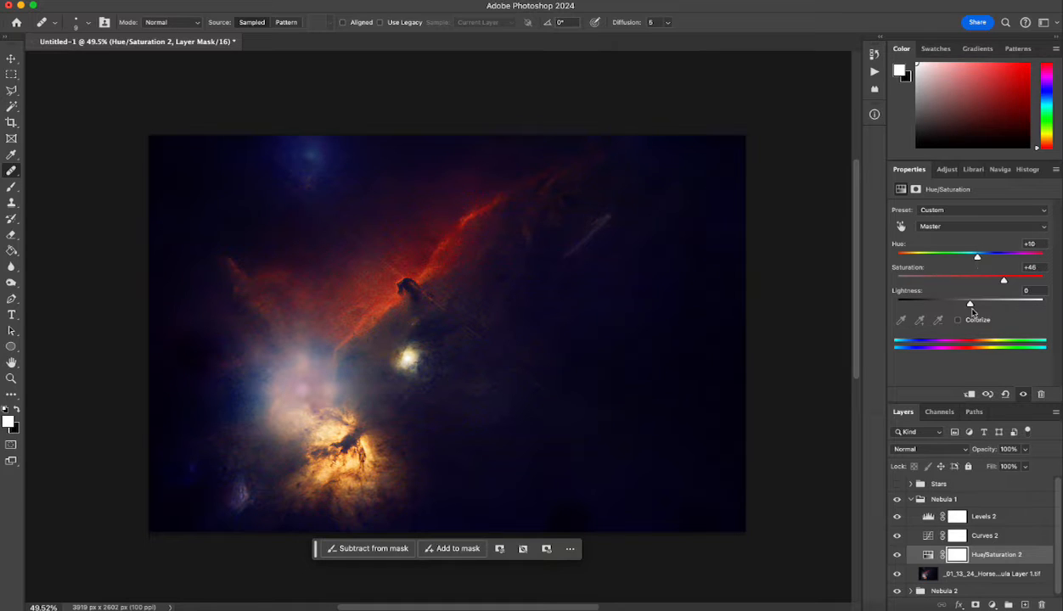
drag(972, 304, 961, 306)
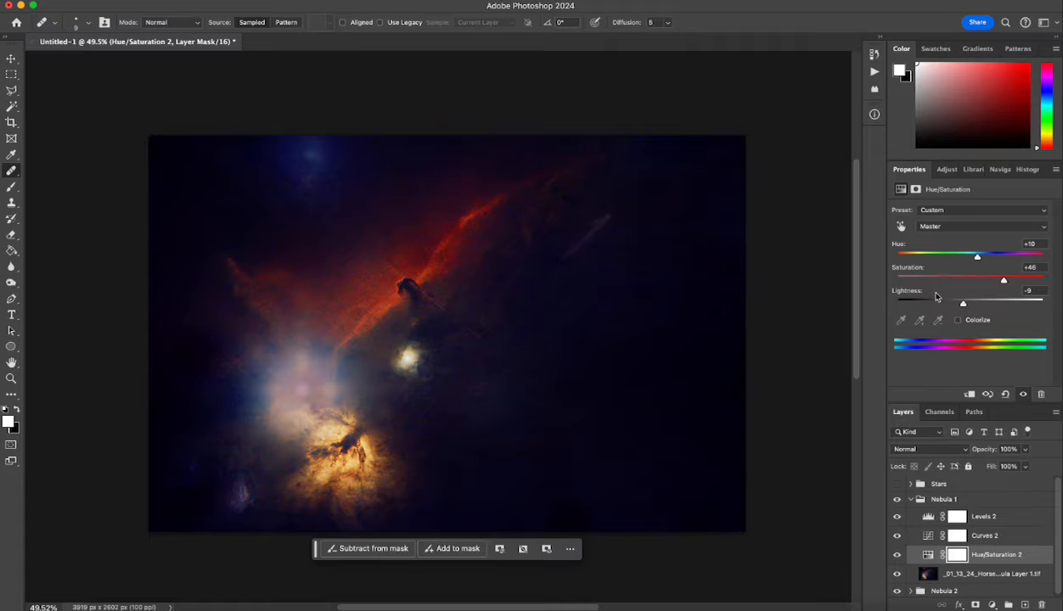
Step: Shape the Red curve in Nebula 1's Curves adjustment by raising the highlights, lowering the shadows and placing a midpoint at input 97, output 99
click(954, 538)
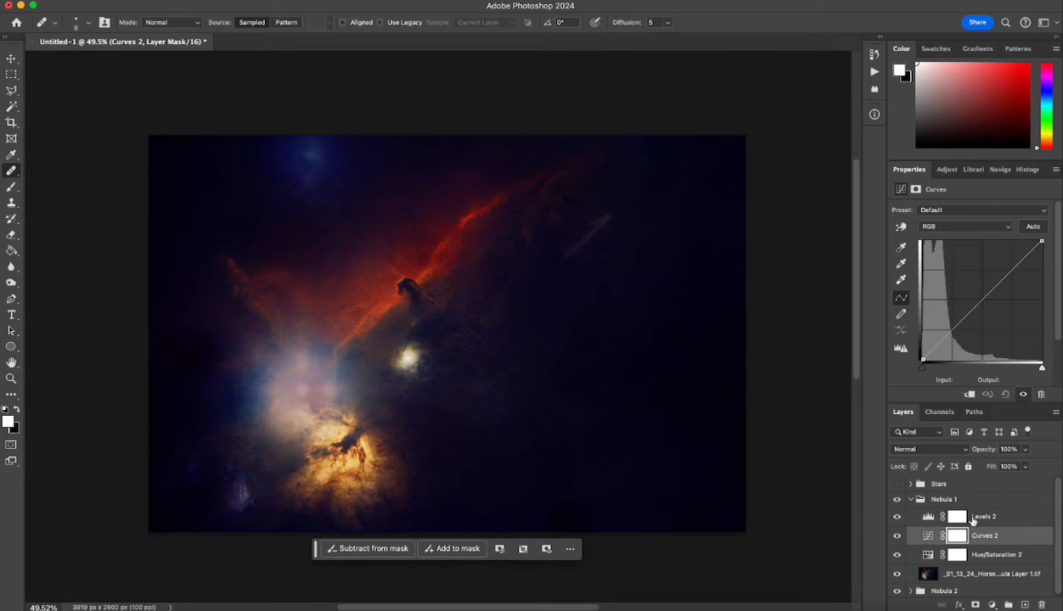
click(934, 227)
click(930, 240)
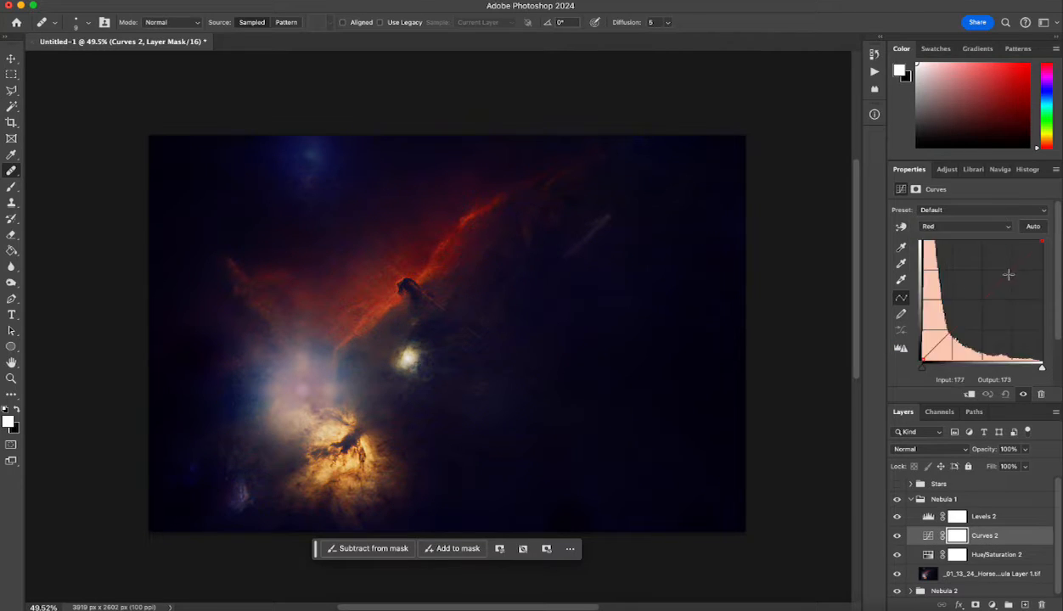
drag(1000, 278, 1000, 277)
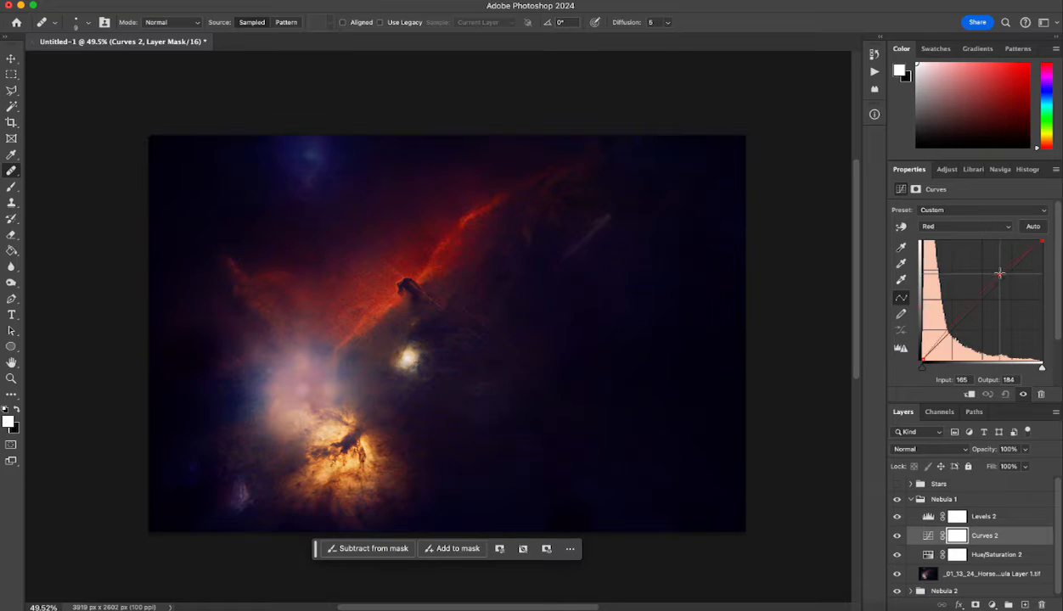
drag(958, 321, 943, 346)
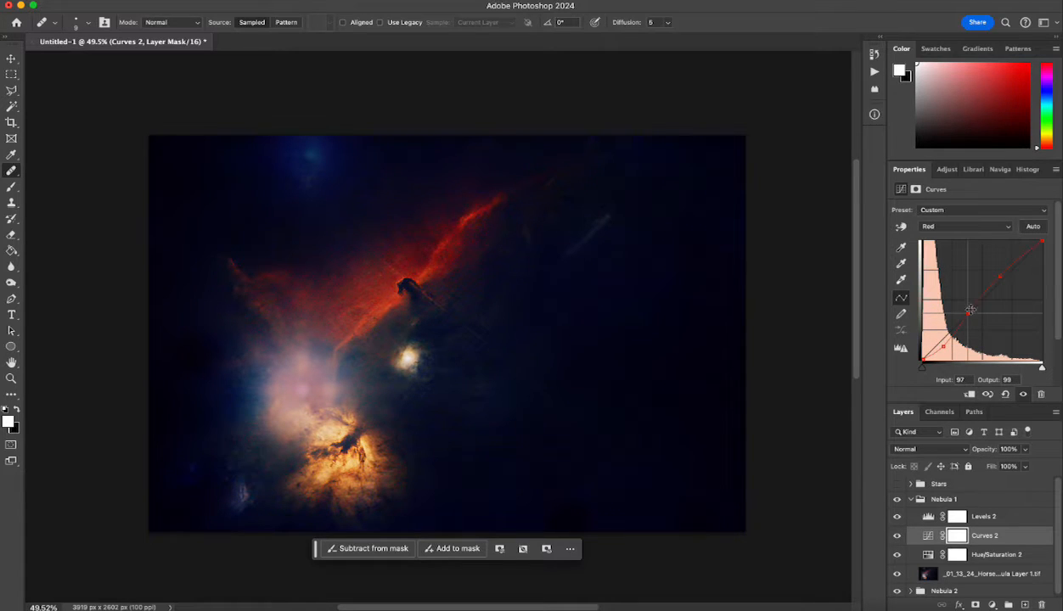
click(969, 312)
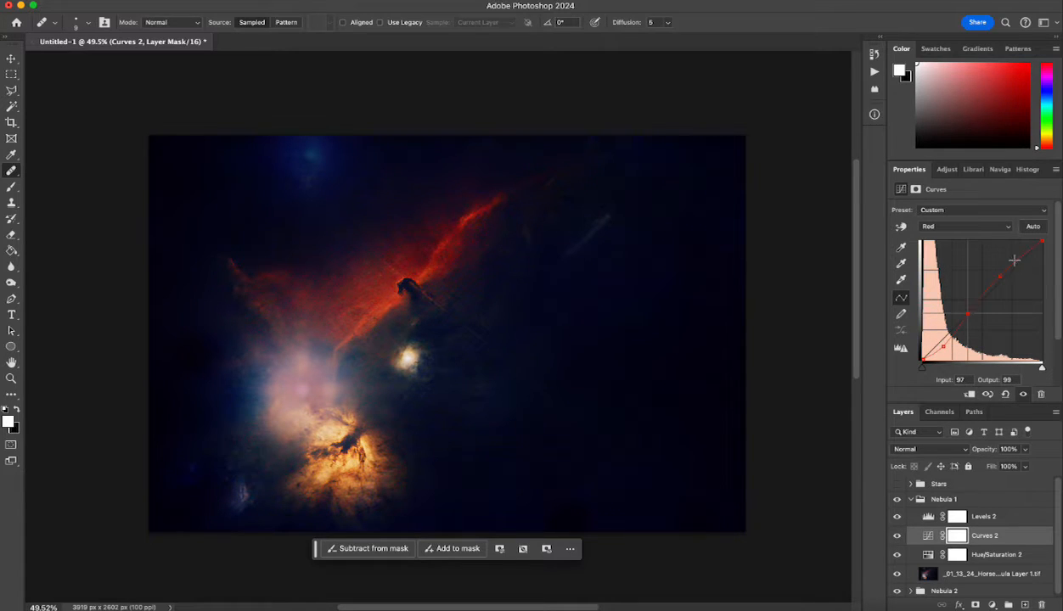
Step: Shape the Green curve of the same adjustment with points at 195 to 198, 39 to 44 and 91 to 85
click(944, 227)
click(942, 241)
drag(1010, 272, 1014, 267)
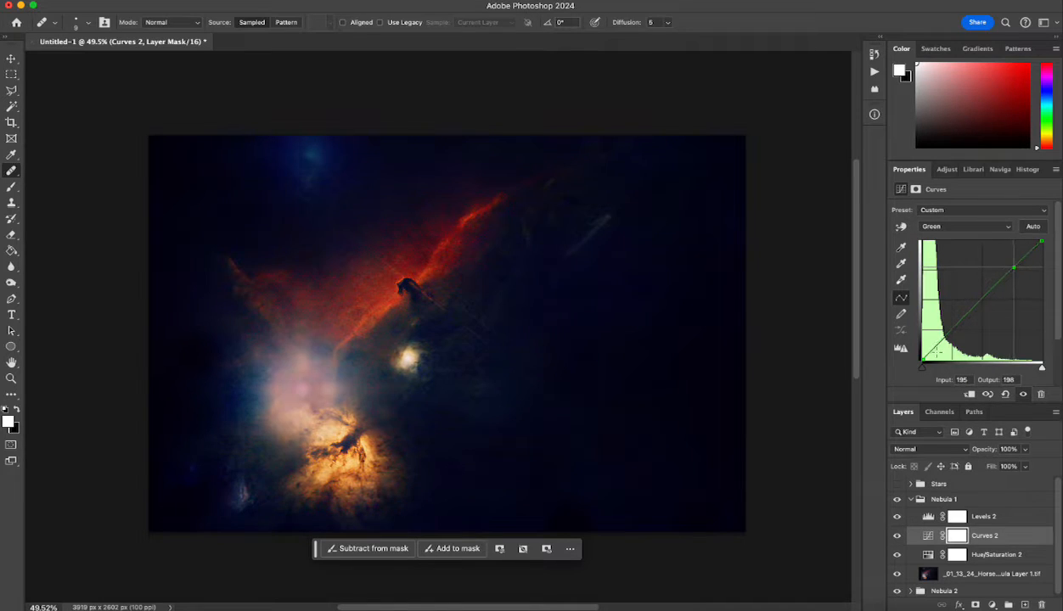
drag(939, 344, 941, 338)
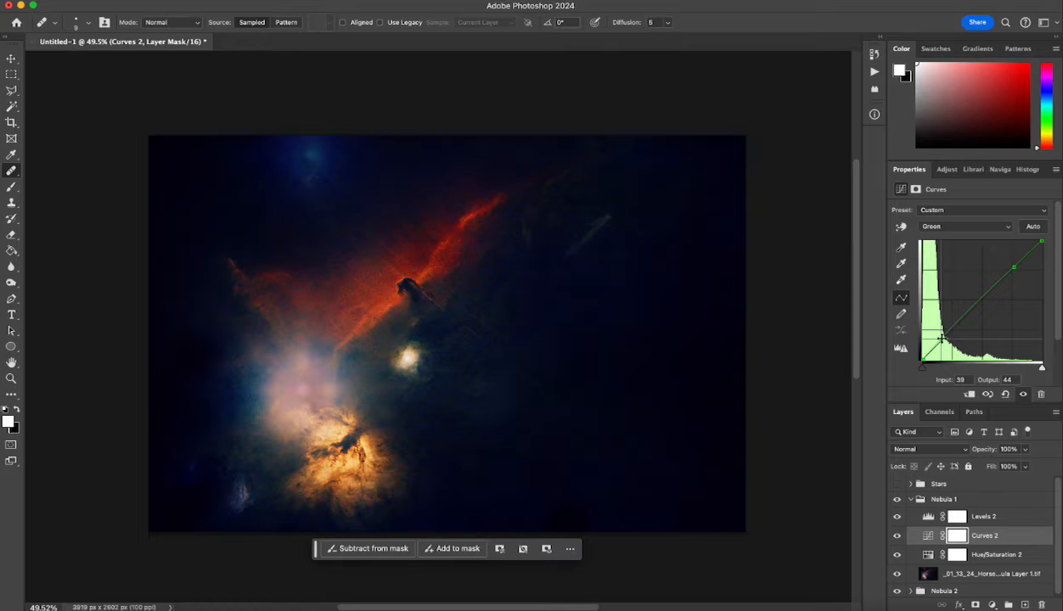
drag(958, 320, 965, 320)
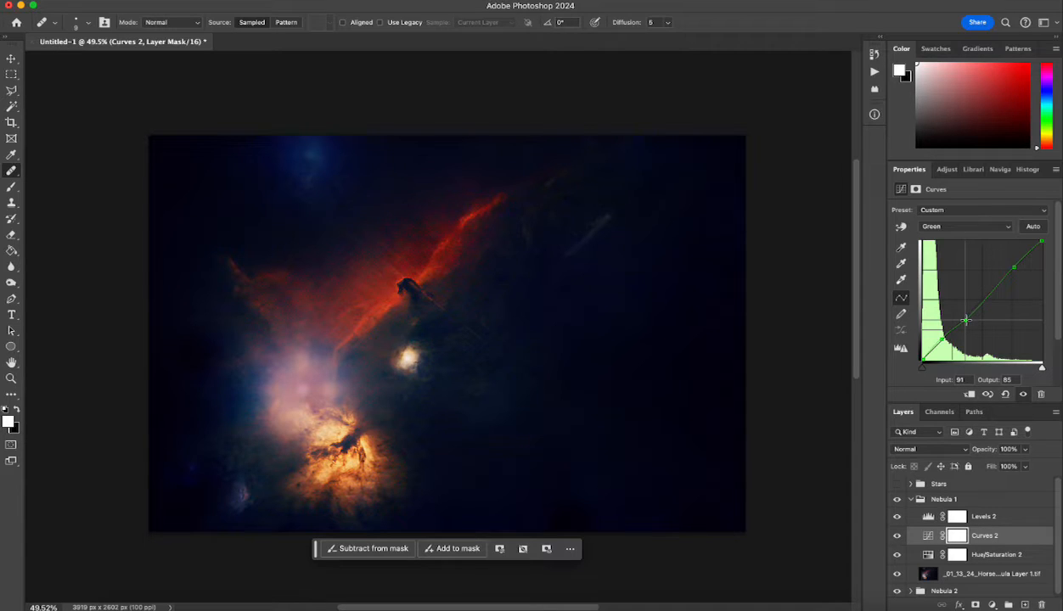
Step: Shape the Blue curve of Nebula 1's Curves adjustment with a highlight point, lowered shadows and a point at input 96, output 94
click(957, 227)
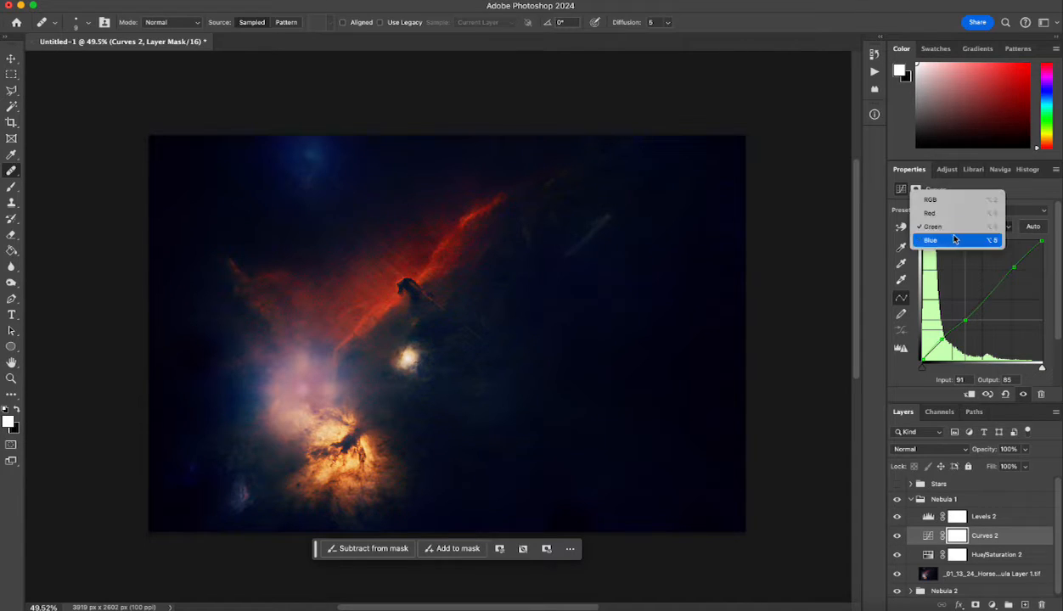
click(960, 239)
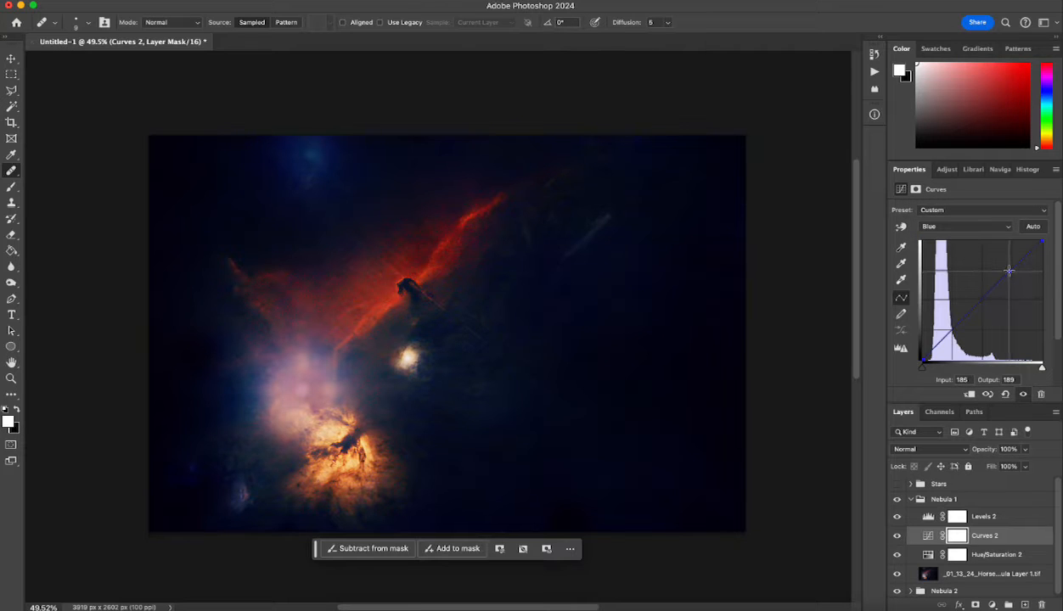
drag(1009, 271, 1009, 270)
drag(943, 343, 968, 313)
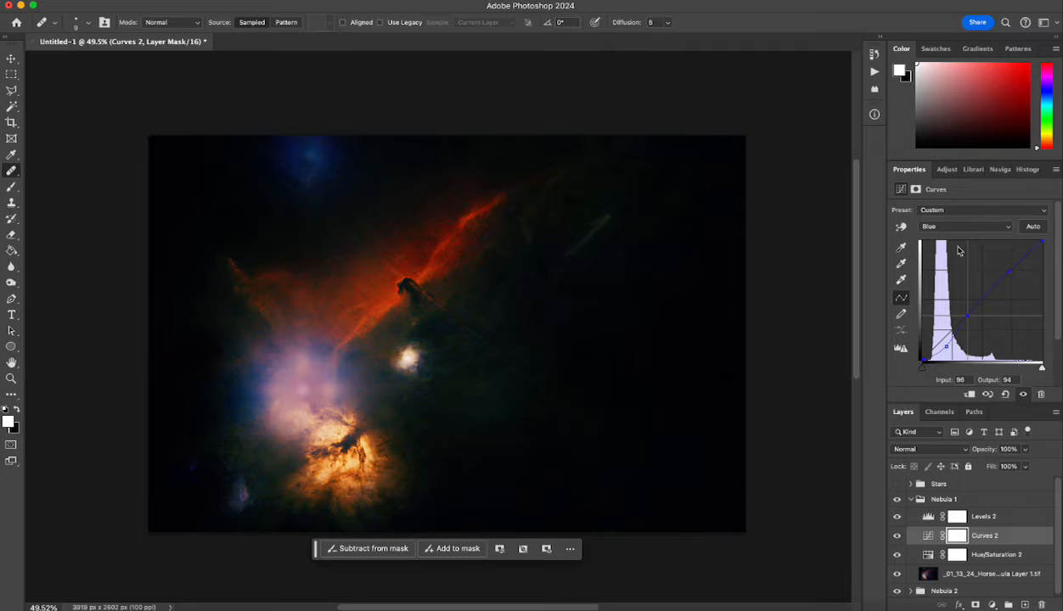
Step: Raise the black input level in Nebula 1's Levels adjustment to 8 for Red, slightly for Green, and to 5 for Blue
click(981, 518)
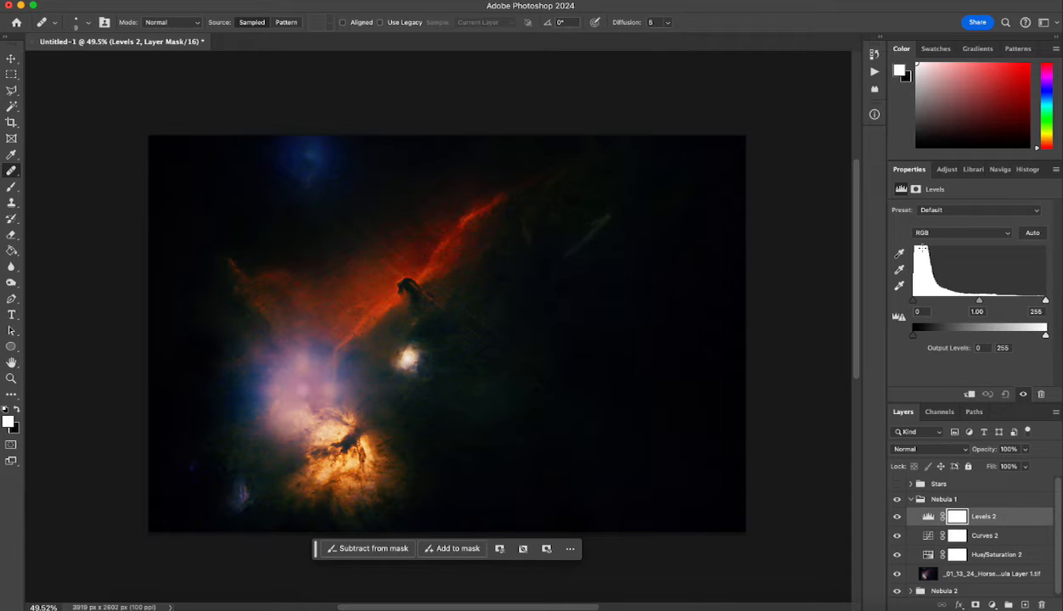
click(935, 232)
click(938, 245)
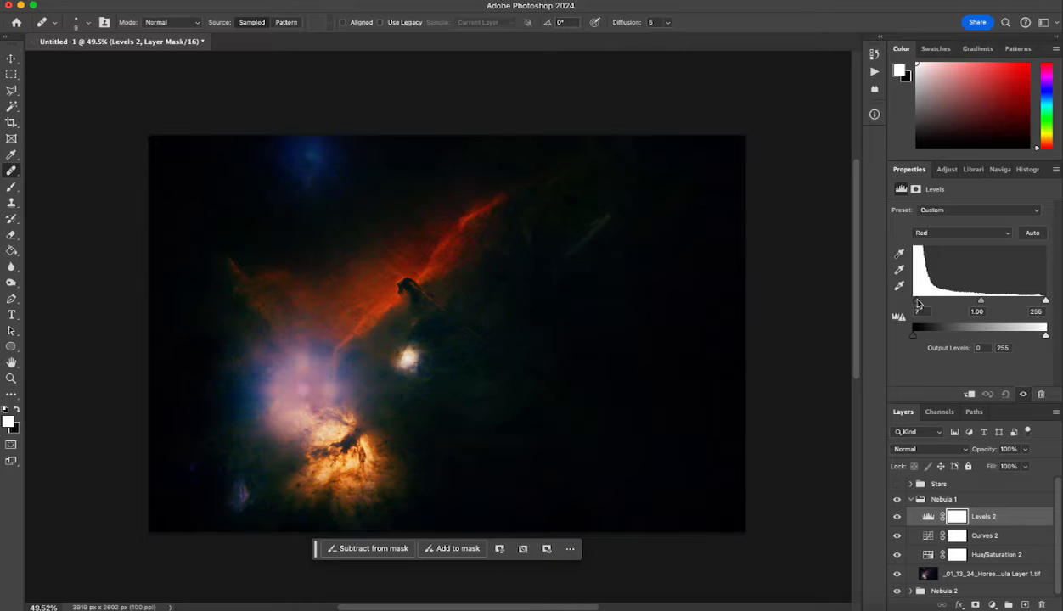
click(949, 234)
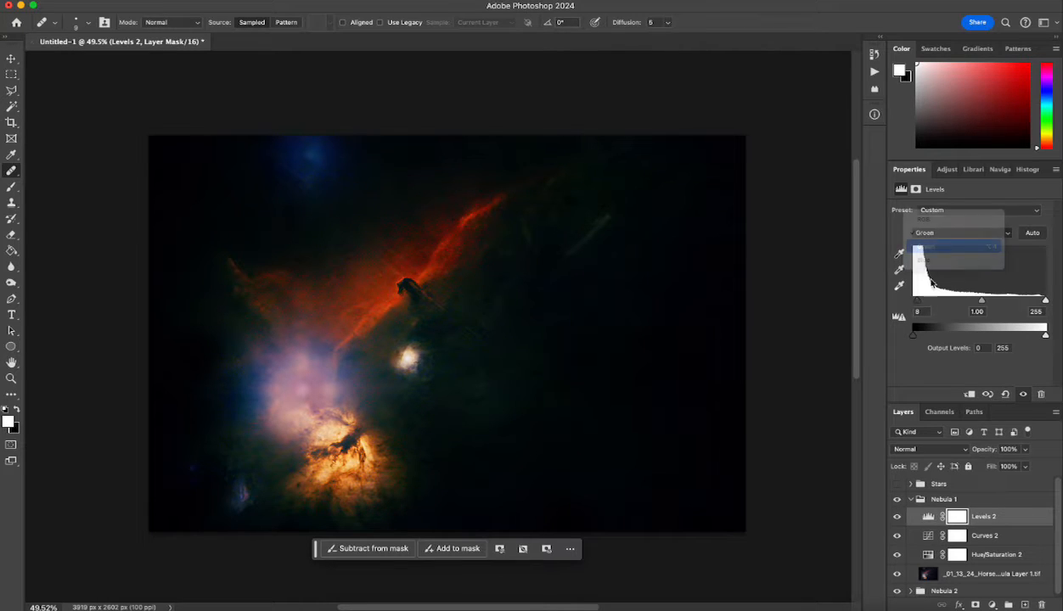
click(941, 246)
drag(913, 303, 916, 302)
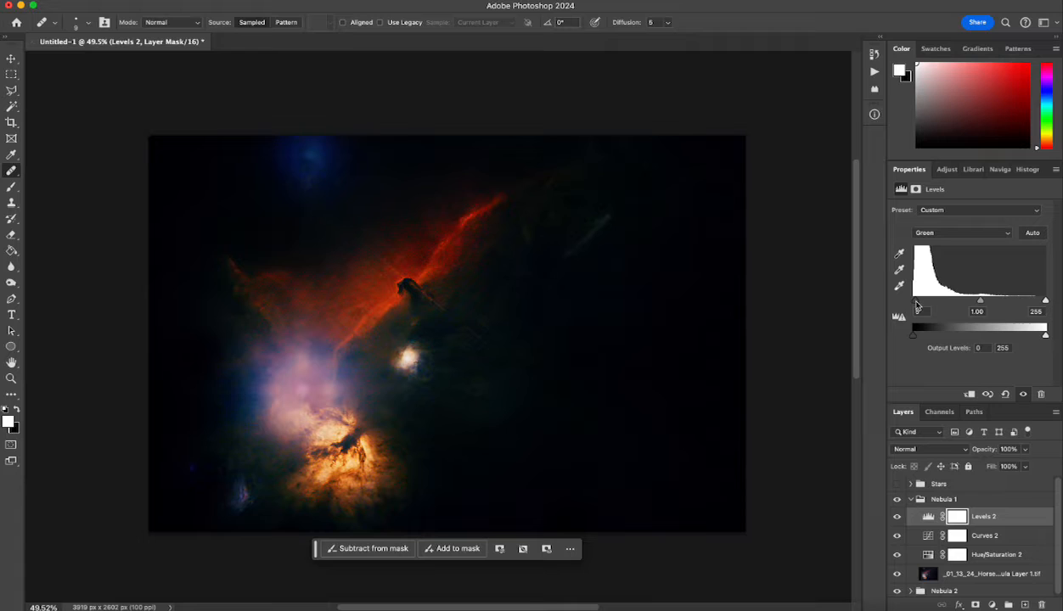
click(951, 232)
click(934, 244)
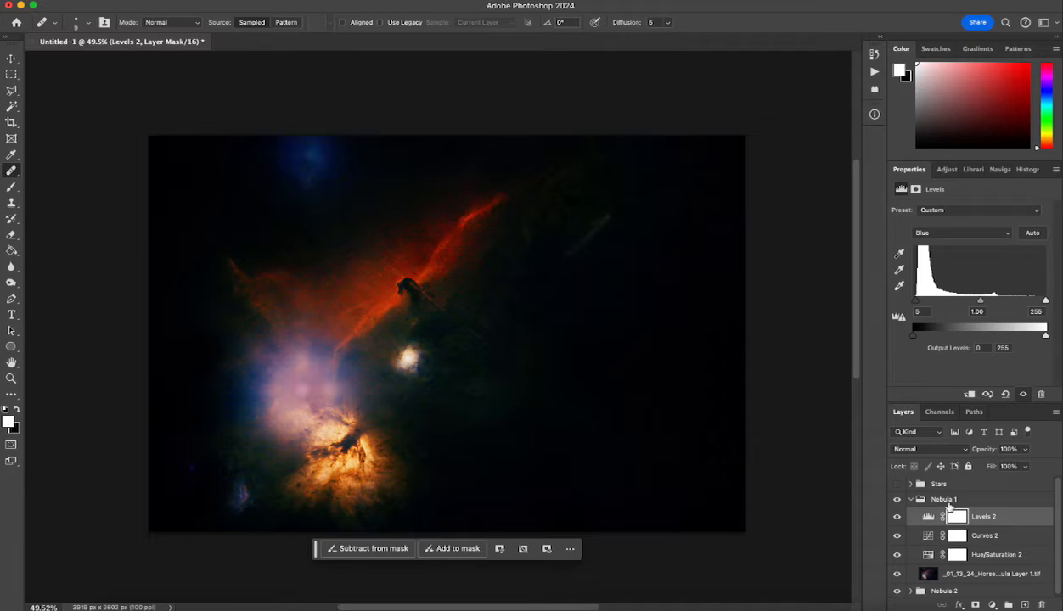
Step: Select the nebula image layer in the Nebula 1 group and heal the diagonal streaks beyond the Horsehead with a size 90 Healing Brush
click(917, 500)
click(911, 500)
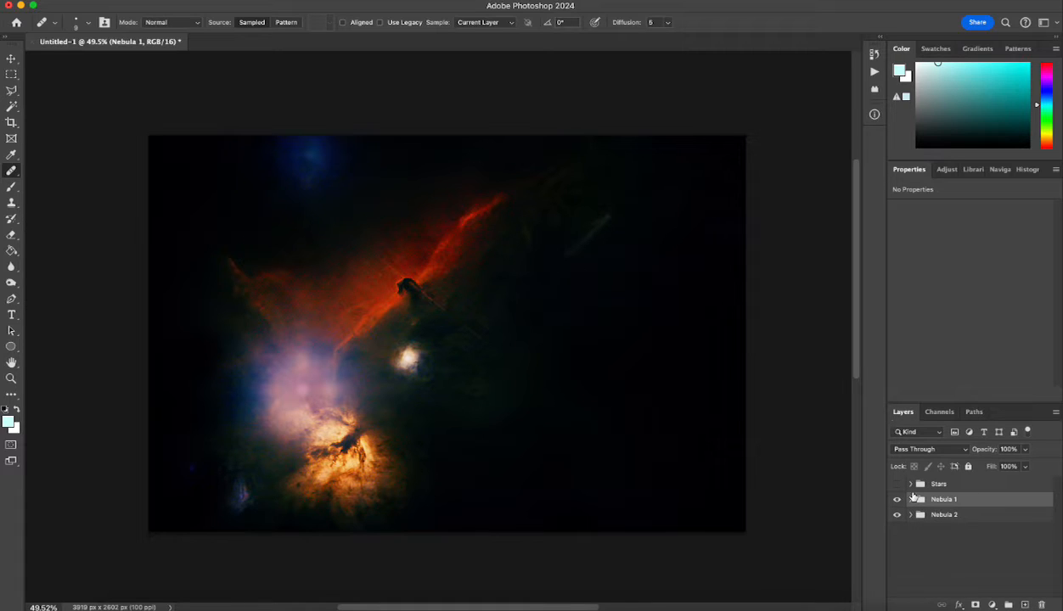
click(911, 501)
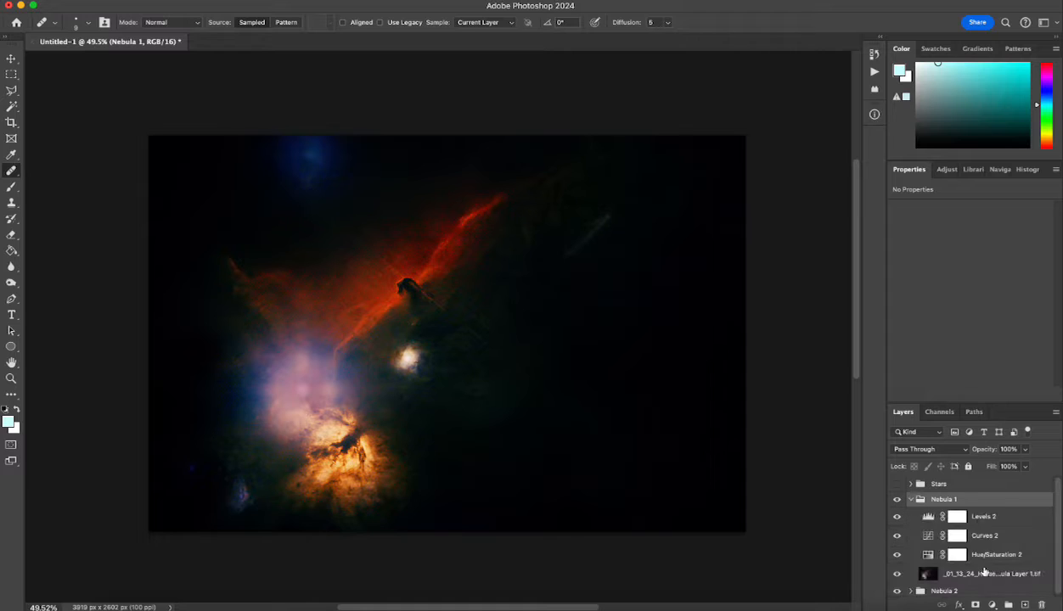
click(984, 574)
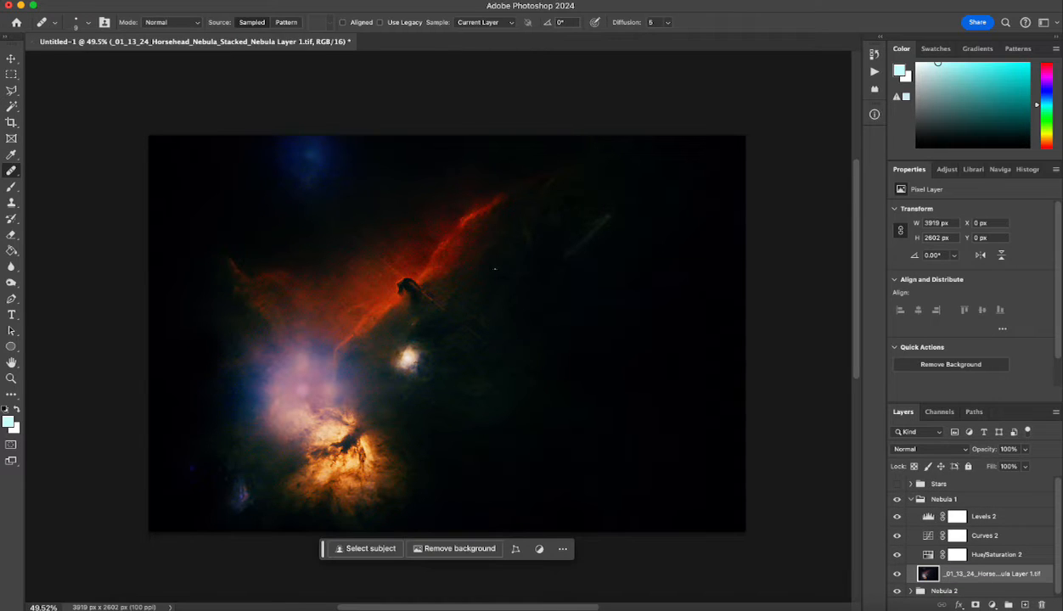
scroll(504, 343, up, 10)
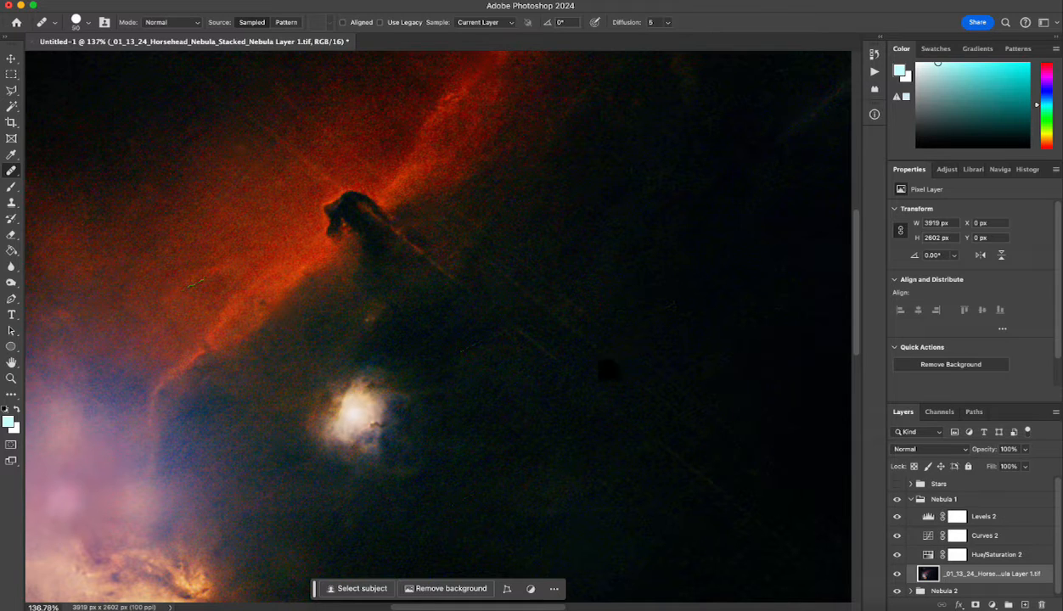
click(607, 370)
alt+click(743, 355)
mouse_move(492, 196)
mouse_down()
mouse_move(445, 206)
mouse_move(479, 223)
mouse_move(482, 240)
mouse_up()
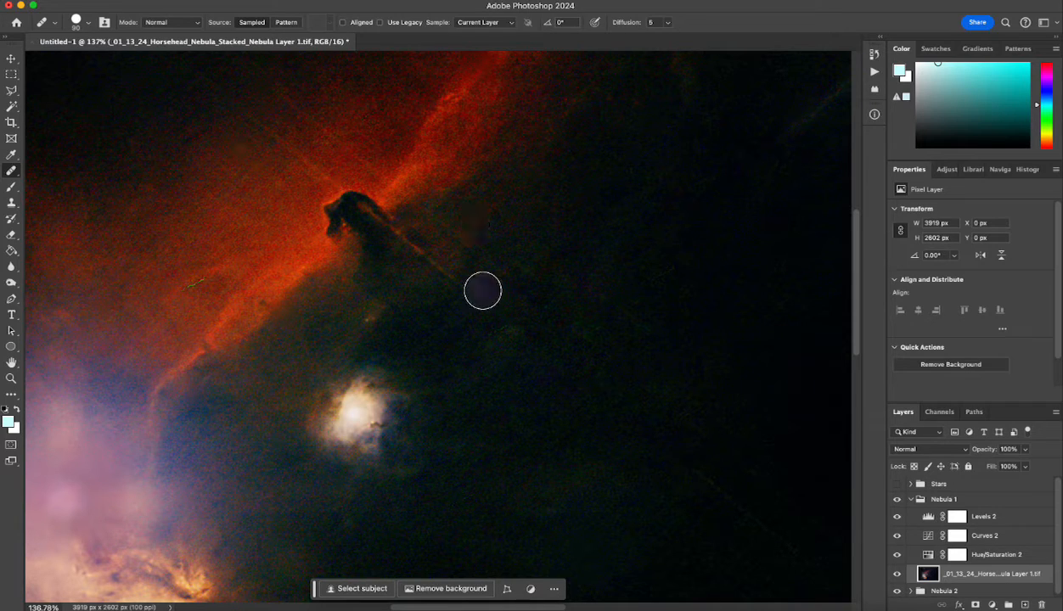
mouse_move(482, 291)
mouse_down()
mouse_move(450, 284)
mouse_move(397, 236)
mouse_up()
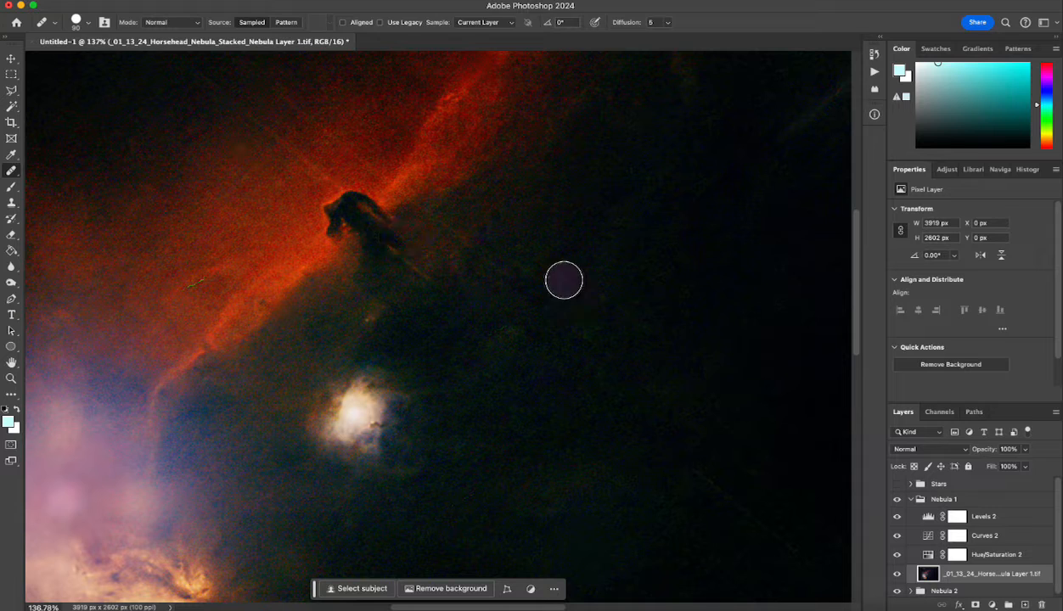
Step: Heal the remaining streak beside the Horsehead and the small dark mark in the red nebula
alt+click(514, 238)
drag(478, 305, 497, 273)
mouse_move(517, 222)
mouse_down()
mouse_move(449, 226)
mouse_move(460, 234)
mouse_up()
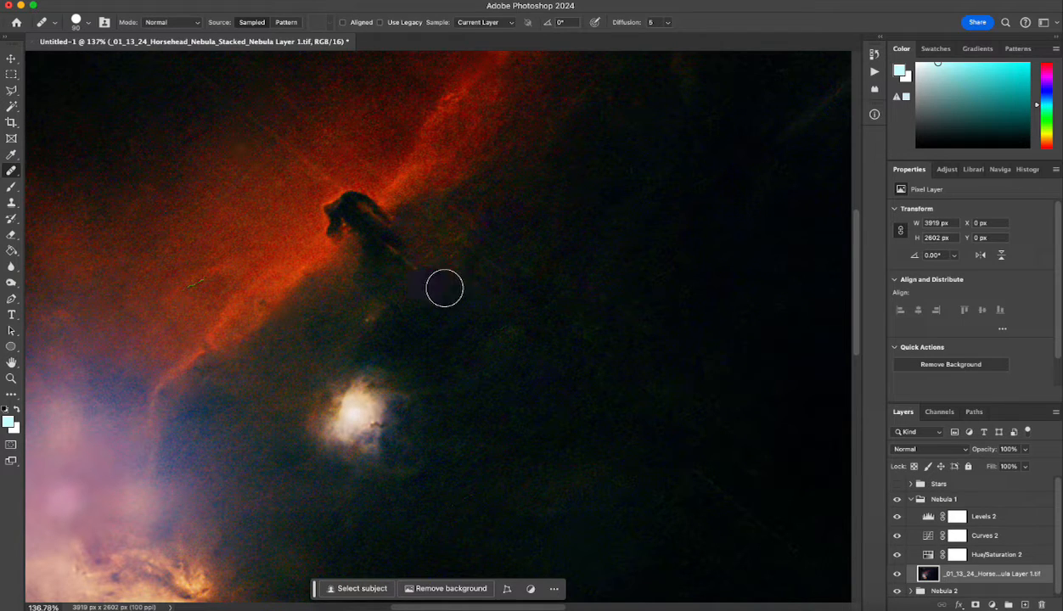
drag(444, 287, 426, 280)
drag(430, 293, 398, 261)
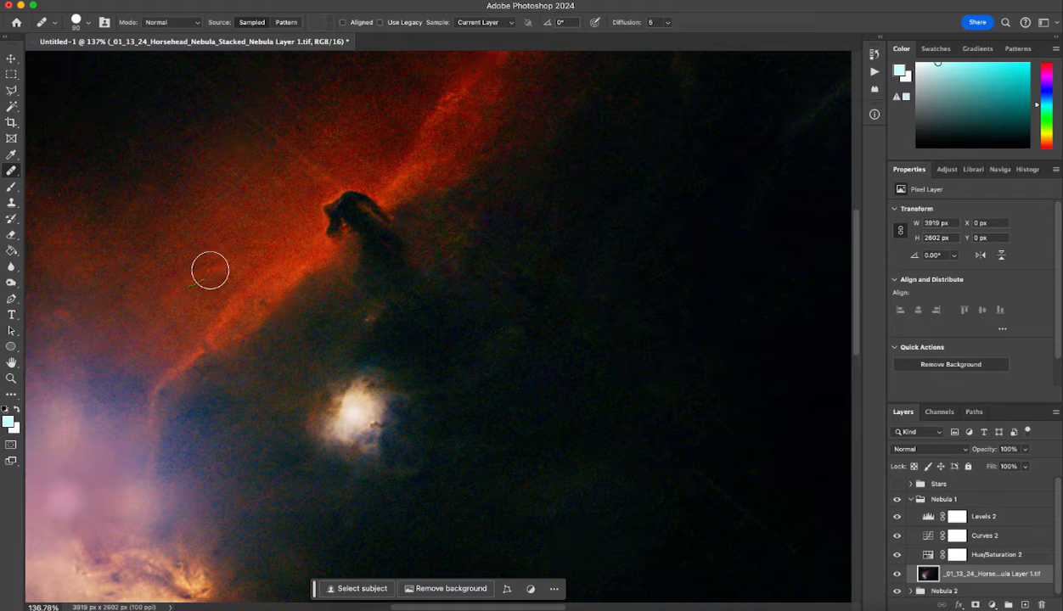
alt+click(165, 340)
drag(175, 296, 189, 290)
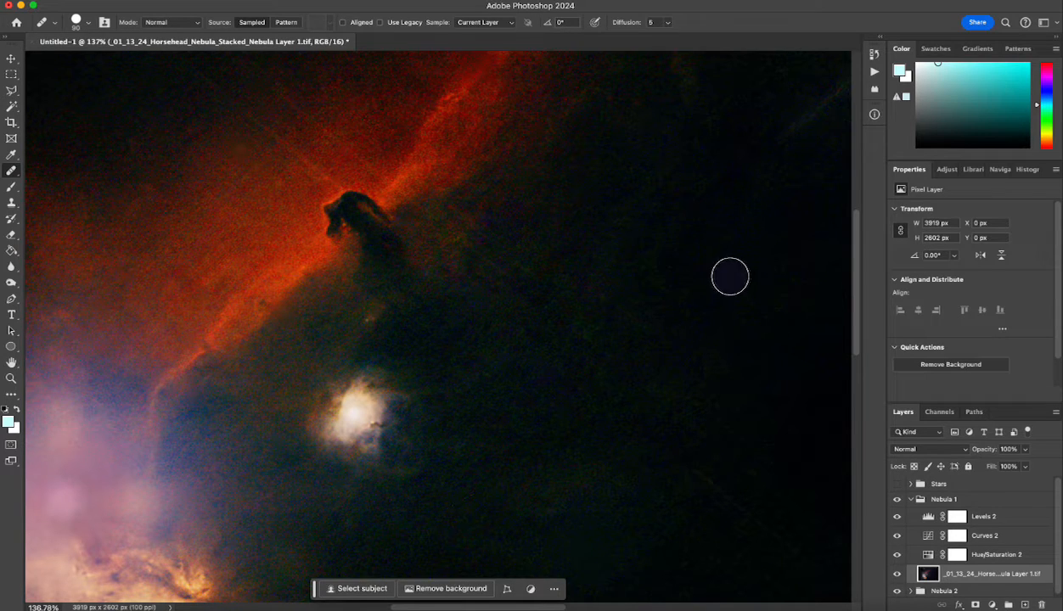
Step: Heal the faint diagonal streak across the dark background to the right of the bright white nebula
scroll(742, 358, down, 3)
scroll(742, 357, right, 2)
alt+click(736, 335)
drag(674, 353, 654, 354)
scroll(741, 363, down, 4)
scroll(741, 362, right, 5)
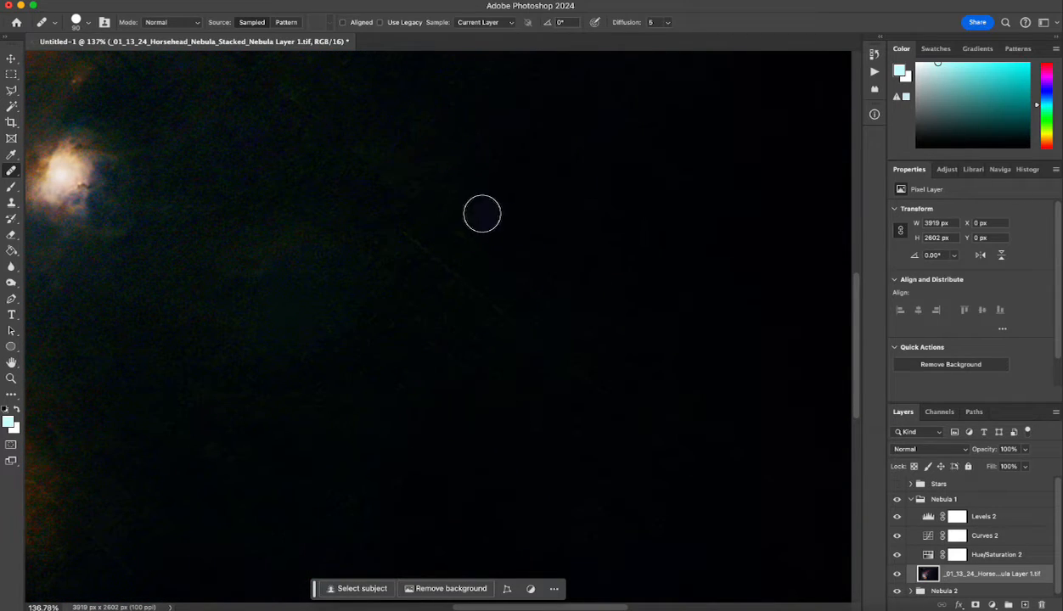
mouse_move(481, 214)
mouse_down()
mouse_move(675, 373)
mouse_move(440, 225)
mouse_move(561, 311)
mouse_move(526, 242)
mouse_move(520, 283)
mouse_move(600, 339)
mouse_move(484, 174)
mouse_move(396, 217)
mouse_move(400, 238)
mouse_move(595, 382)
mouse_up()
scroll(648, 400, right, 5)
scroll(648, 401, down, 2)
alt+click(537, 239)
mouse_move(467, 306)
mouse_down()
mouse_move(619, 472)
mouse_move(642, 465)
mouse_up()
Step: Heal the faint blemishes in the dark background toward the lower right edge of the image
scroll(326, 261, left, 3)
scroll(326, 261, up, 1)
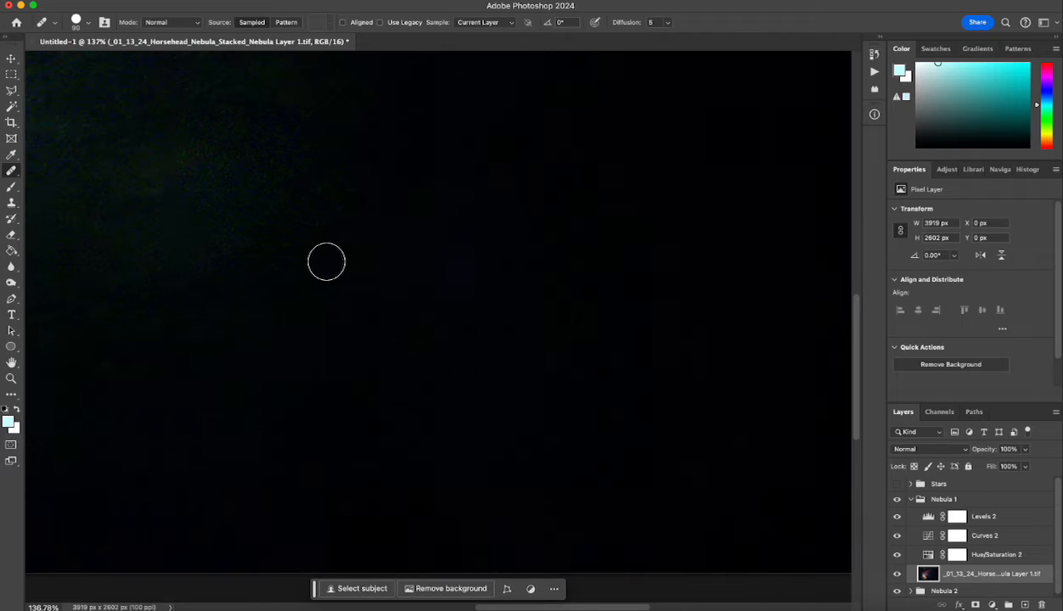
alt+click(374, 374)
mouse_move(347, 287)
mouse_down()
mouse_move(466, 335)
mouse_move(468, 358)
mouse_move(600, 459)
mouse_move(599, 344)
mouse_up()
scroll(415, 422, down, 5)
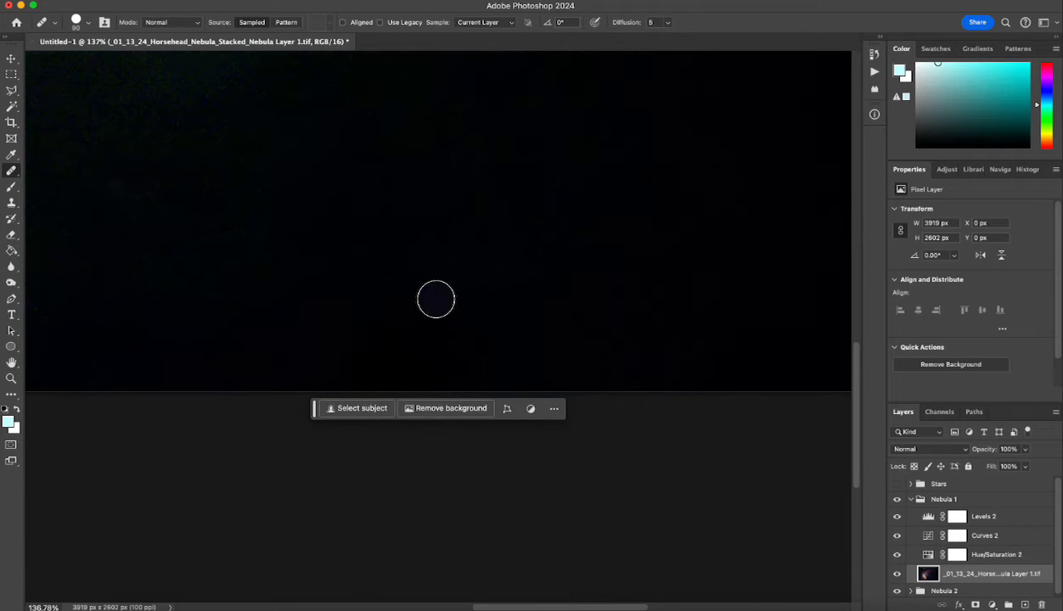
alt+click(269, 265)
mouse_move(365, 323)
mouse_down()
mouse_move(382, 359)
mouse_move(413, 335)
mouse_move(417, 305)
mouse_move(388, 336)
mouse_move(430, 315)
mouse_move(477, 338)
mouse_move(335, 359)
mouse_move(507, 374)
mouse_move(457, 374)
mouse_move(493, 349)
mouse_up()
scroll(388, 283, left, 5)
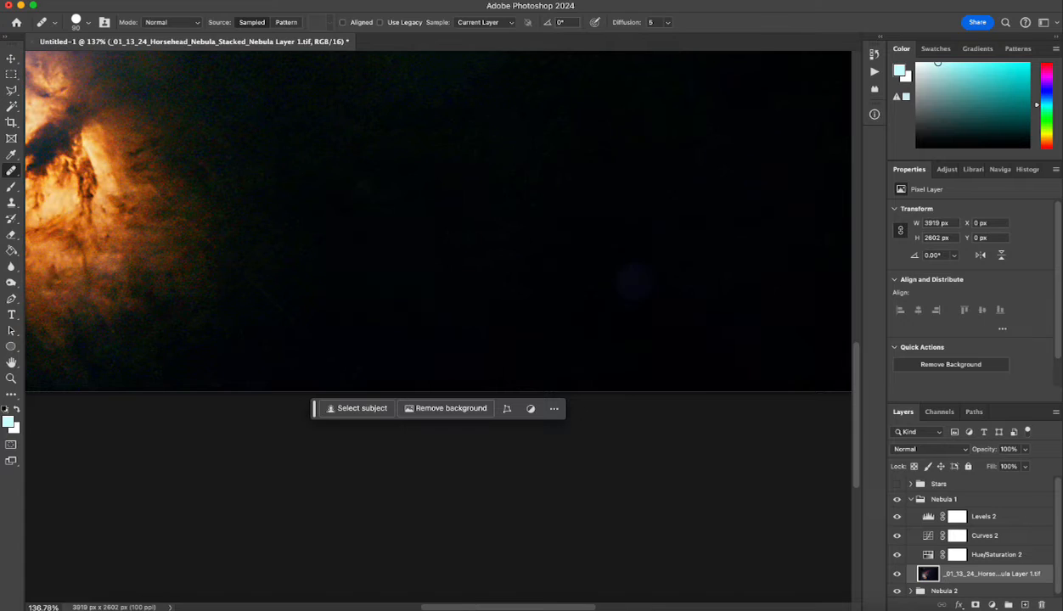
Step: Heal the blemishes in the dark background to the right of the orange Flame Nebula and along its outer edge
alt+click(425, 268)
drag(355, 369, 269, 294)
scroll(268, 295, left, 5)
scroll(268, 294, up, 2)
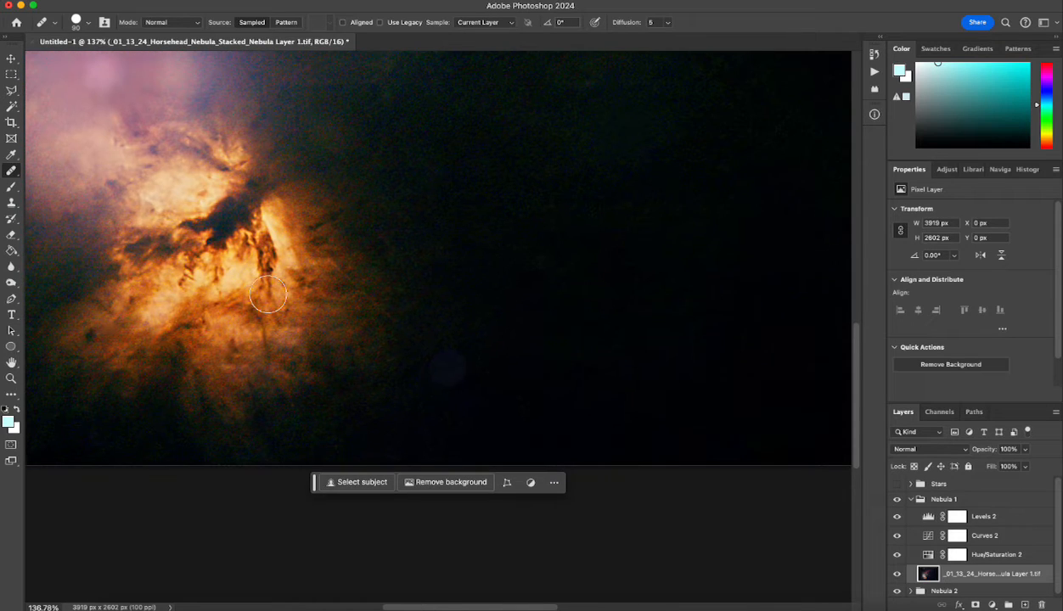
alt+click(420, 270)
mouse_move(400, 286)
mouse_down()
mouse_move(394, 324)
mouse_move(374, 293)
mouse_up()
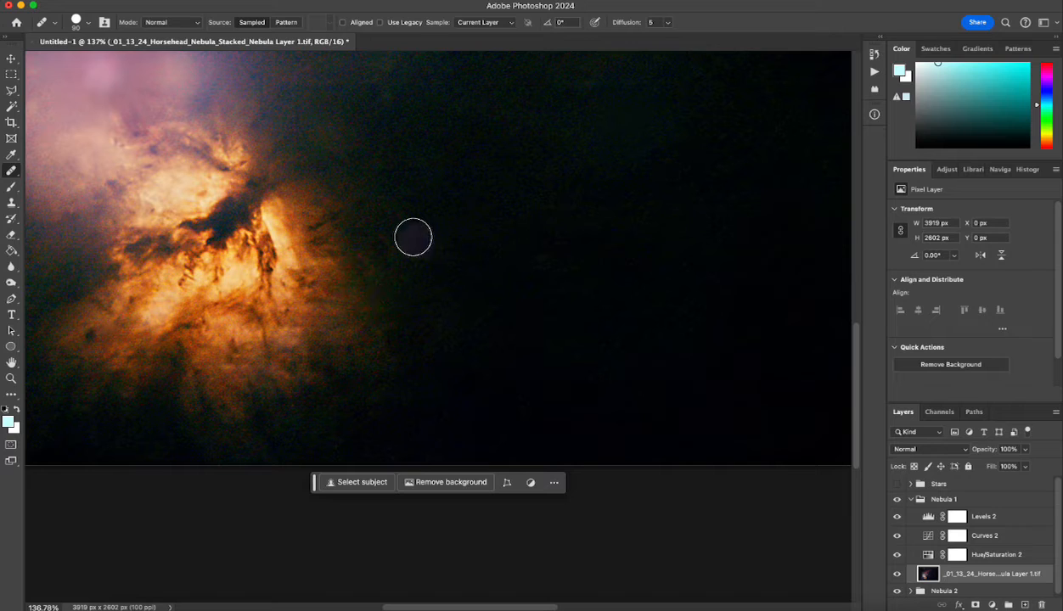
Step: Heal the blemishes in the dark background along the left edge of the image
scroll(473, 269, left, 10)
scroll(473, 268, up, 2)
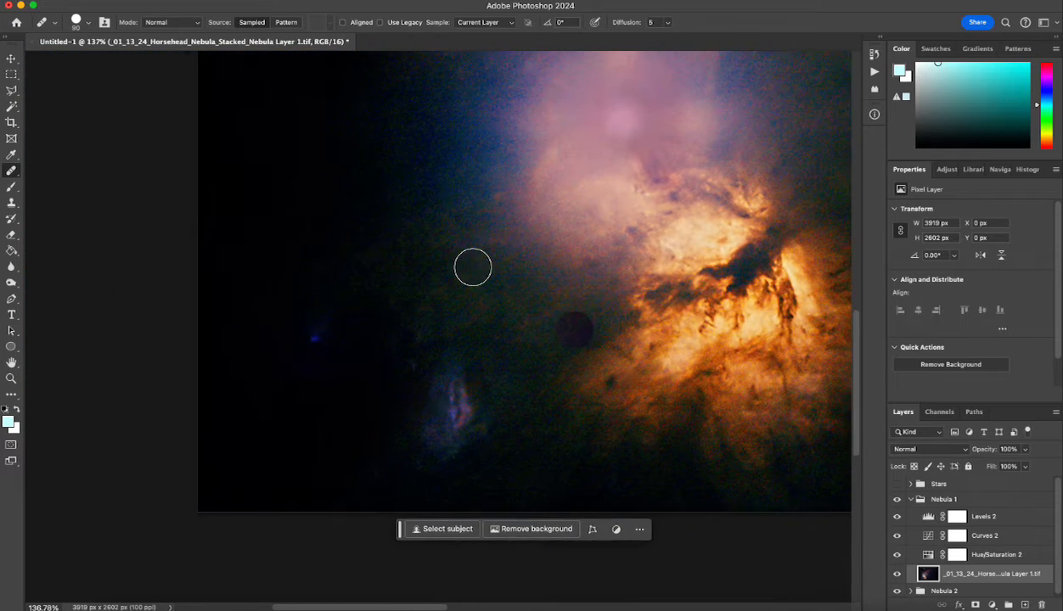
scroll(473, 269, up, 6)
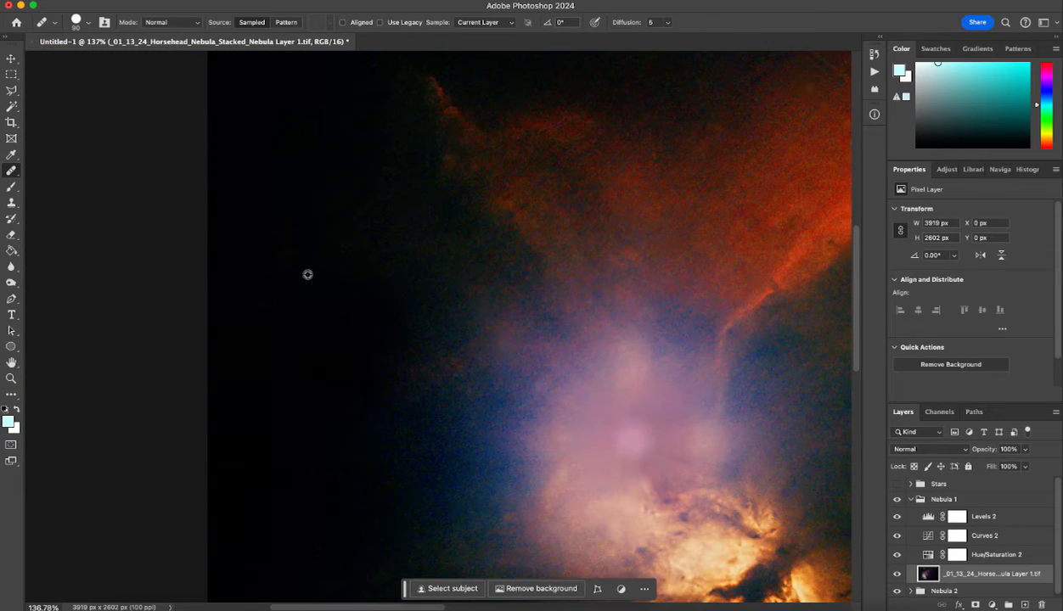
alt+click(296, 216)
mouse_move(312, 274)
mouse_down()
mouse_move(331, 316)
mouse_move(314, 303)
mouse_move(327, 347)
mouse_move(391, 302)
mouse_move(367, 342)
mouse_move(324, 376)
mouse_move(326, 355)
mouse_move(316, 374)
mouse_move(361, 365)
mouse_move(374, 389)
mouse_move(281, 321)
mouse_move(316, 417)
mouse_move(371, 350)
mouse_move(345, 282)
mouse_move(337, 350)
mouse_up()
alt+click(233, 499)
drag(228, 473, 235, 458)
Step: Heal the short streak and other marks in the dark upper-left background beside and below the blue glow
scroll(392, 260, up, 5)
scroll(391, 260, right, 3)
scroll(394, 262, up, 2)
scroll(394, 262, right, 1)
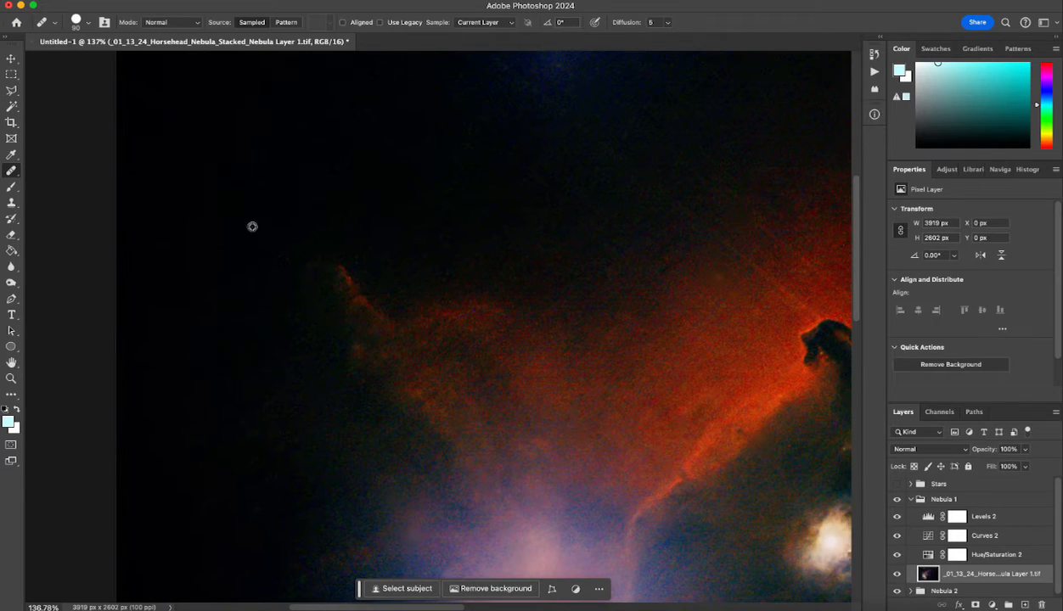
scroll(380, 147, up, 10)
scroll(379, 147, right, 3)
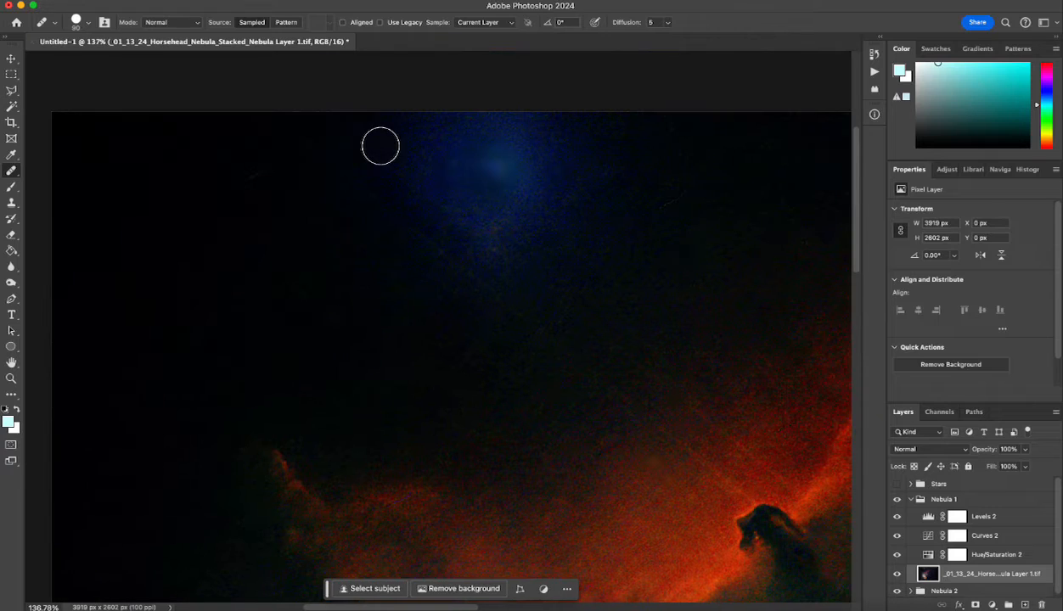
alt+click(219, 256)
drag(232, 185, 269, 177)
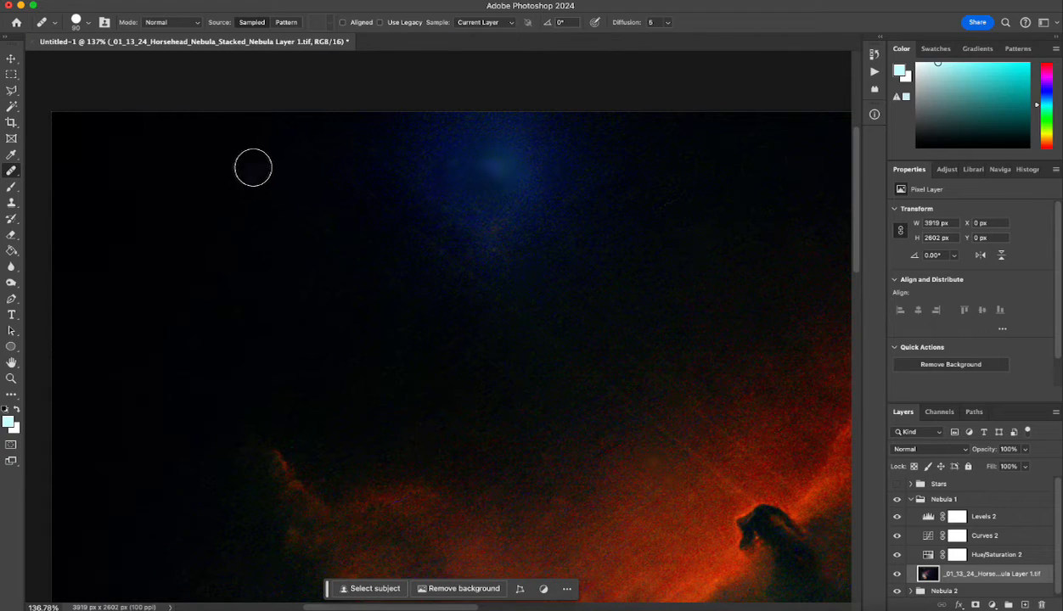
mouse_move(622, 419)
mouse_down()
mouse_move(583, 373)
mouse_move(500, 344)
mouse_move(475, 277)
mouse_move(460, 290)
mouse_move(364, 186)
mouse_move(290, 133)
mouse_up()
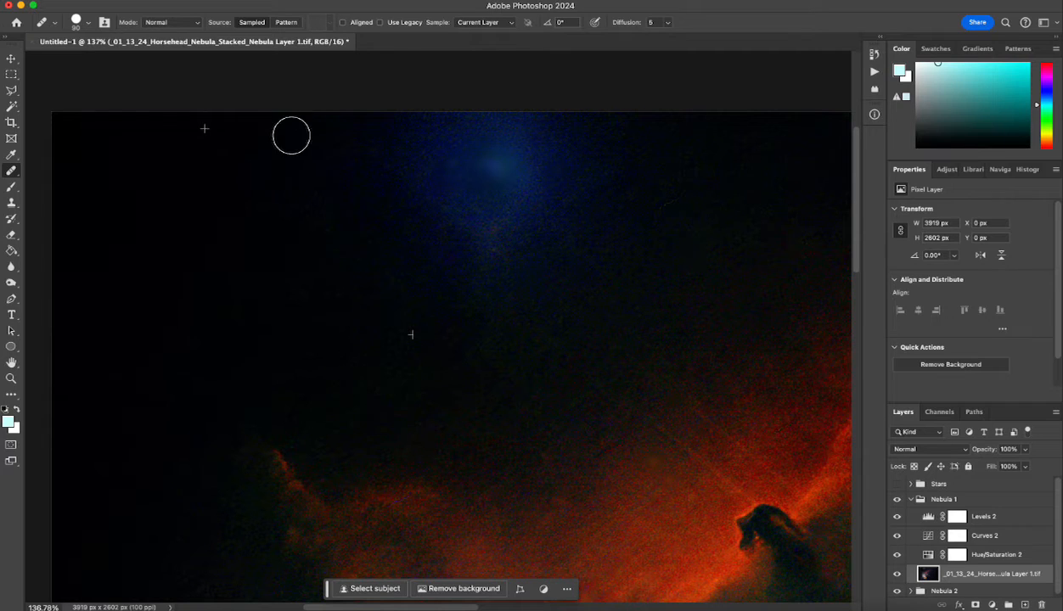
mouse_move(363, 263)
mouse_down()
mouse_move(351, 163)
mouse_move(409, 255)
mouse_up()
Step: Heal the diagonal streak running through the red nebula above and left of the Horsehead
click(615, 470)
alt+click(681, 519)
drag(700, 463, 722, 489)
mouse_move(689, 452)
mouse_down()
mouse_move(659, 412)
mouse_move(590, 388)
mouse_up()
alt+click(728, 392)
mouse_move(678, 391)
mouse_down()
mouse_move(688, 423)
mouse_move(655, 460)
mouse_up()
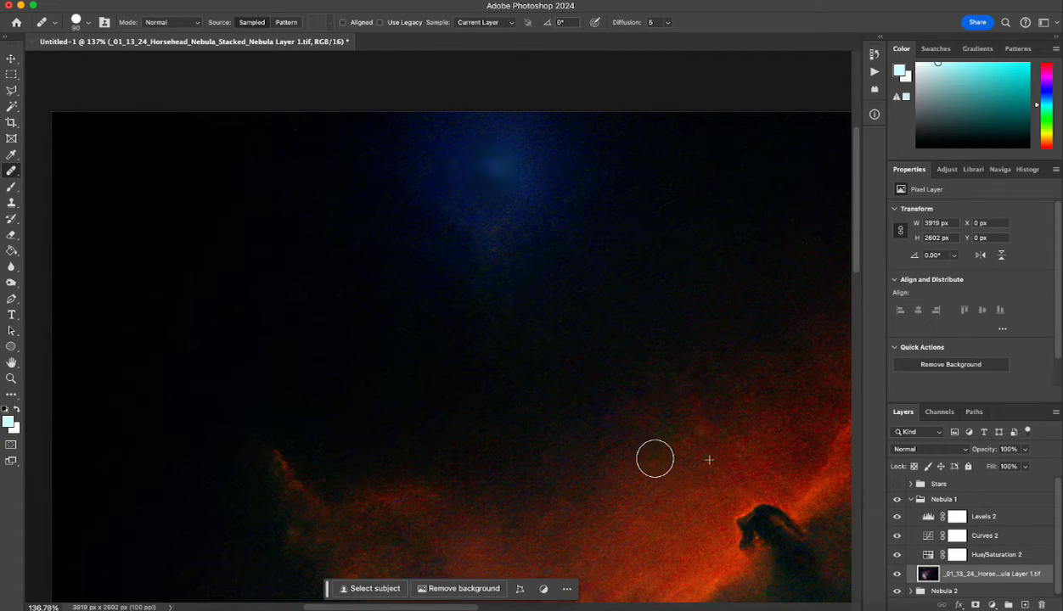
mouse_move(737, 423)
mouse_down()
mouse_move(754, 459)
mouse_move(733, 467)
mouse_move(710, 454)
mouse_up()
Step: Heal the small blemishes in the dark upper-right background around the faint green wisp
scroll(520, 392, down, 3)
scroll(515, 387, right, 2)
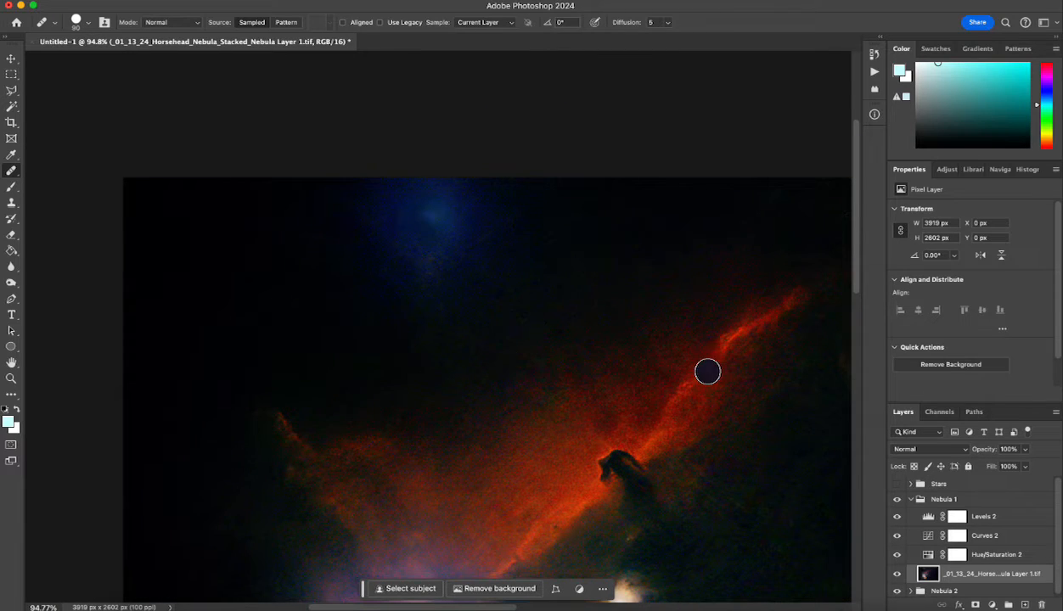
drag(705, 373, 541, 268)
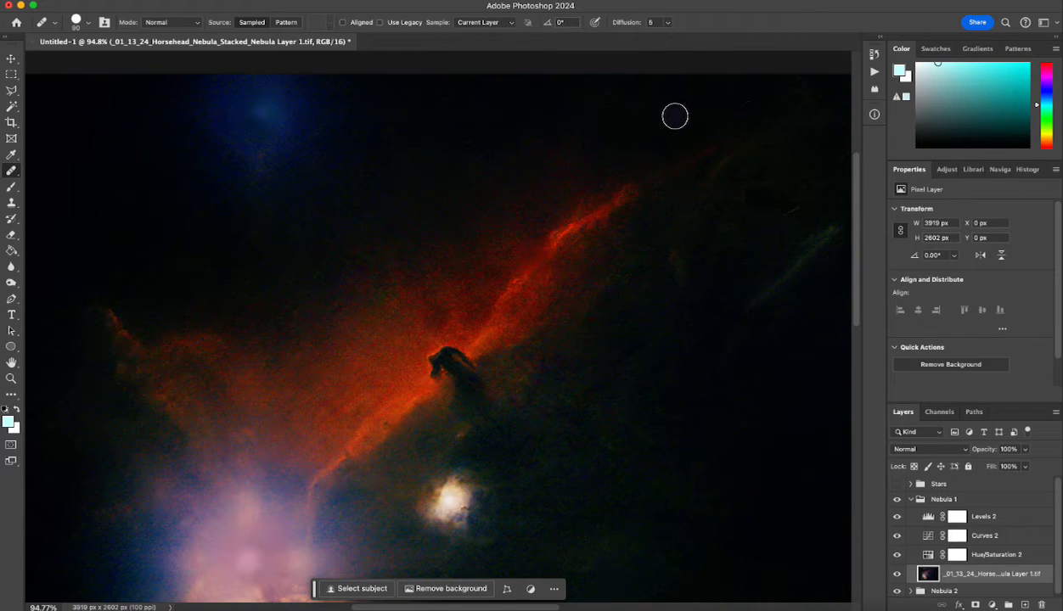
scroll(679, 153, right, 4)
scroll(679, 152, up, 1)
alt+click(746, 243)
drag(710, 241, 689, 238)
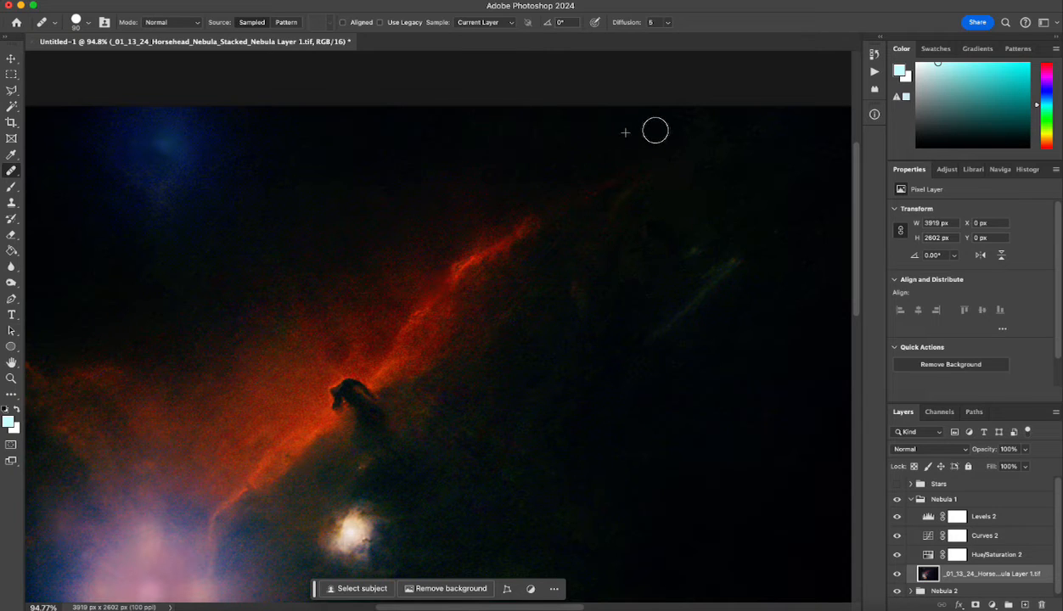
scroll(650, 134, right, 5)
scroll(649, 134, up, 3)
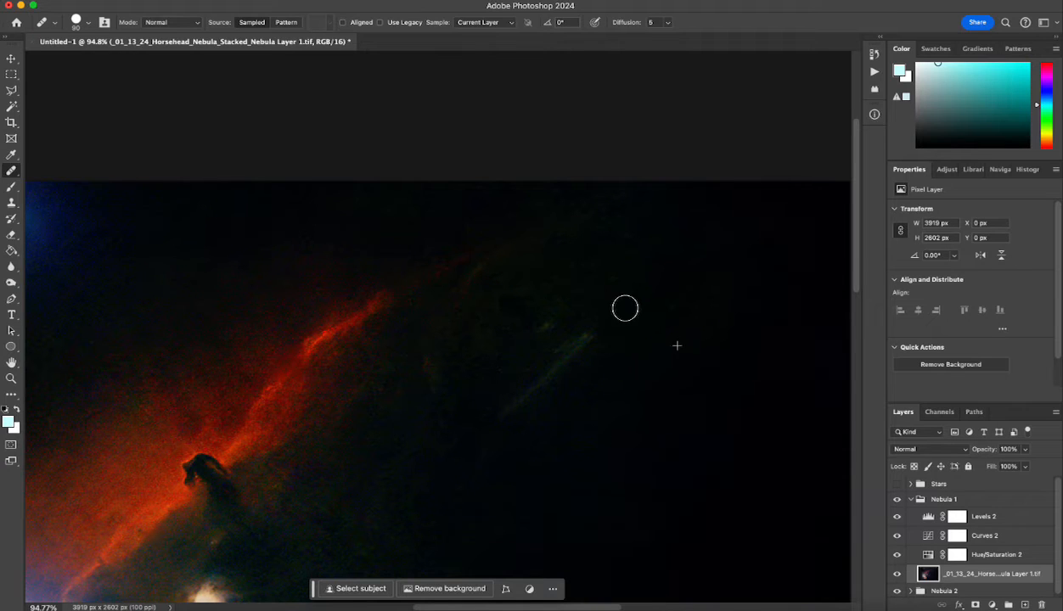
scroll(684, 285, down, 3)
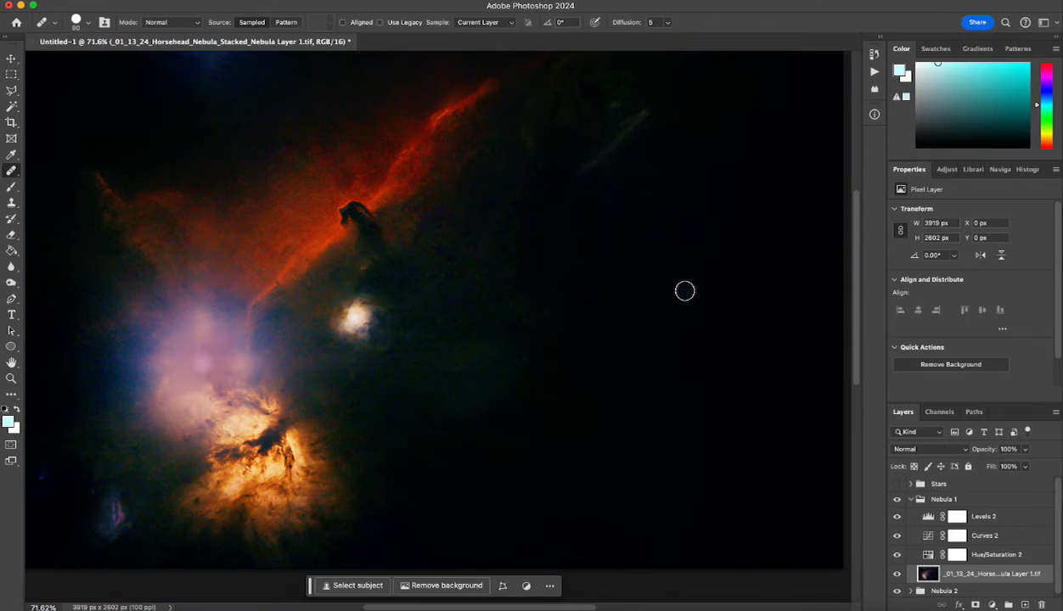
Step: Reduce noise on the Nebula 1 group's image layer with NoiseXTerminator at 67% denoise and 49 detail
scroll(685, 292, down, 4)
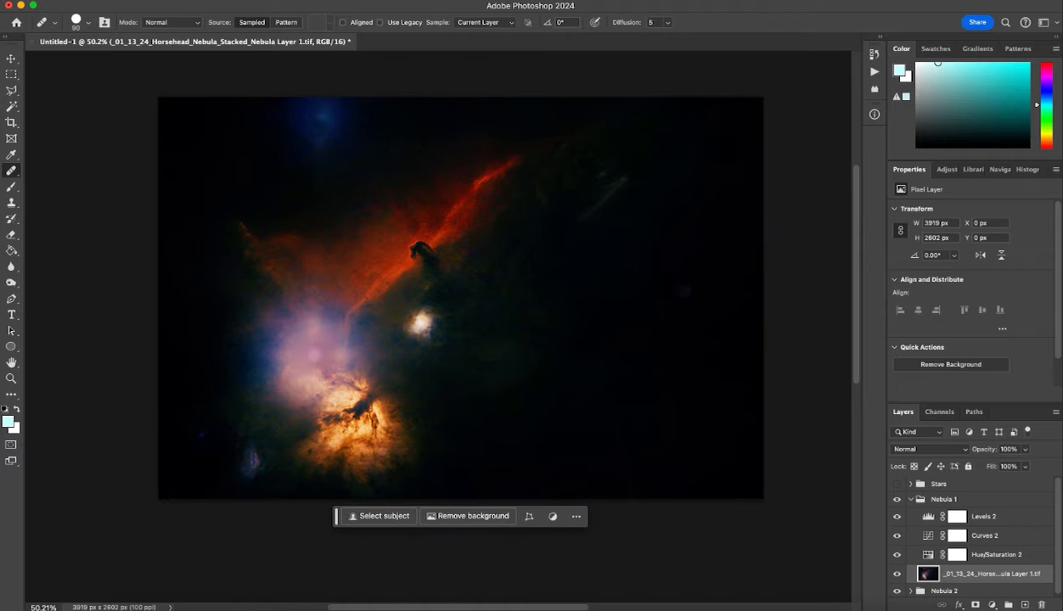
scroll(684, 290, up, 1)
scroll(685, 291, right, 1)
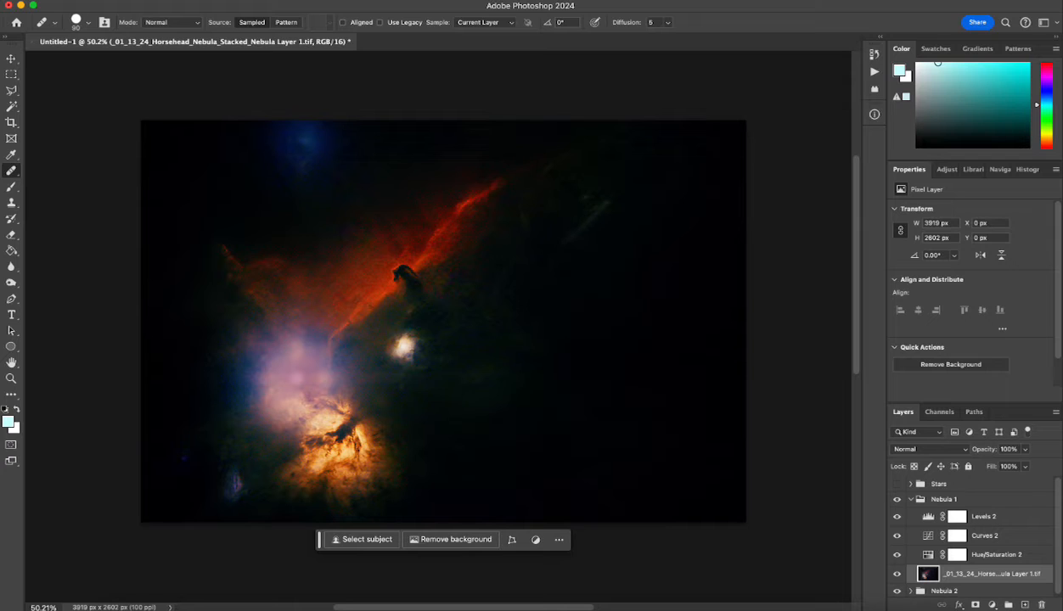
click(379, 0)
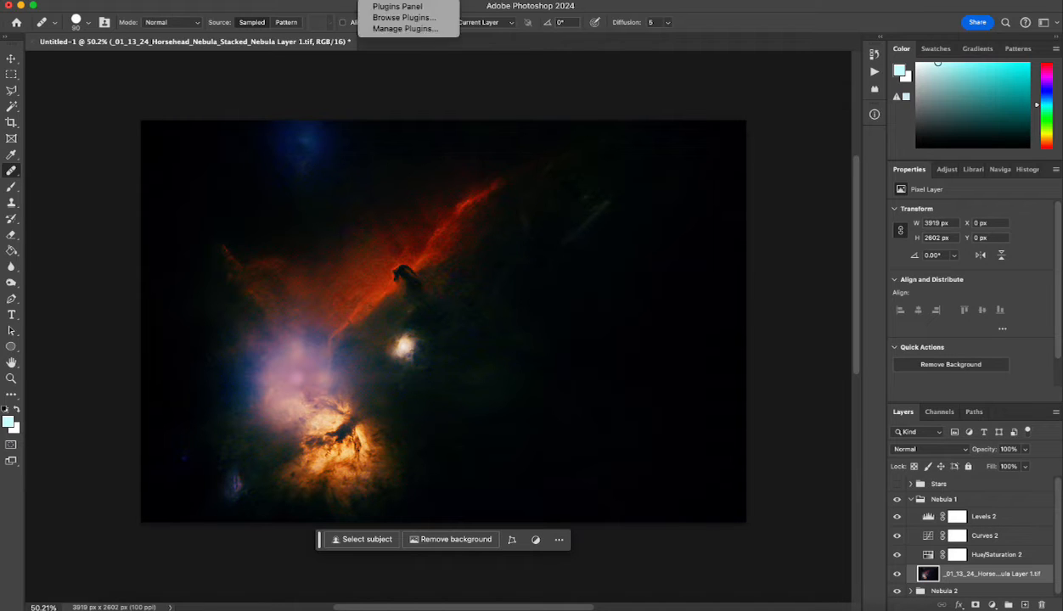
mouse_move(294, 0)
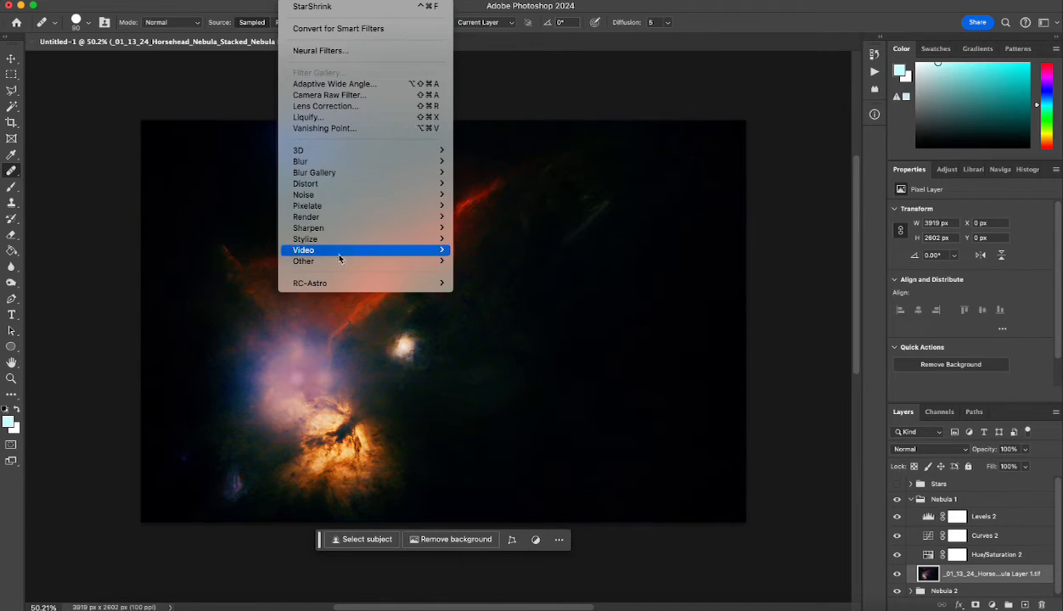
mouse_move(327, 284)
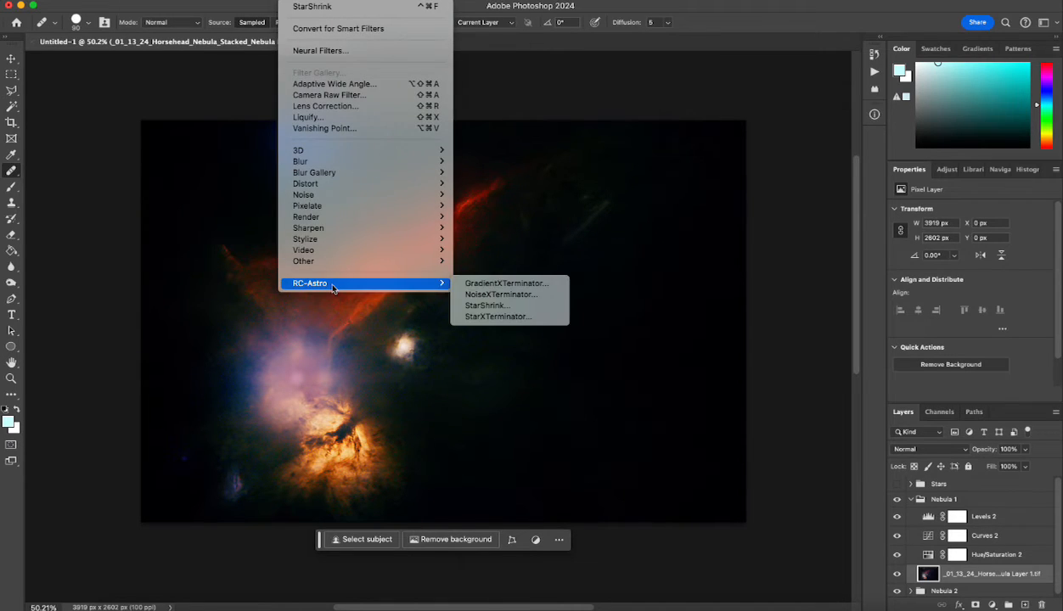
click(532, 295)
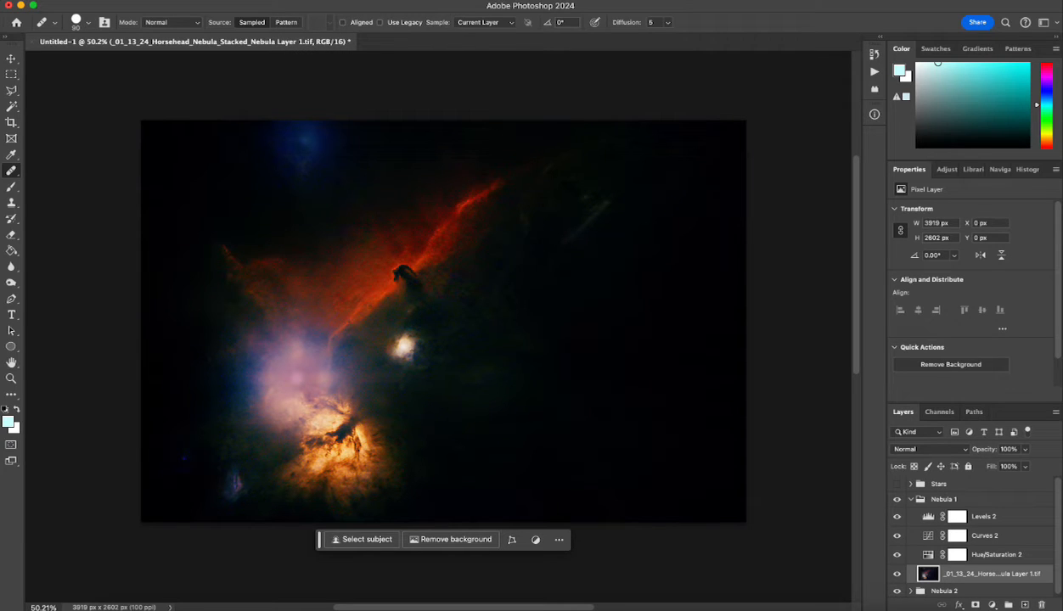
drag(489, 129, 694, 77)
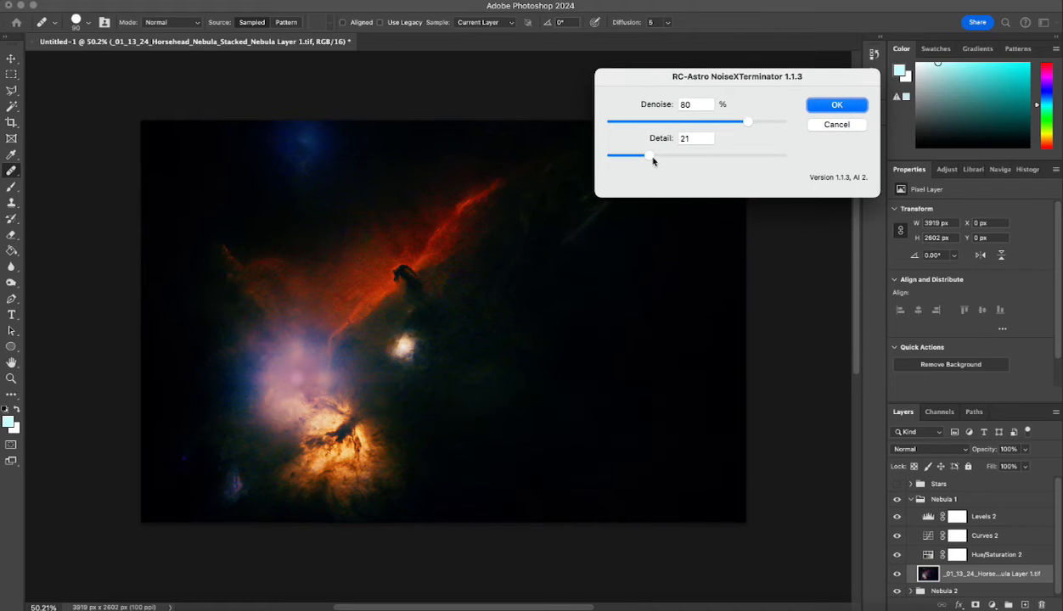
drag(651, 159, 700, 160)
drag(726, 123, 697, 159)
click(813, 102)
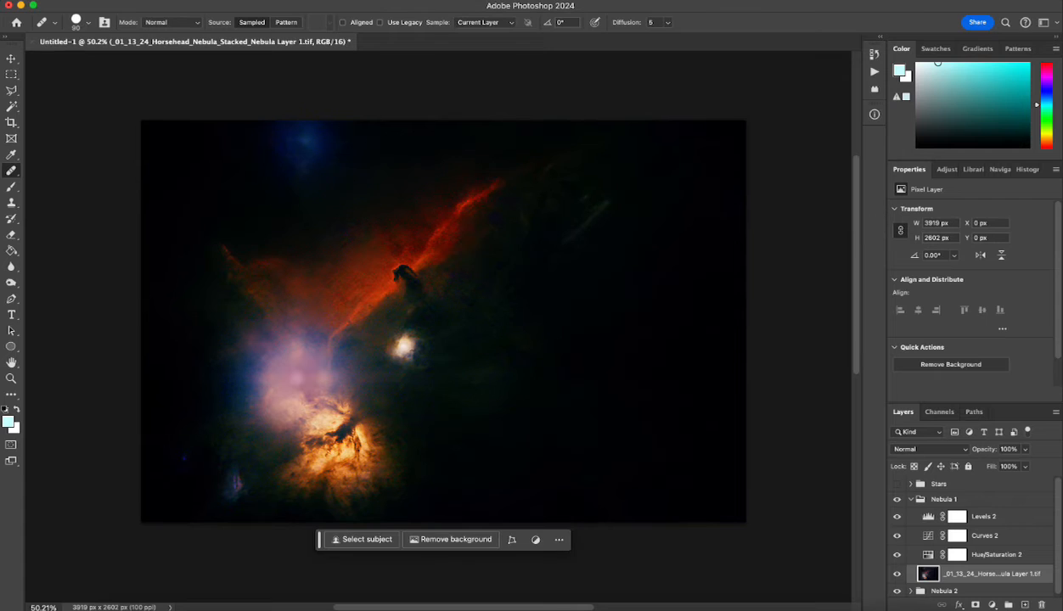
Step: Examine the denoised nebula up close around the Horsehead and the bright spot below it
click(321, 461)
click(369, 315)
click(376, 275)
scroll(375, 275, up, 5)
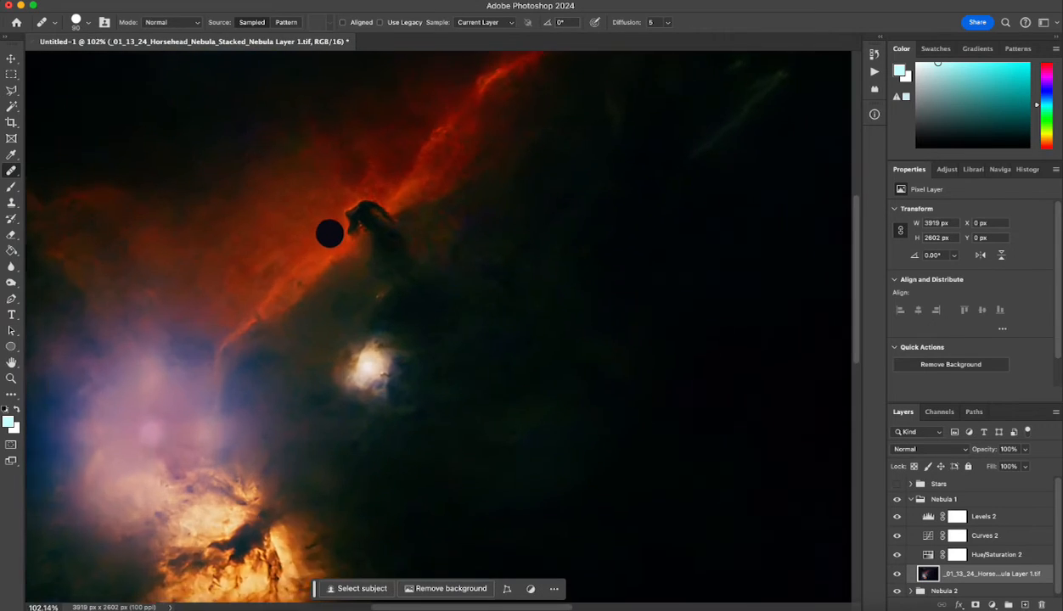
scroll(384, 280, left, 2)
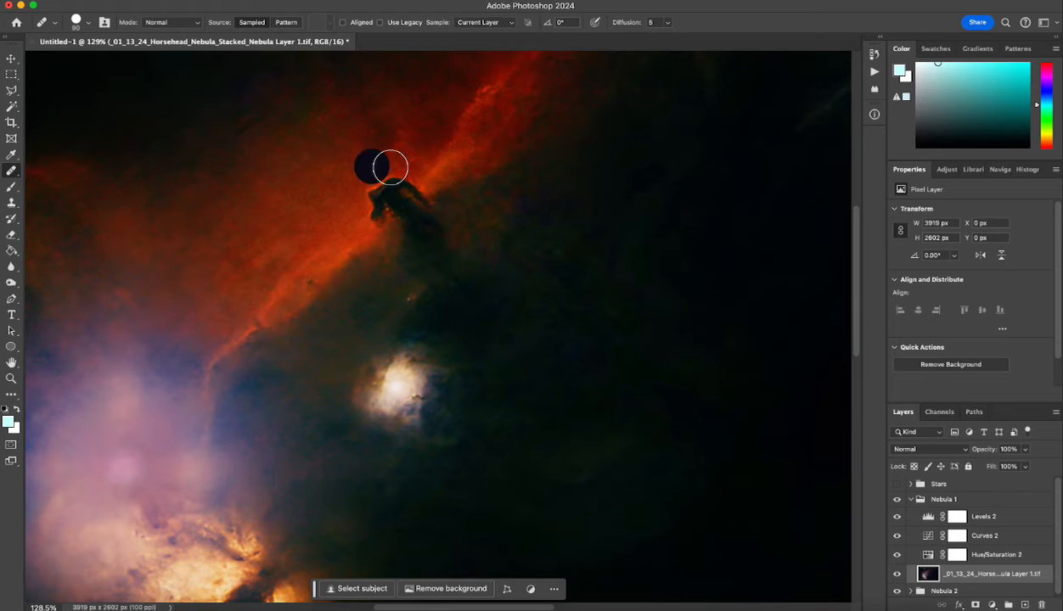
scroll(523, 212, down, 5)
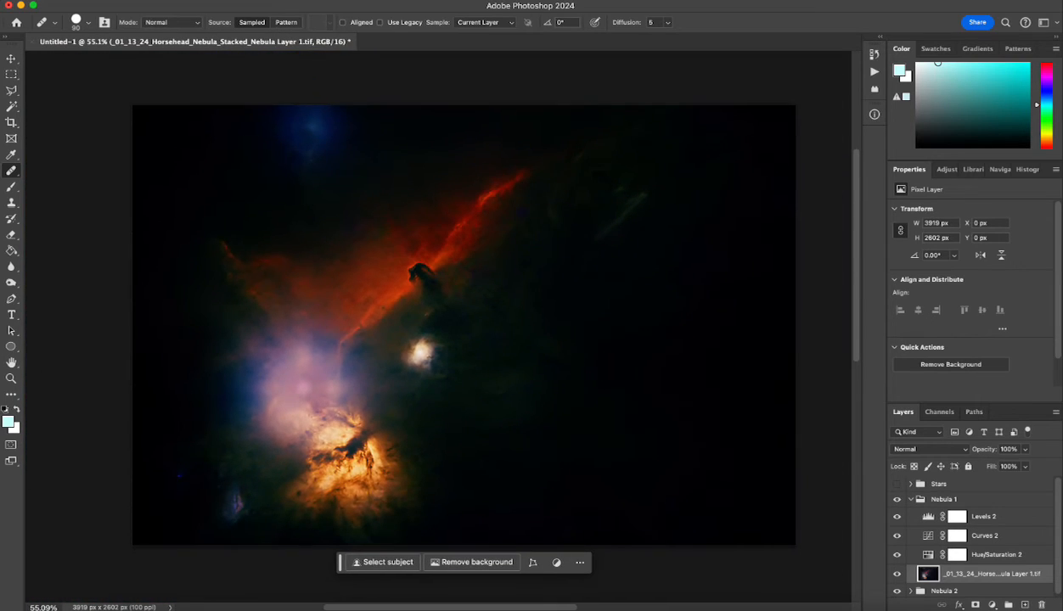
Step: Sharpen the Nebula 1 image layer with an Unsharp Mask of 83% amount and 3.7 pixels radius
click(285, 5)
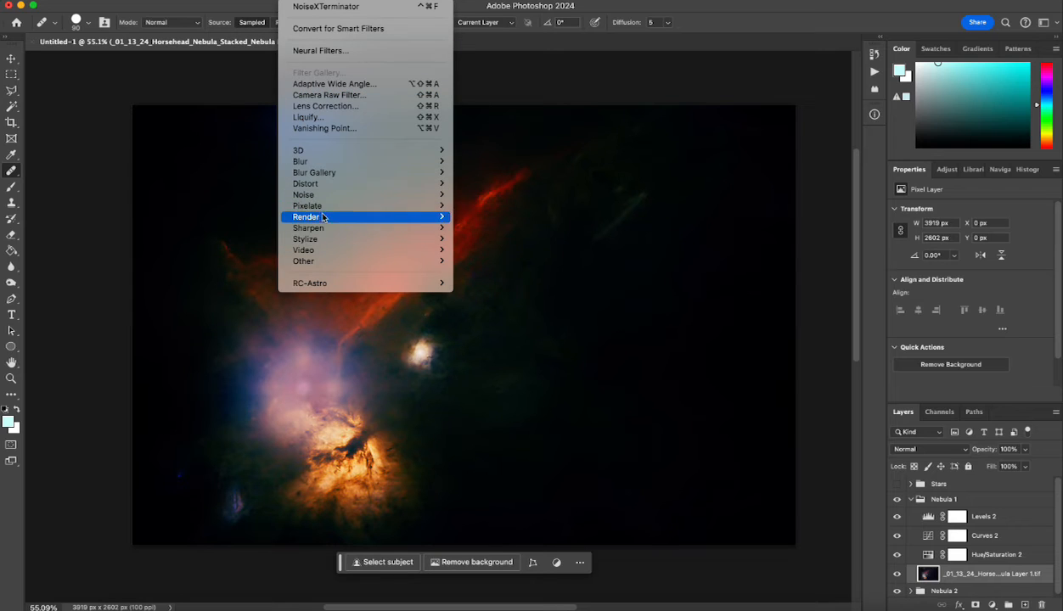
mouse_move(318, 228)
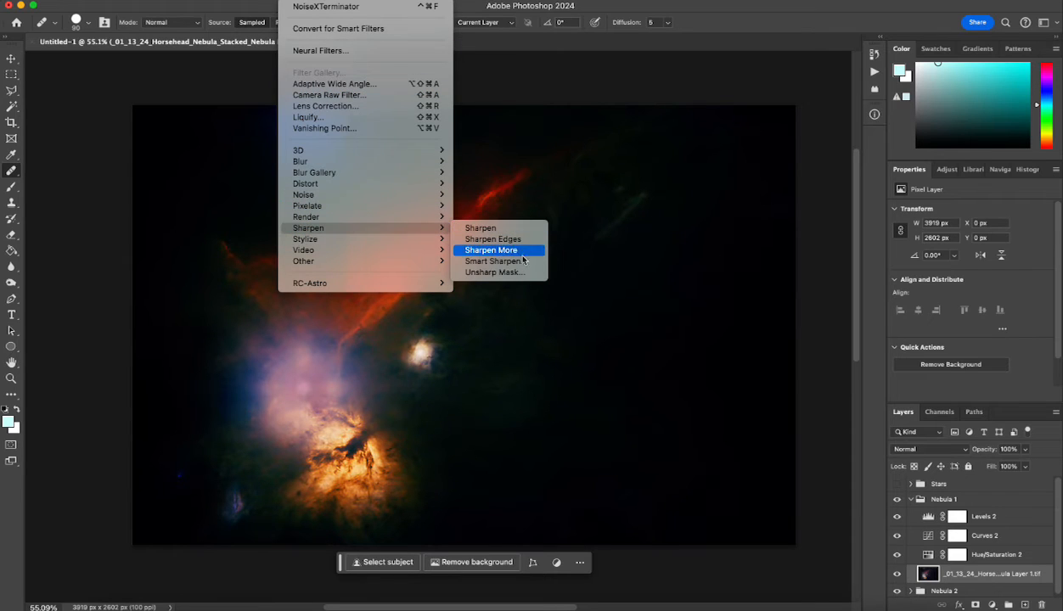
click(496, 273)
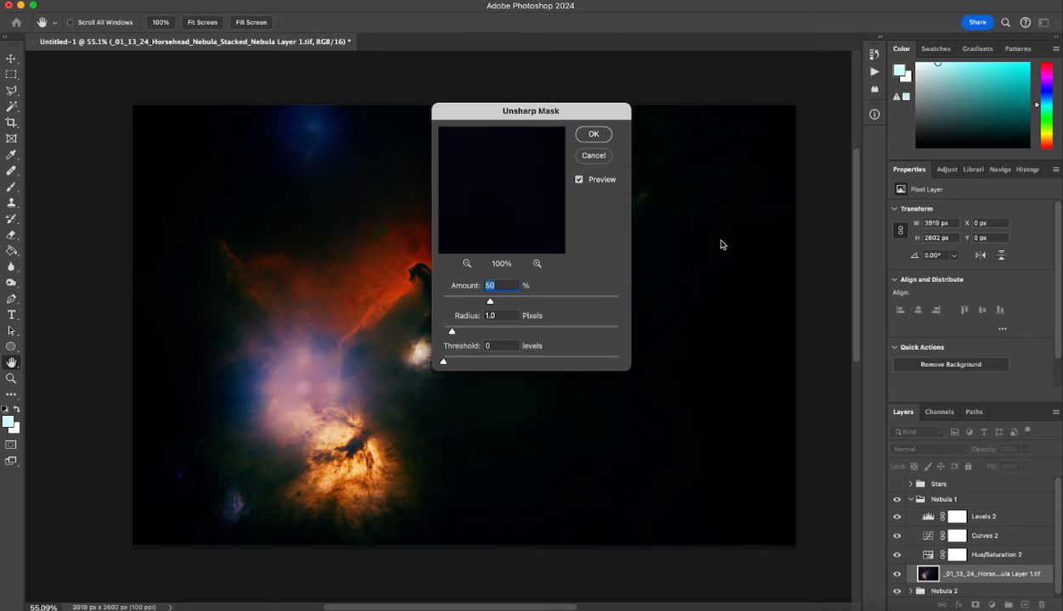
drag(500, 109, 653, 143)
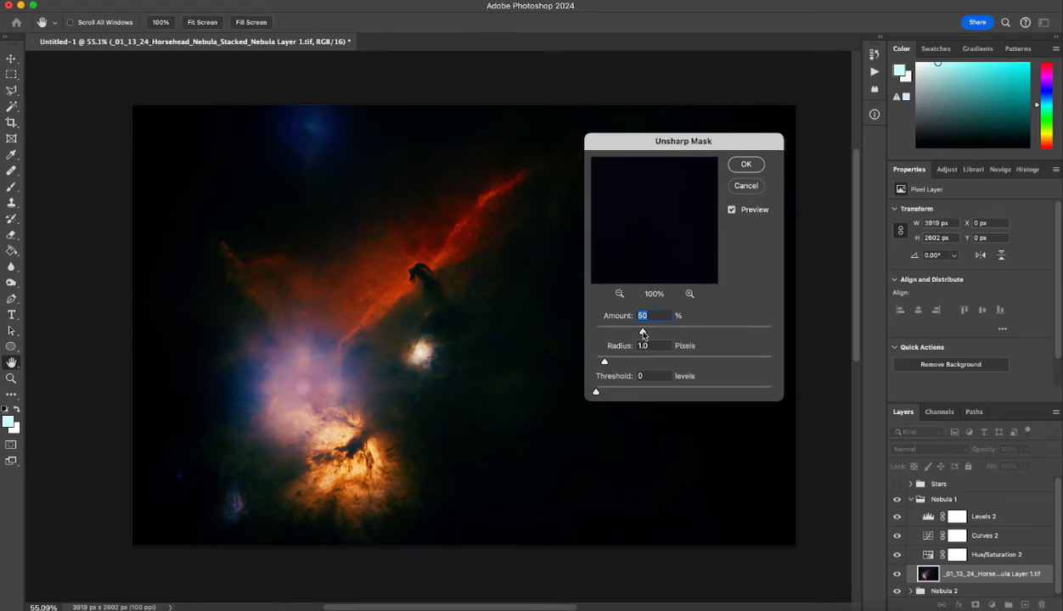
drag(642, 331, 668, 332)
drag(604, 362, 579, 390)
drag(618, 361, 632, 364)
drag(669, 333, 675, 333)
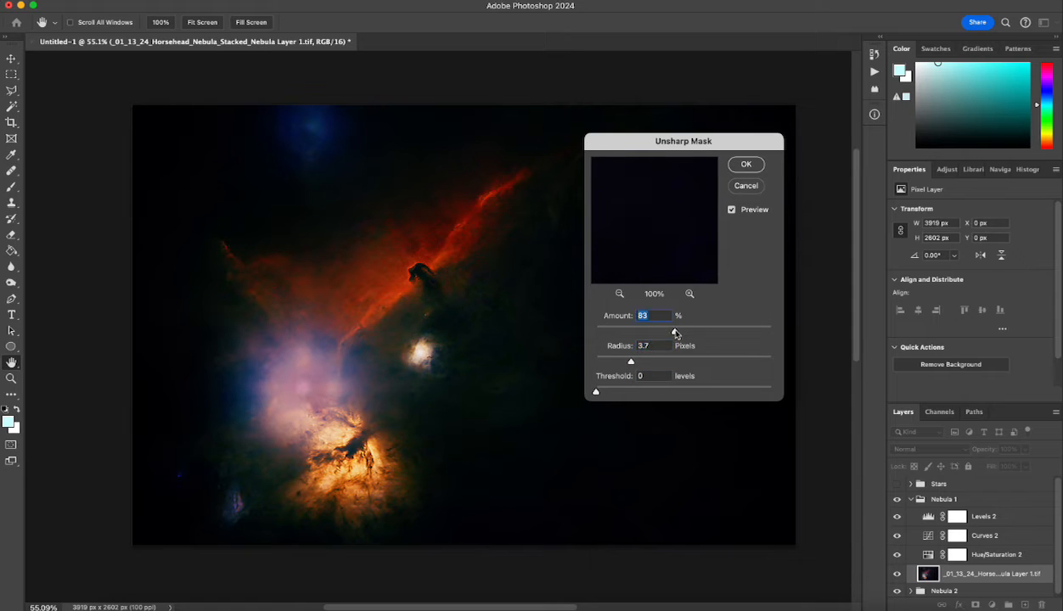
click(747, 166)
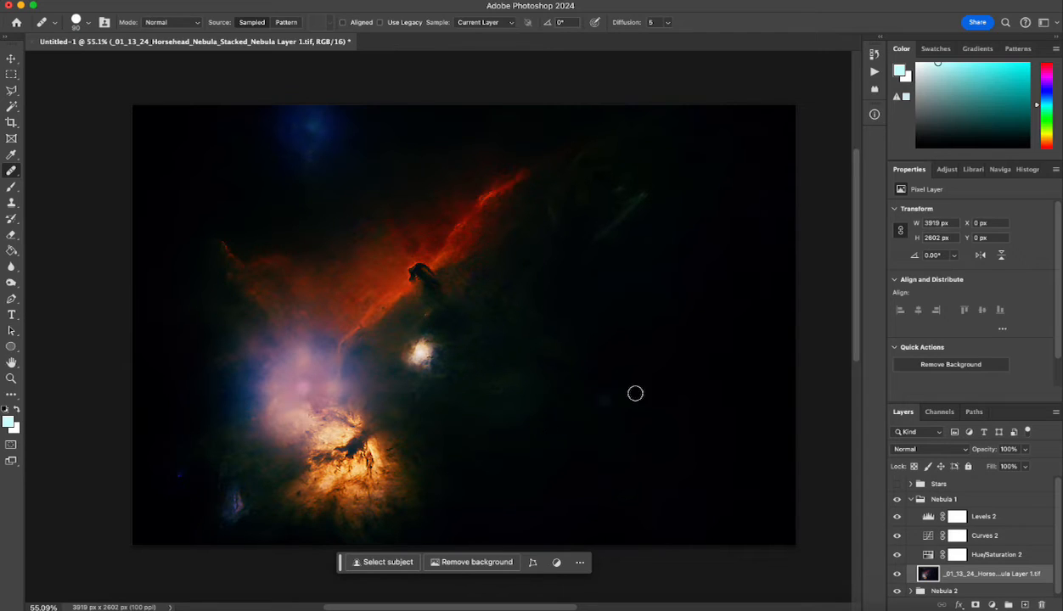
Step: Collapse and hide the Nebula 1 group, and expand the Nebula 2 group down to its image layer
click(912, 503)
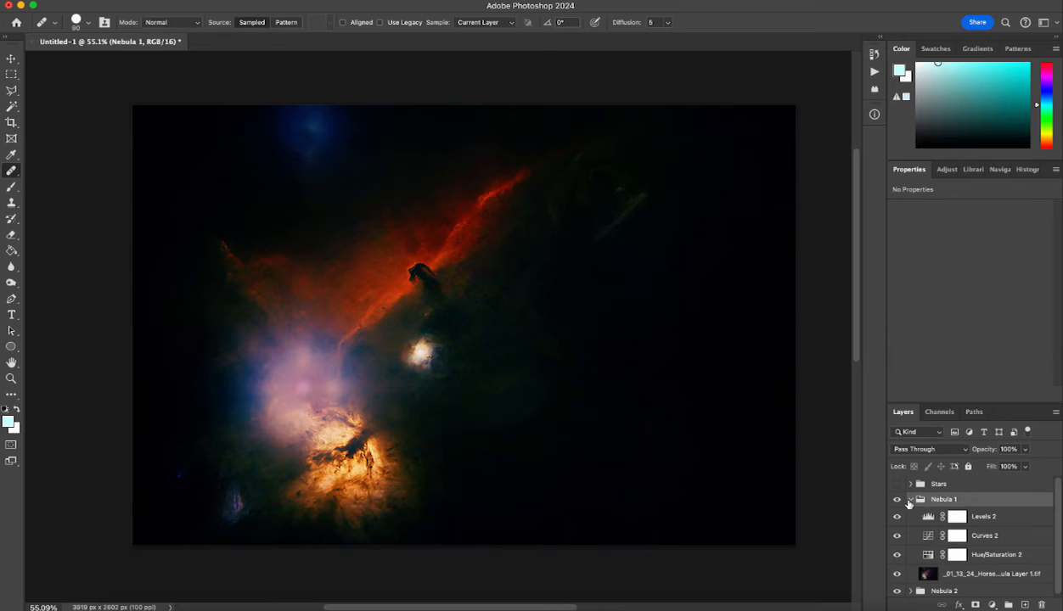
click(910, 500)
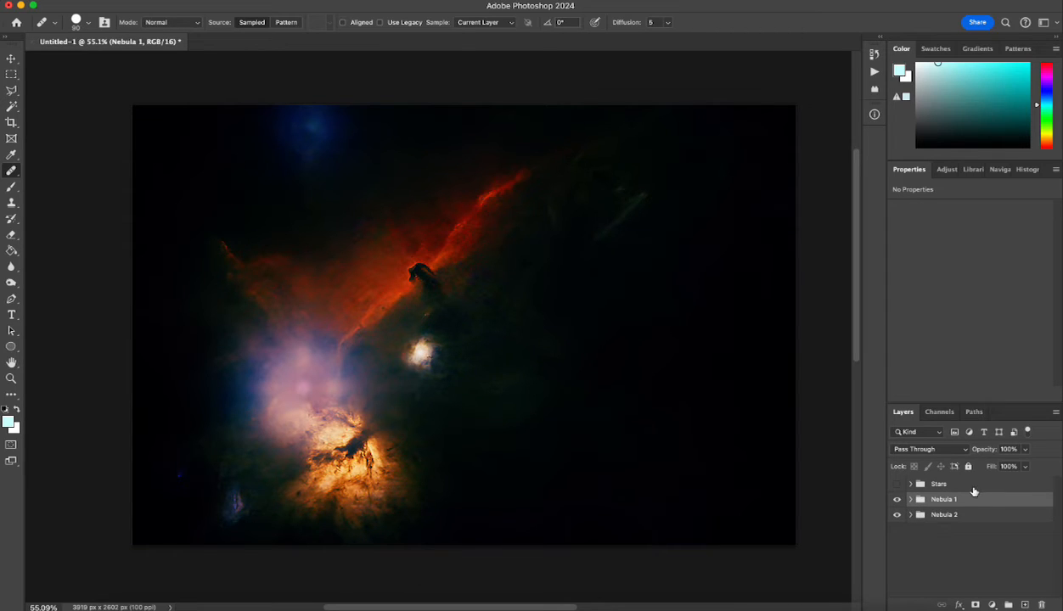
click(897, 500)
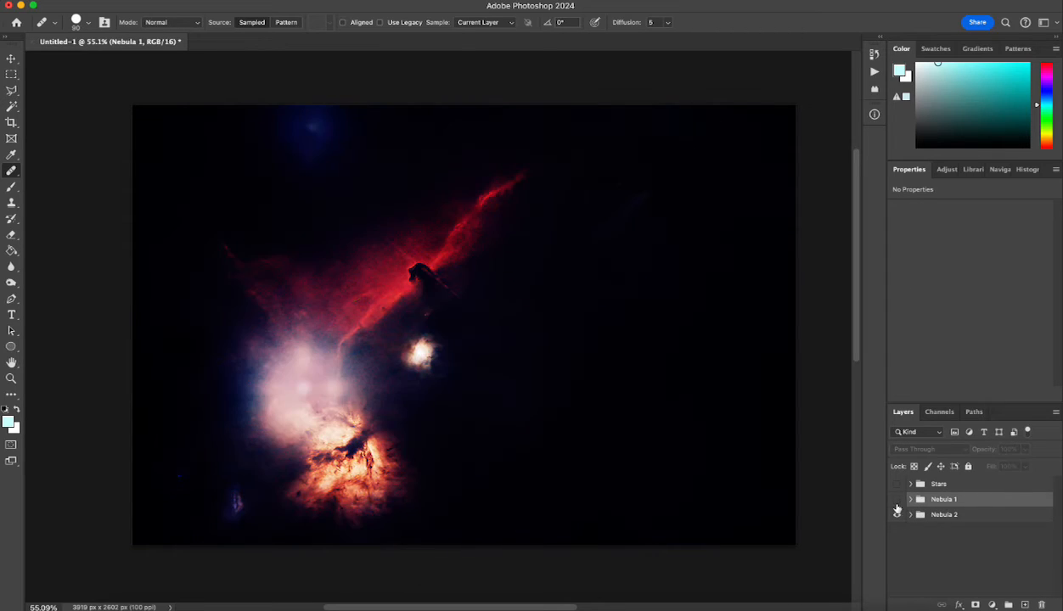
click(918, 514)
click(911, 516)
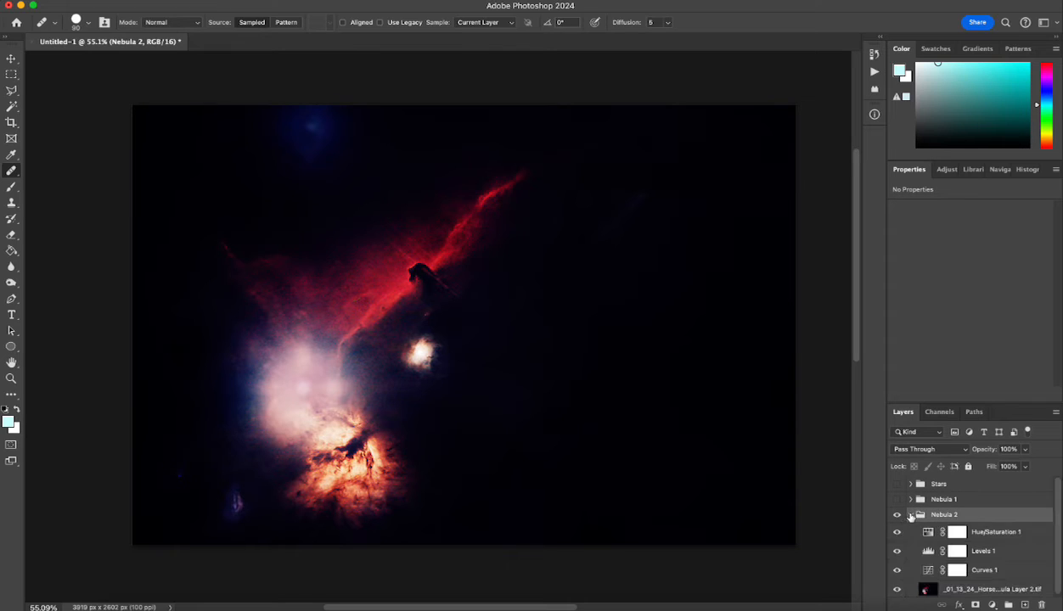
scroll(984, 567, down, 1)
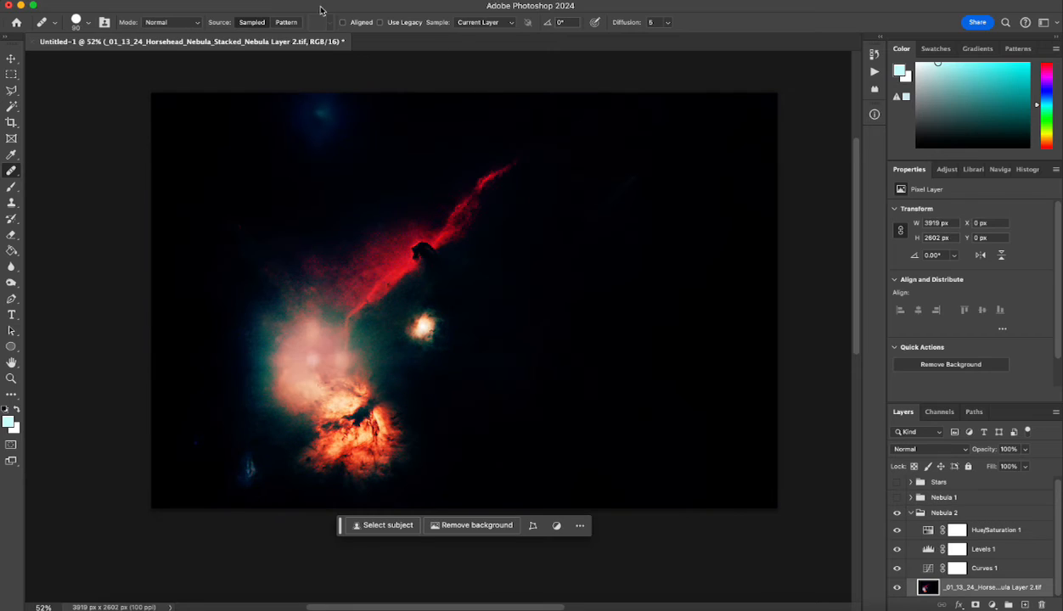
Step: Reduce noise on the Nebula 2 group's image layer with NoiseXTerminator at 67% denoise and 49 detail
click(321, 1)
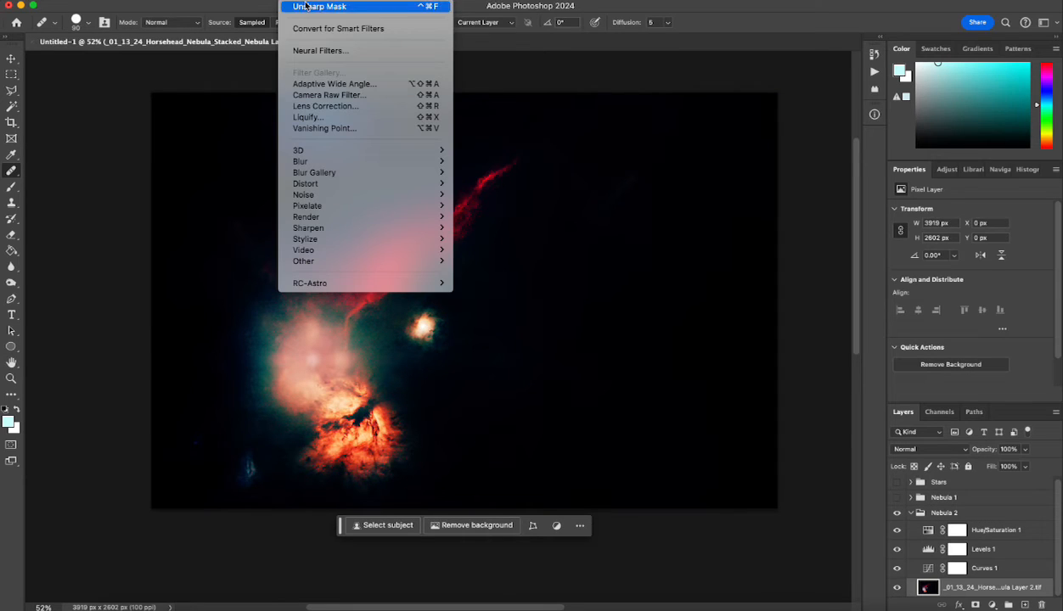
mouse_move(425, 283)
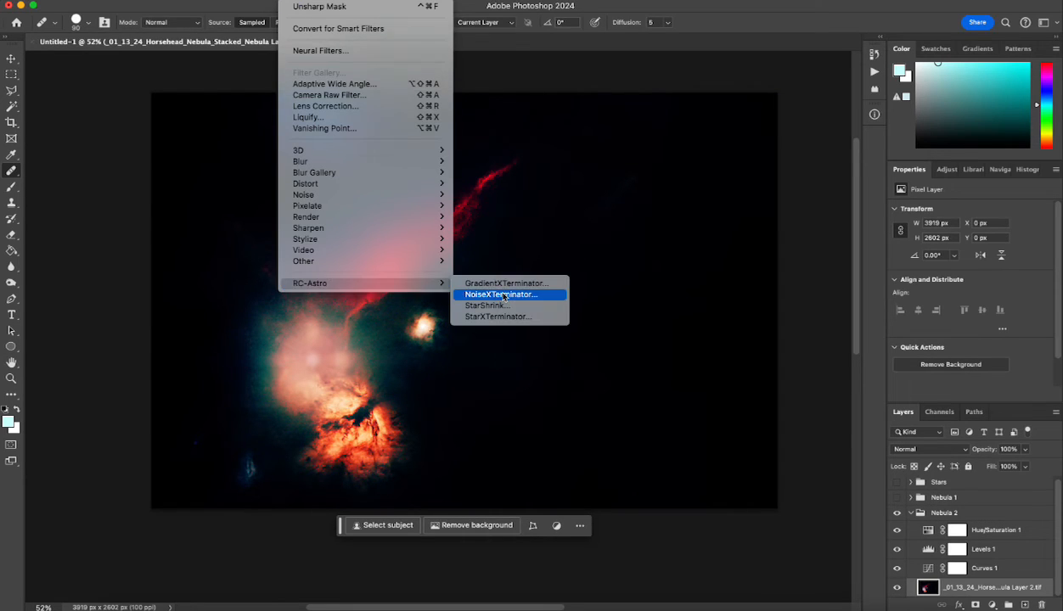
click(519, 296)
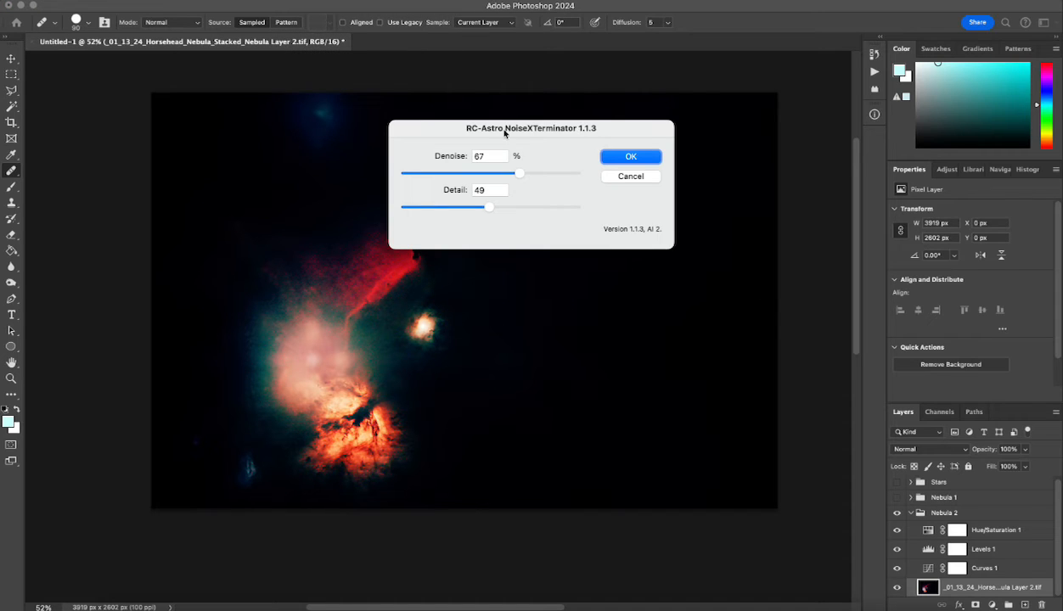
drag(502, 130, 640, 194)
click(762, 214)
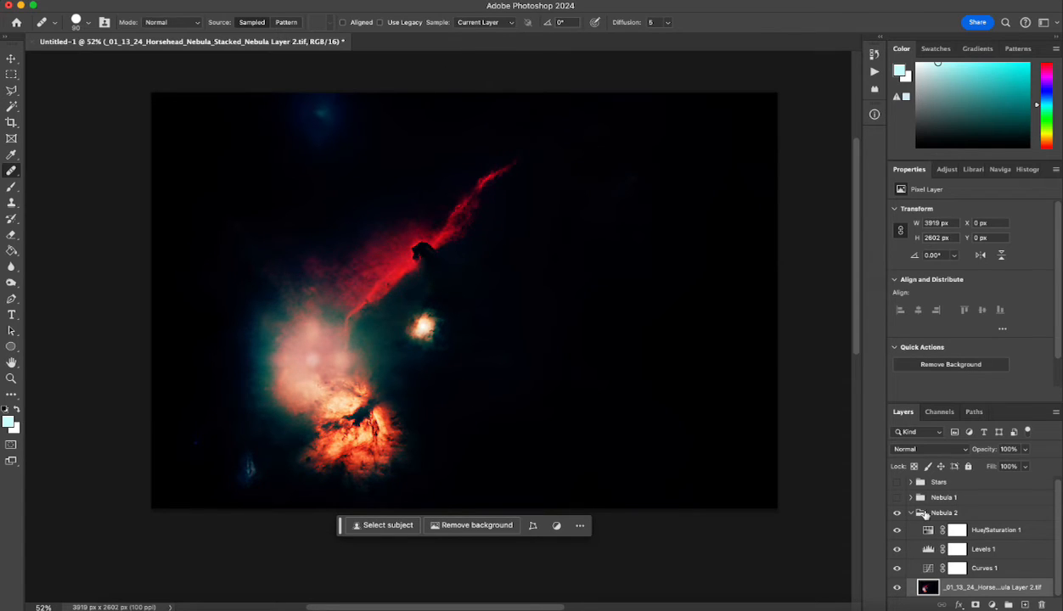
Step: Show the Nebula 1 and Stars groups again and place Nebula 1 between Stars and Nebula 2
click(910, 513)
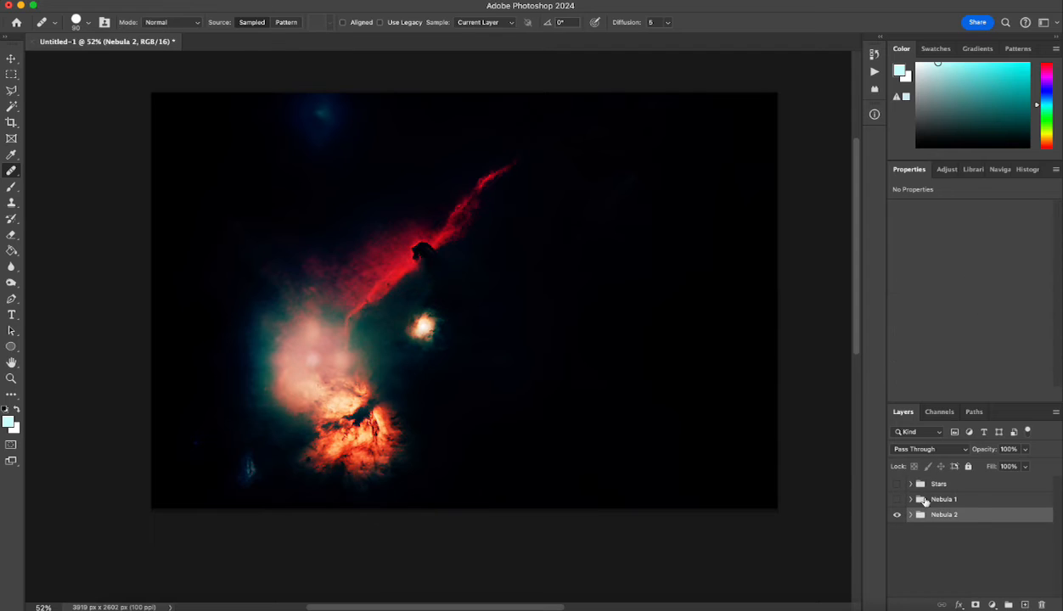
click(897, 499)
click(897, 484)
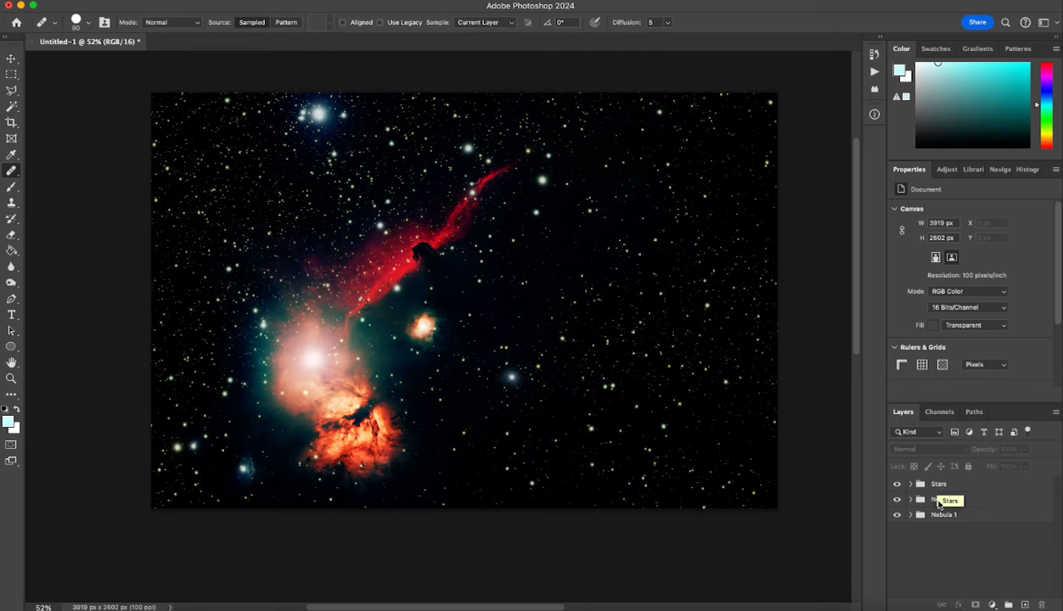
click(932, 518)
drag(933, 519, 937, 487)
Step: Check the blend modes of the Stars, Nebula 1 and Nebula 2 groups, keeping Stars on Screen
click(939, 486)
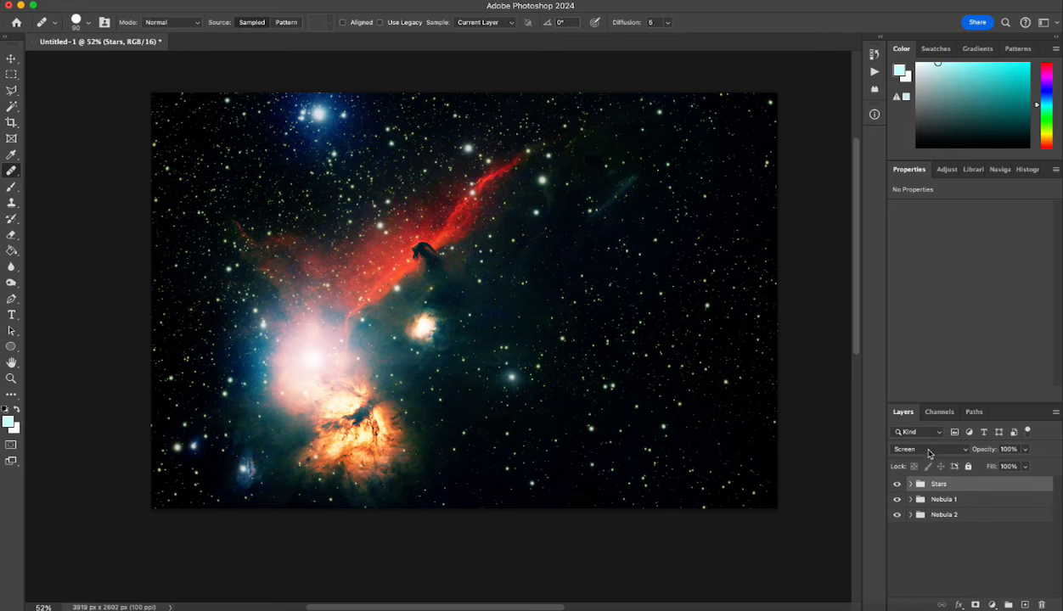
click(905, 448)
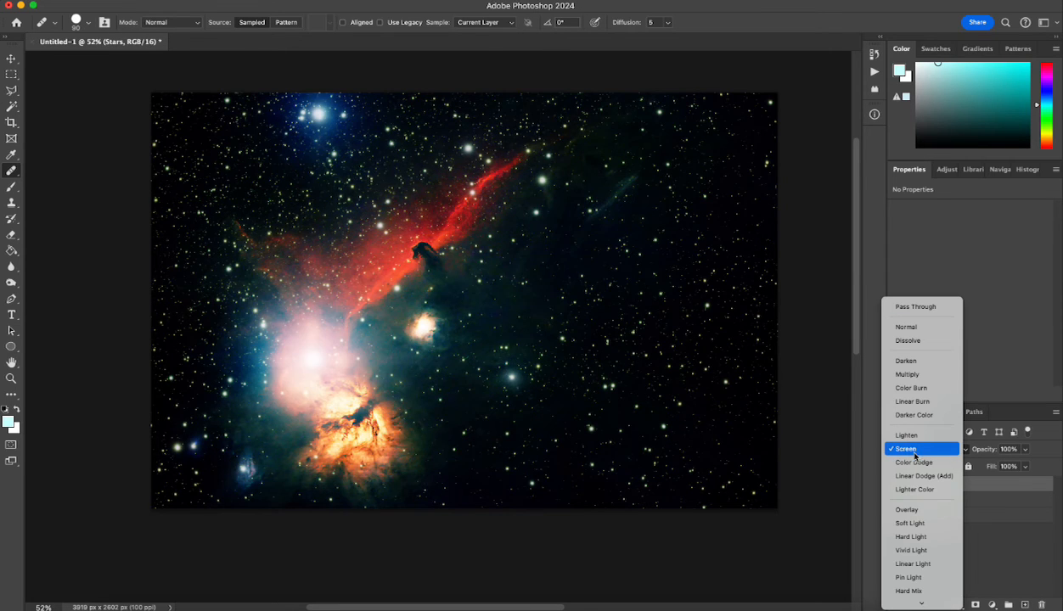
click(916, 455)
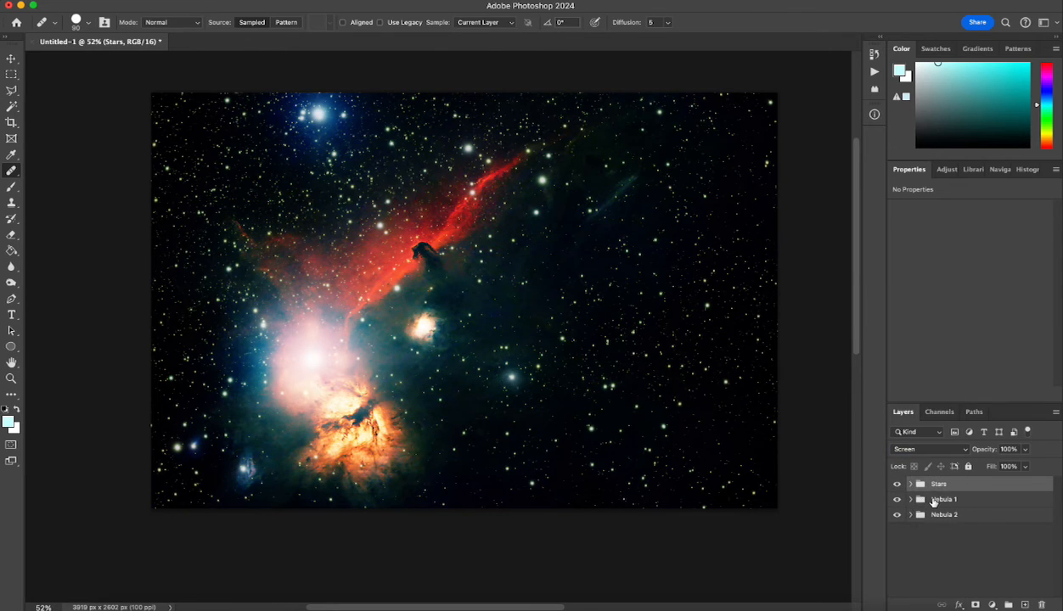
click(915, 498)
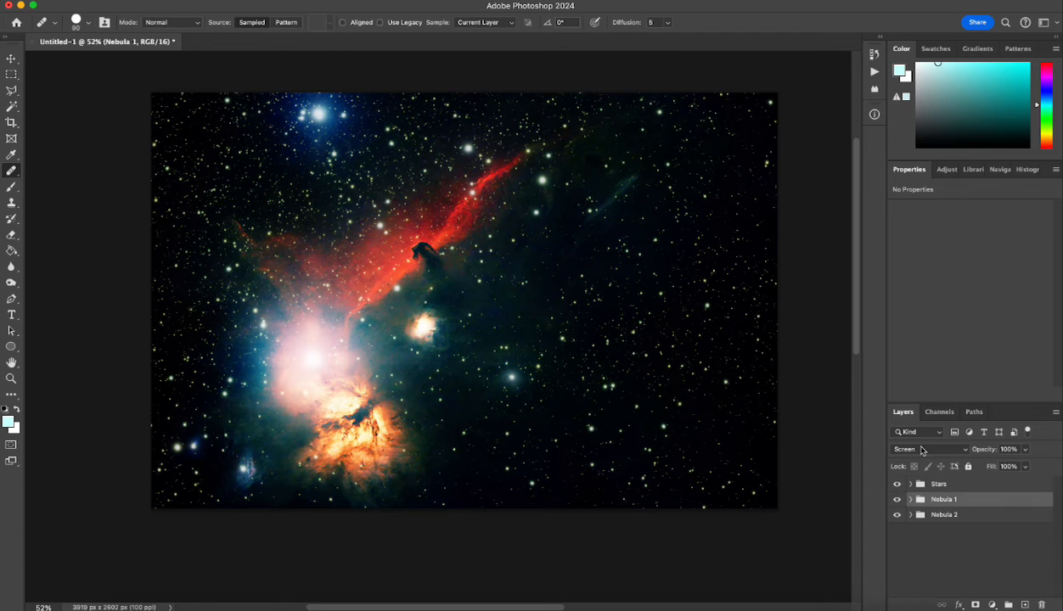
click(904, 512)
Step: Compare the composite with the Stars group and the Nebula 1 group each hidden and shown
click(898, 484)
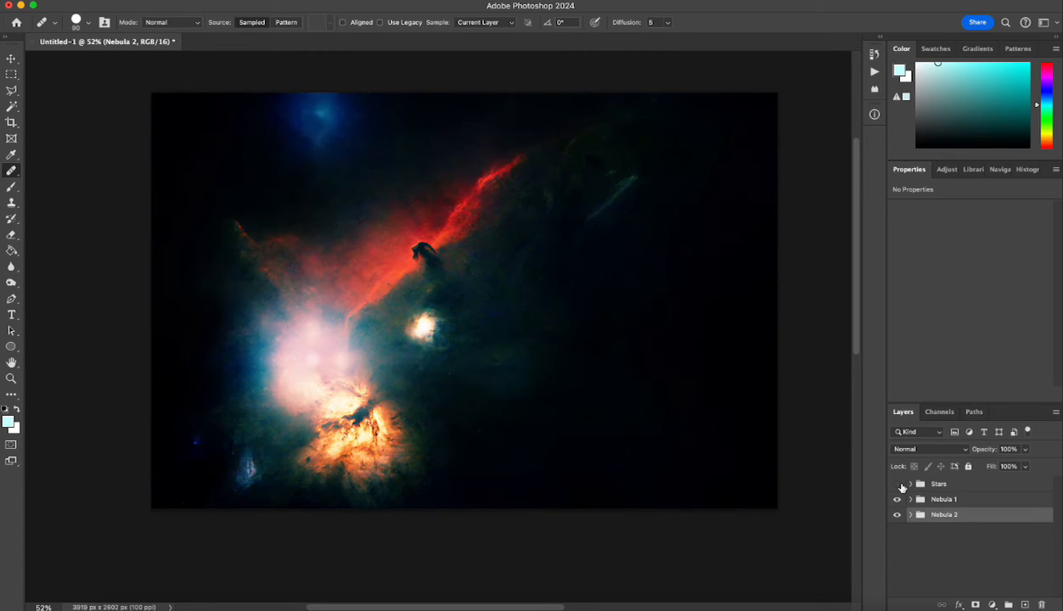
click(898, 484)
click(898, 499)
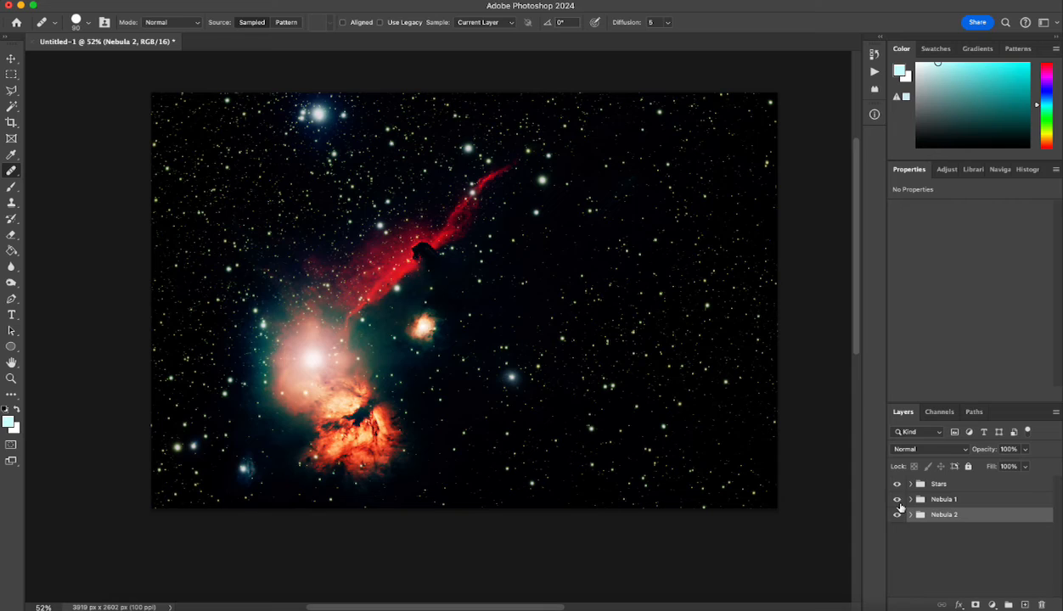
click(898, 499)
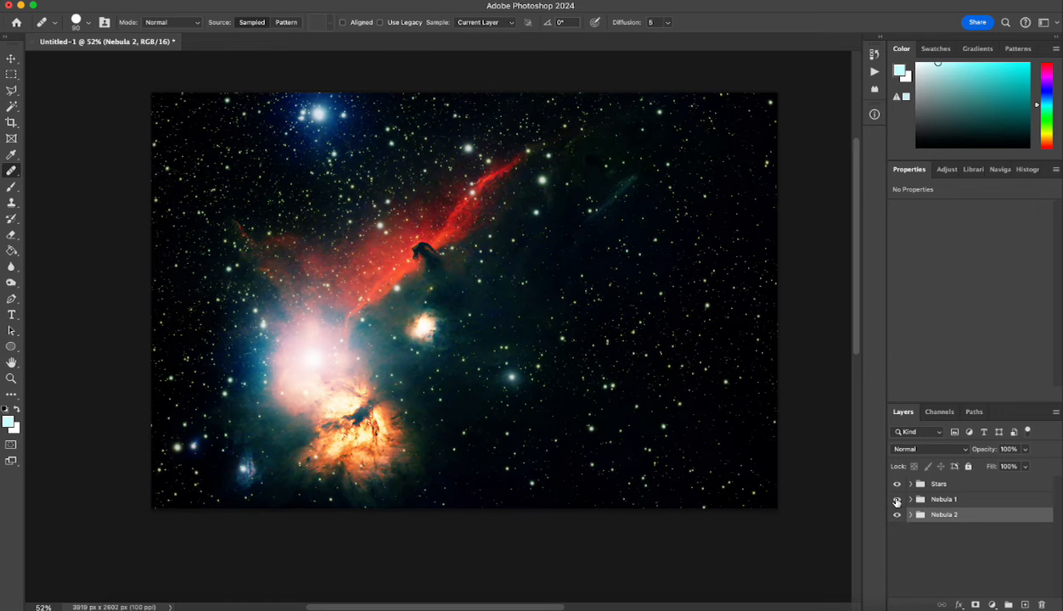
Step: Compare the composite with the Nebula 2, Nebula 1 and Stars groups each hidden and shown
click(897, 515)
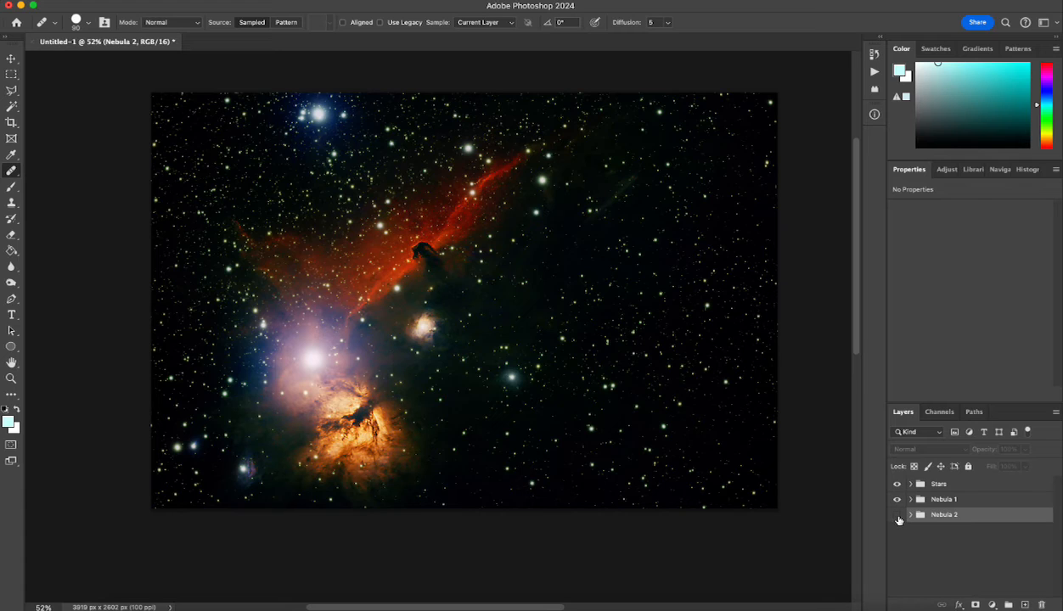
click(898, 516)
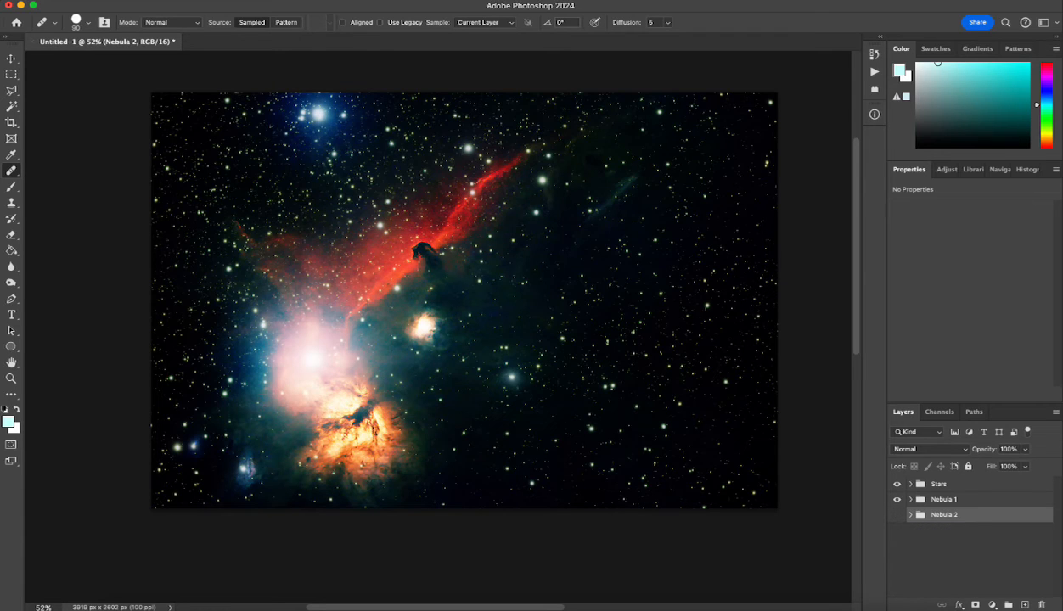
click(898, 515)
click(897, 500)
click(897, 500)
click(897, 500)
click(897, 501)
click(896, 500)
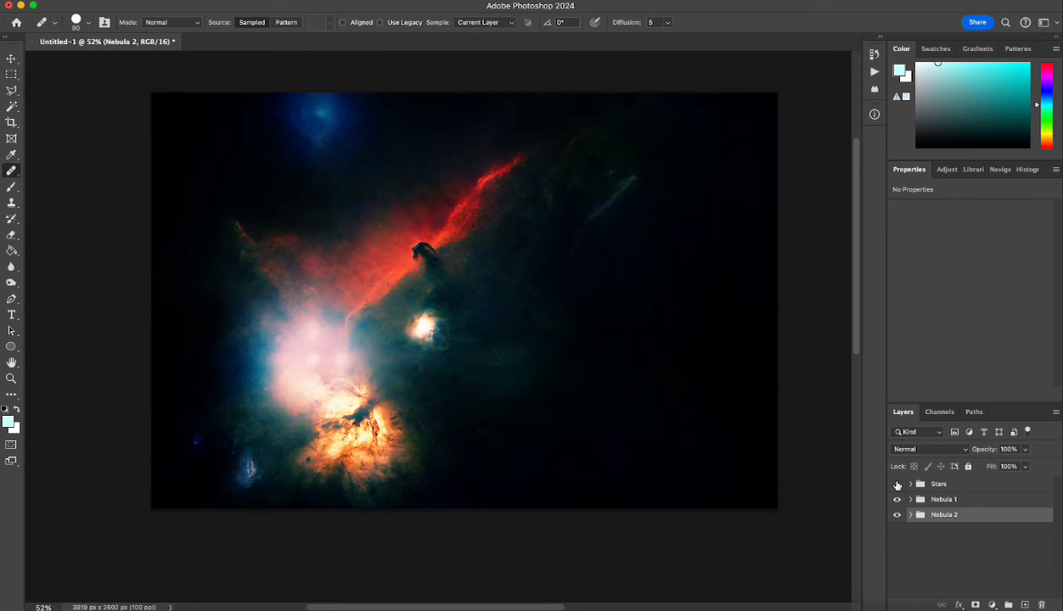
click(897, 500)
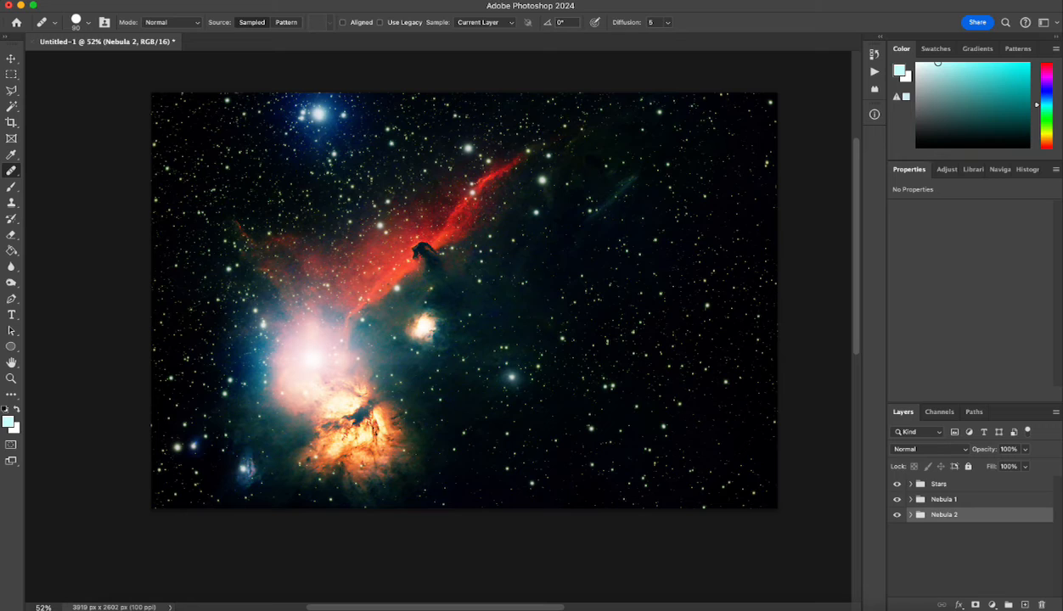
click(924, 496)
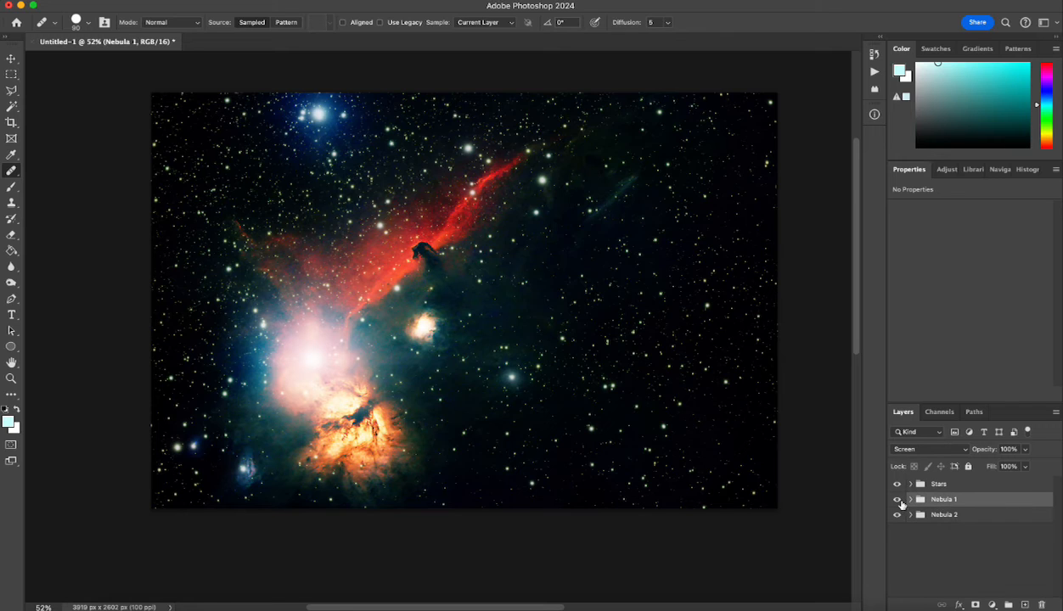
click(897, 499)
click(897, 499)
click(897, 515)
click(897, 515)
click(897, 514)
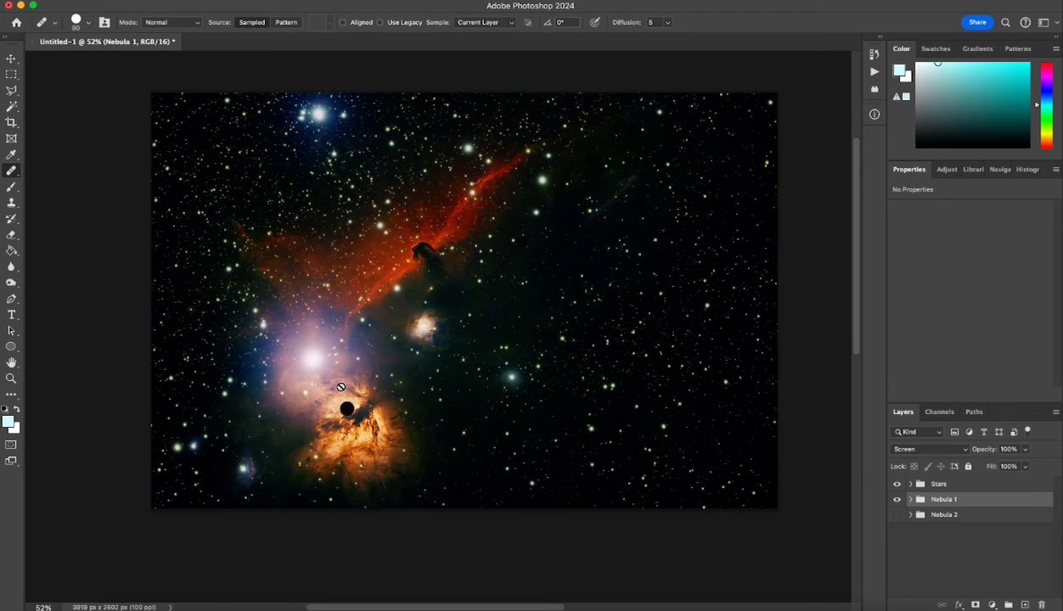
click(897, 514)
Step: Lower the Nebula 2 group's opacity to 70%, comparing it with full opacity and with the group hidden
click(937, 514)
click(1025, 450)
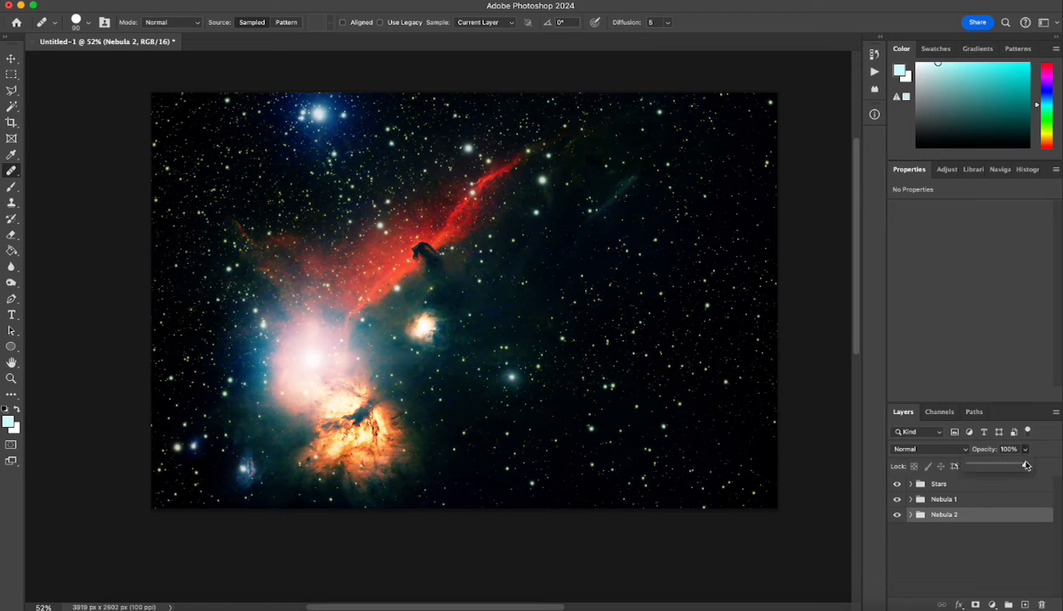
mouse_move(1027, 465)
mouse_down()
mouse_move(990, 467)
mouse_move(1008, 466)
mouse_up()
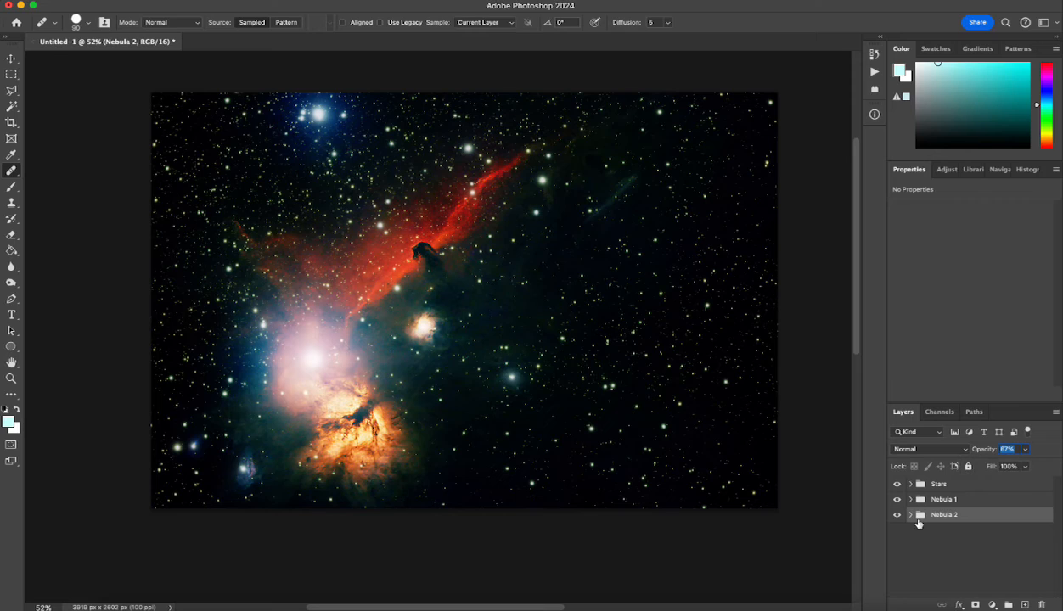
click(896, 514)
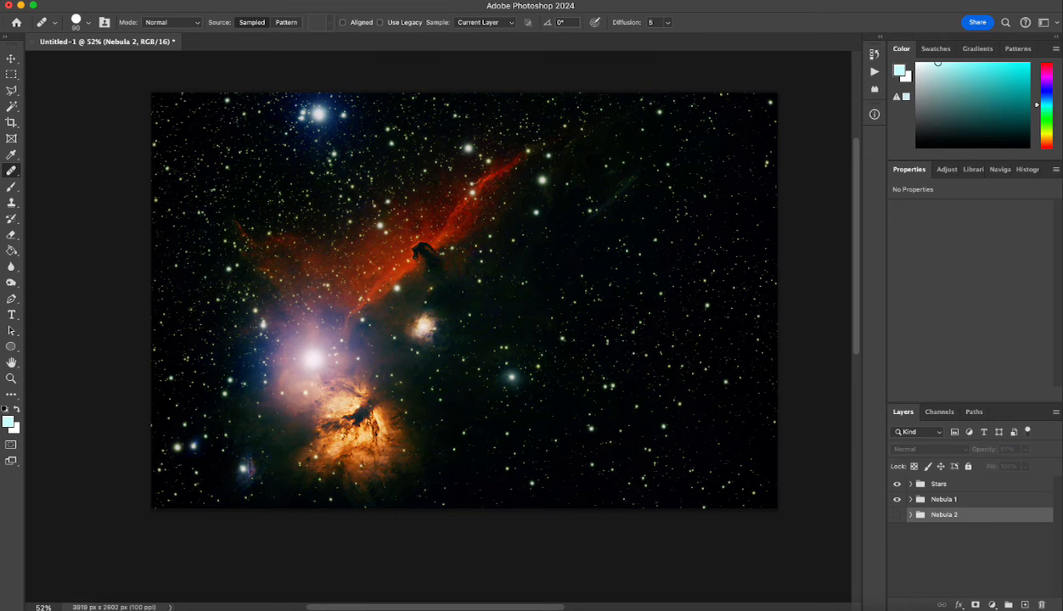
click(897, 514)
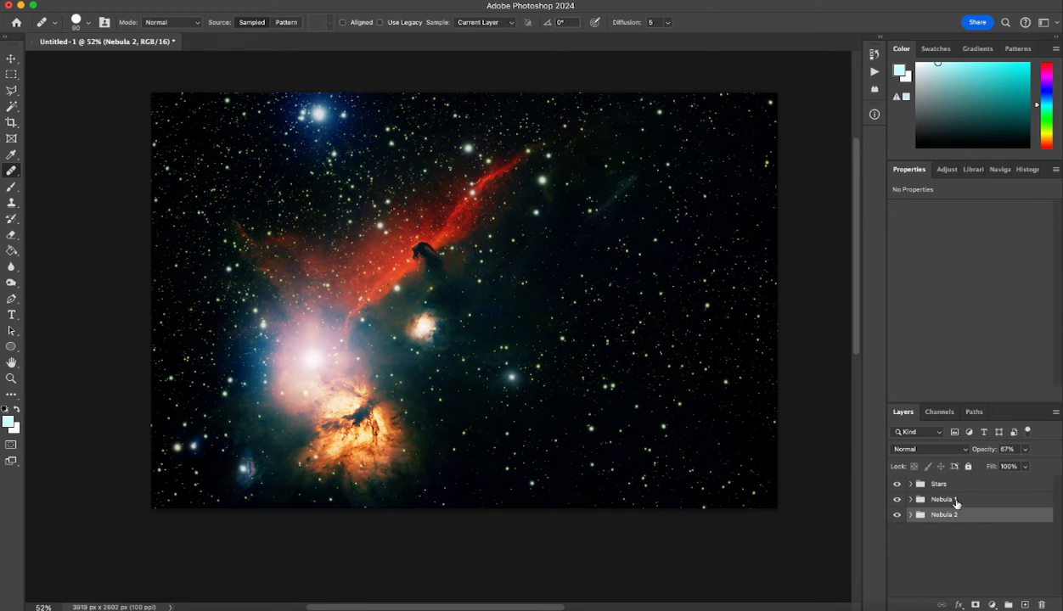
click(1025, 449)
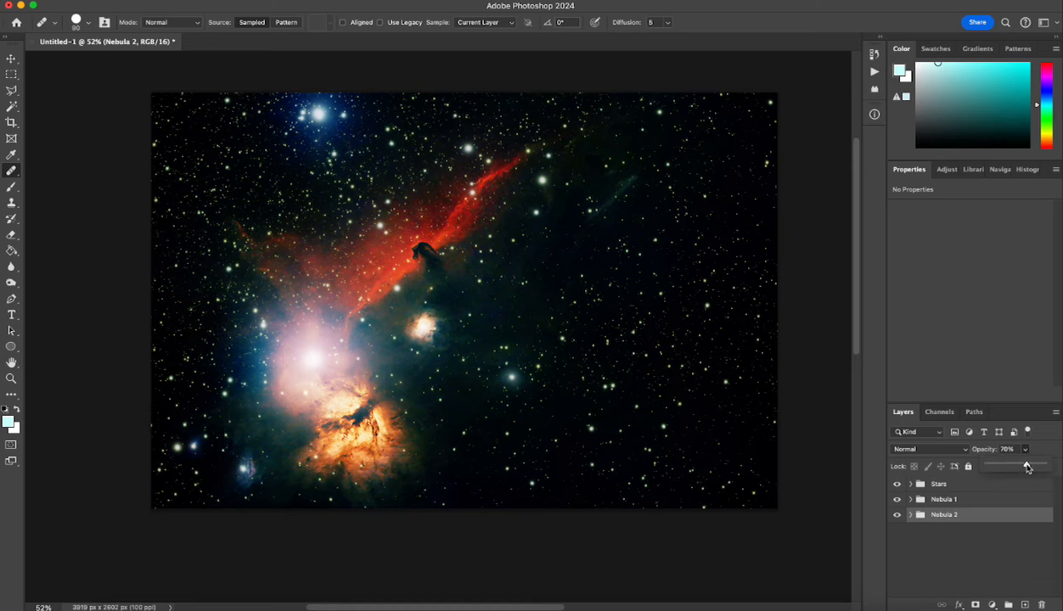
drag(1027, 467, 1059, 466)
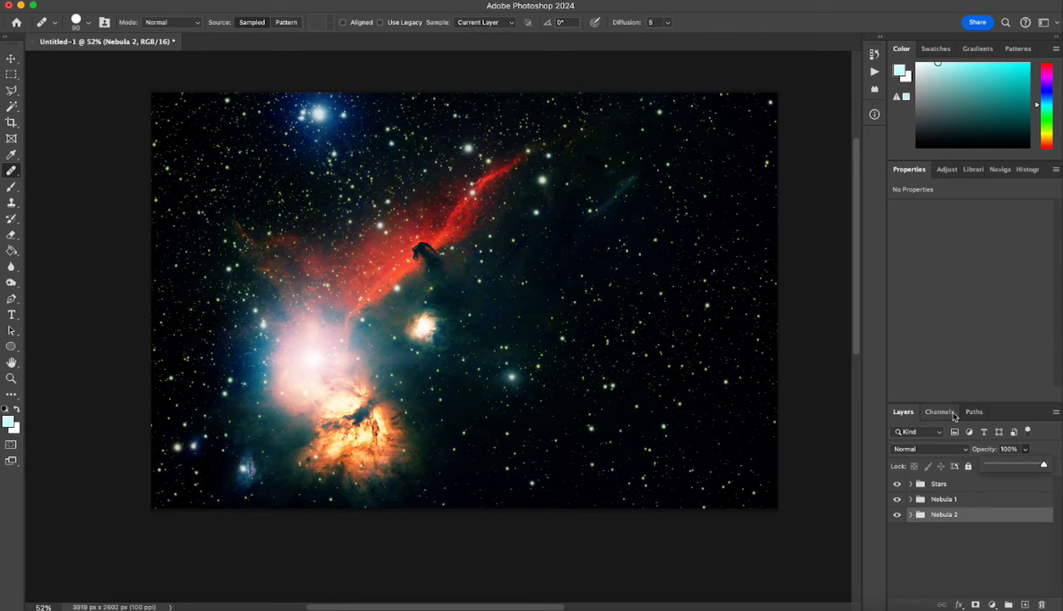
mouse_move(1045, 468)
mouse_down()
mouse_move(1008, 466)
mouse_move(1027, 468)
mouse_up()
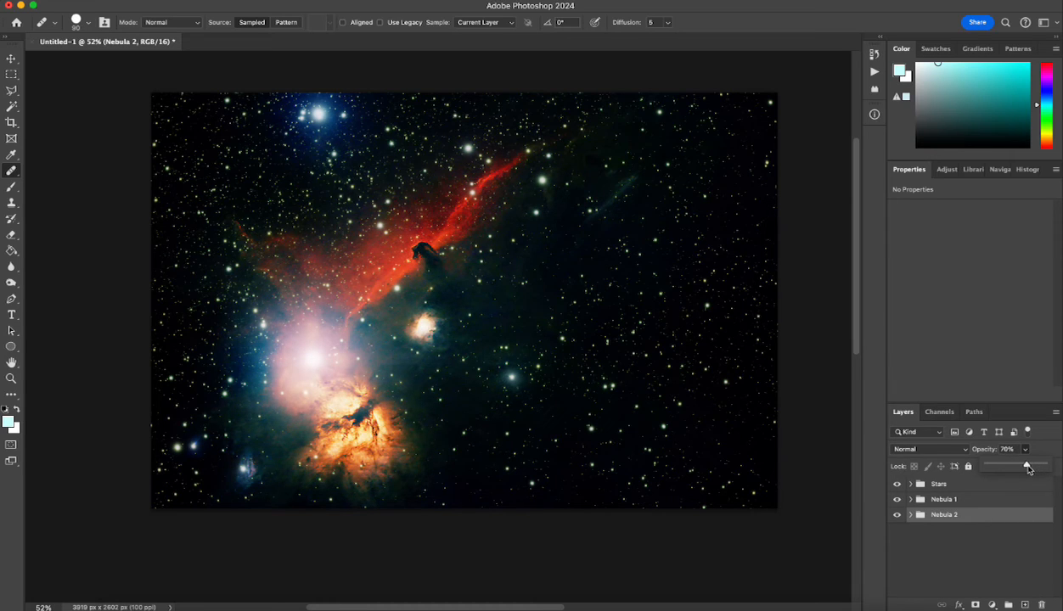
click(952, 562)
Step: In Nebula 2's Levels adjustment, widen the output range to its full extent and pull the input black point to its minimum
click(911, 516)
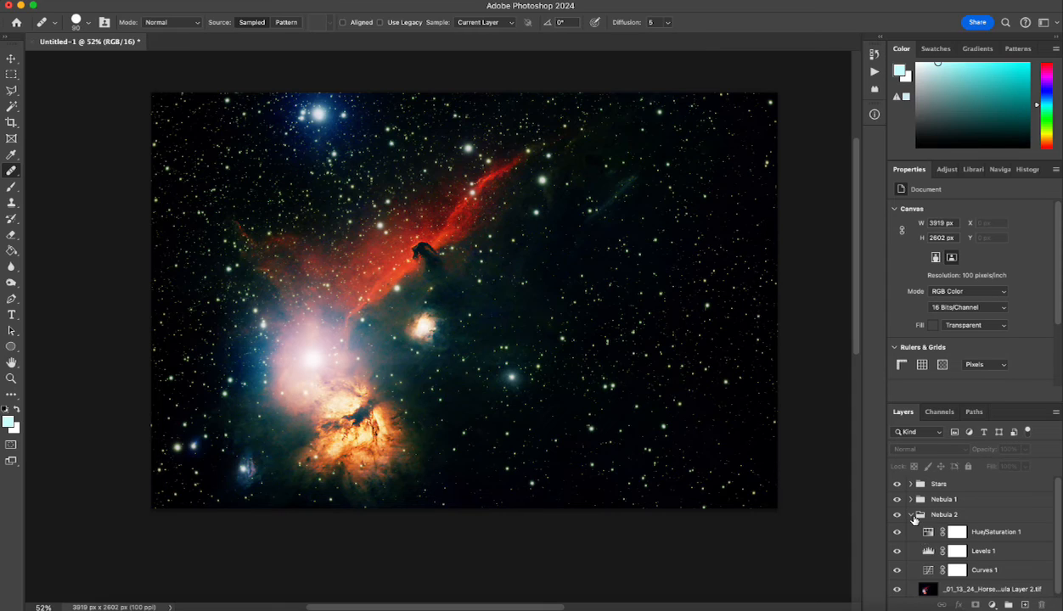
click(985, 553)
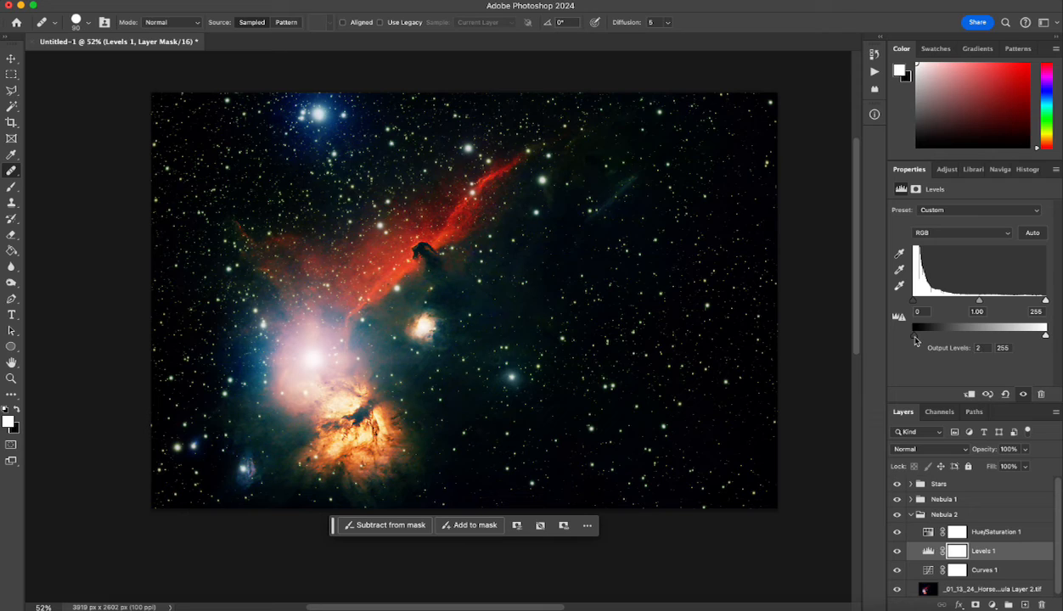
drag(916, 340, 878, 335)
mouse_move(1045, 339)
mouse_down()
mouse_move(1033, 339)
mouse_move(1049, 339)
mouse_up()
drag(914, 305, 881, 299)
click(910, 515)
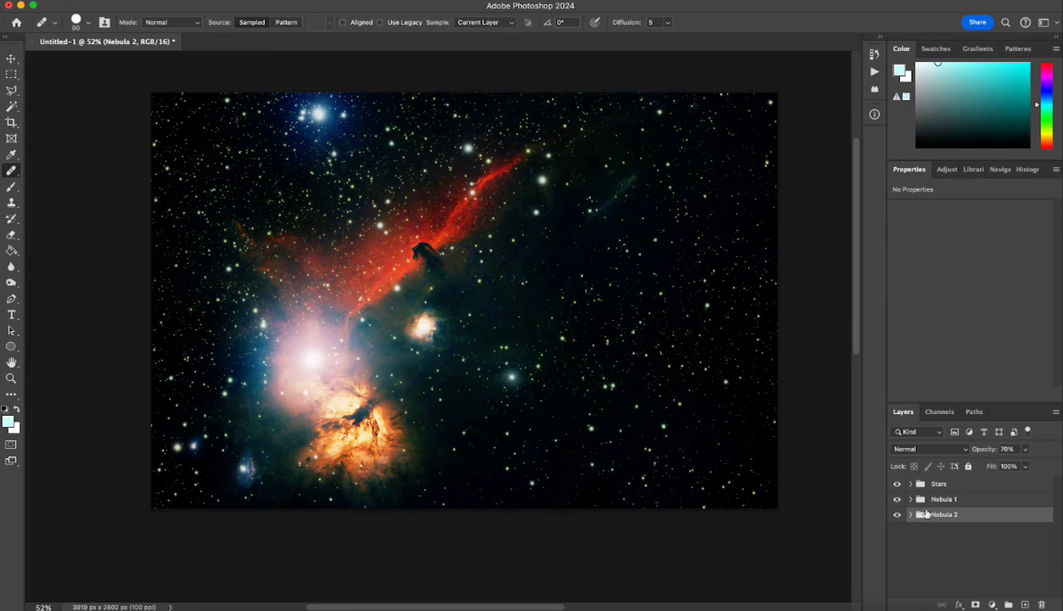
Step: Stamp all visible layers into a new layer above Stars and hide the Stars, Nebula 1 and Nebula 2 groups
click(919, 483)
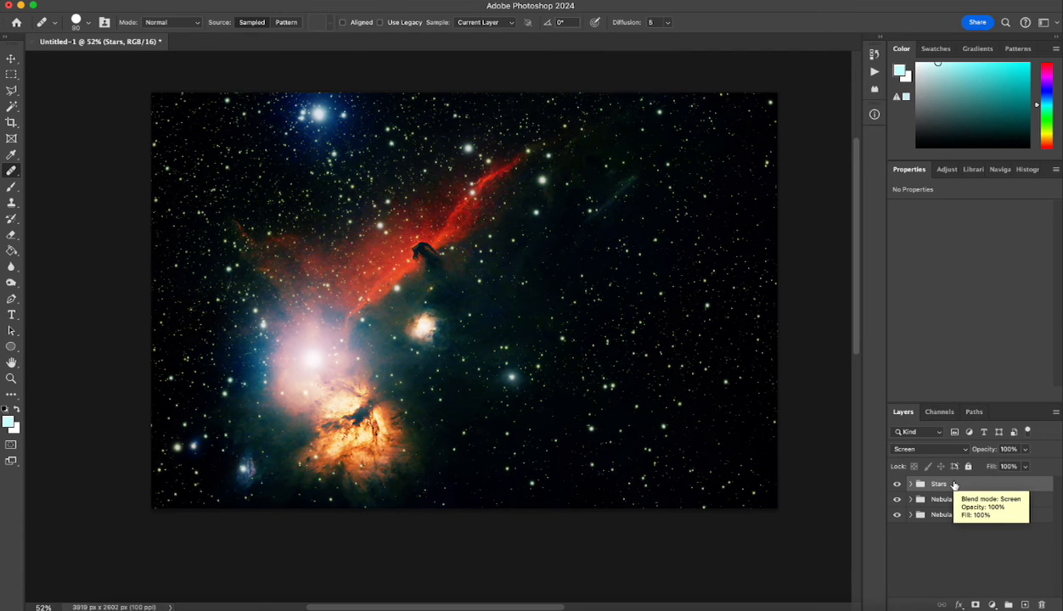
key(alt+shift+super+e)
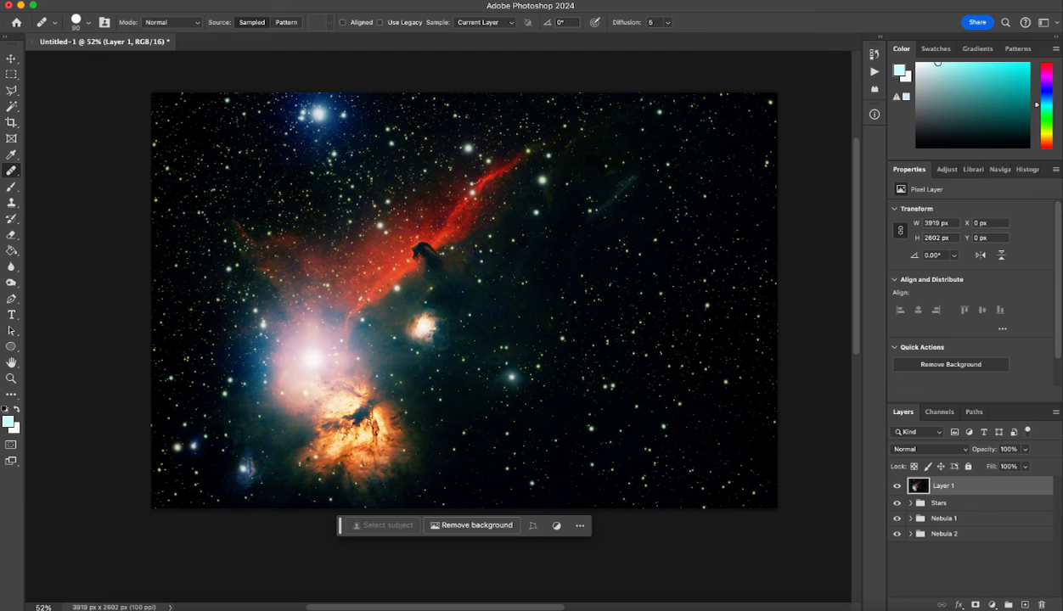
click(897, 502)
click(897, 536)
click(897, 487)
click(896, 486)
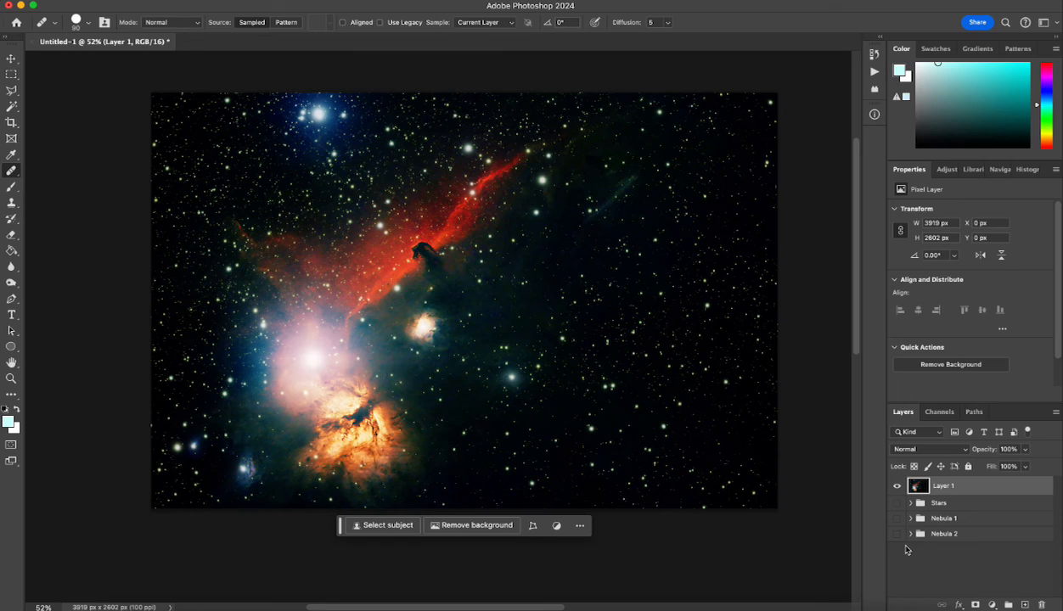
Step: Create a group named Final Layer at the top of the stack and move the merged layer into it
click(1008, 605)
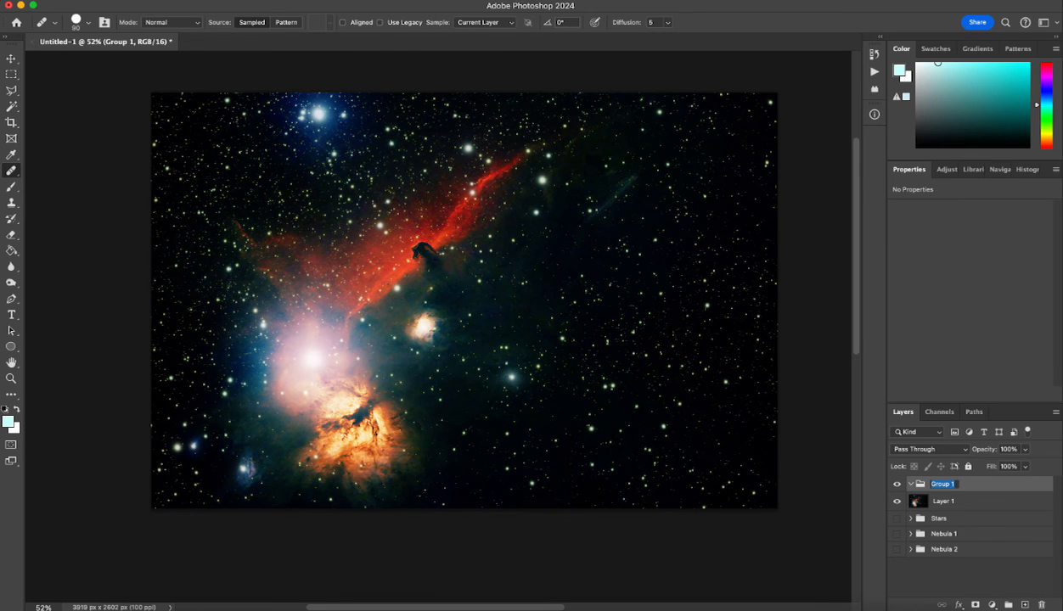
text(Final Layer)
drag(917, 500, 892, 479)
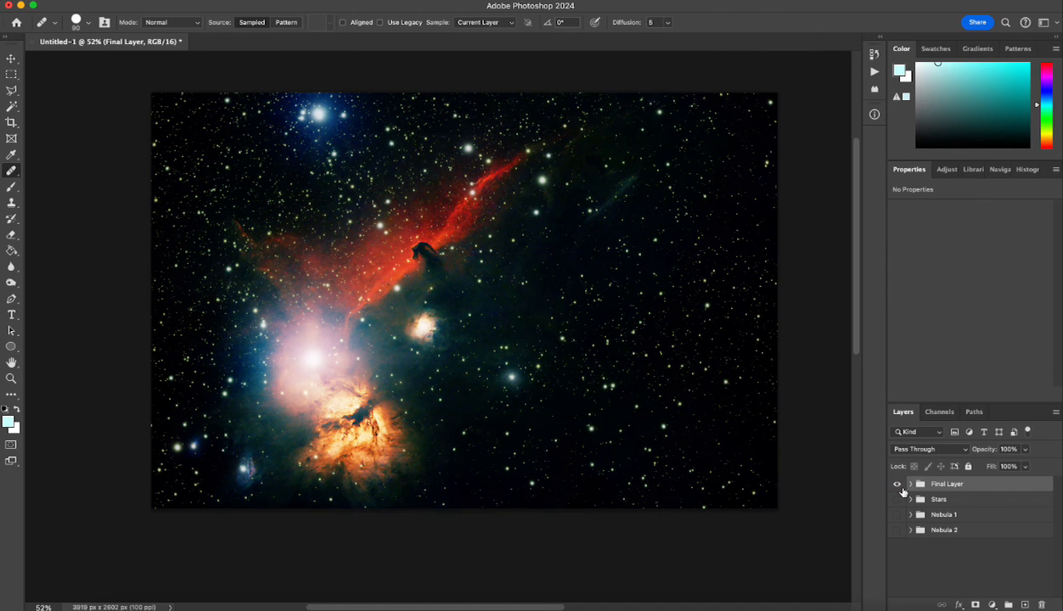
Step: Compare the Final Layer group with the Stars, Nebula 1 and Nebula 2 groups by showing and hiding them in turn
click(897, 484)
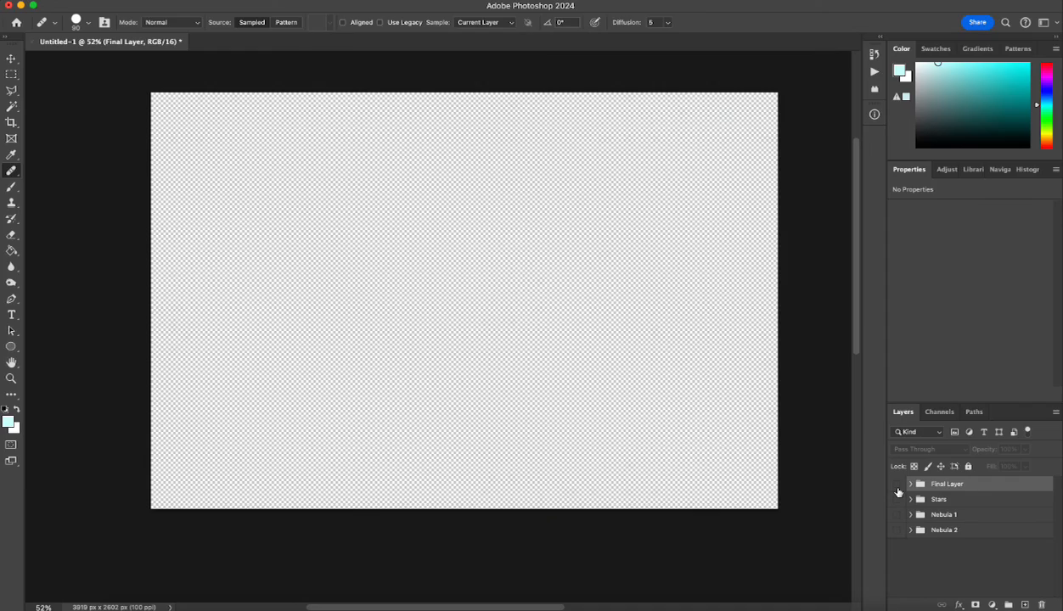
click(896, 500)
click(897, 514)
click(897, 530)
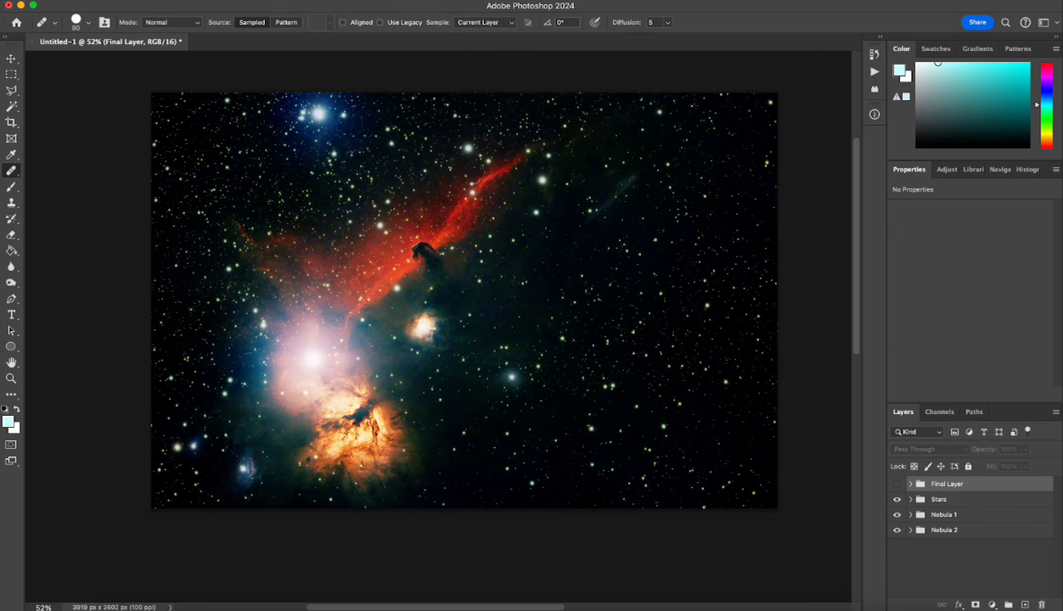
click(897, 530)
click(896, 514)
click(897, 499)
click(897, 499)
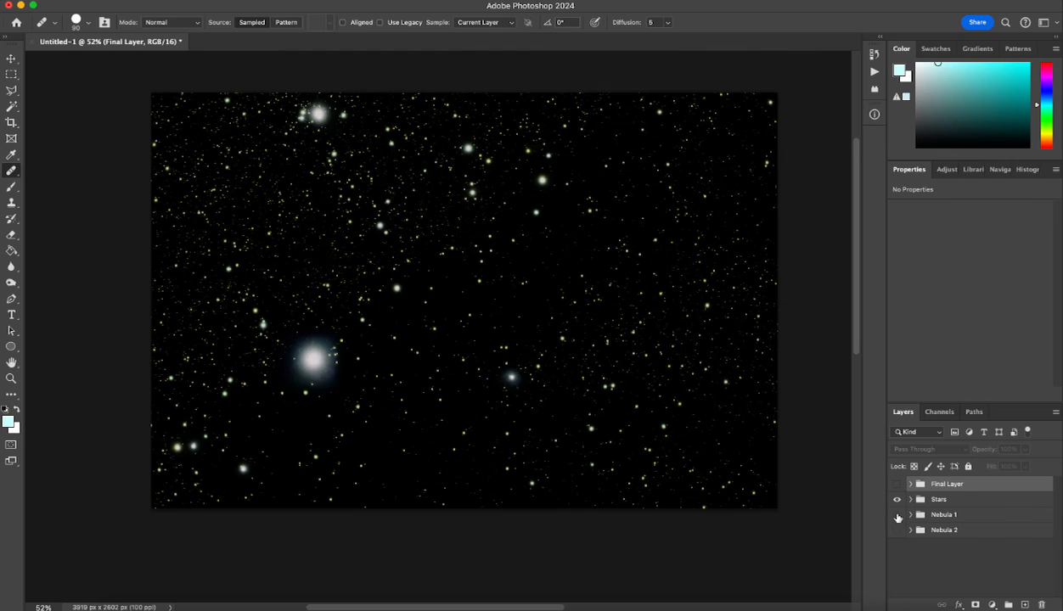
click(896, 514)
click(897, 530)
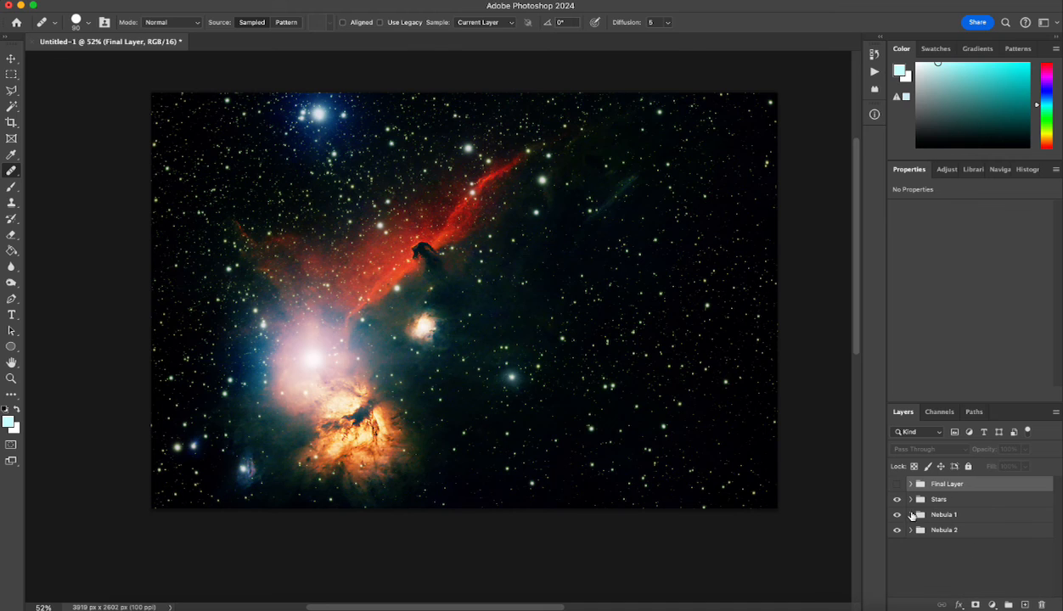
click(897, 500)
click(897, 514)
click(896, 530)
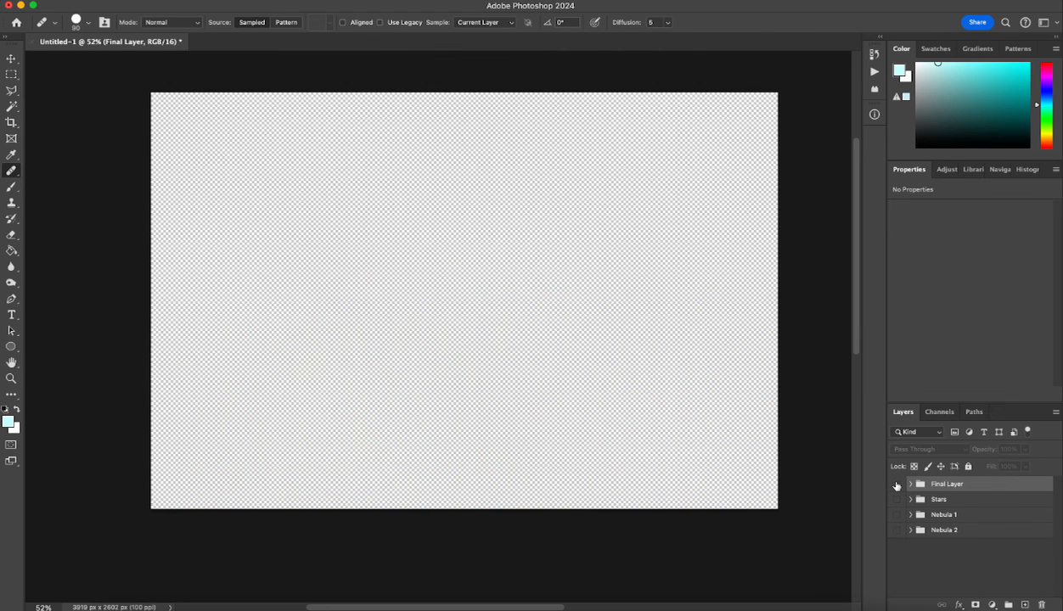
click(897, 484)
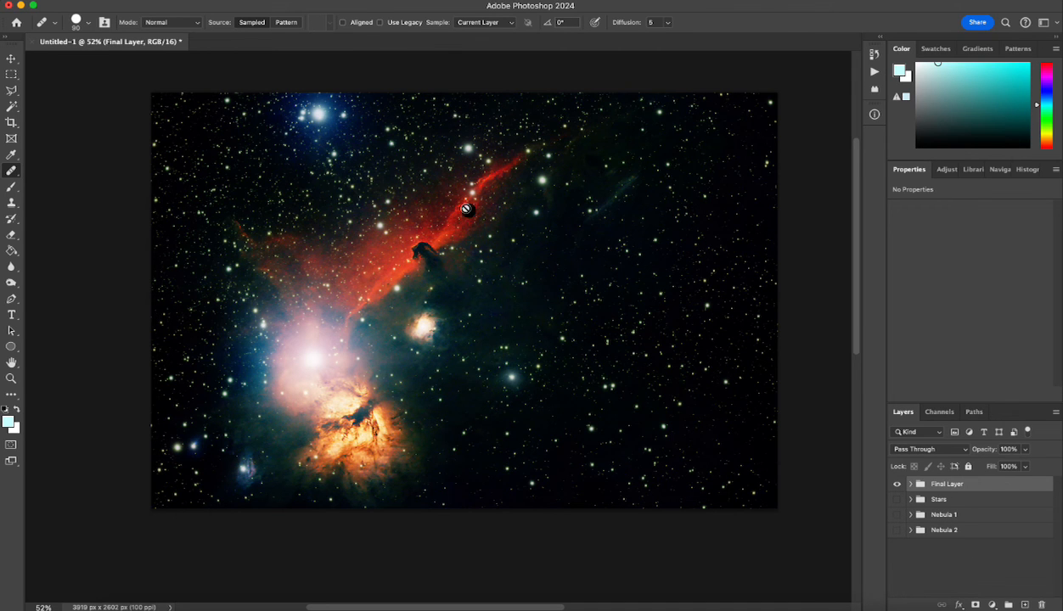
Step: Add a Curves adjustment above the merged layer and lower the red channel to output 35 at input 63, anchoring the upper midtones
click(910, 484)
click(937, 501)
click(949, 171)
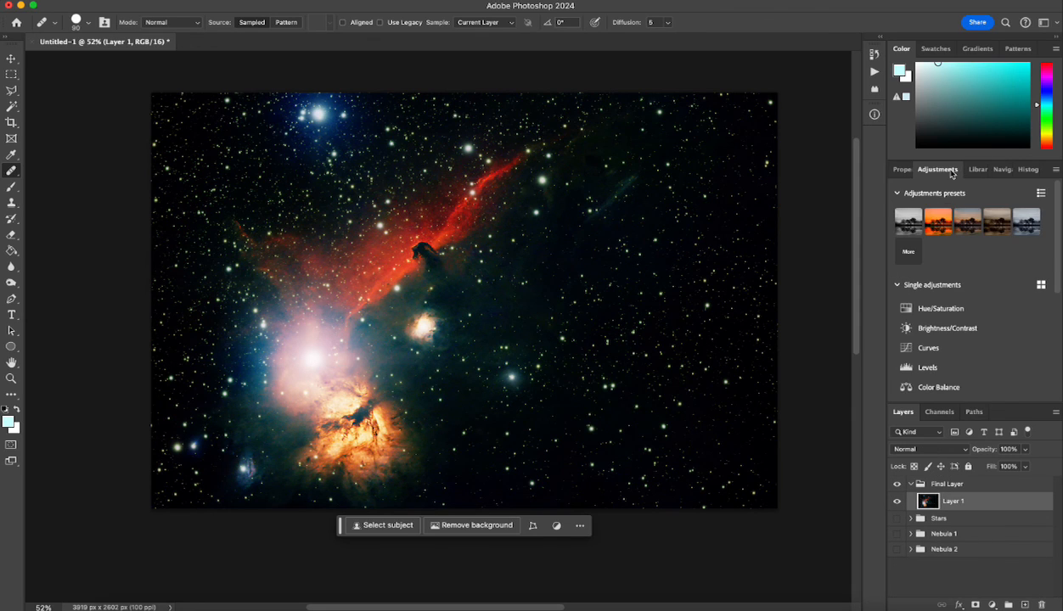
click(930, 348)
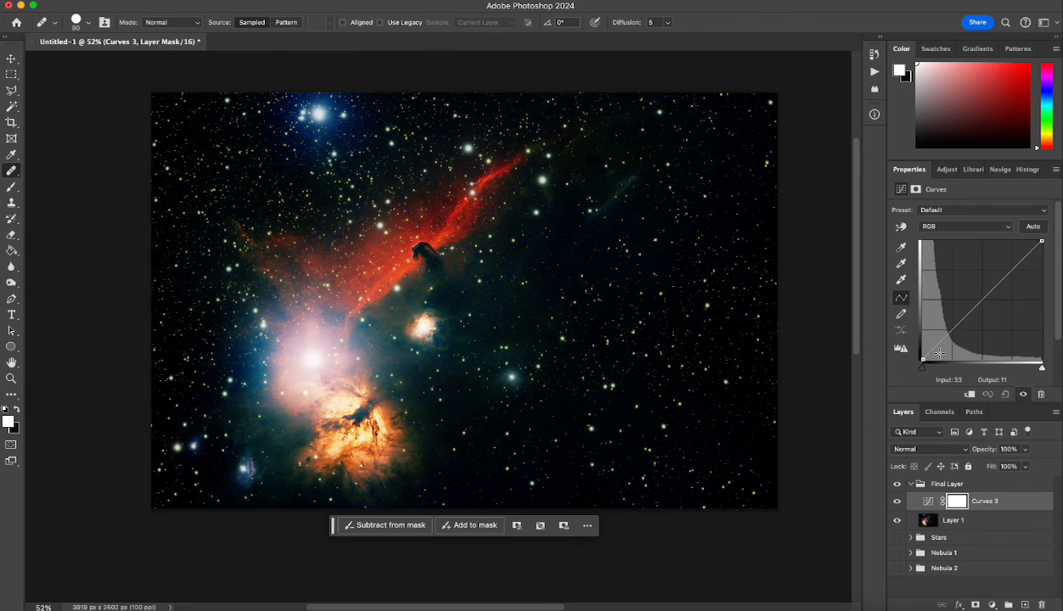
click(940, 227)
click(934, 242)
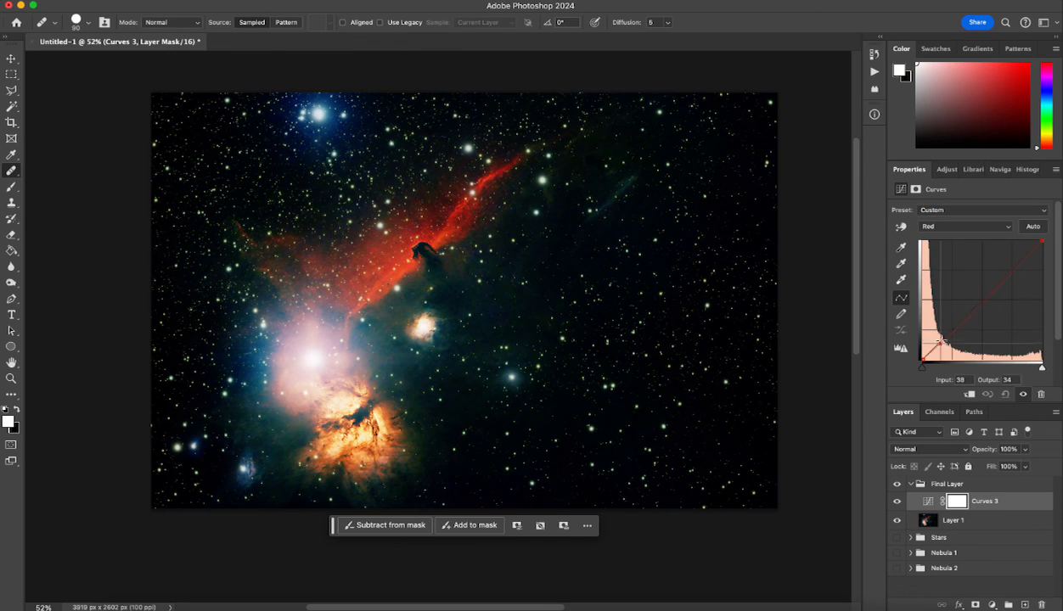
drag(940, 345, 951, 344)
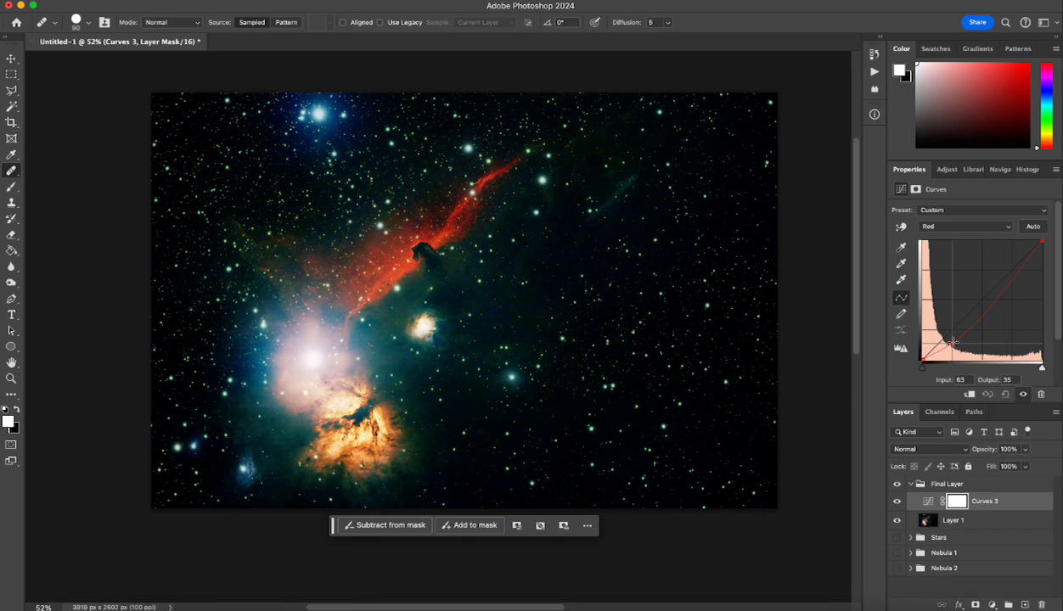
click(995, 288)
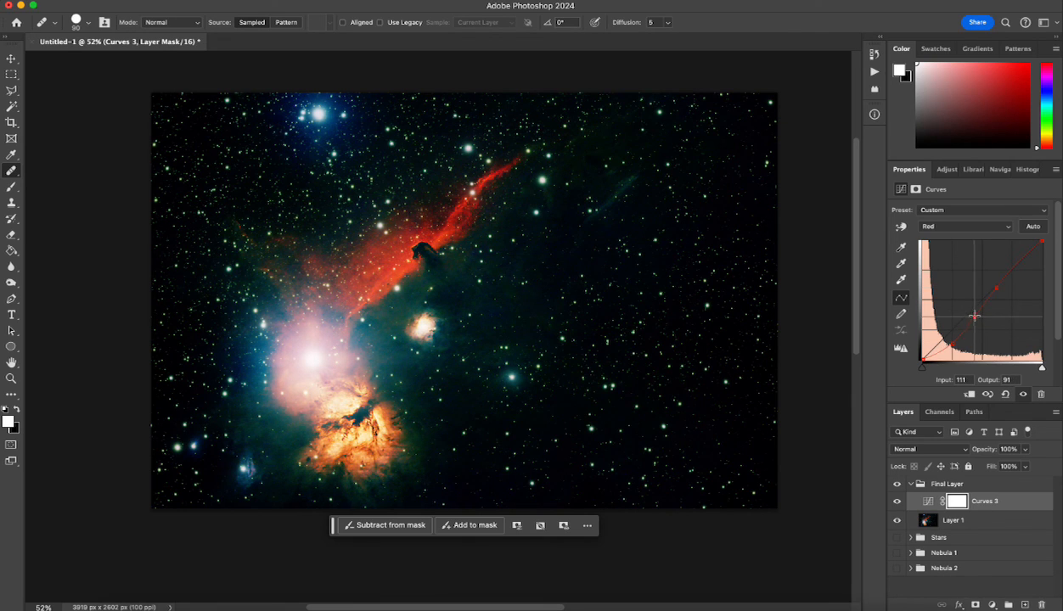
Step: Lower the green channel's darker tones in the same Curves adjustment, with an anchor point in the upper midtones
click(929, 228)
click(934, 238)
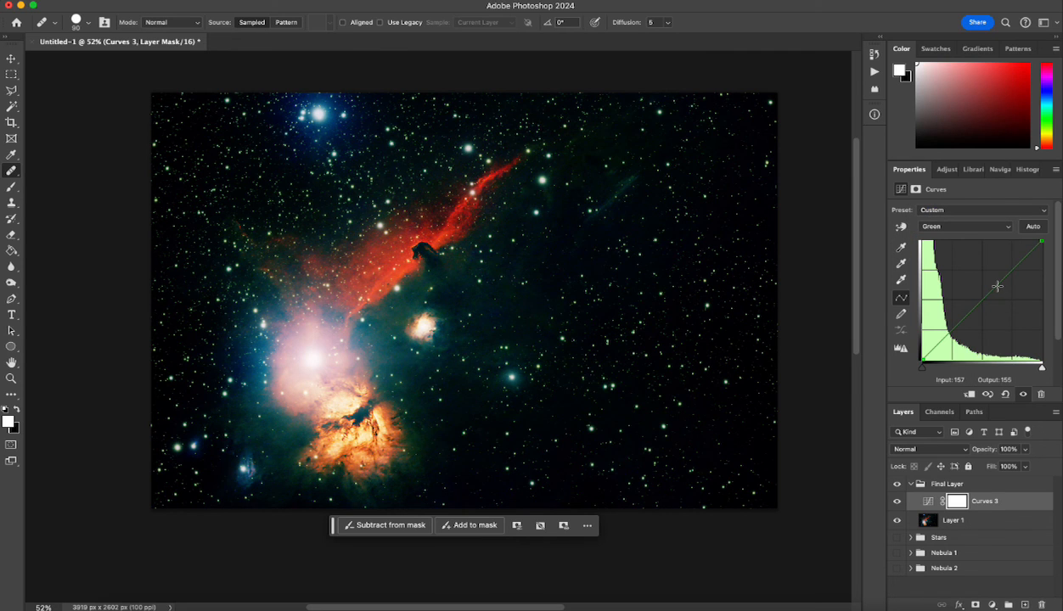
mouse_move(997, 286)
mouse_down()
mouse_move(989, 270)
mouse_move(1003, 286)
mouse_up()
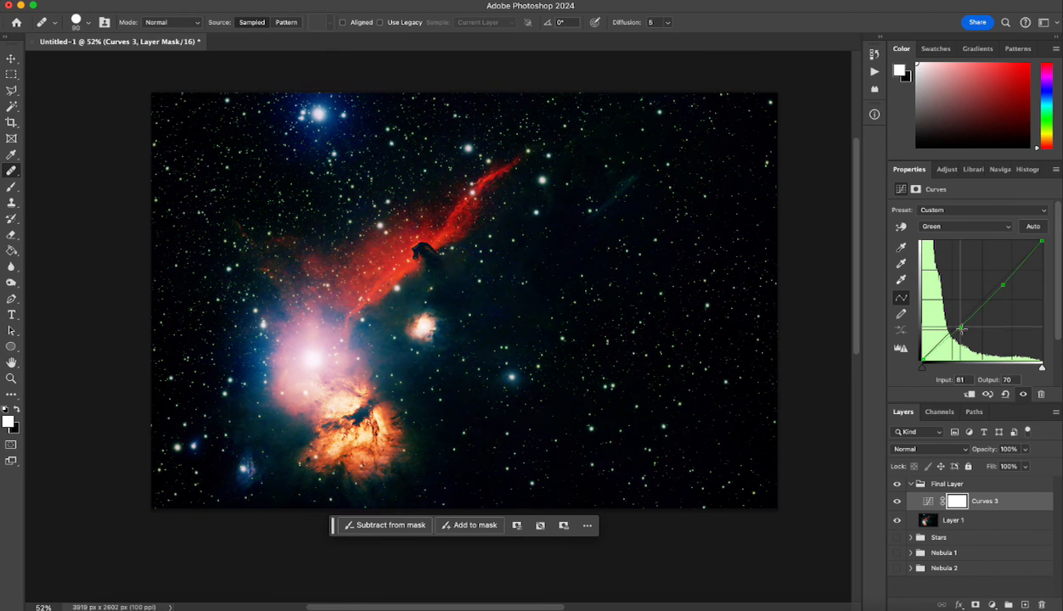
mouse_move(961, 326)
mouse_down()
mouse_move(980, 313)
mouse_move(967, 296)
mouse_move(985, 322)
mouse_move(978, 315)
mouse_up()
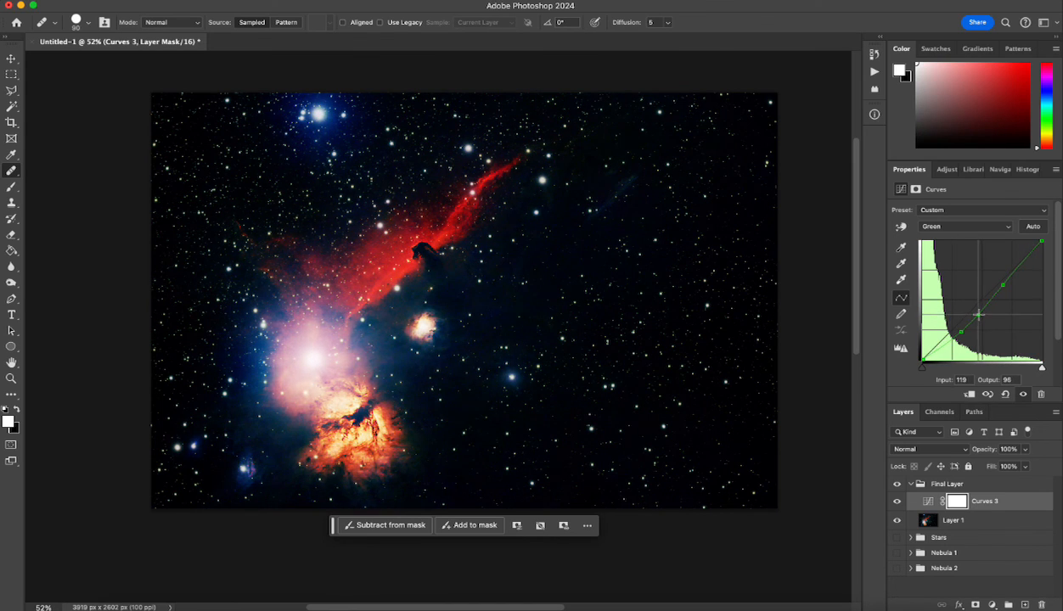
Step: Anchor the green curve at input 211, output 207, and set blue curve points at input/output 192/182, 66/69 and 123/107
click(1022, 262)
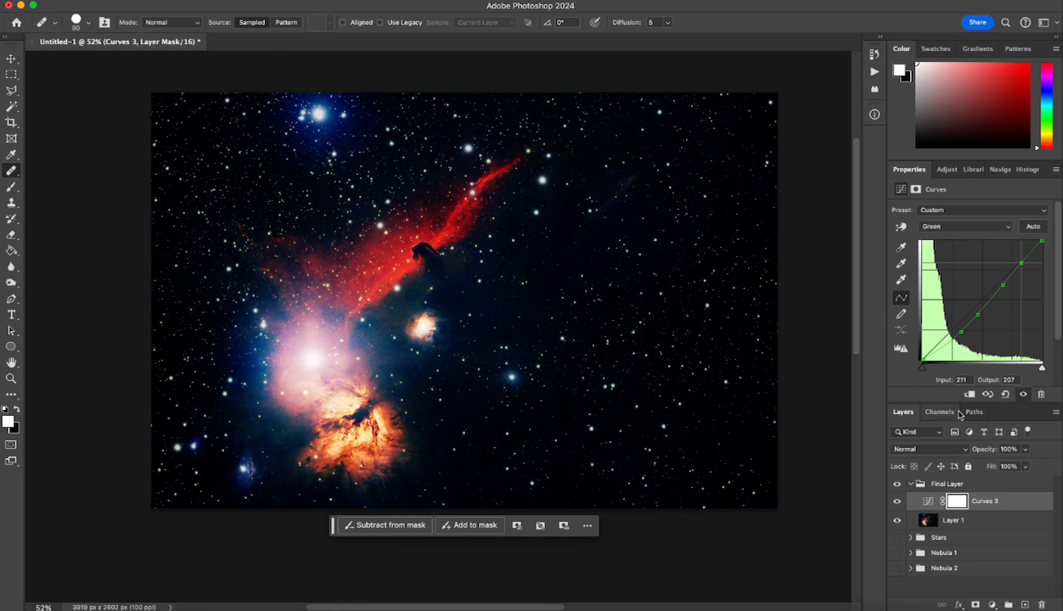
click(929, 226)
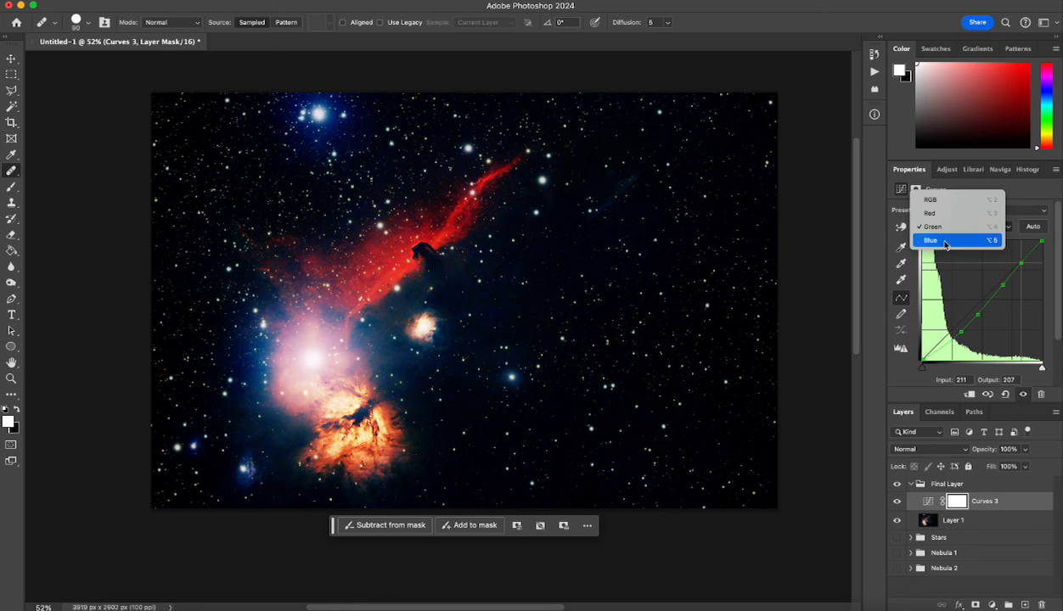
click(945, 242)
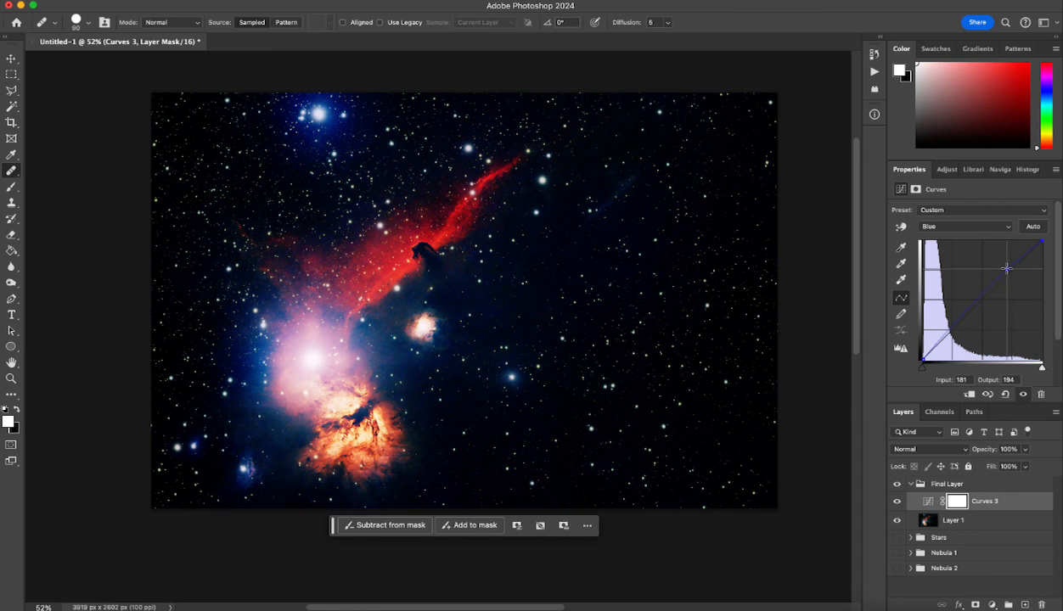
drag(1007, 268, 1012, 275)
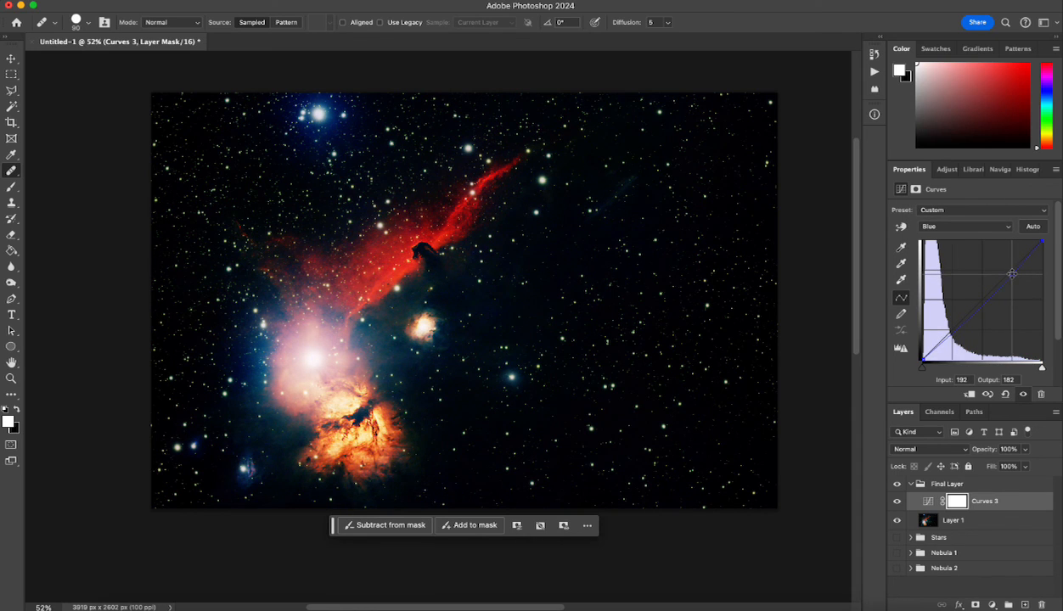
drag(943, 322, 954, 327)
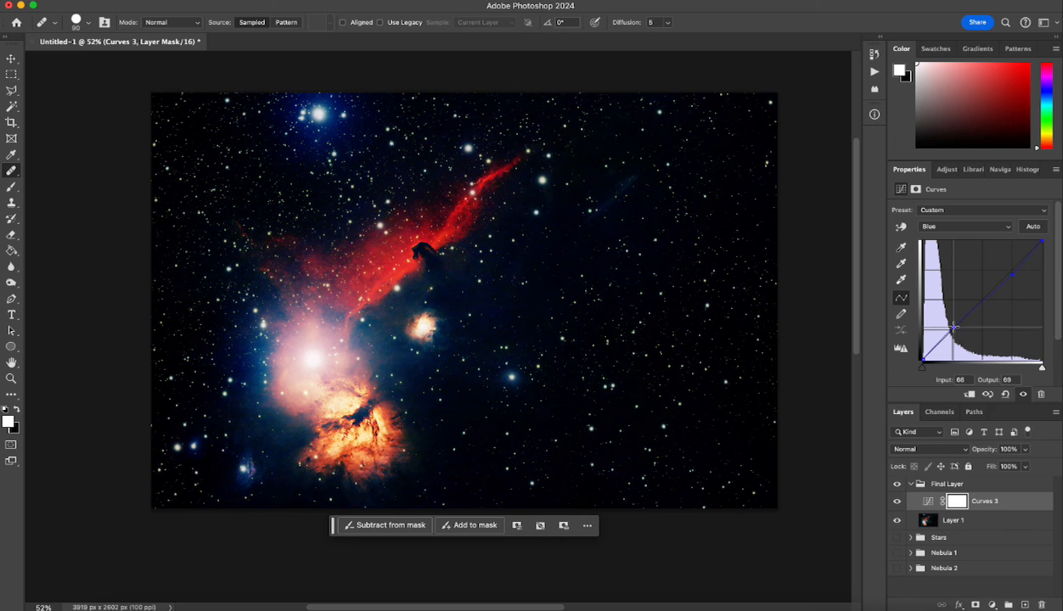
click(979, 308)
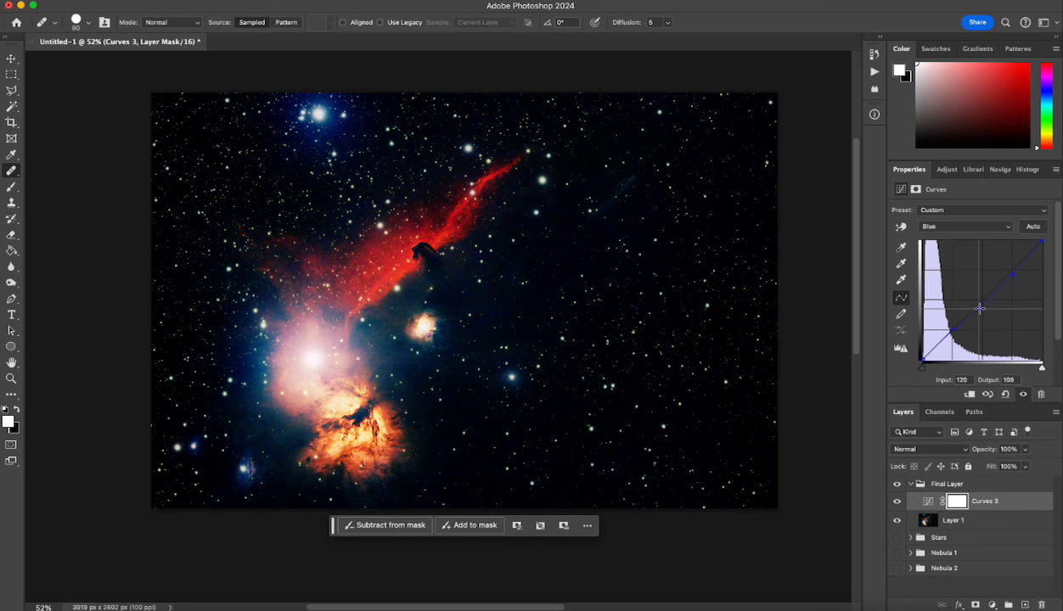
mouse_move(979, 308)
mouse_down()
mouse_move(954, 294)
mouse_move(985, 320)
mouse_move(980, 310)
mouse_up()
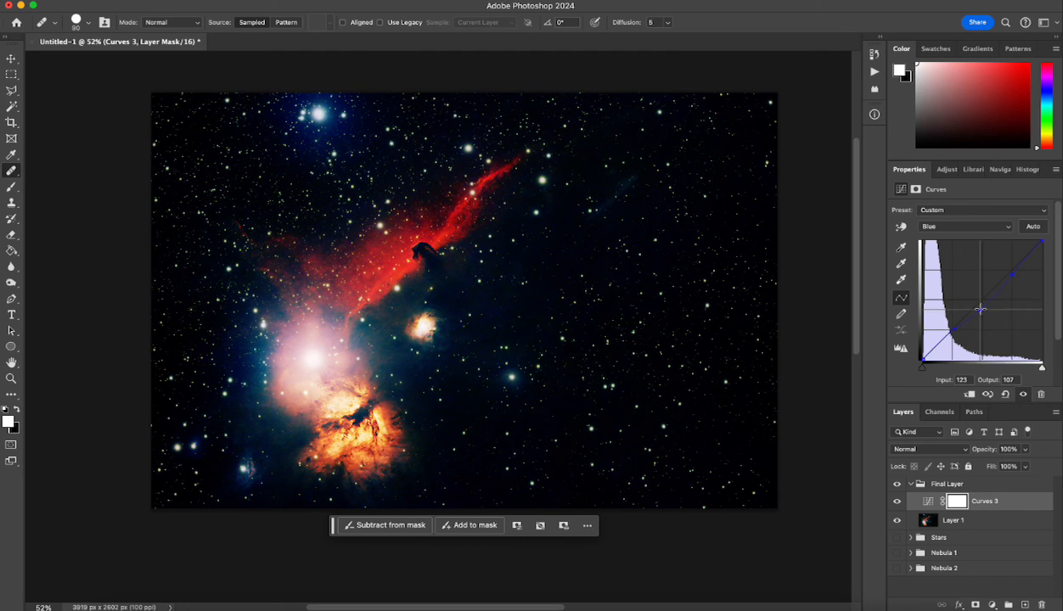
Step: Add a Hue/Saturation adjustment above the Curves adjustment, adjust its saturation slightly, and collapse the Final Layer group
click(943, 226)
click(943, 225)
click(948, 170)
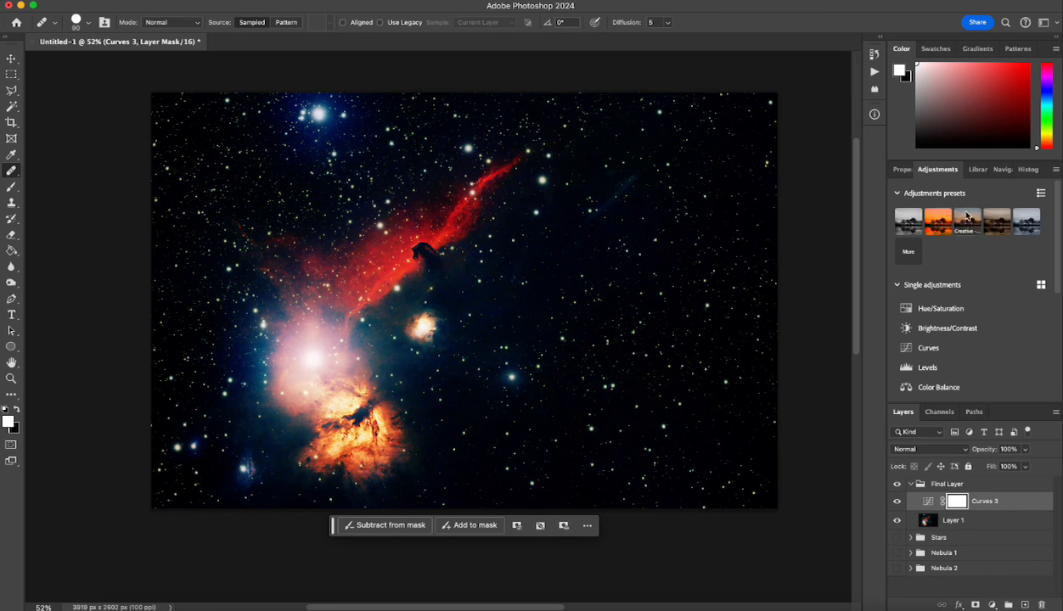
click(941, 309)
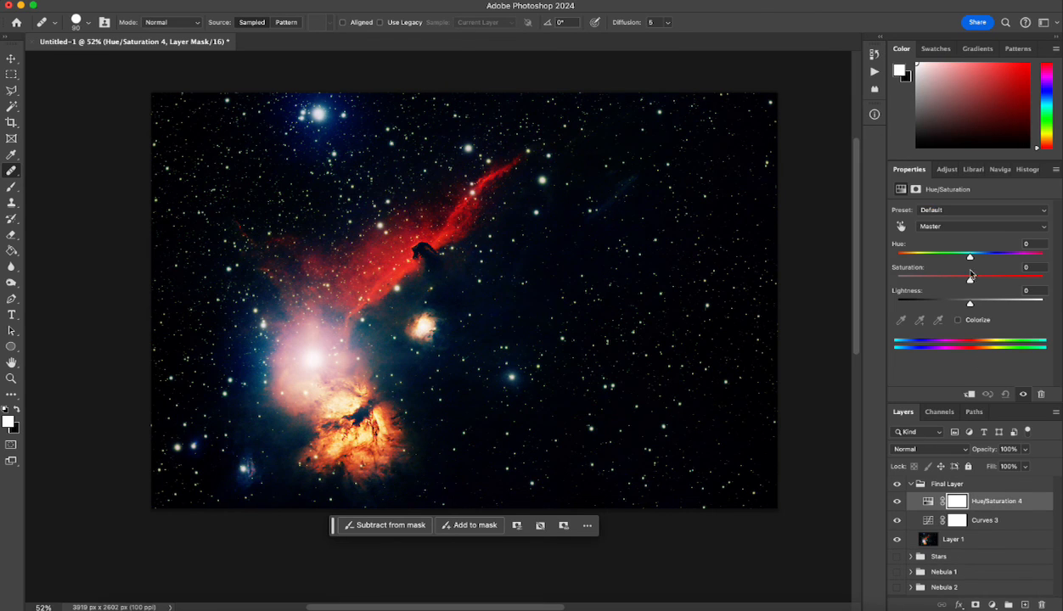
drag(970, 283, 971, 260)
click(912, 485)
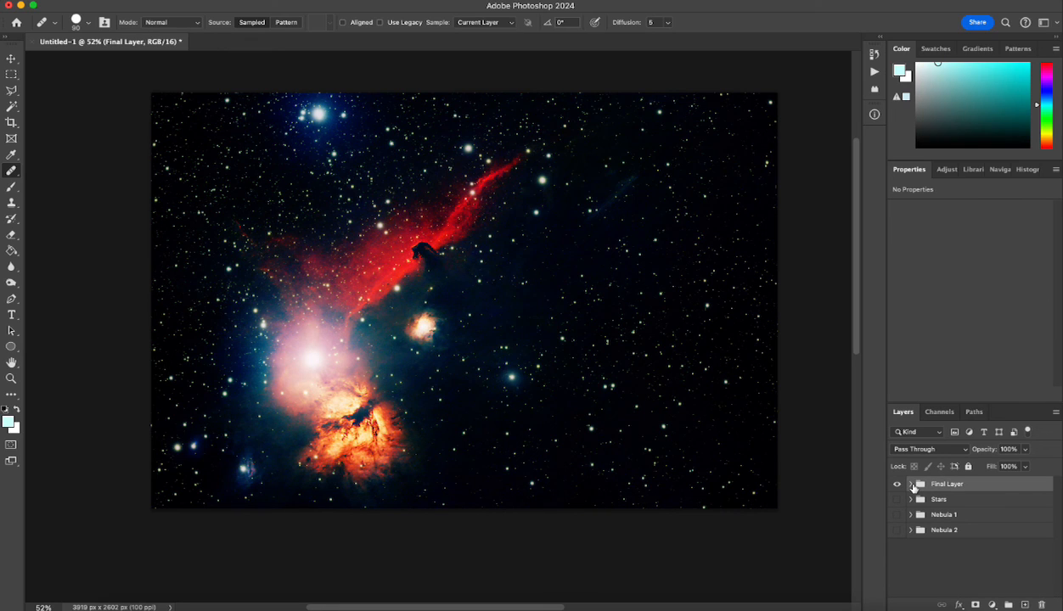